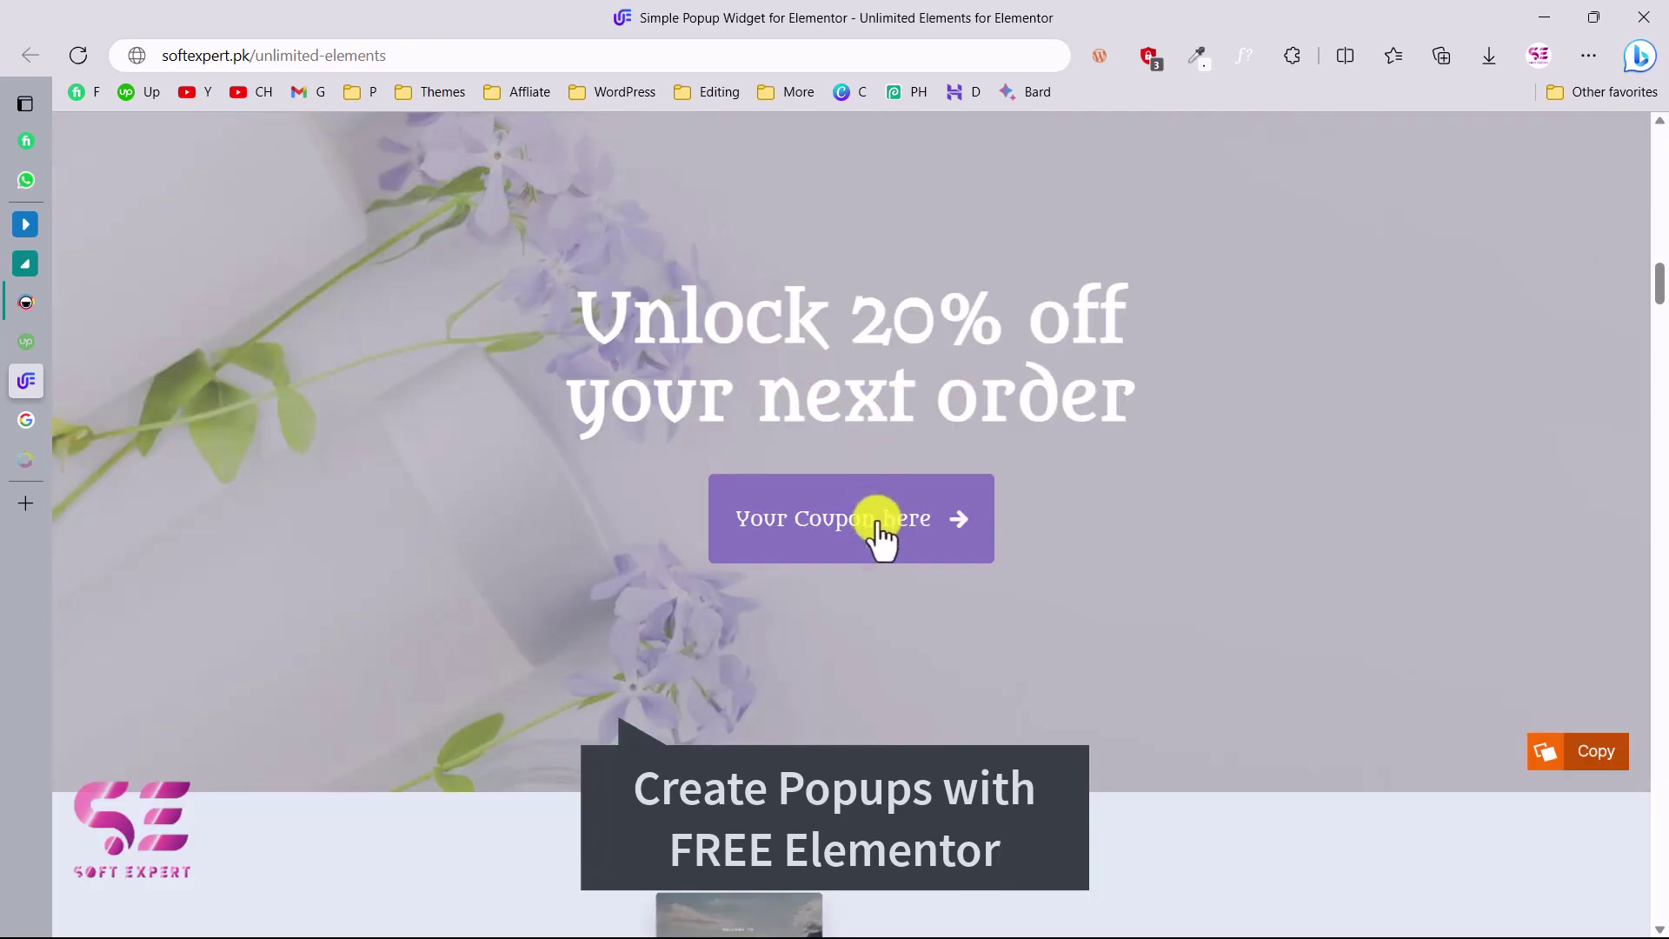
# Open the demo popups of the 20% coupon, Motorcycle and European tour sections on the Simple Popup Widget page.
pyautogui.click(877, 548)
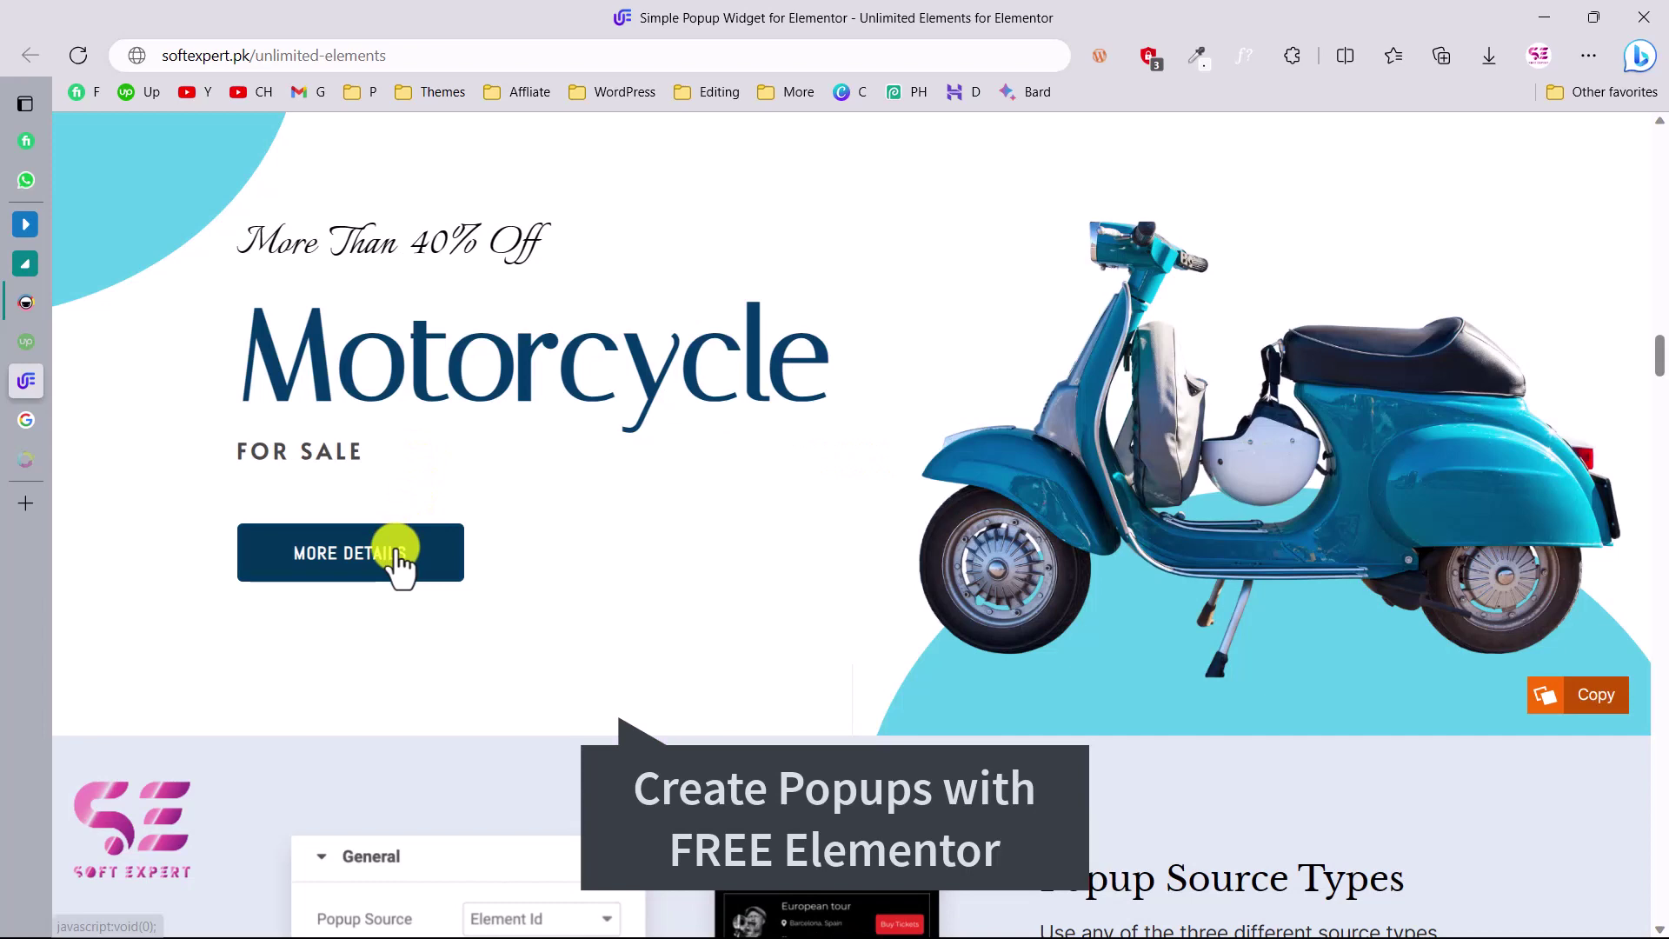
pyautogui.click(398, 563)
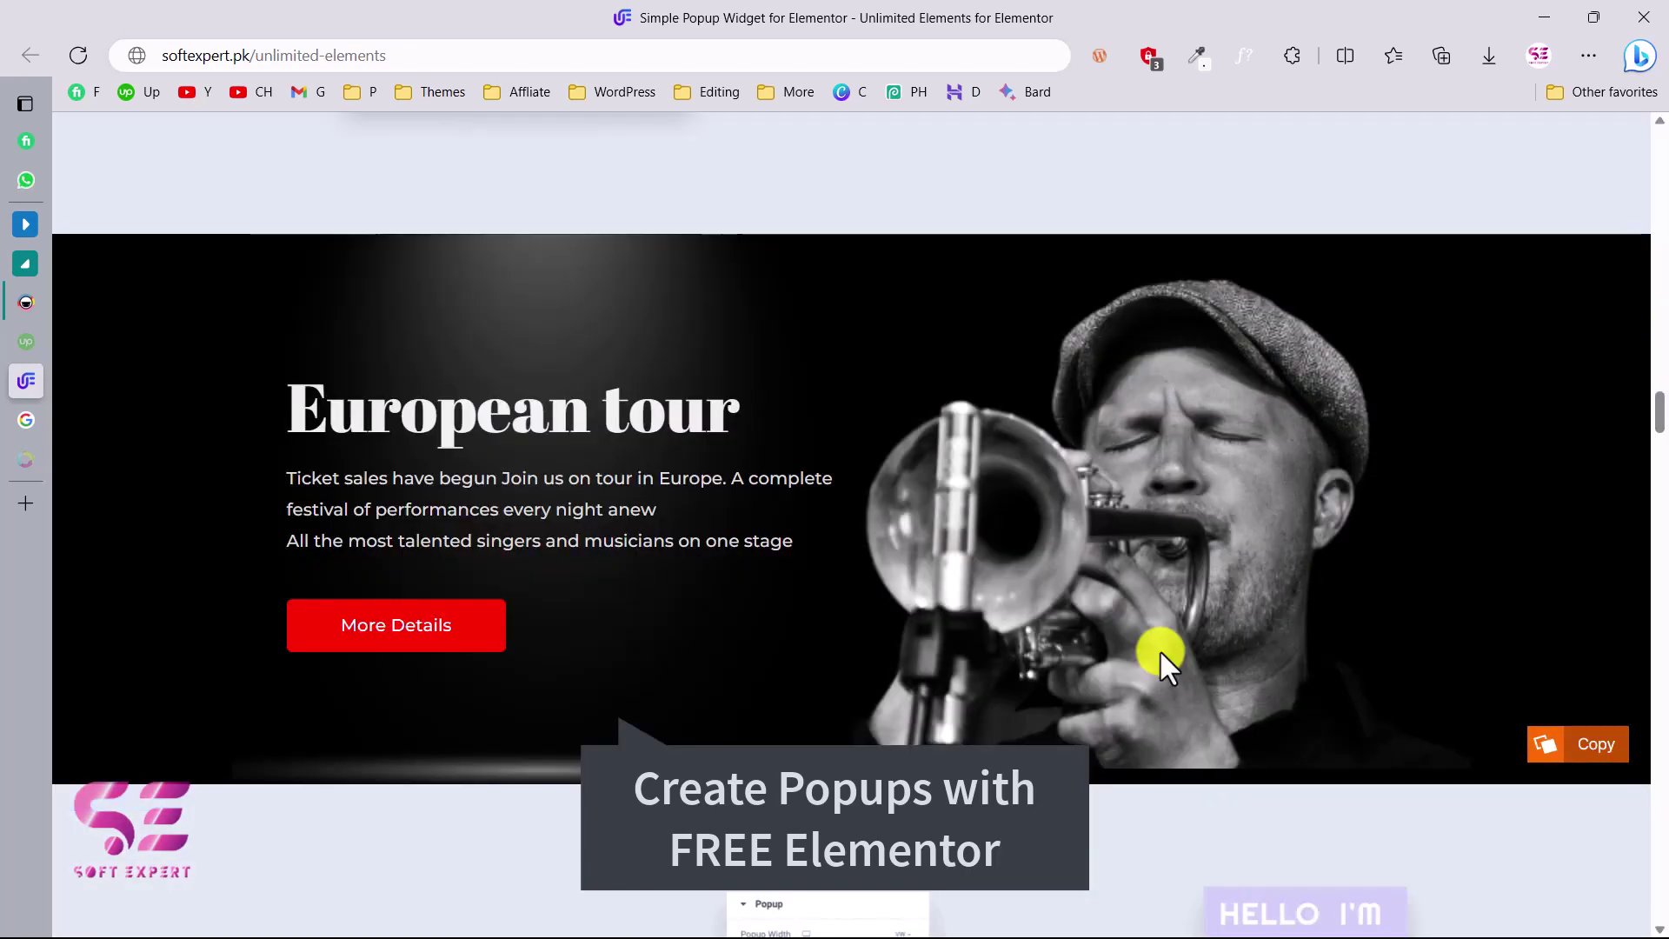
pyautogui.click(435, 632)
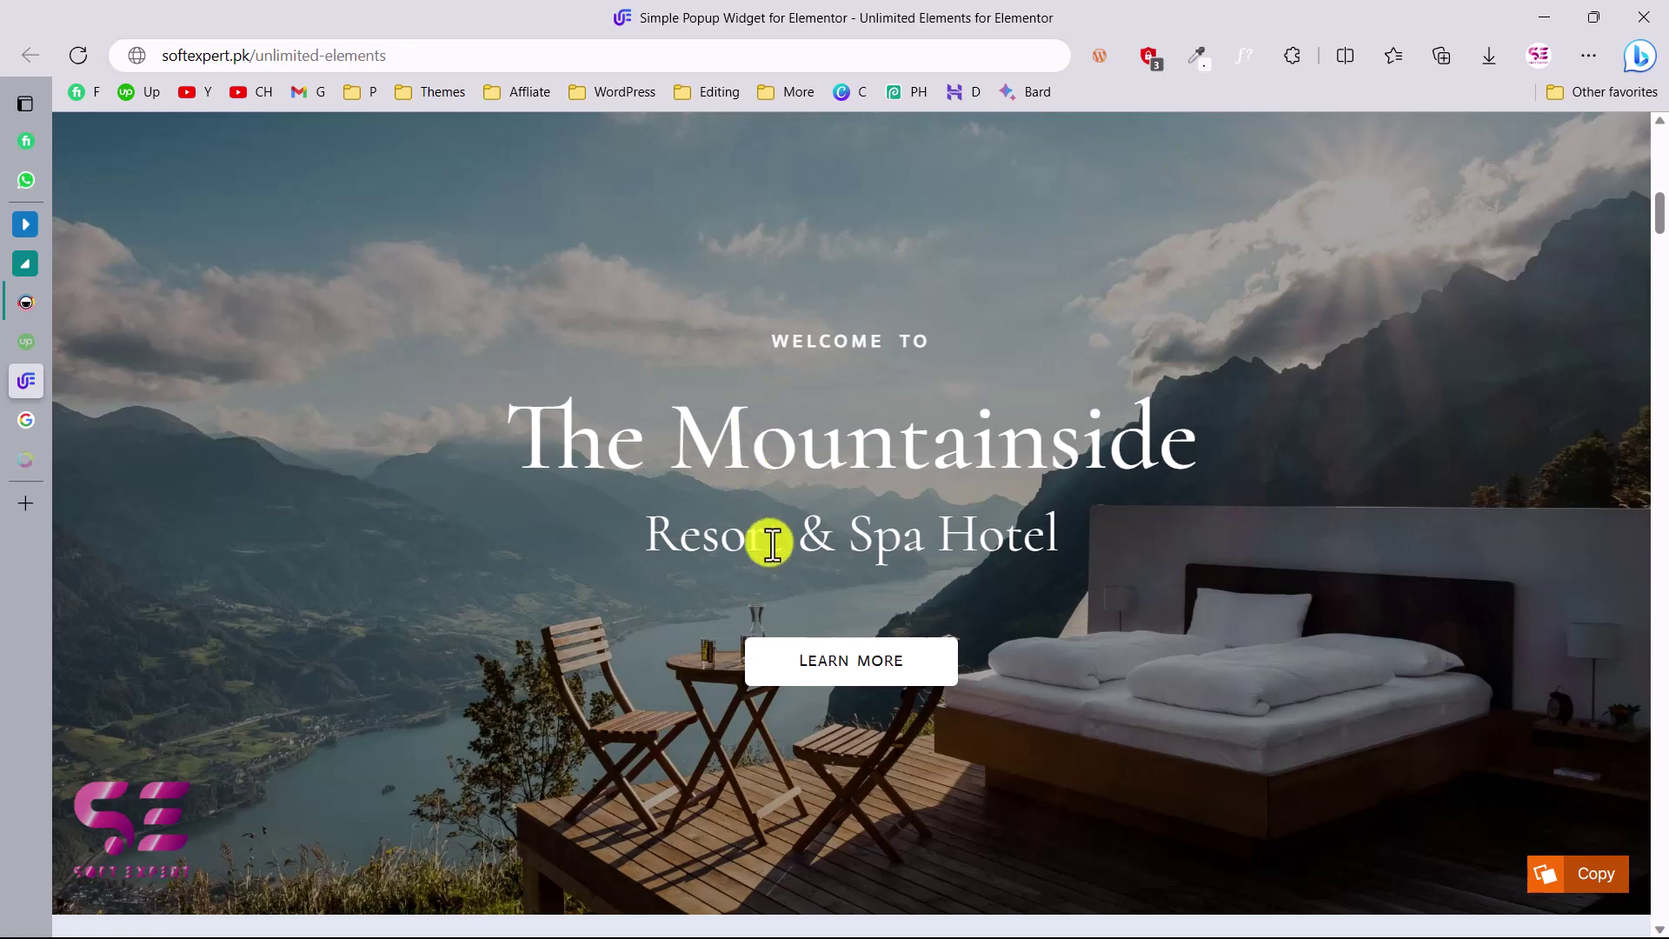
# Preview and close the demo popups of the Mountainside resort section and the 20% off coupon section.
pyautogui.click(841, 671)
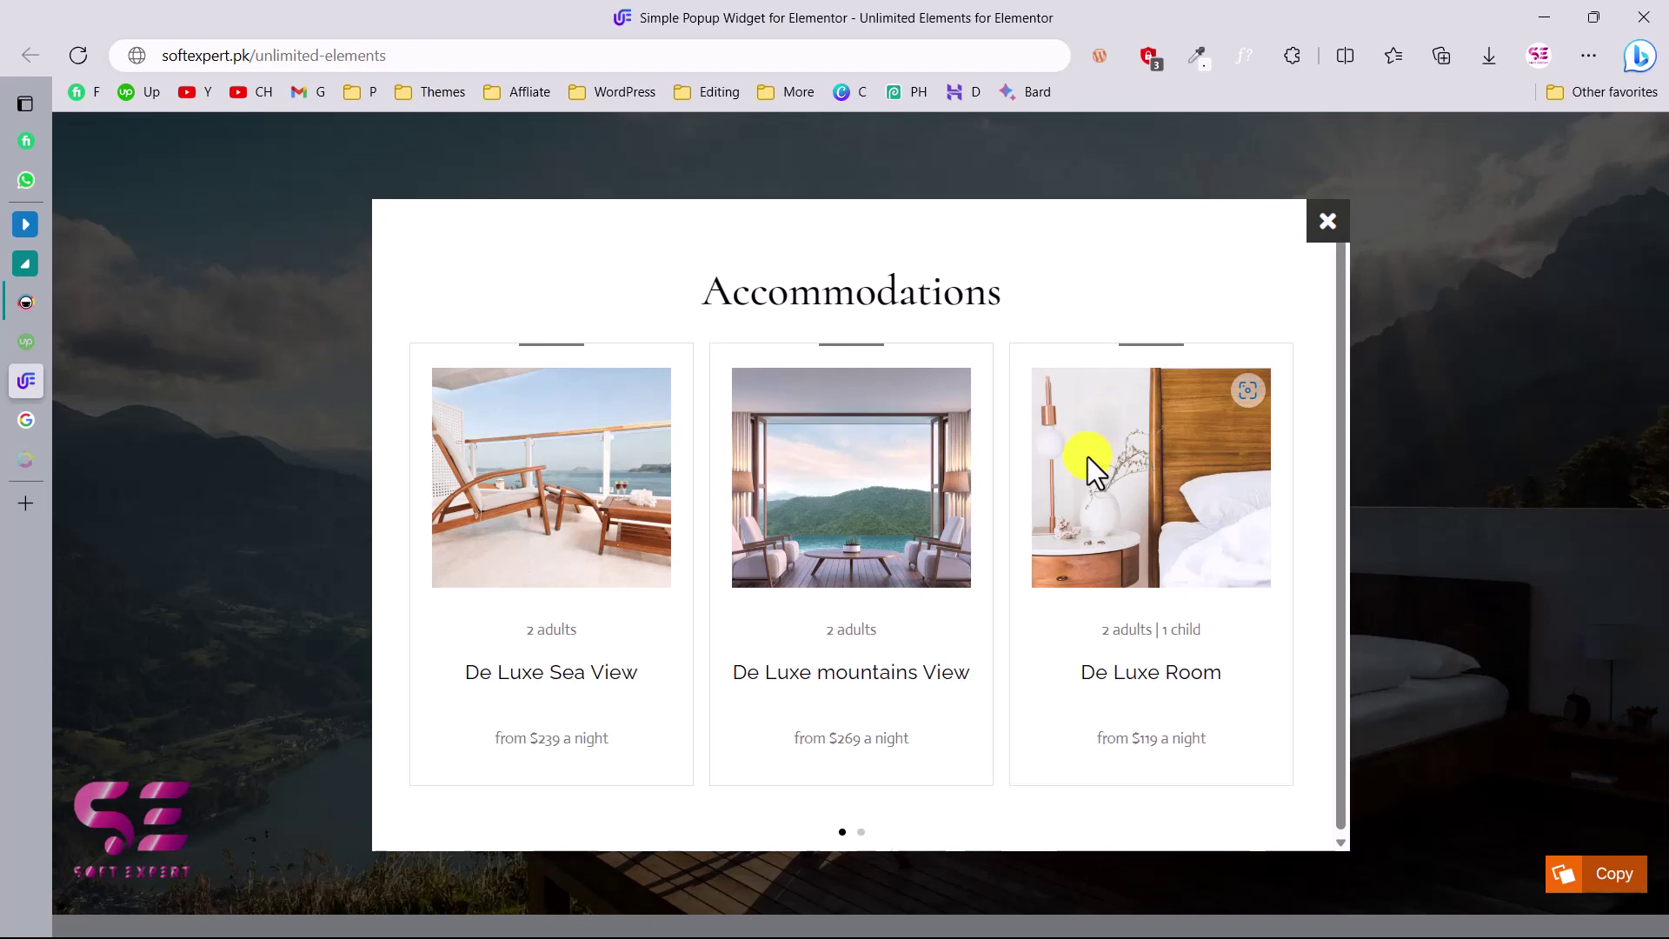
pyautogui.click(1323, 223)
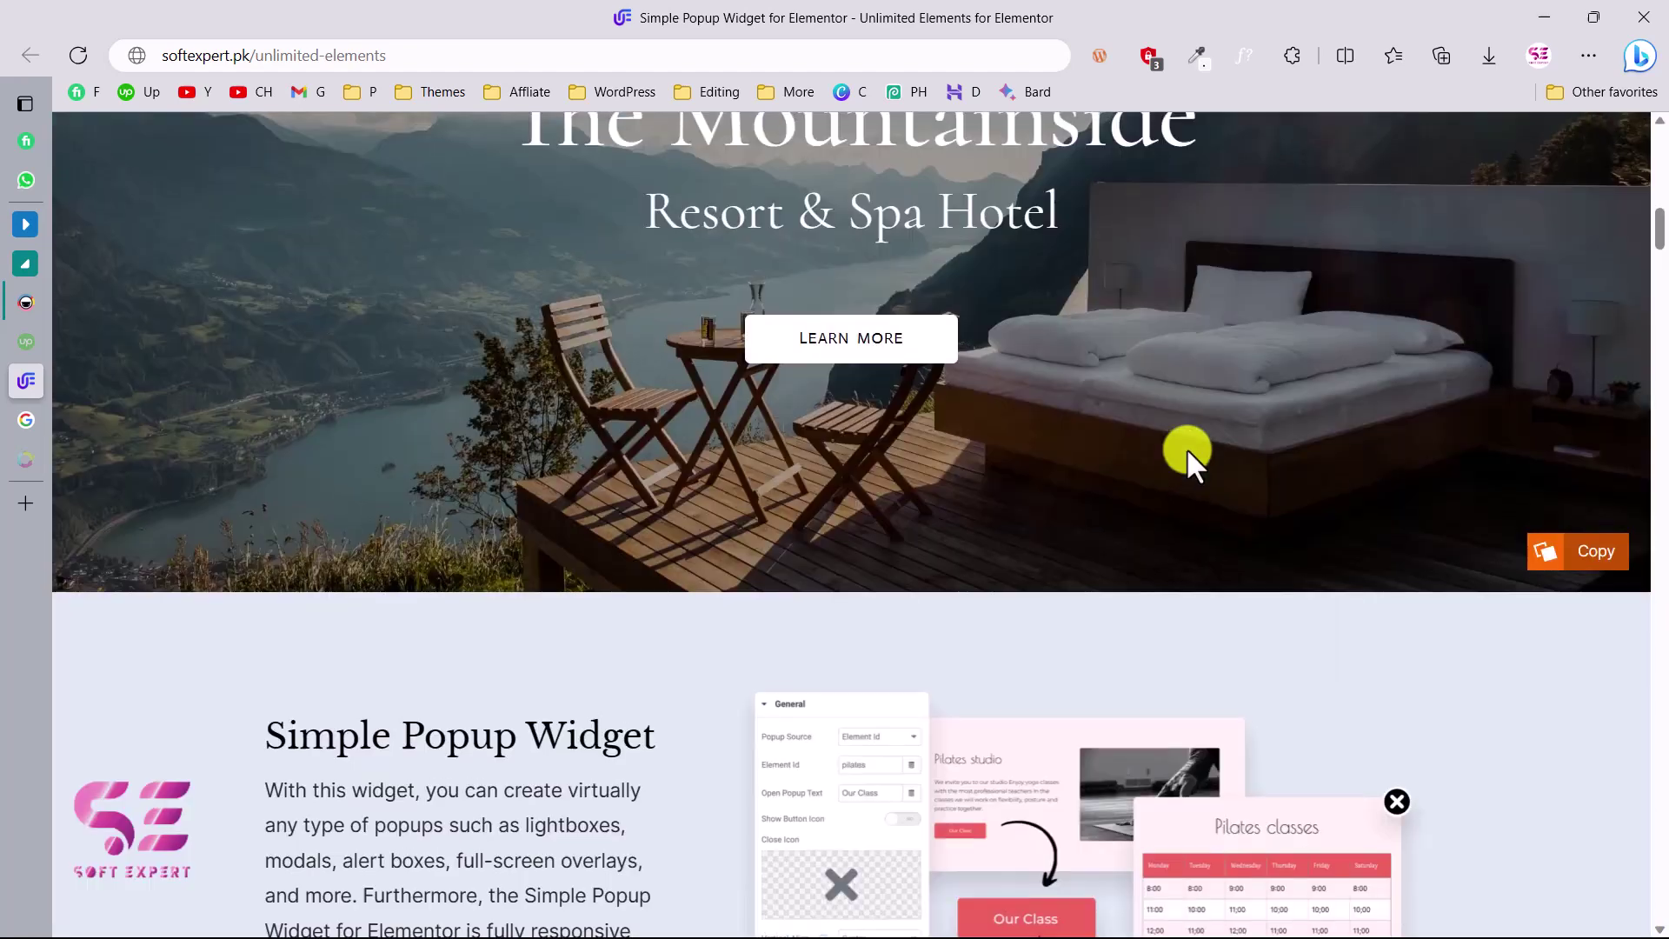
pyautogui.scroll(-5, 1188, 450)
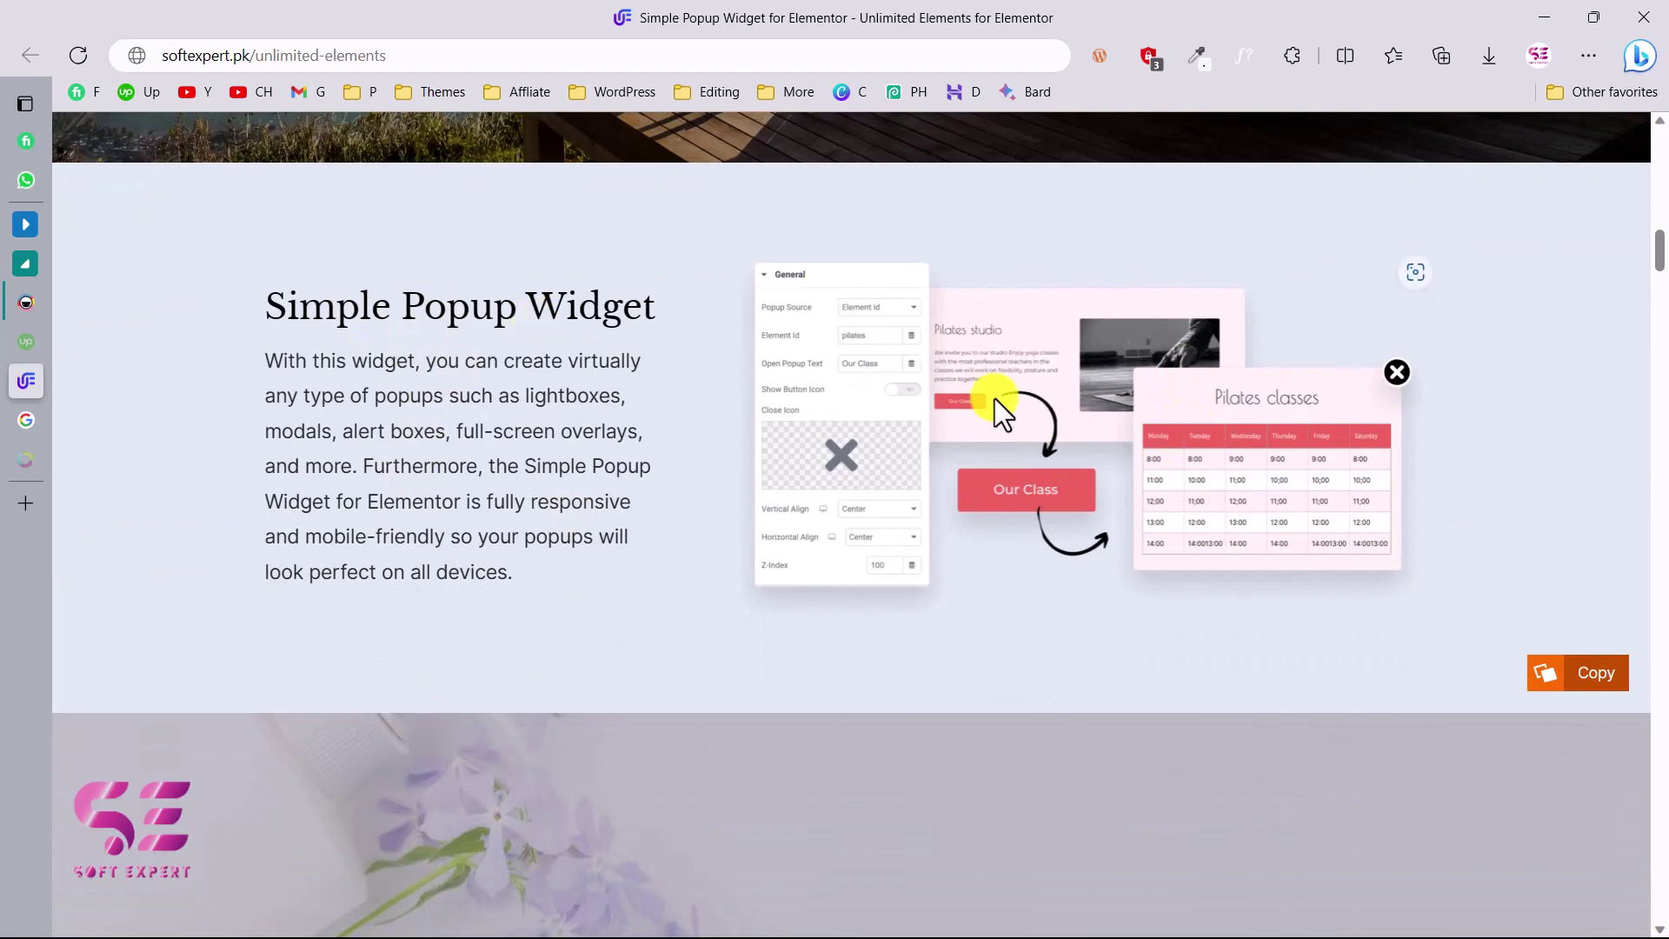
pyautogui.scroll(-6, 1021, 365)
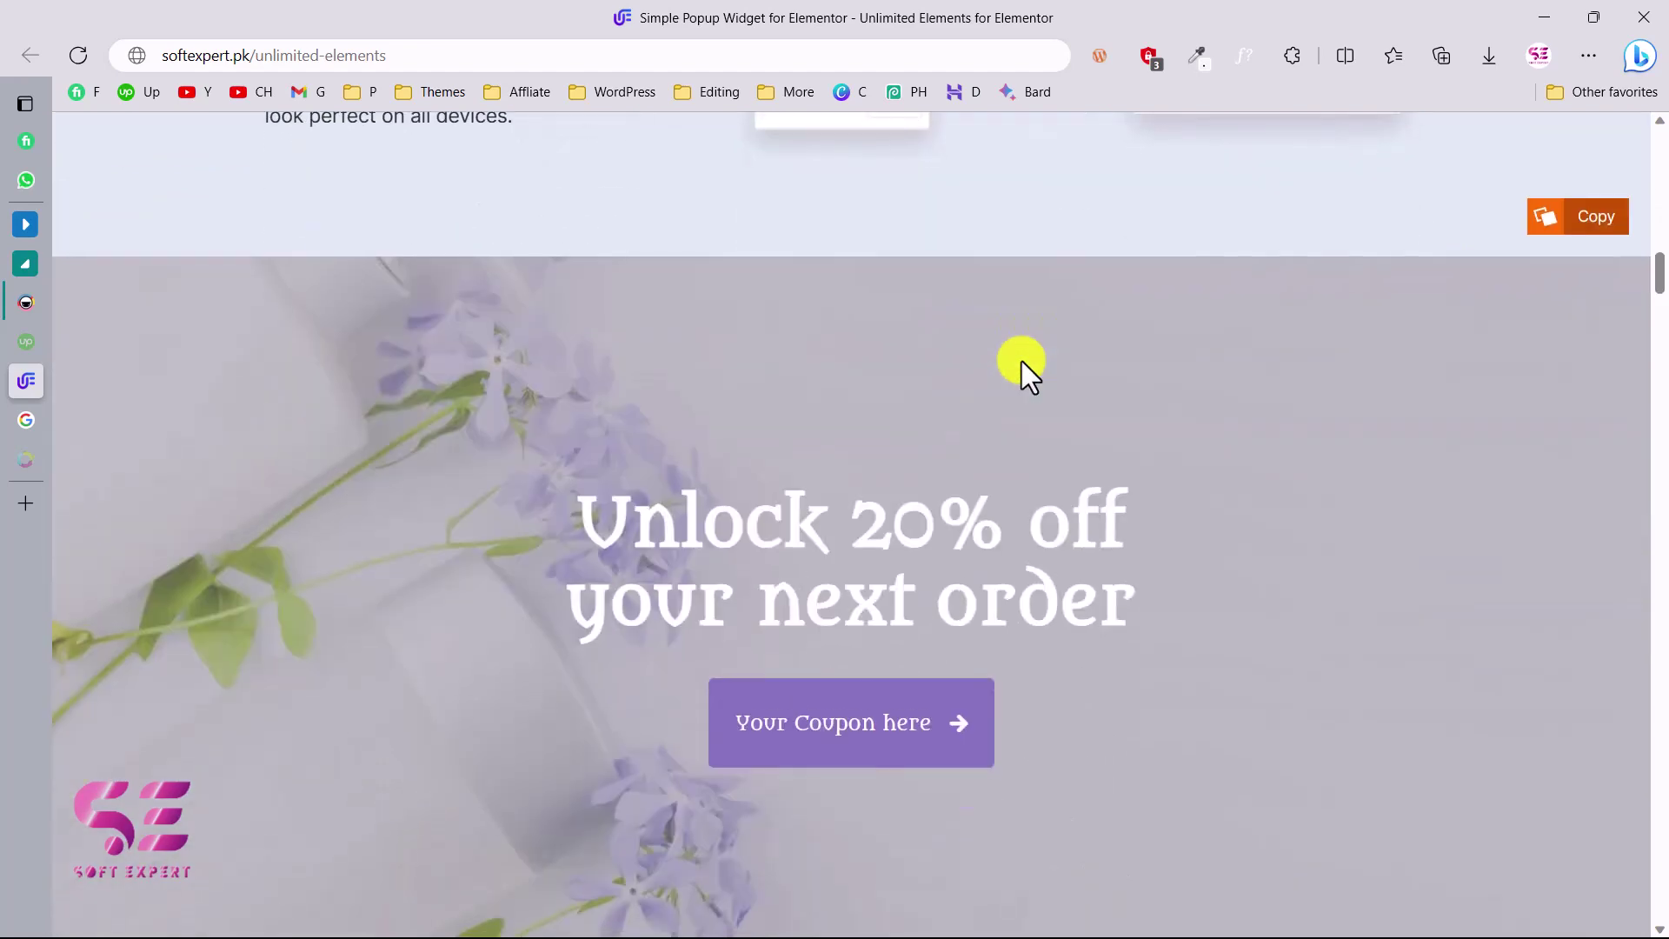
pyautogui.click(870, 543)
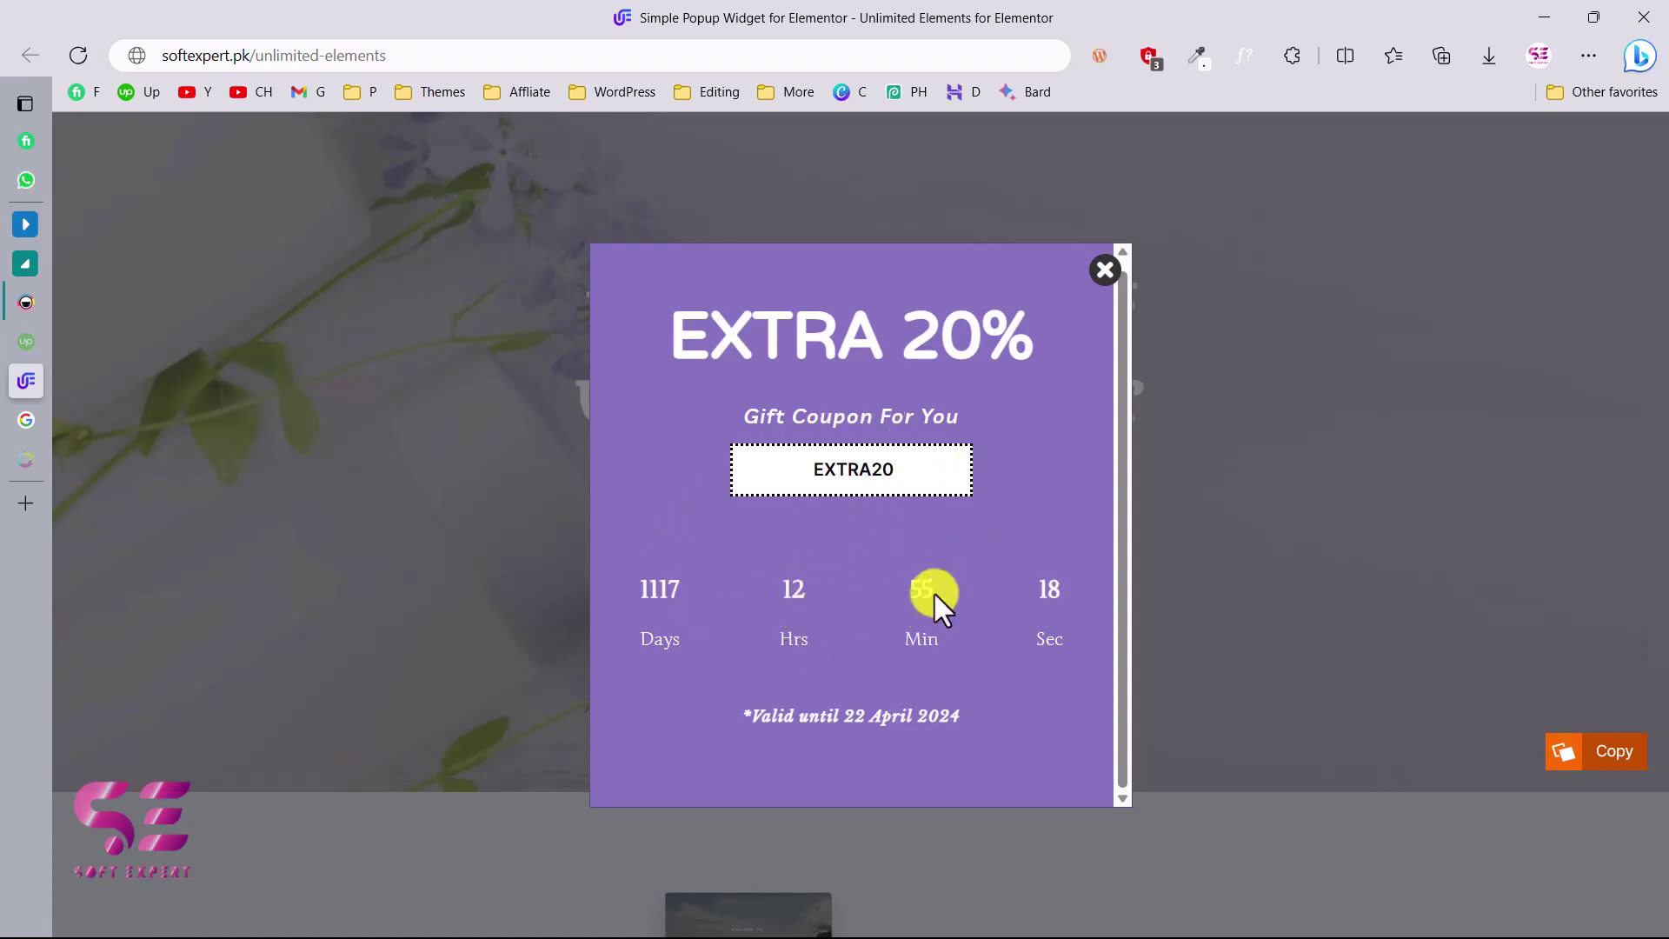
pyautogui.click(1106, 261)
# Preview and close the Motorcycle specifications popup and the European tour concert tickets popup.
pyautogui.scroll(-8, 1110, 276)
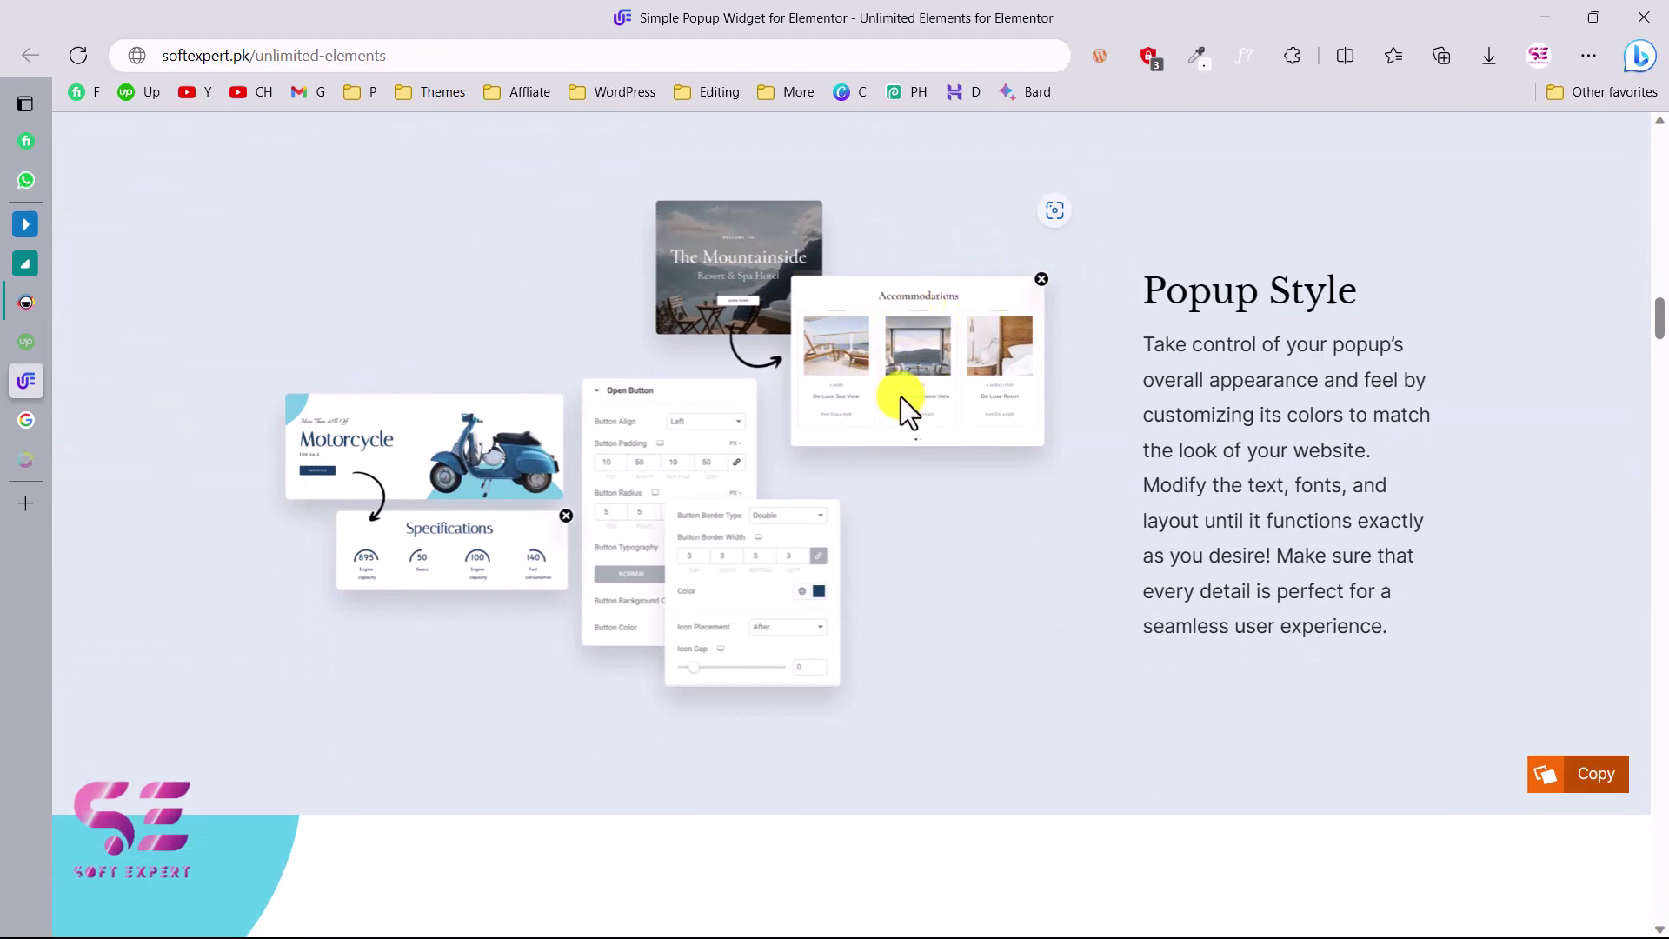
pyautogui.scroll(-8, 901, 397)
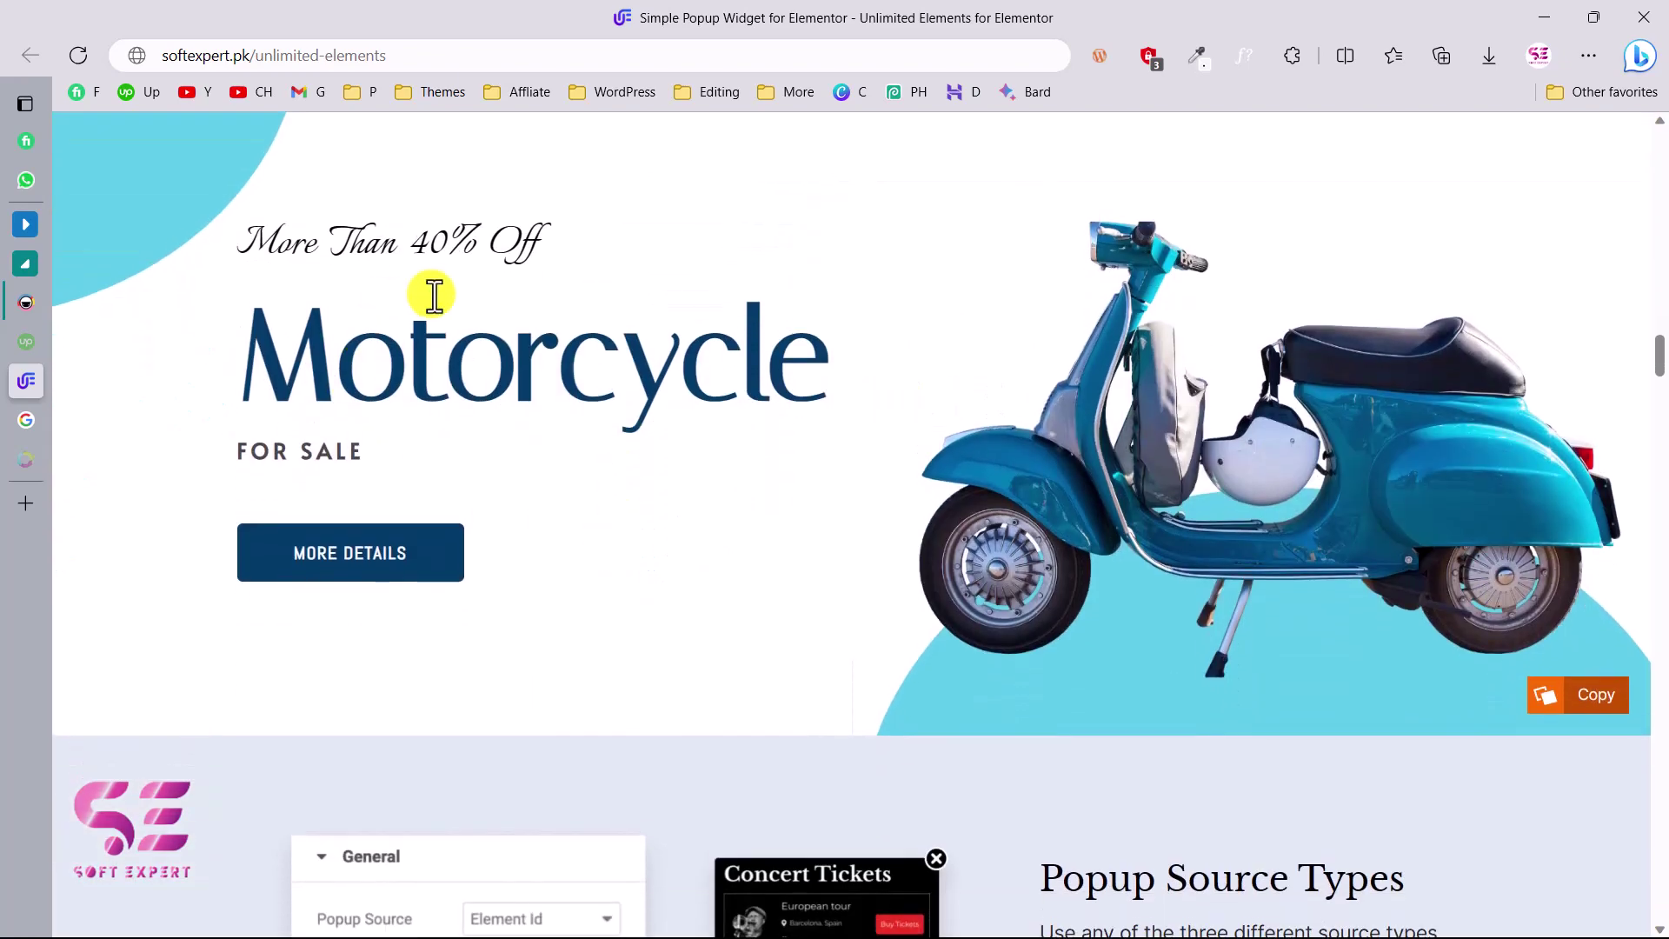
pyautogui.click(397, 556)
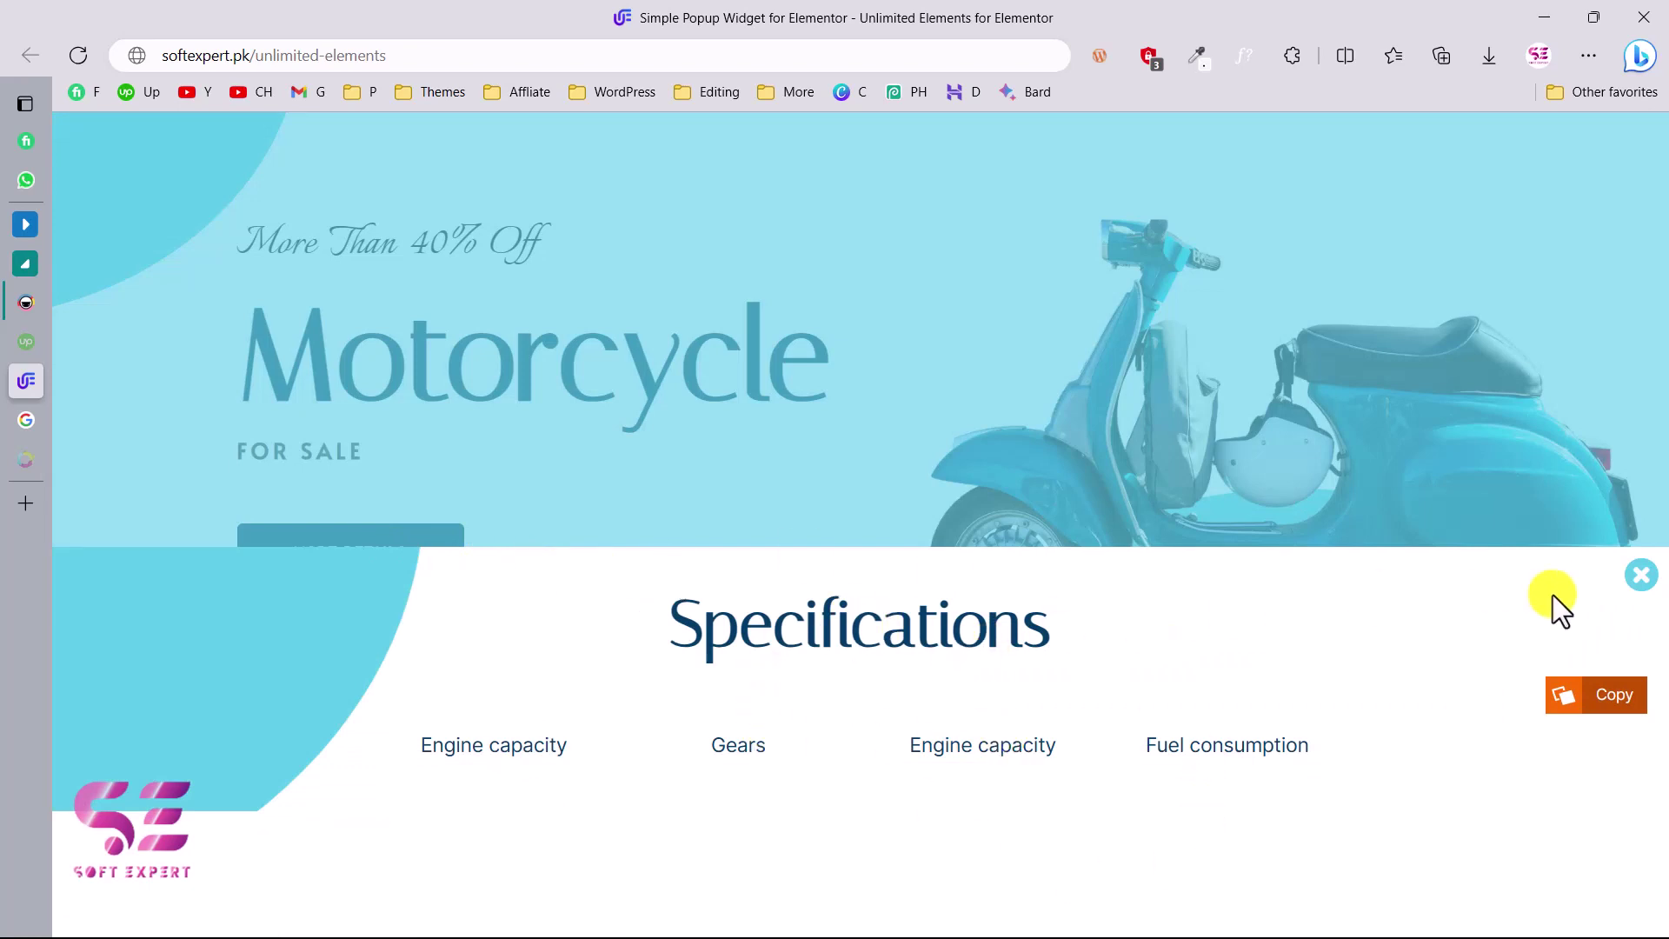
pyautogui.click(1640, 584)
pyautogui.scroll(-8, 1161, 652)
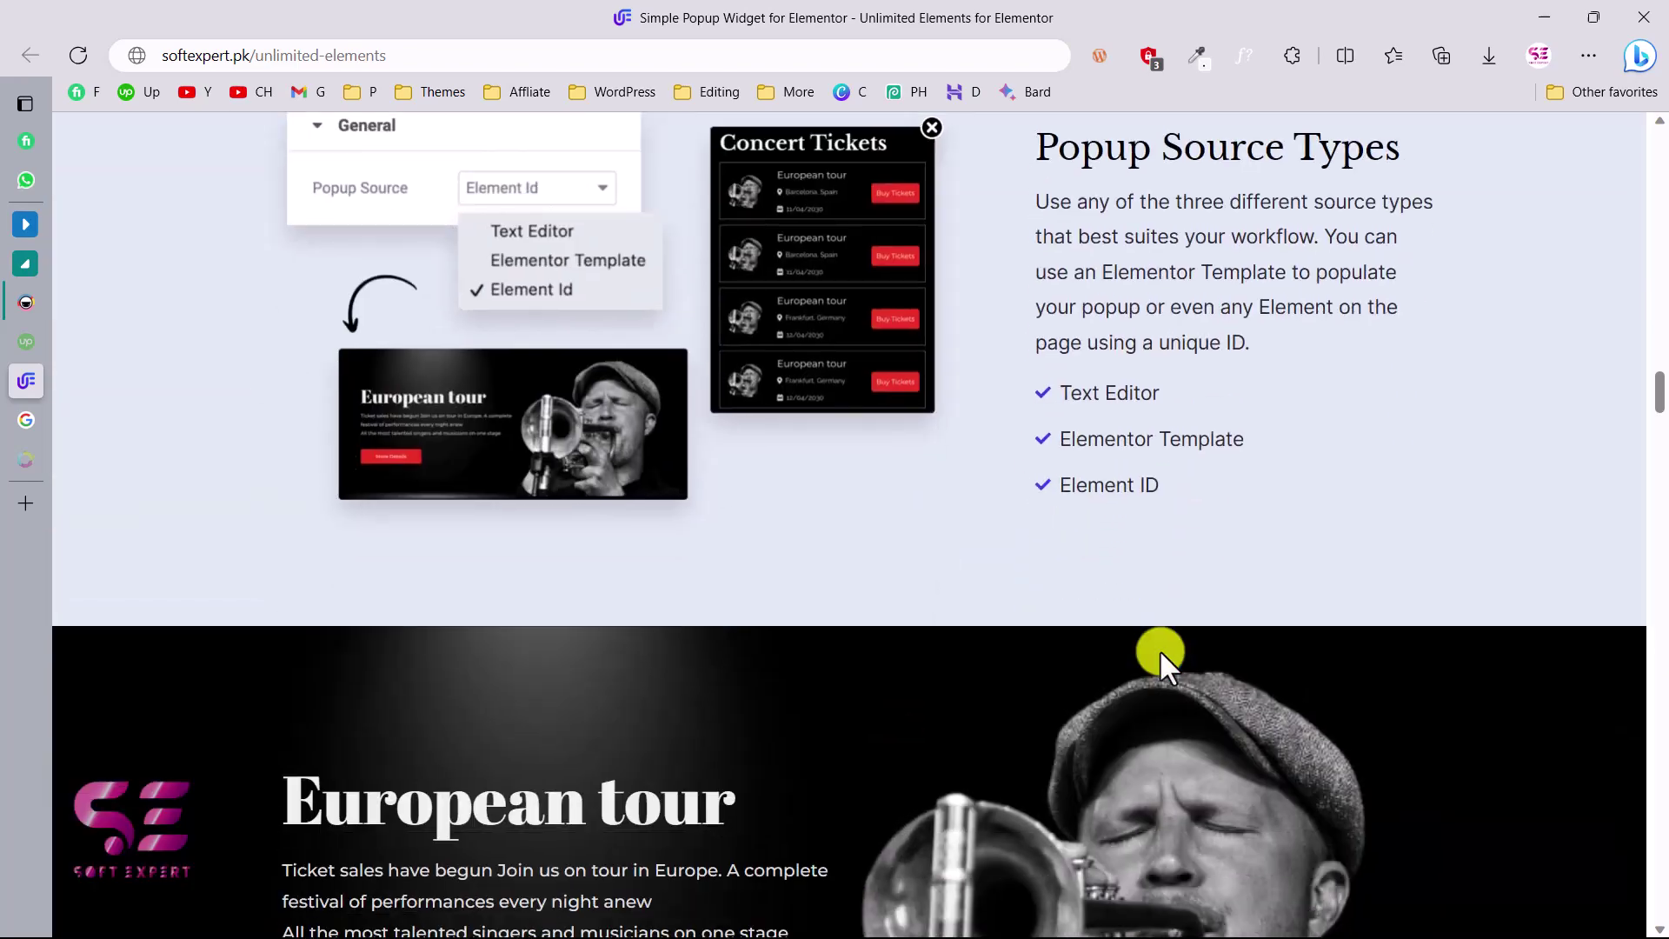
pyautogui.scroll(-4, 1160, 649)
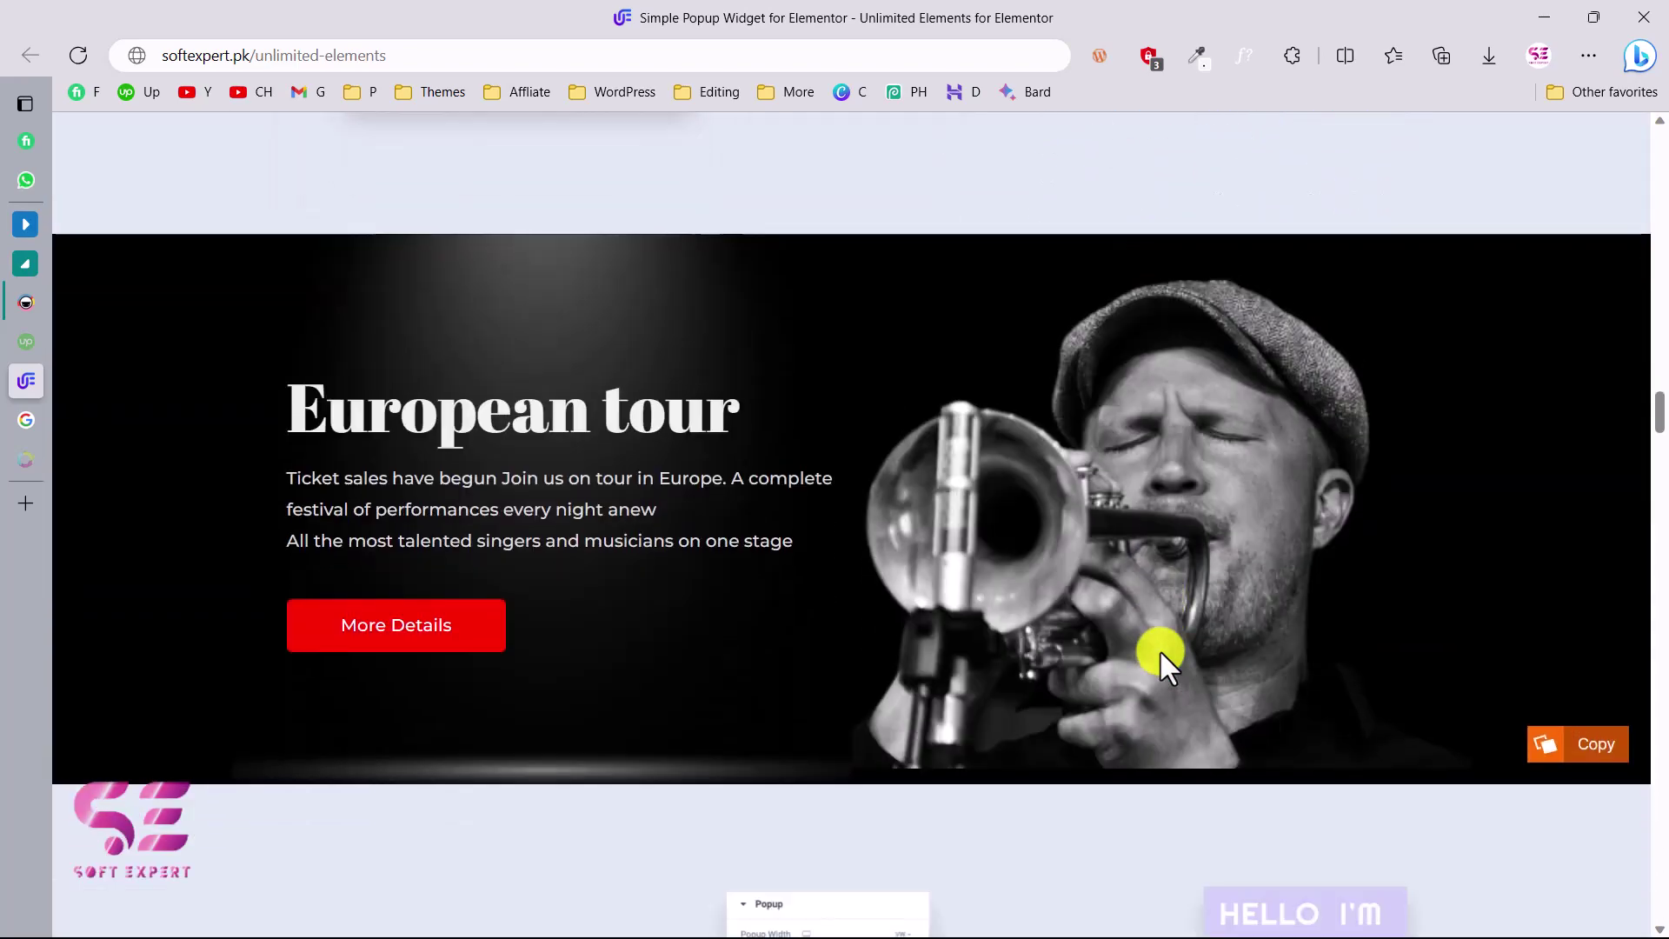
pyautogui.click(439, 641)
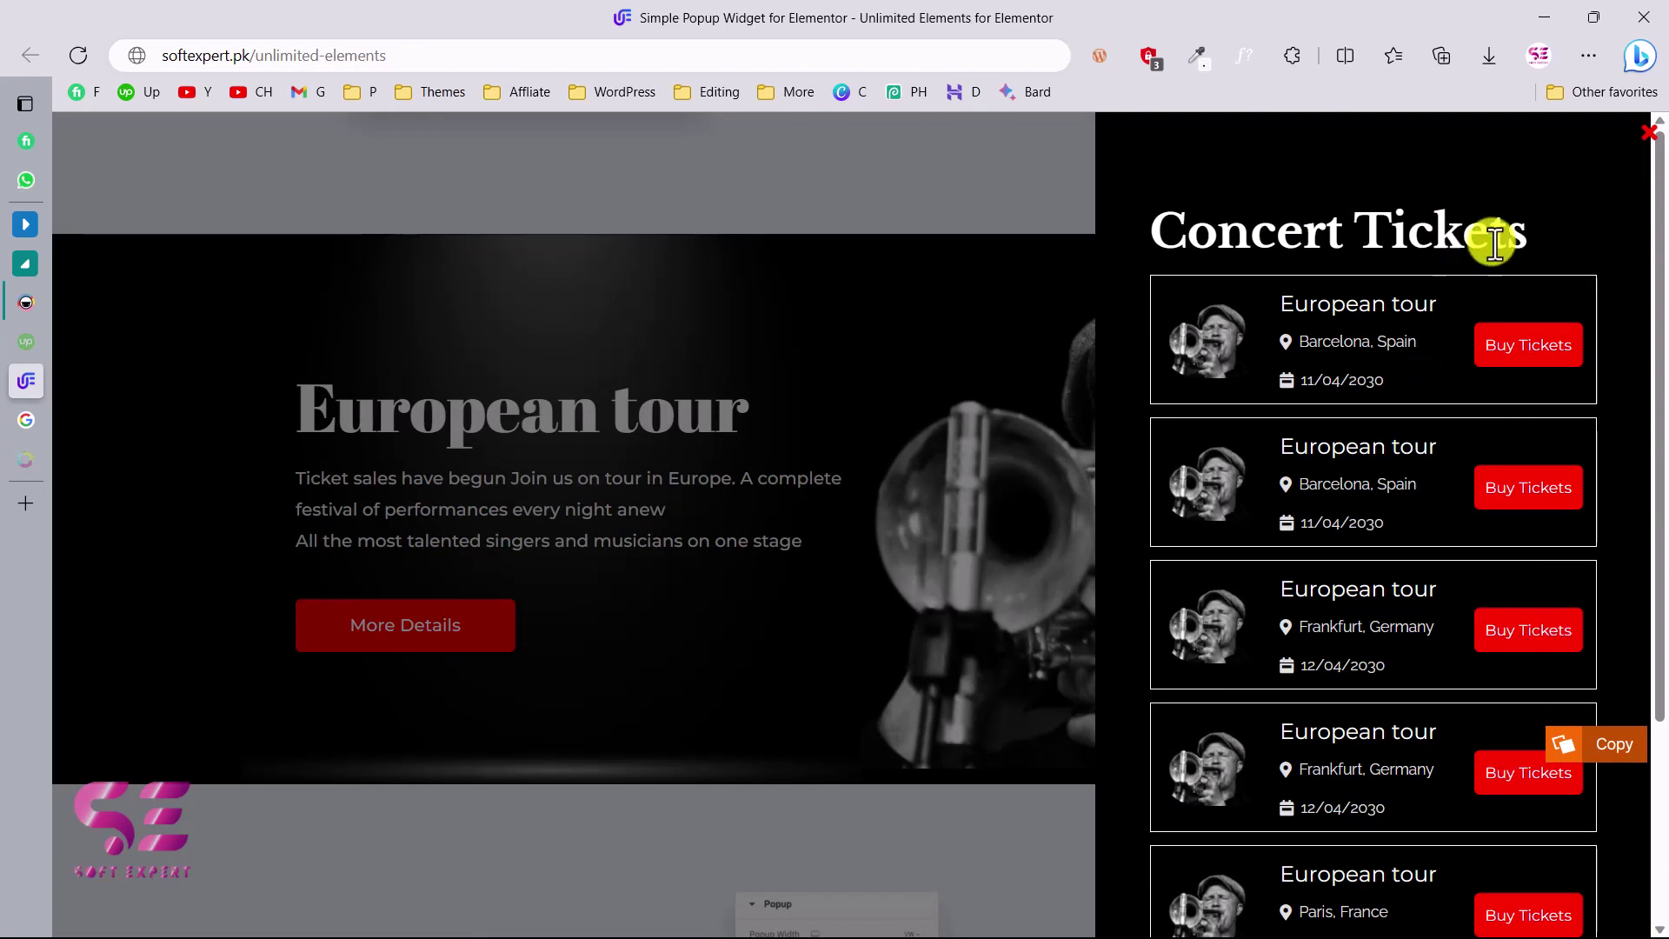
pyautogui.click(1650, 139)
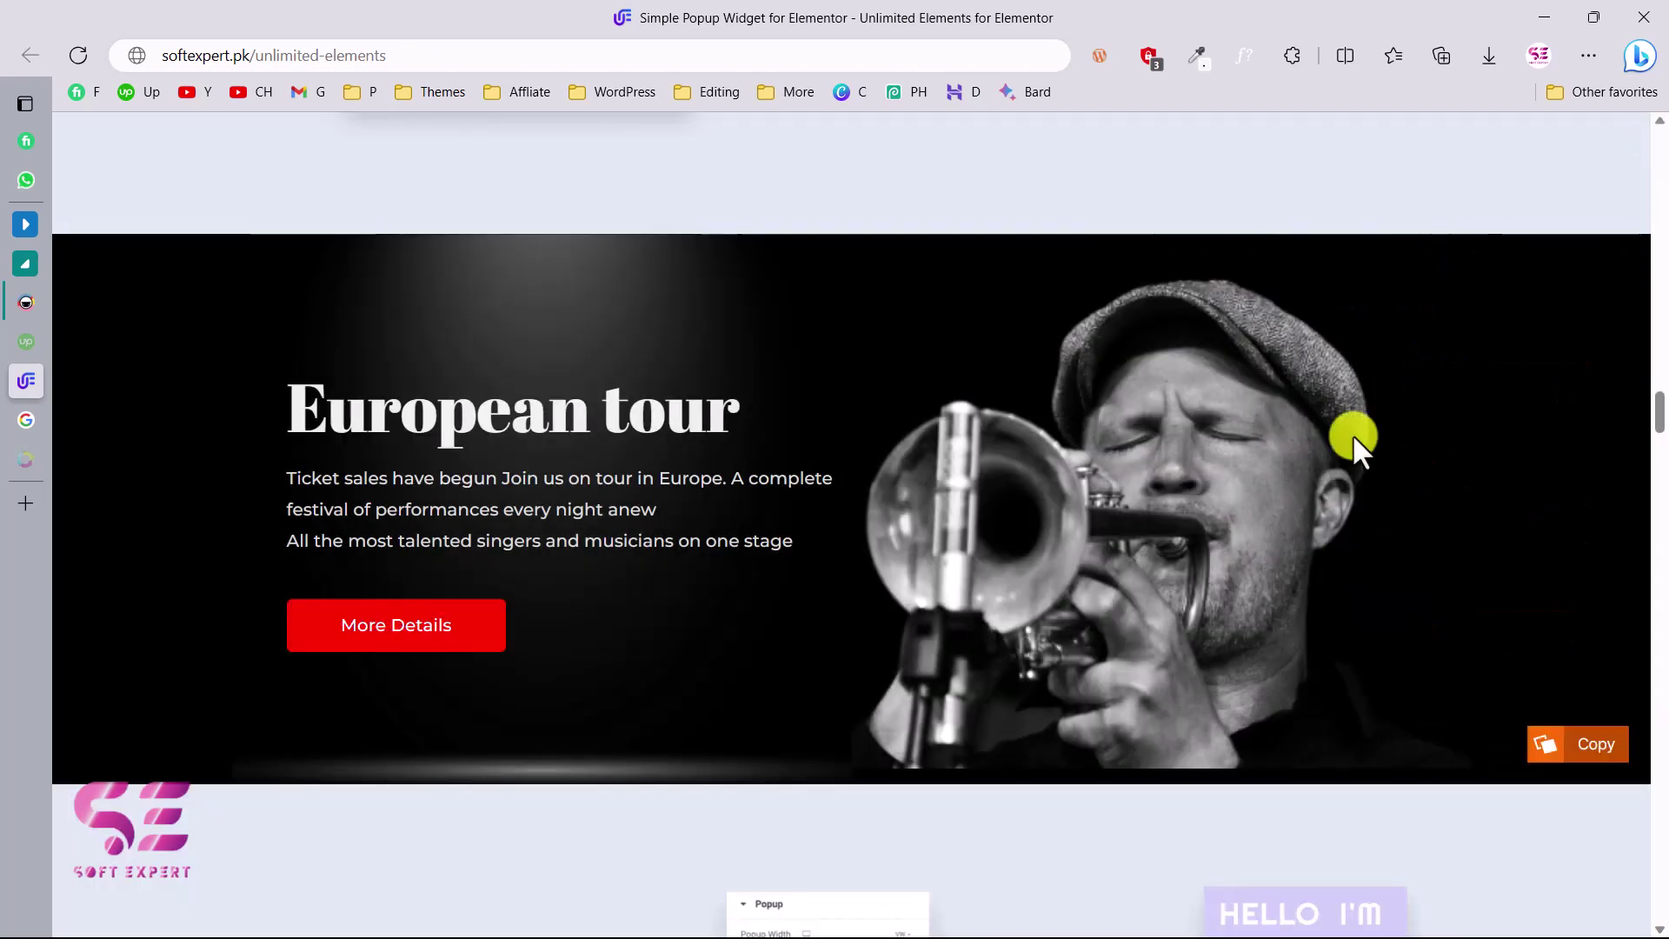
# Preview and close the popups of The Big Sale section and the Pilates studio section.
pyautogui.scroll(-9, 1348, 452)
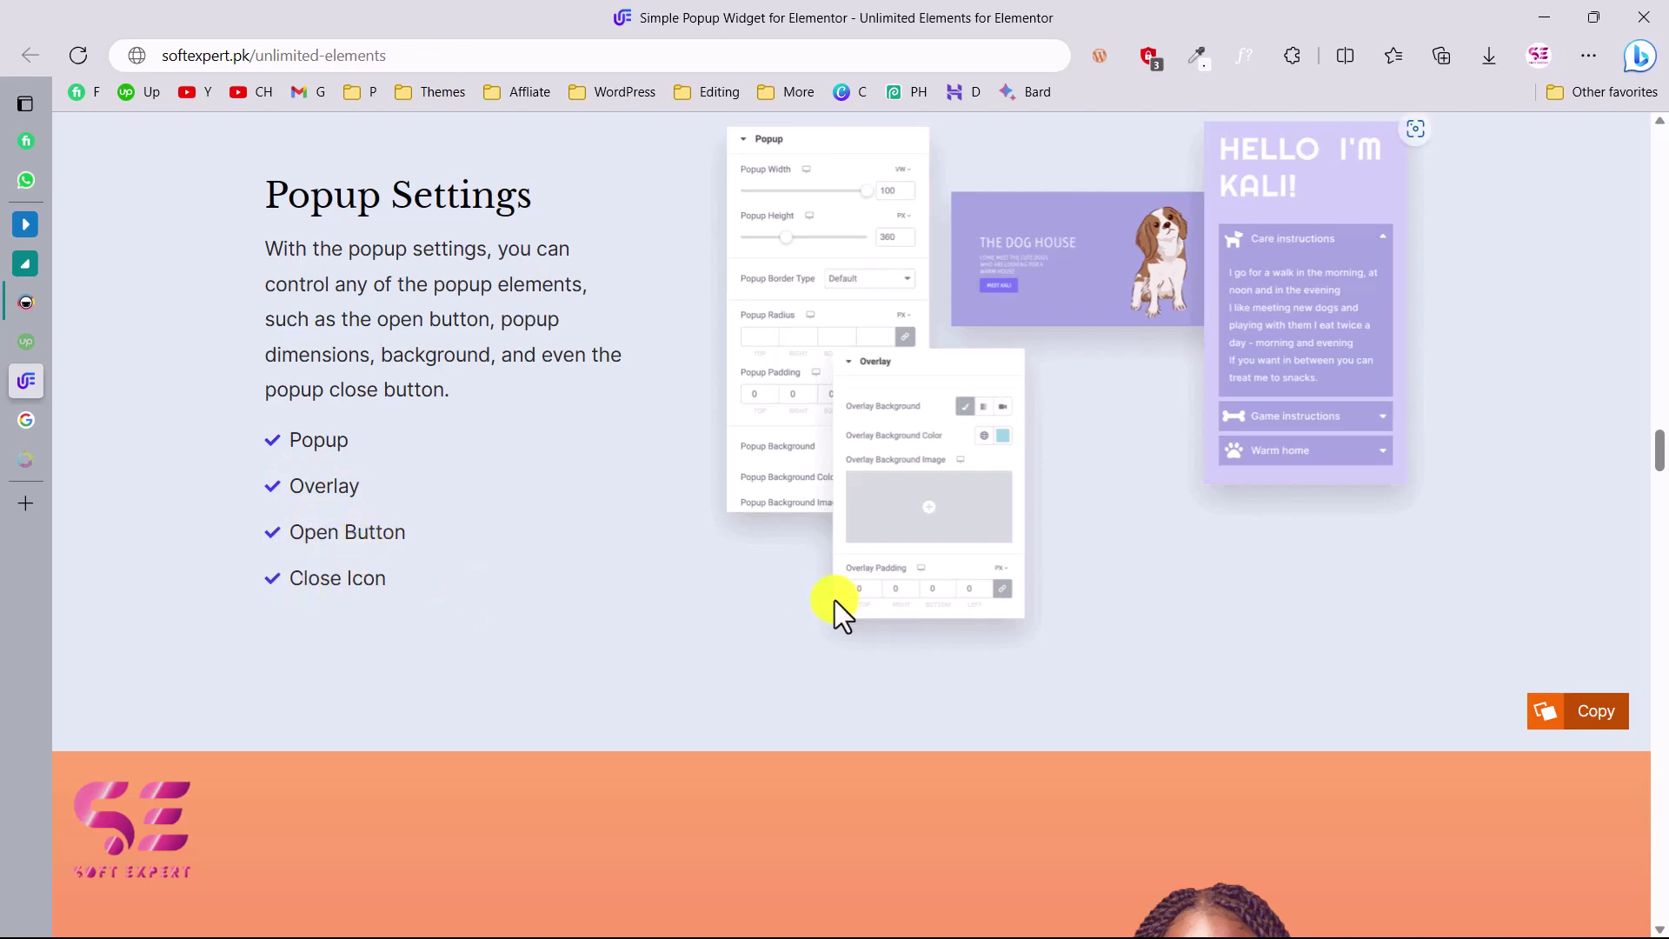
pyautogui.scroll(-8, 834, 608)
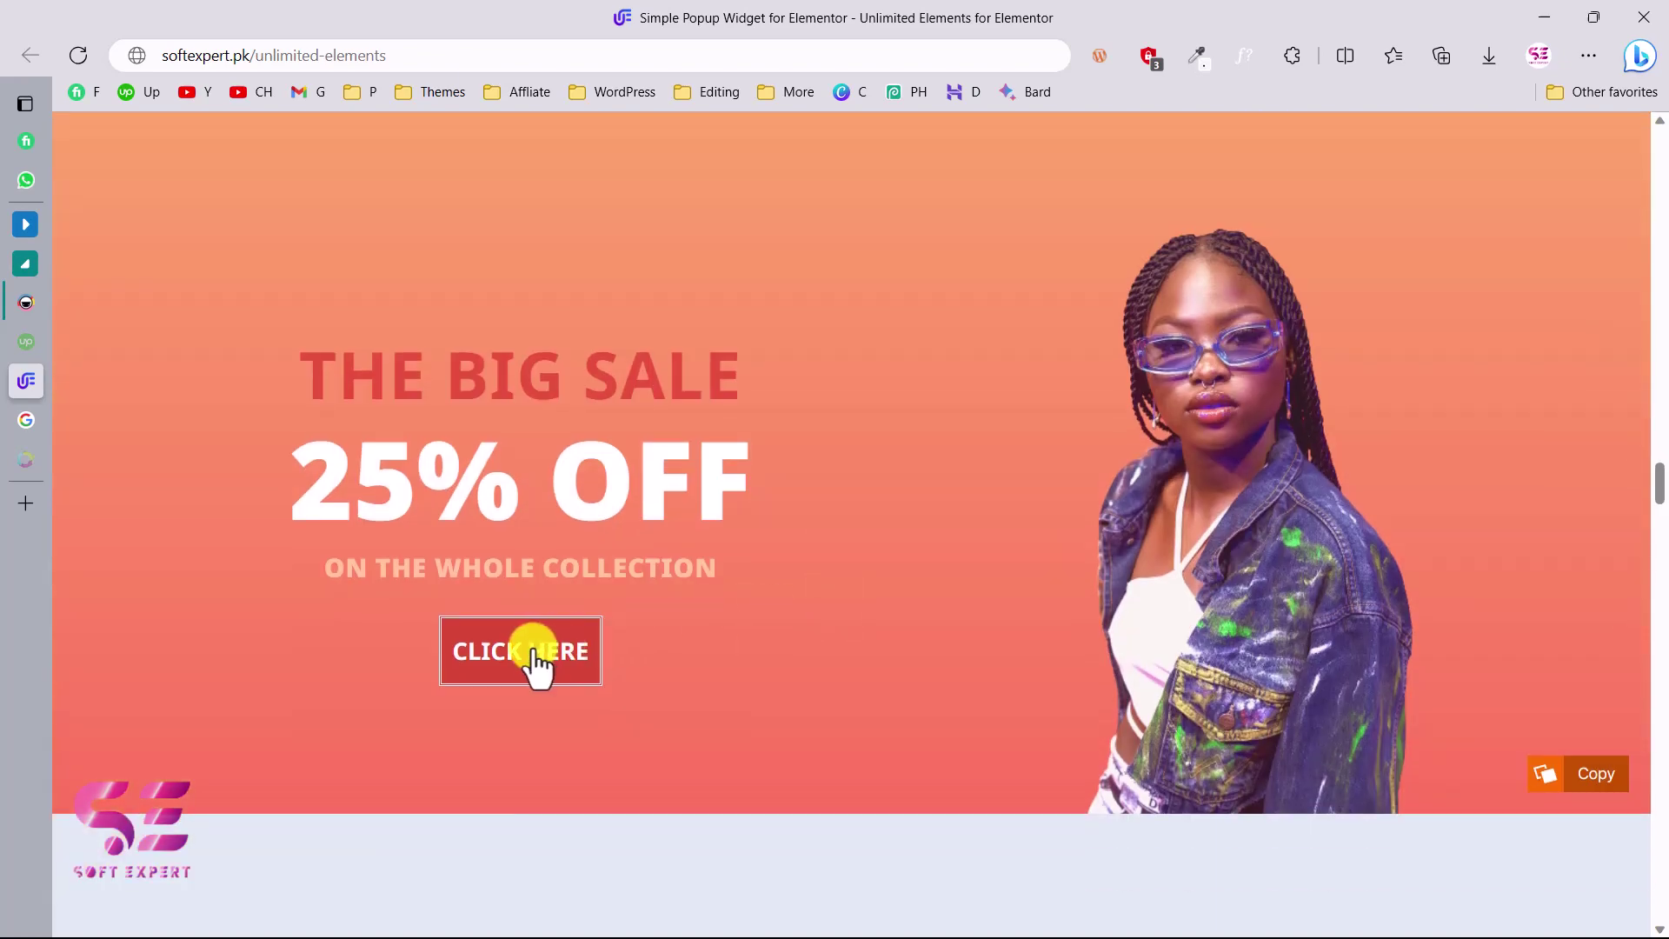
pyautogui.click(502, 652)
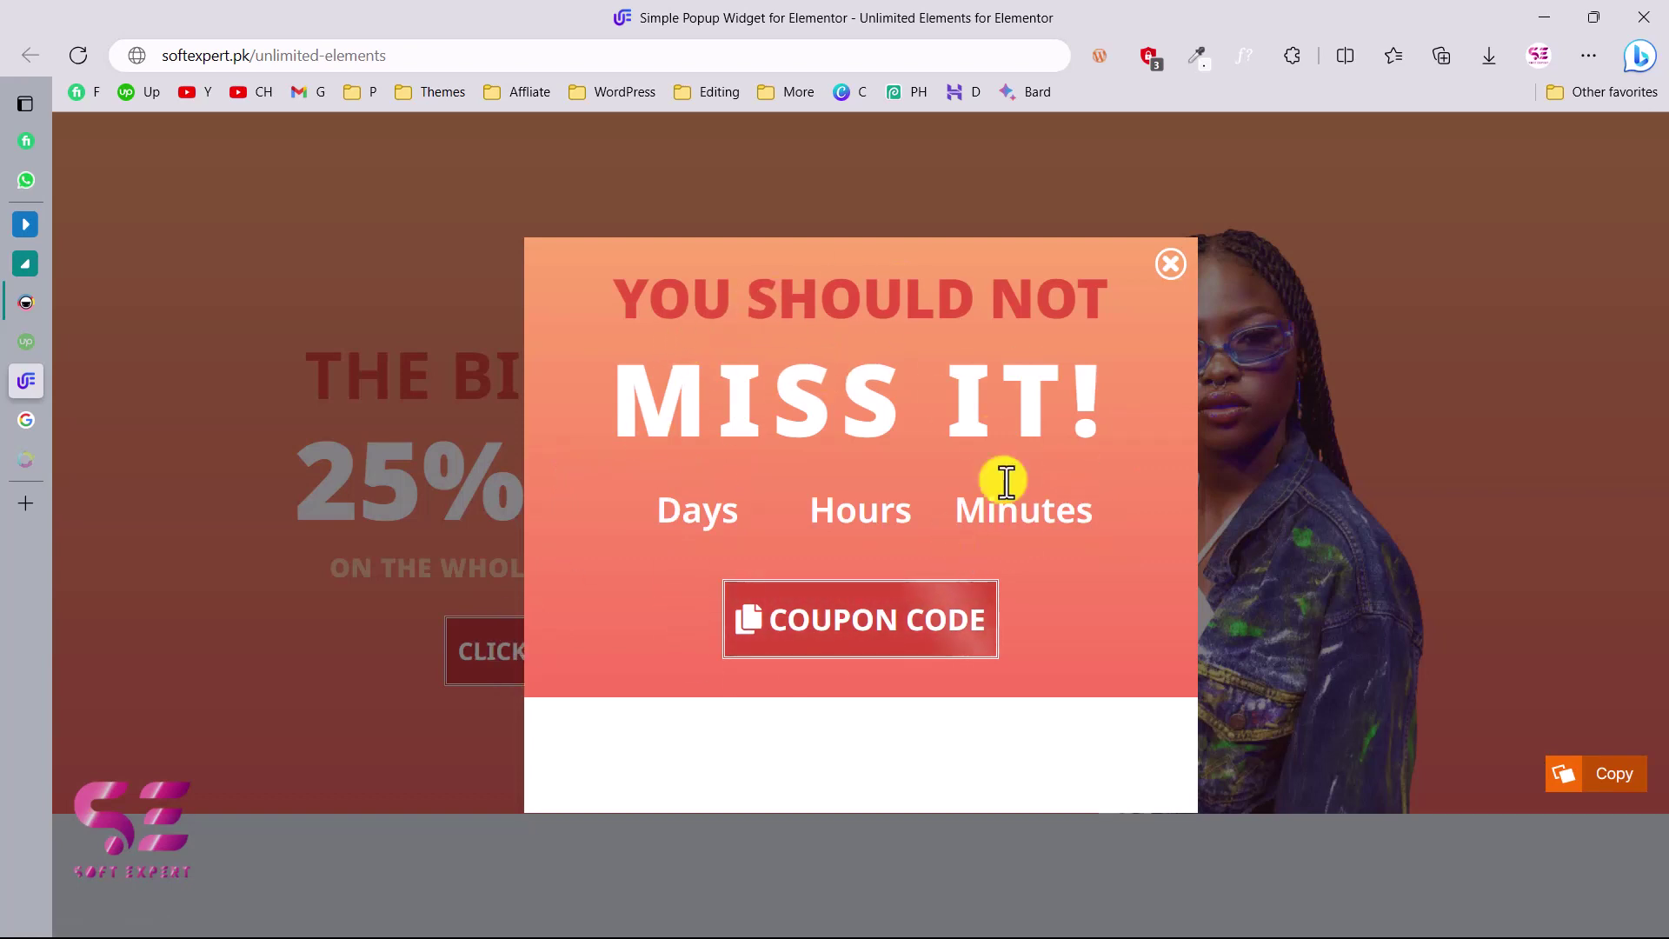
pyautogui.click(1169, 265)
pyautogui.scroll(-4, 1141, 624)
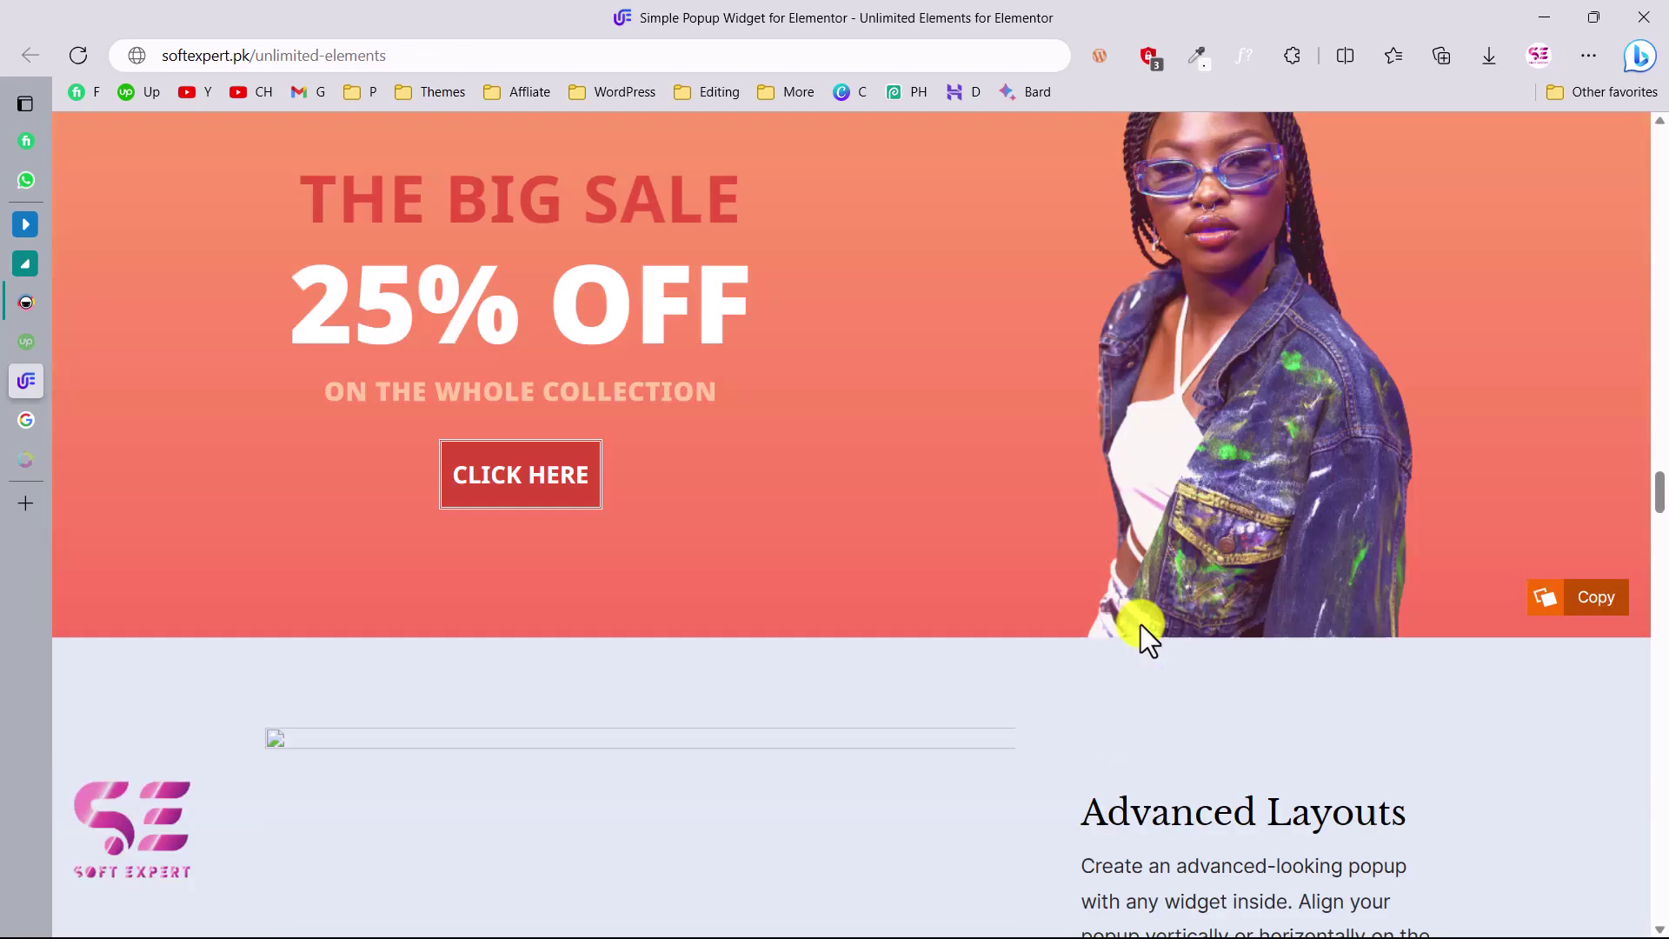
pyautogui.scroll(-10, 1141, 625)
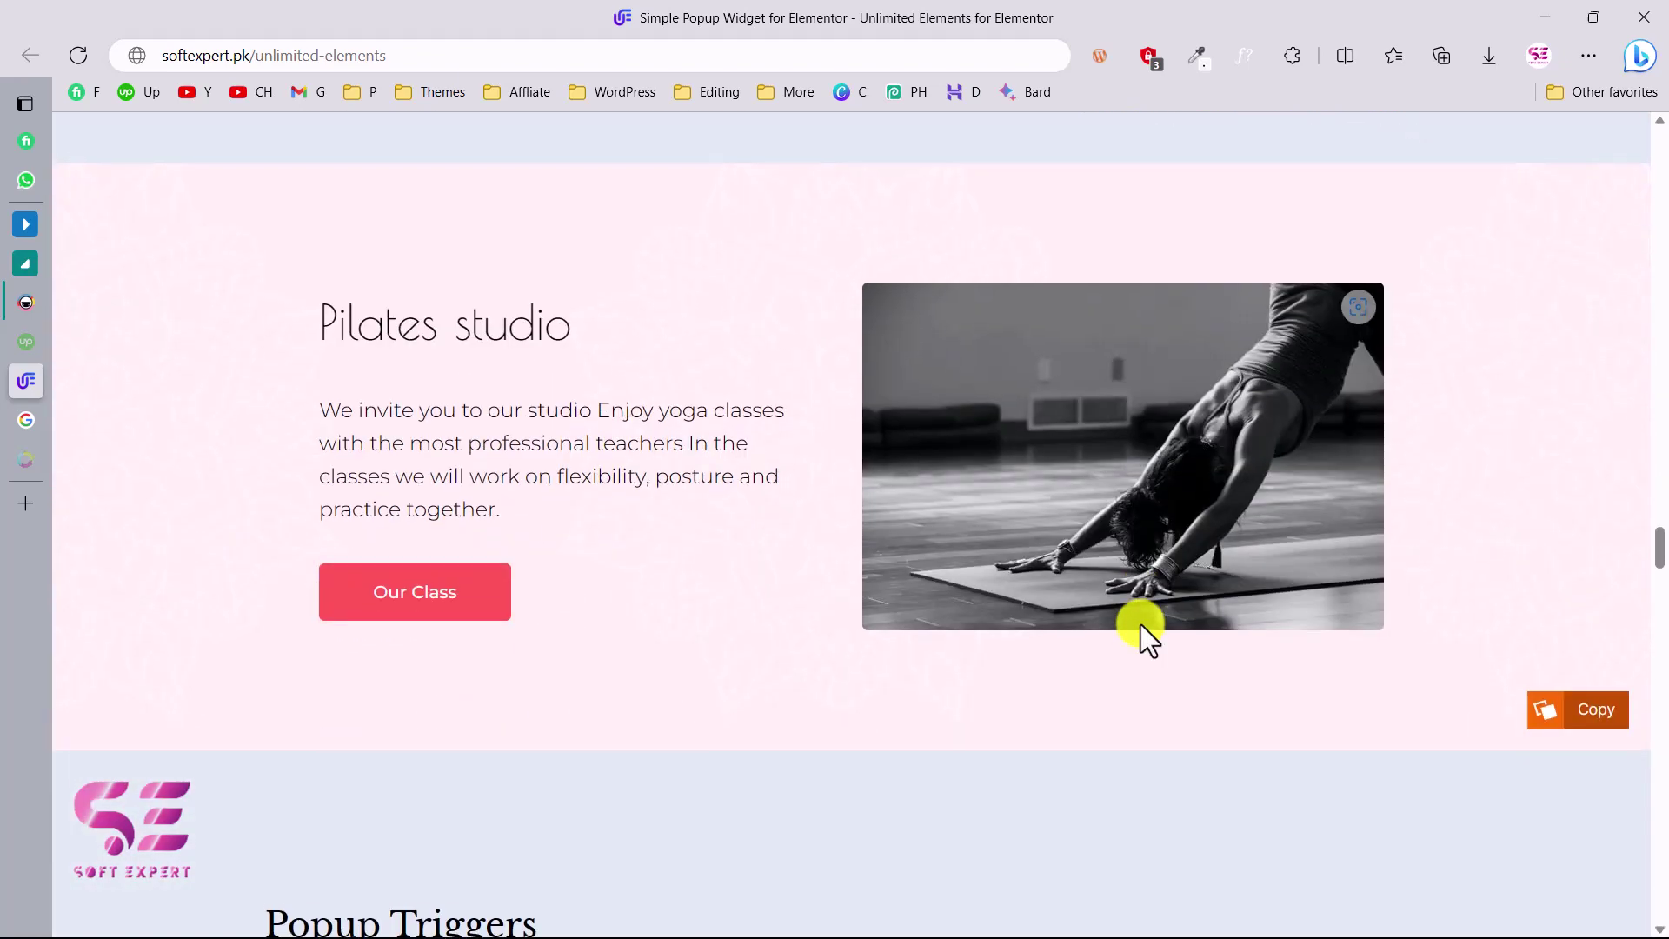
pyautogui.click(474, 604)
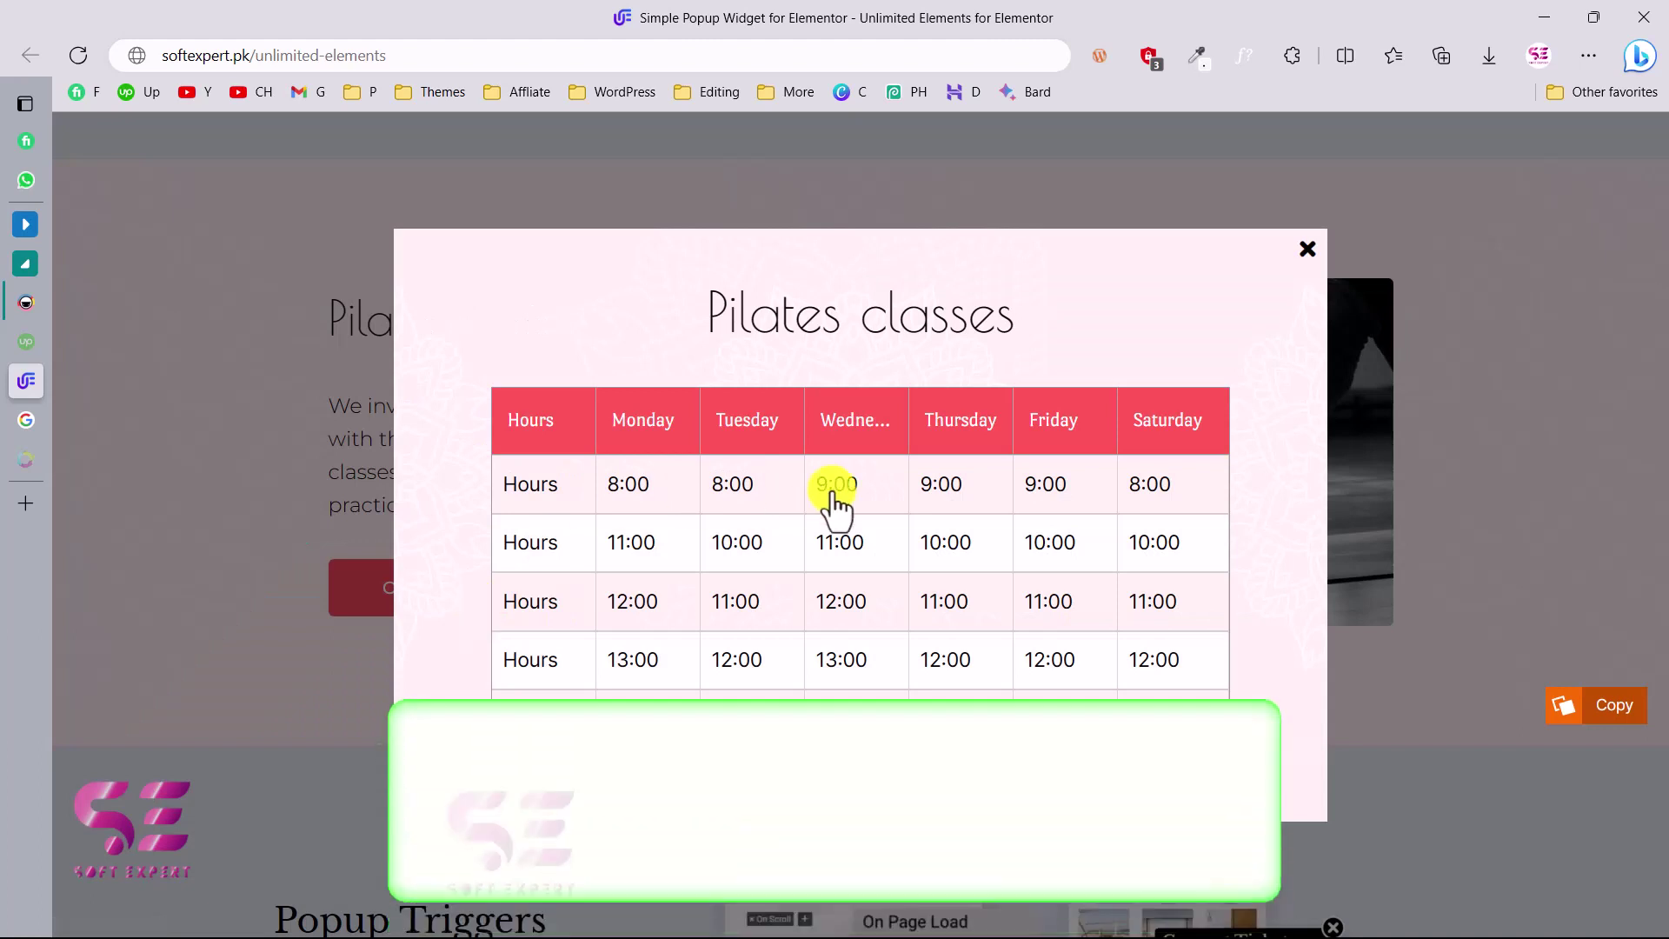
pyautogui.click(1308, 250)
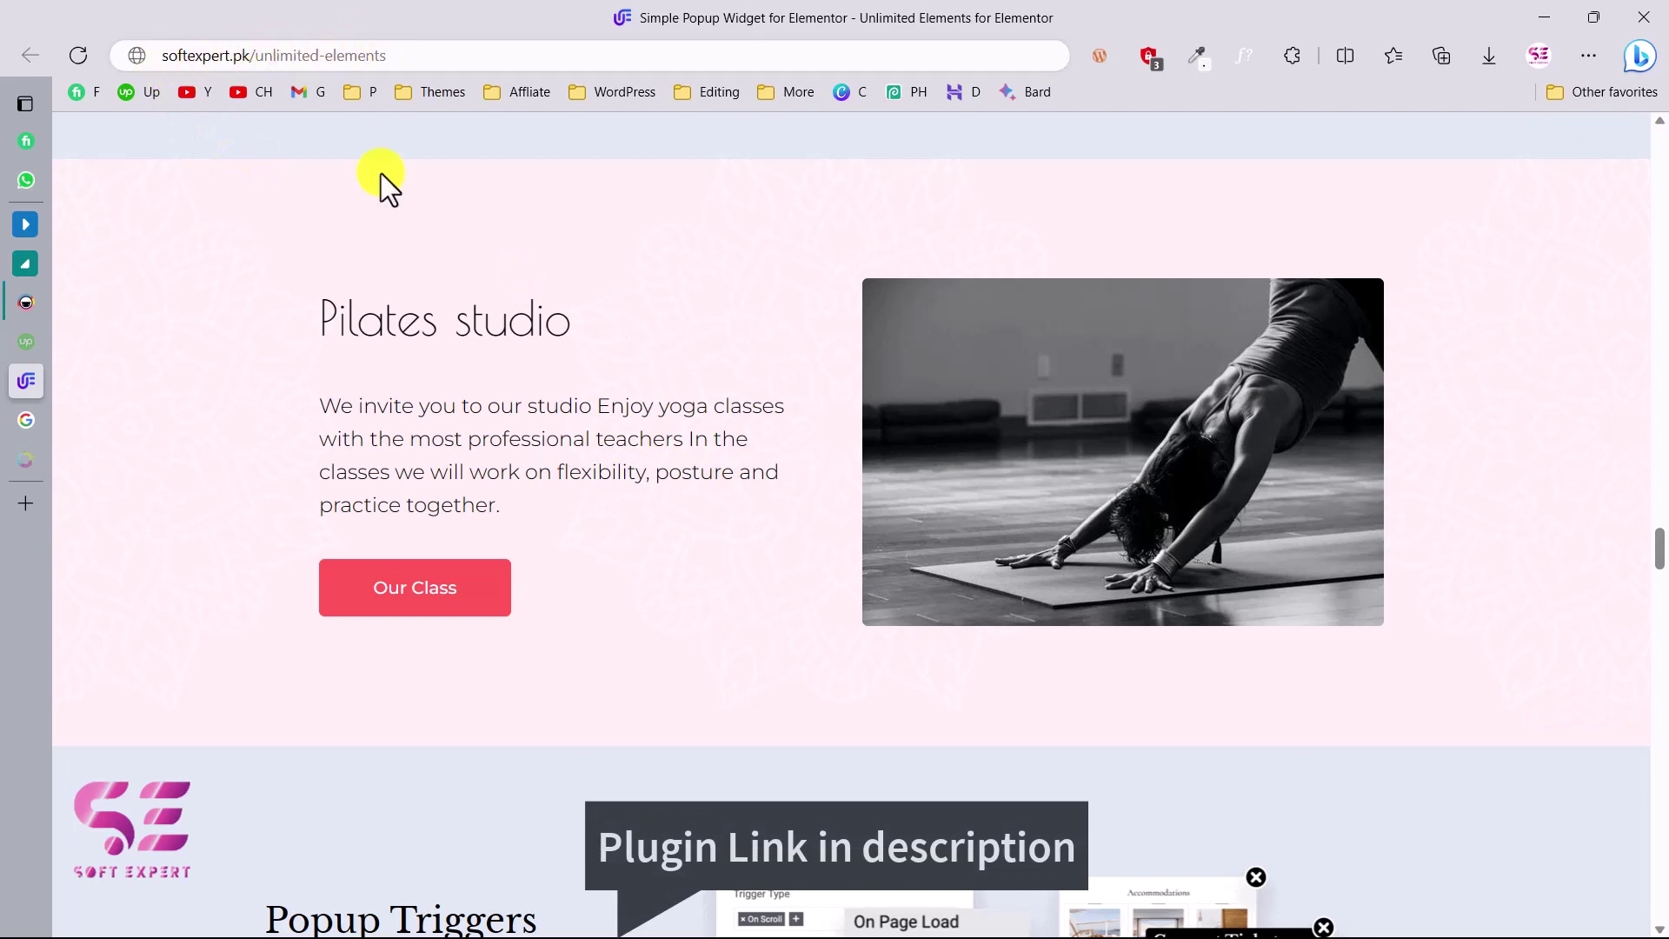
# Download the free Unlimited Elements For Elementor plugin from its WordPress.org page.
pyautogui.scroll(-5, 650, 353)
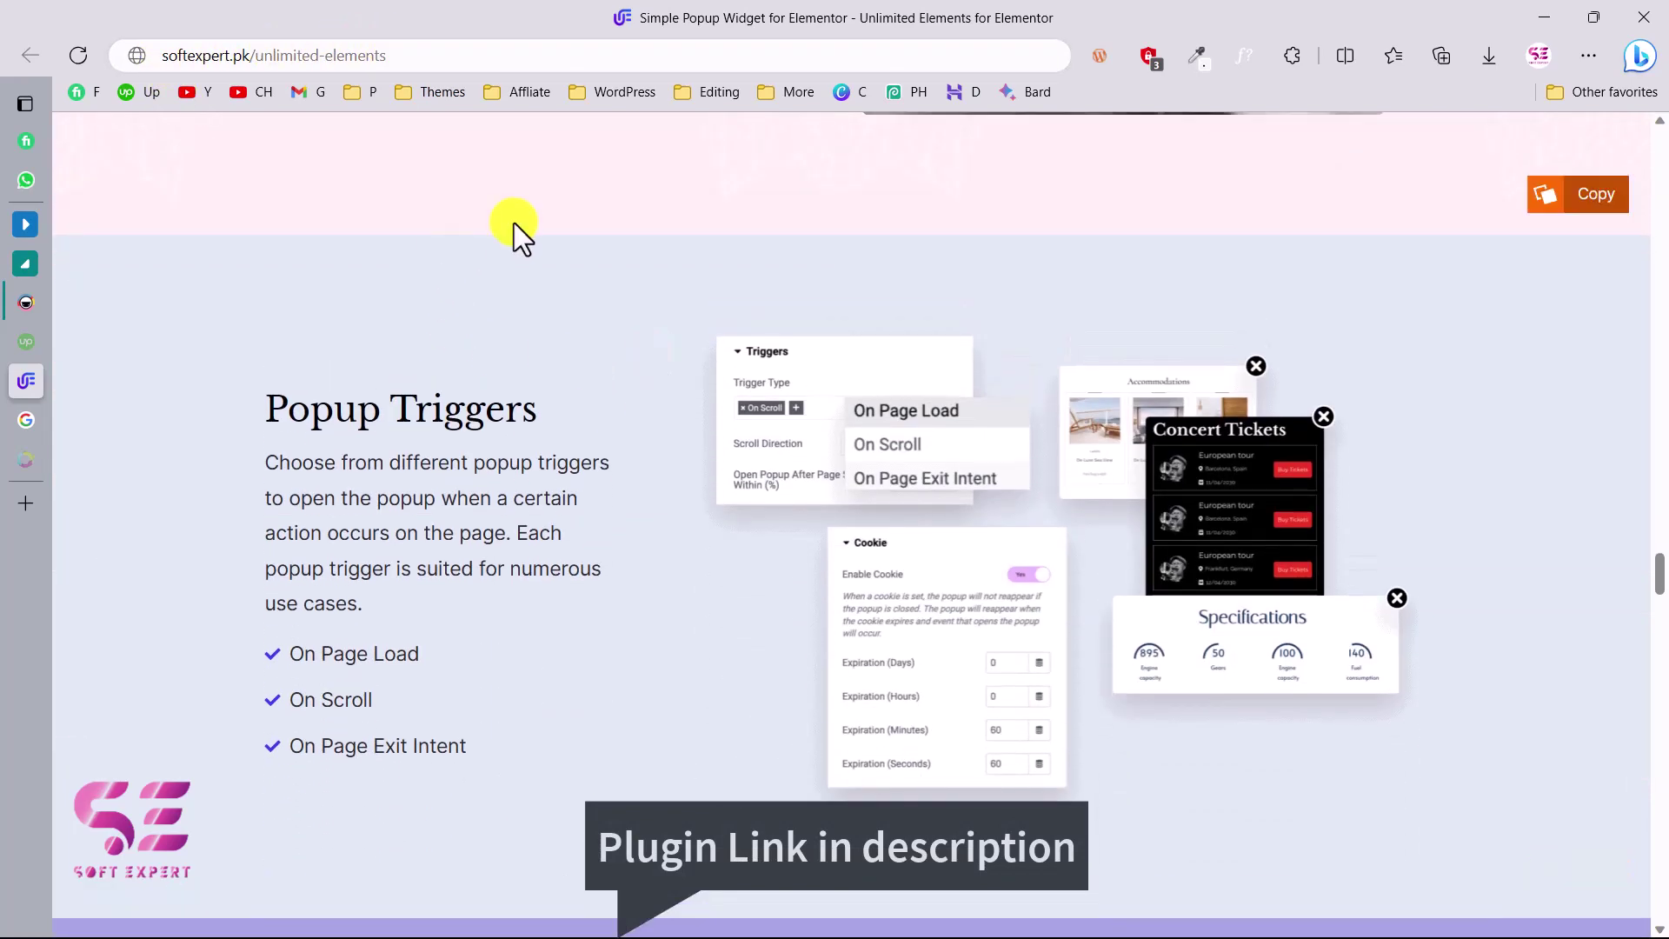
pyautogui.scroll(-10, 831, 444)
pyautogui.scroll(-20, 806, 509)
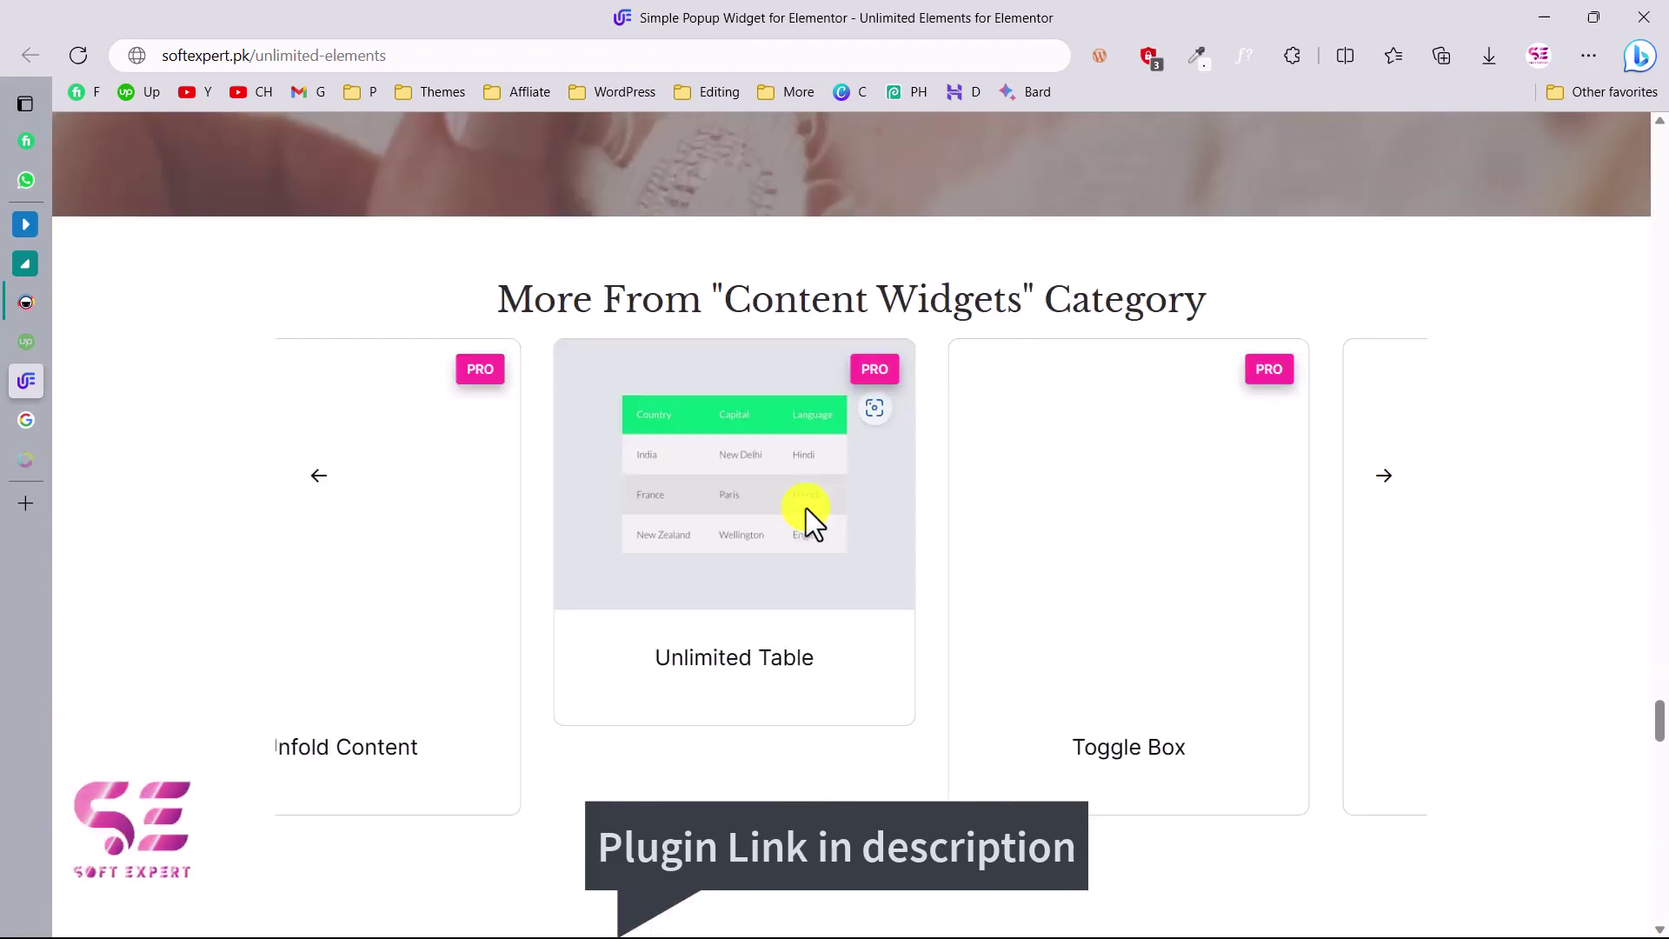
pyautogui.scroll(-20, 805, 508)
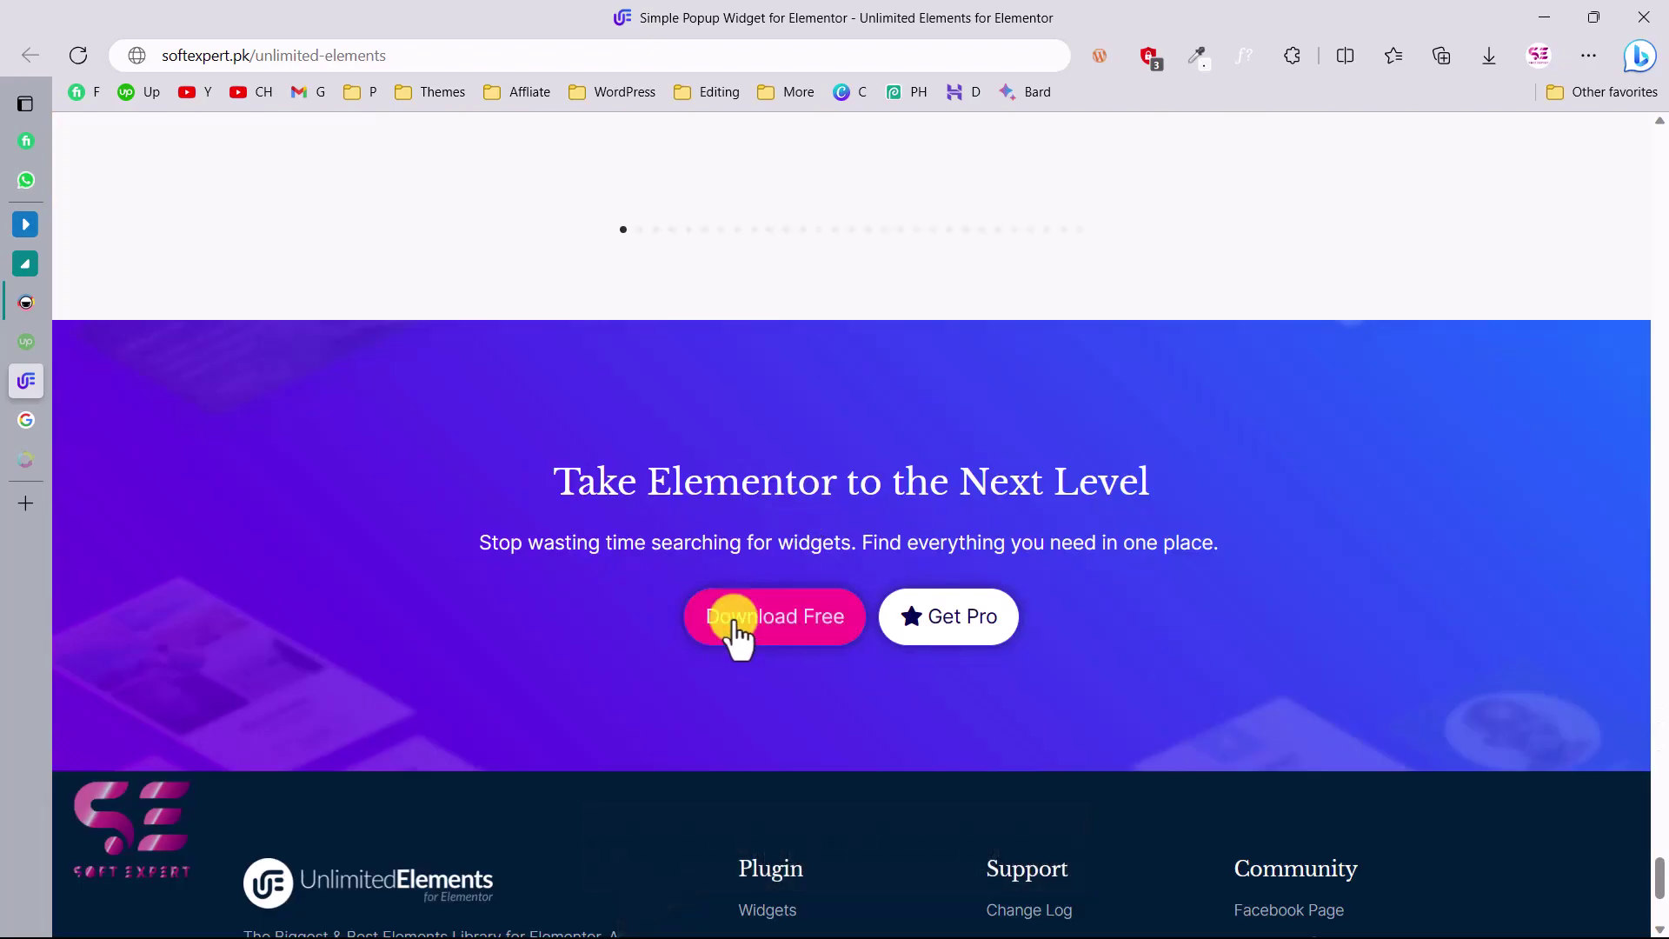
pyautogui.click(792, 631)
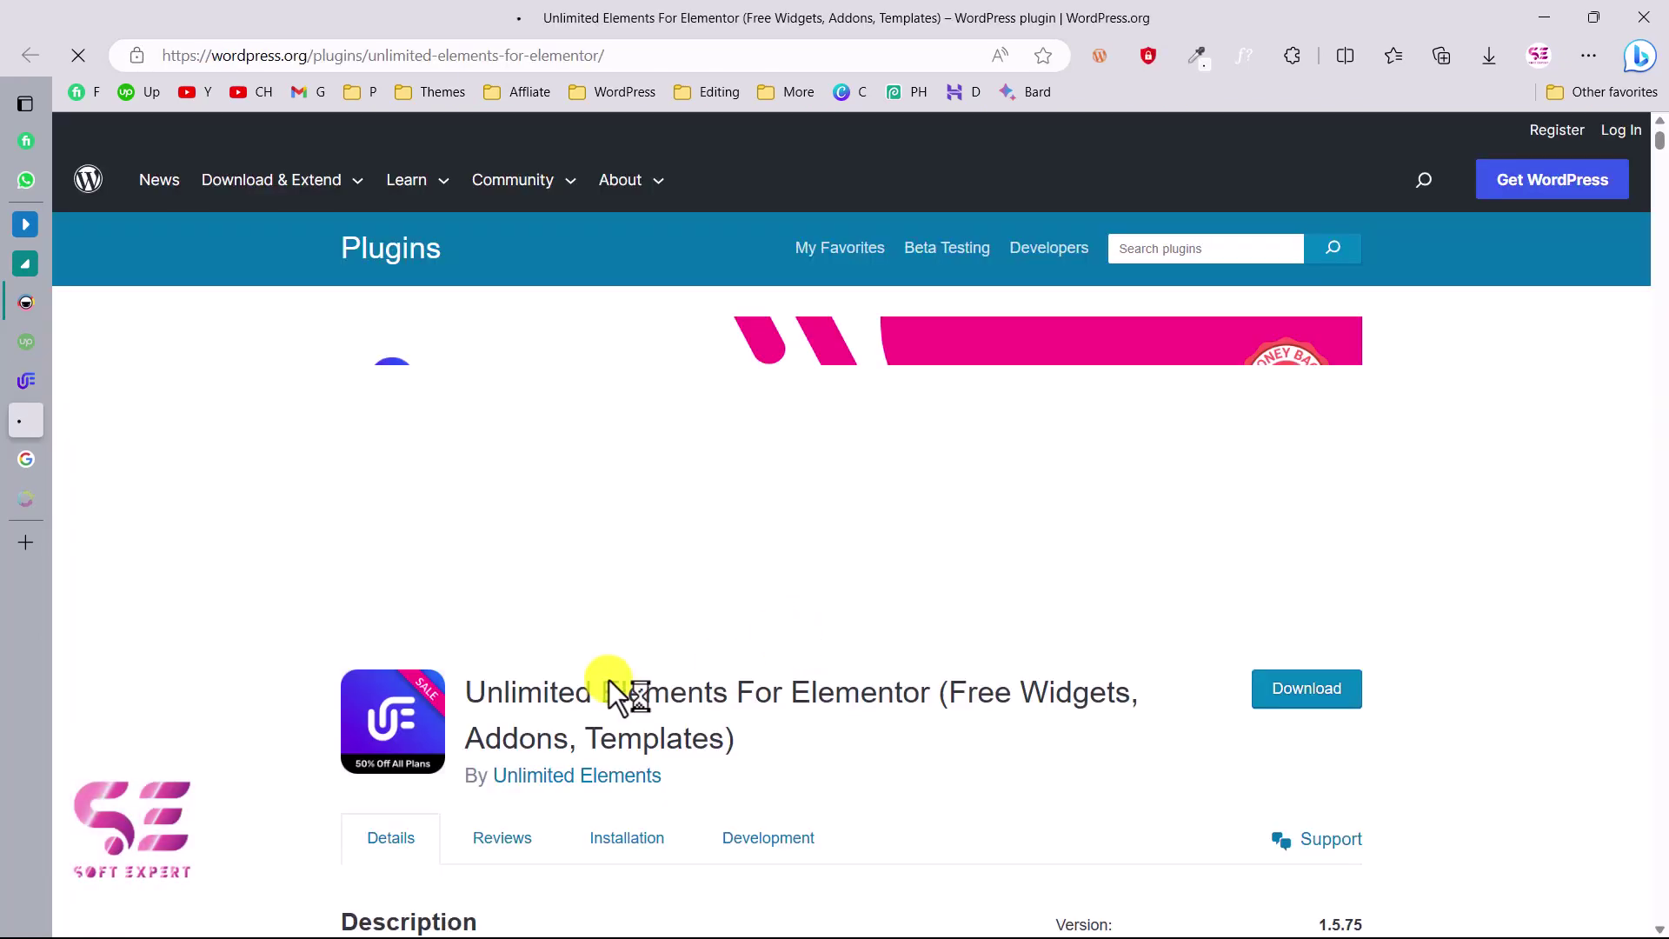
pyautogui.click(1286, 711)
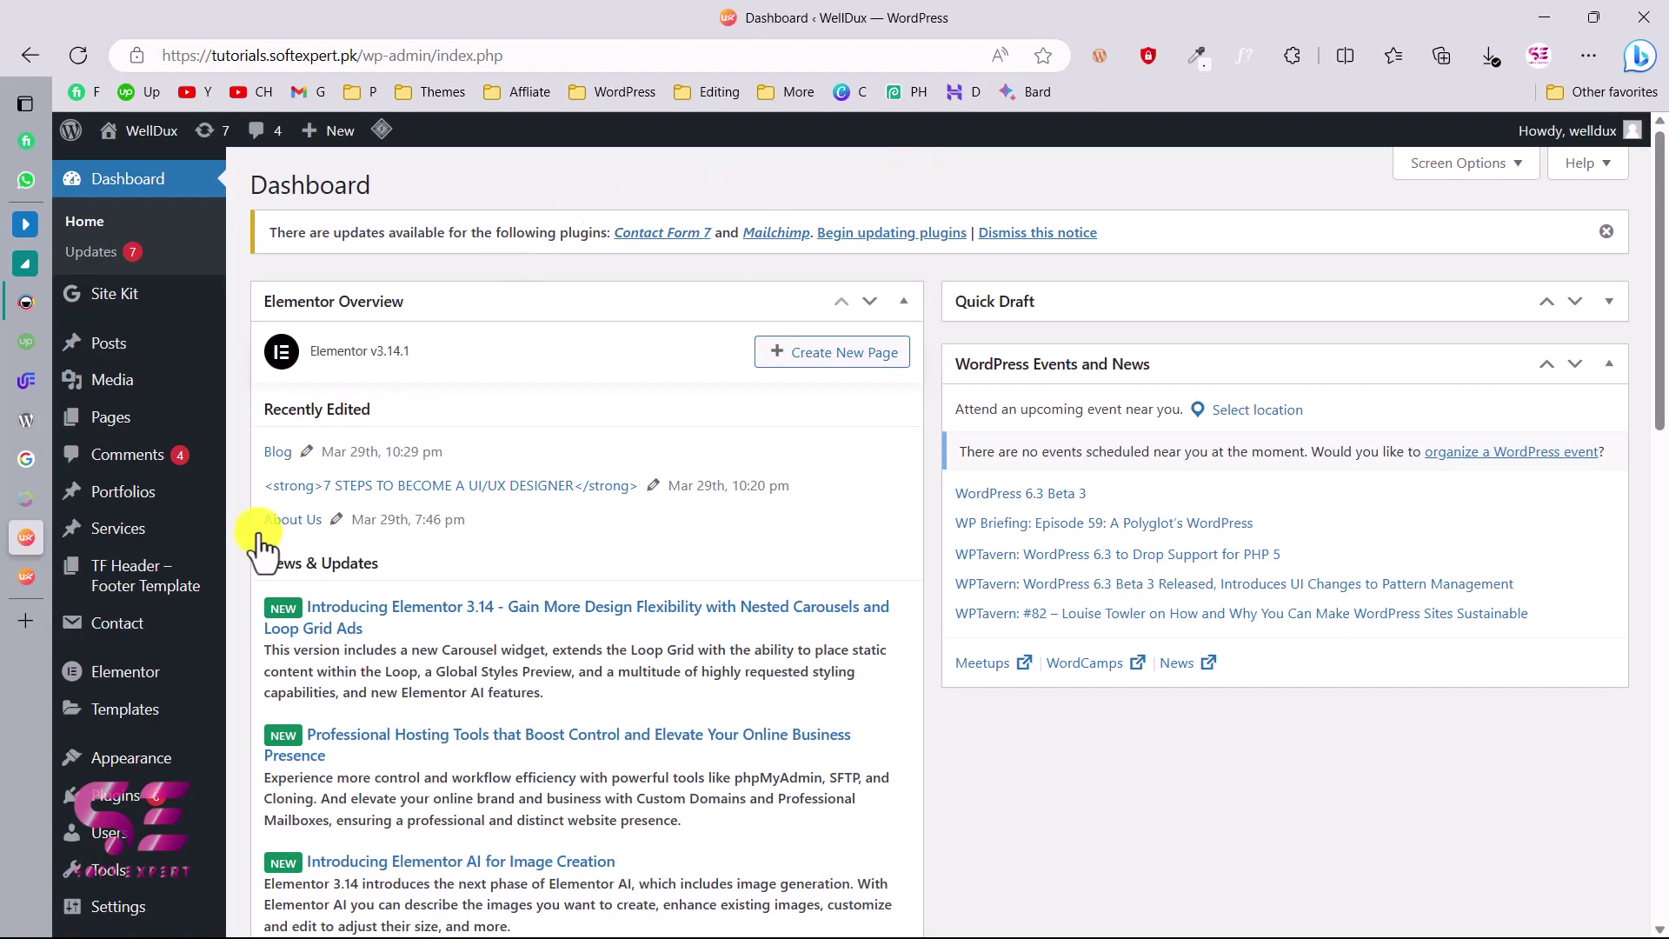
# Upload the downloaded unlimited-elements-for-elementor.zip as a new plugin in the WordPress dashboard and install it.
pyautogui.scroll(-2, 261, 539)
pyautogui.moveTo(139, 657)
pyautogui.click(243, 695)
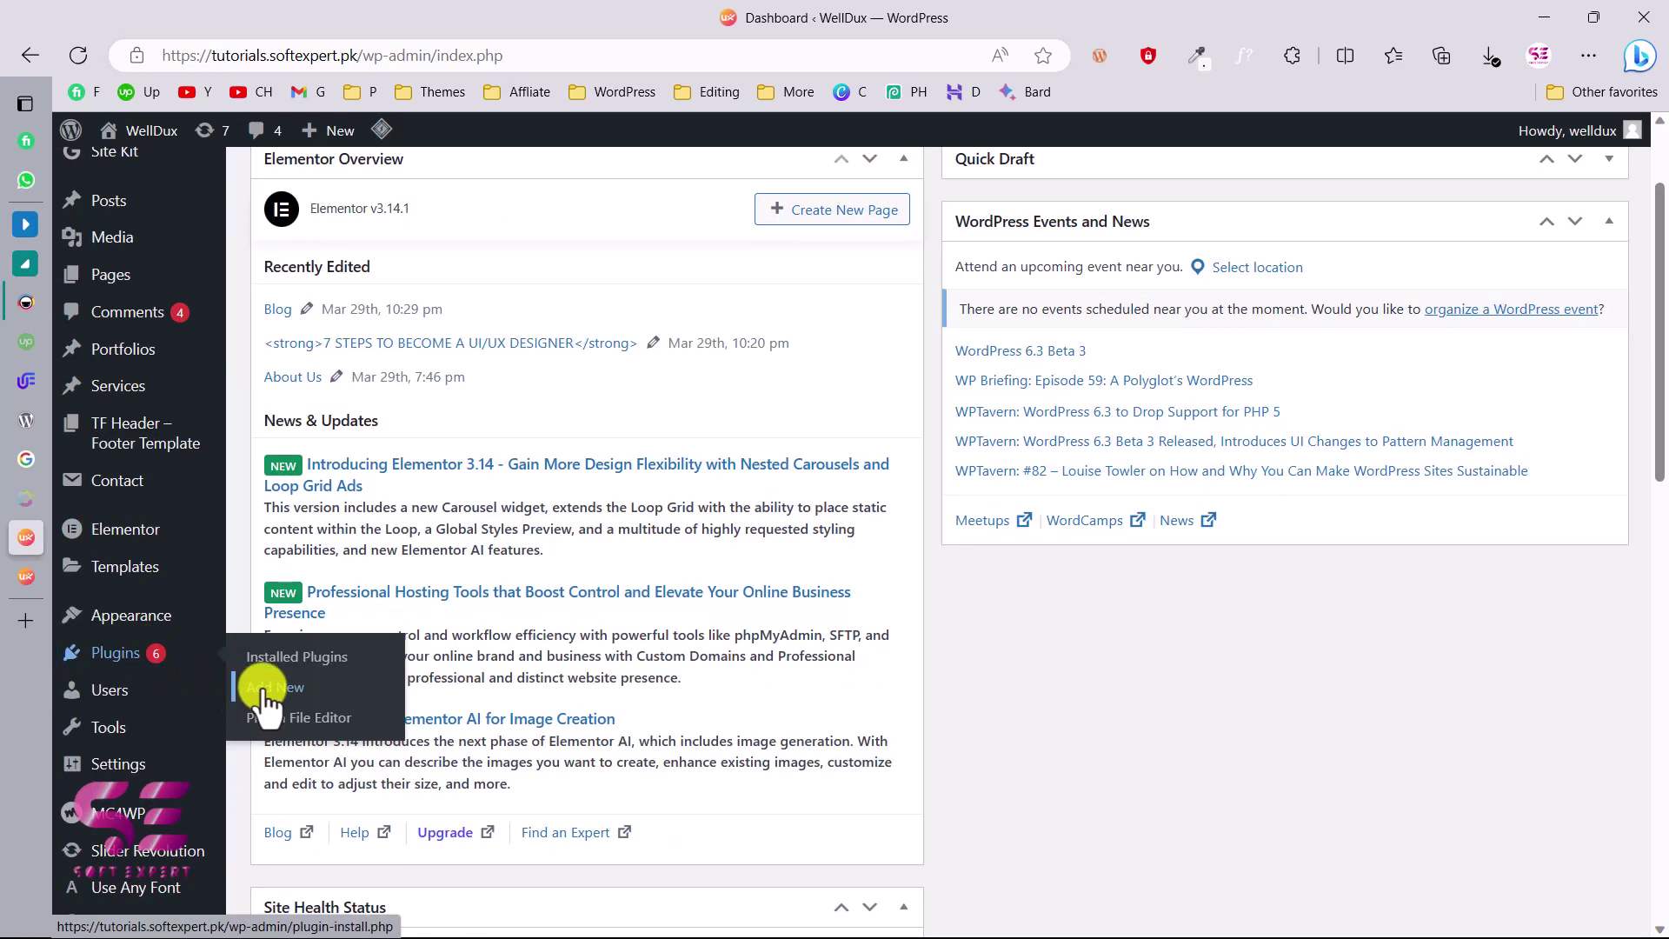
pyautogui.click(446, 187)
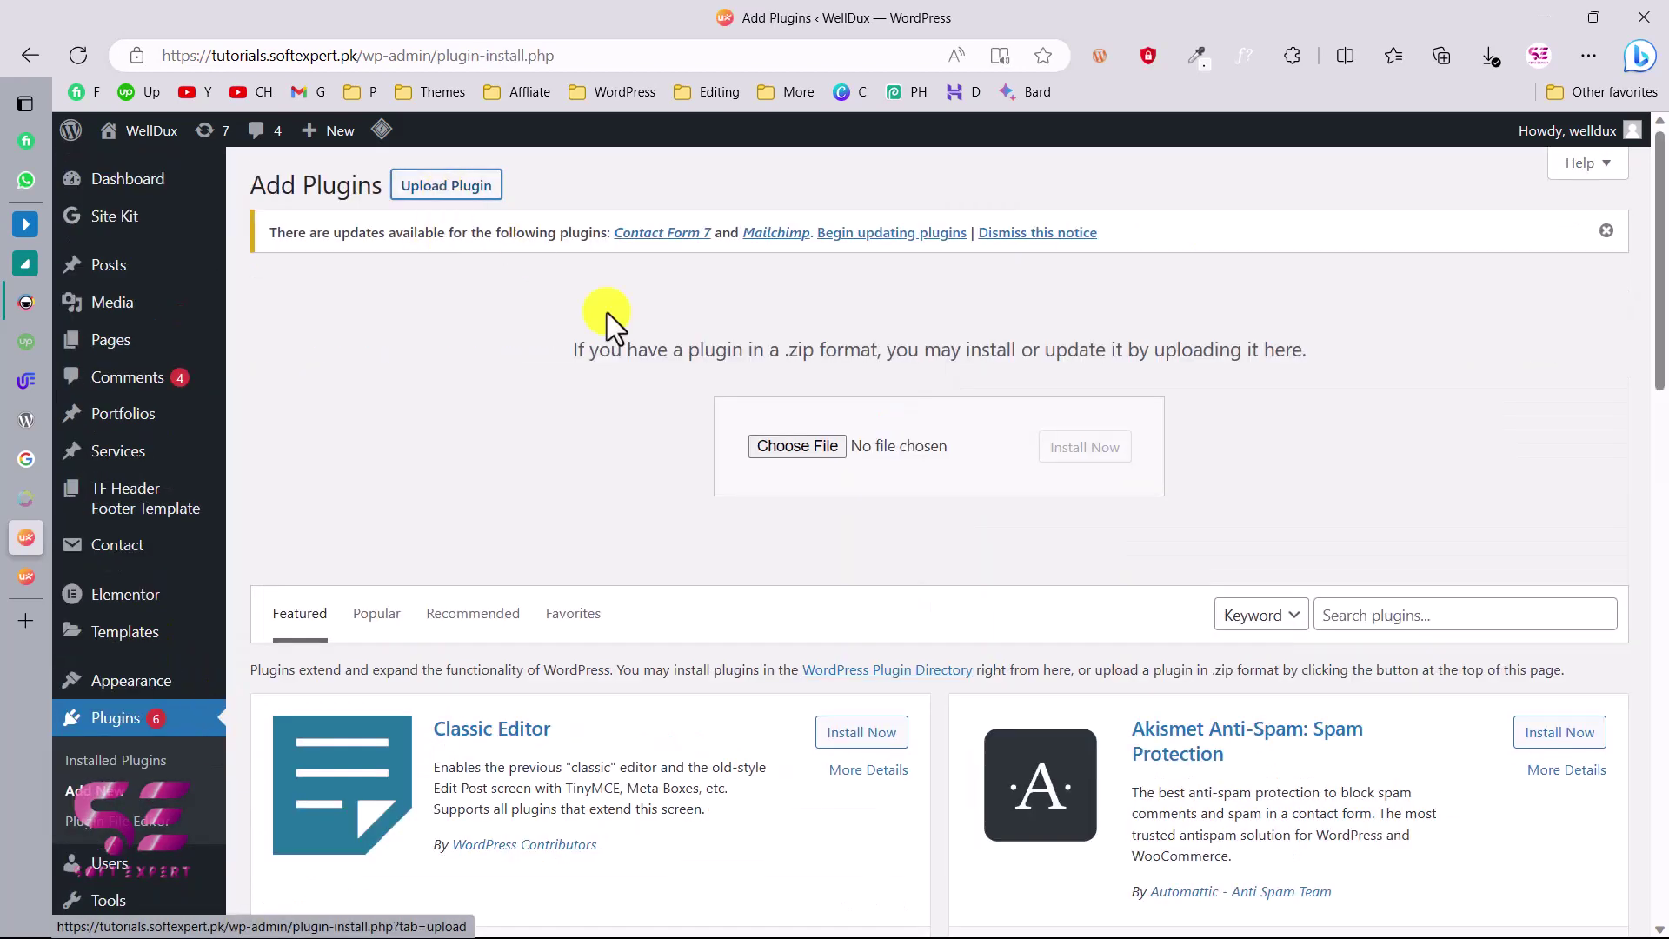
pyautogui.click(1499, 50)
pyautogui.moveTo(1196, 139); pyautogui.dragTo(807, 446)
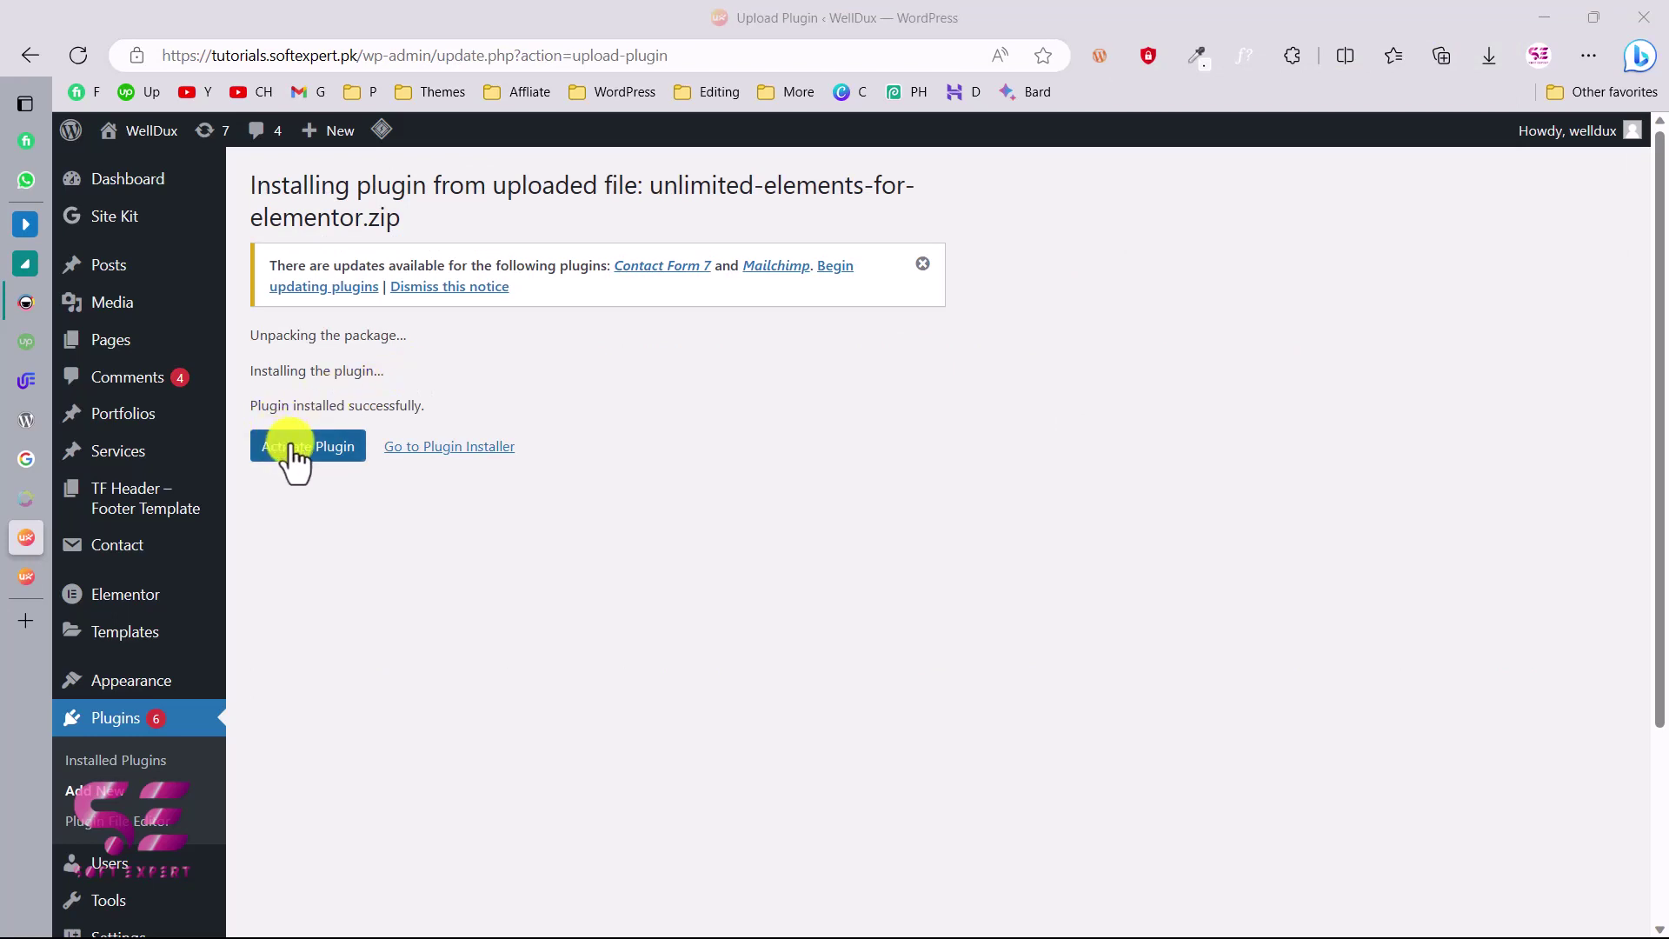
# Activate the Unlimited Elements plugin and skip its email notification opt-in.
pyautogui.click(293, 454)
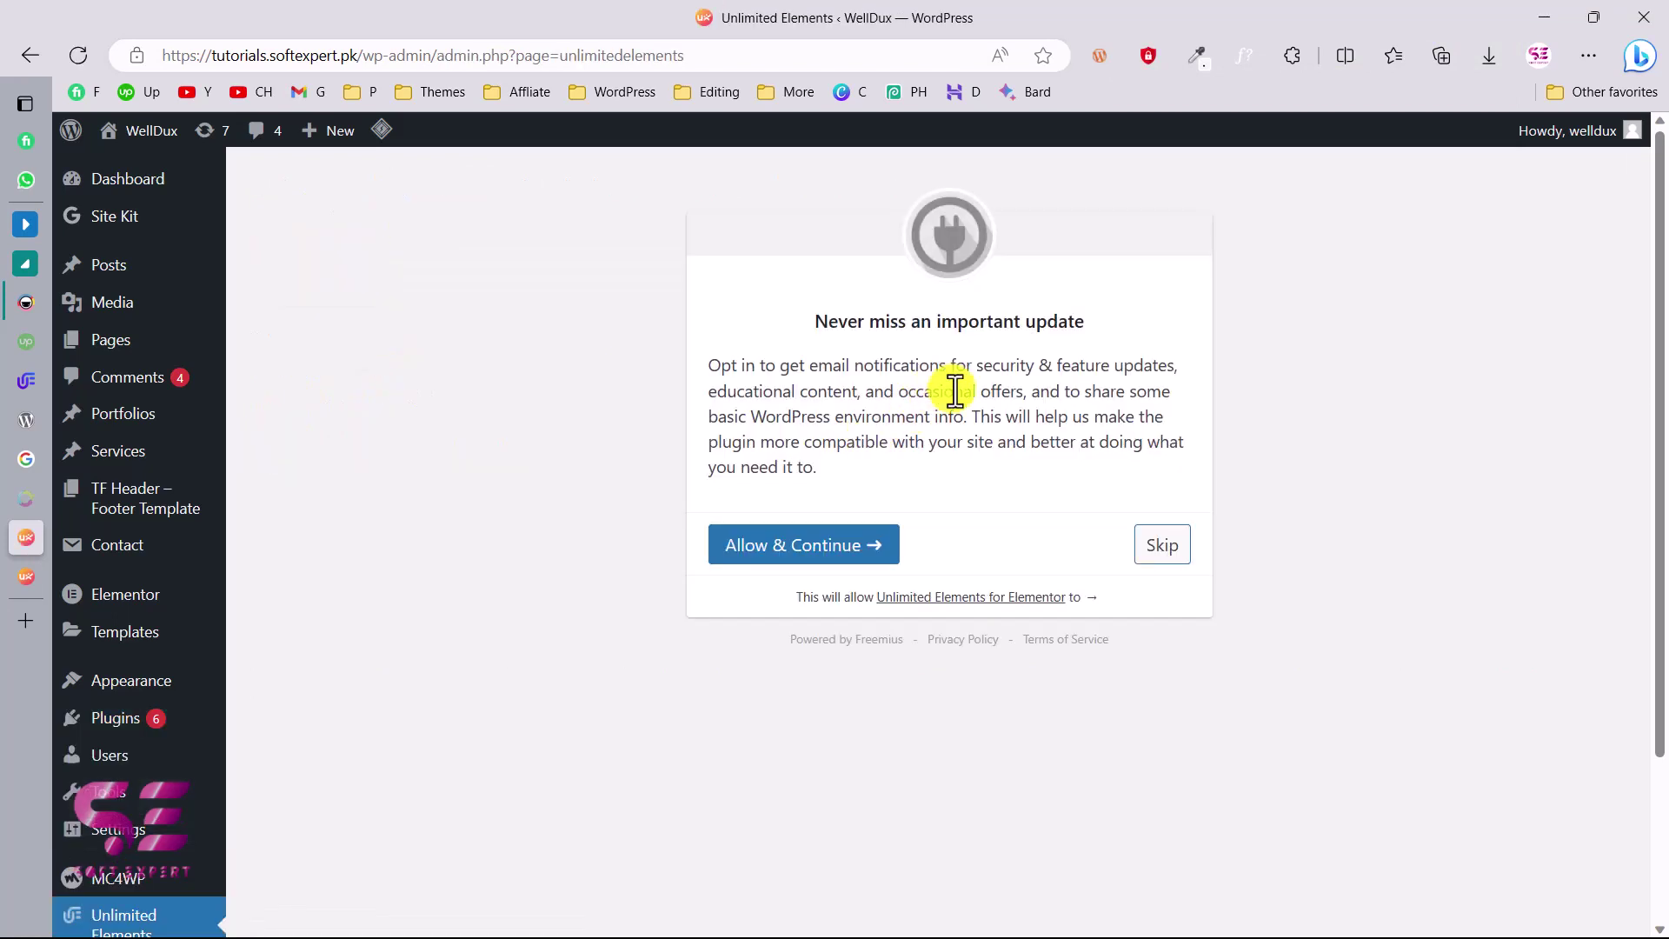
pyautogui.click(1173, 549)
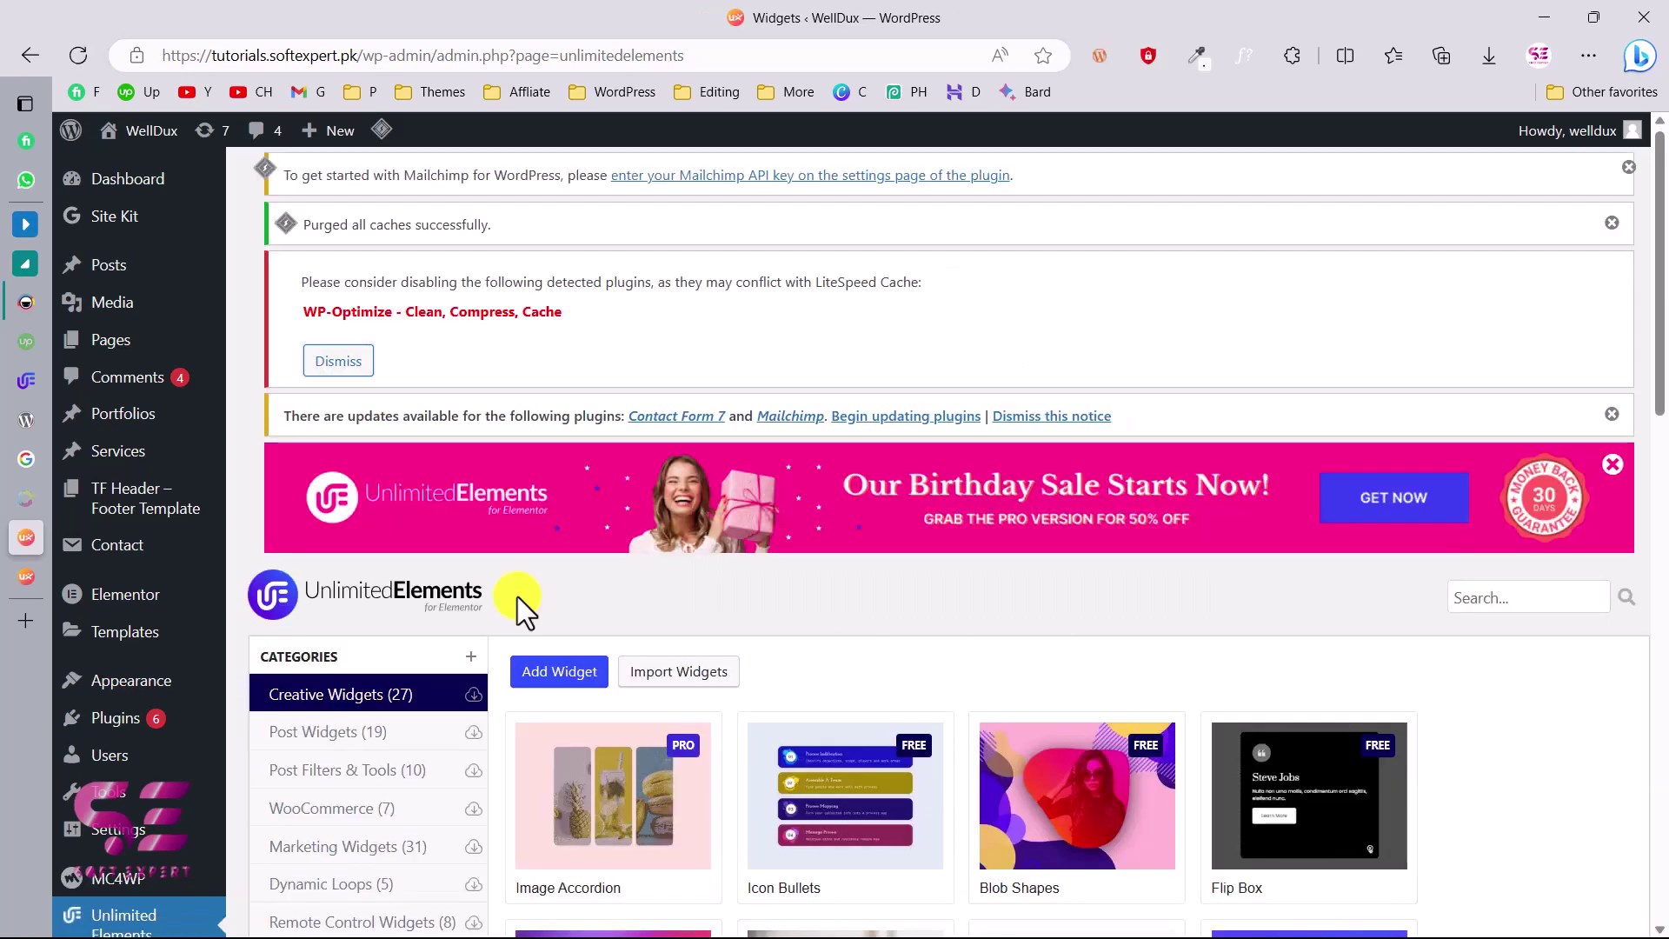
# Examine the Unlimited Elements widget library, its categories and which widgets are free or Pro.
pyautogui.scroll(-5, 518, 597)
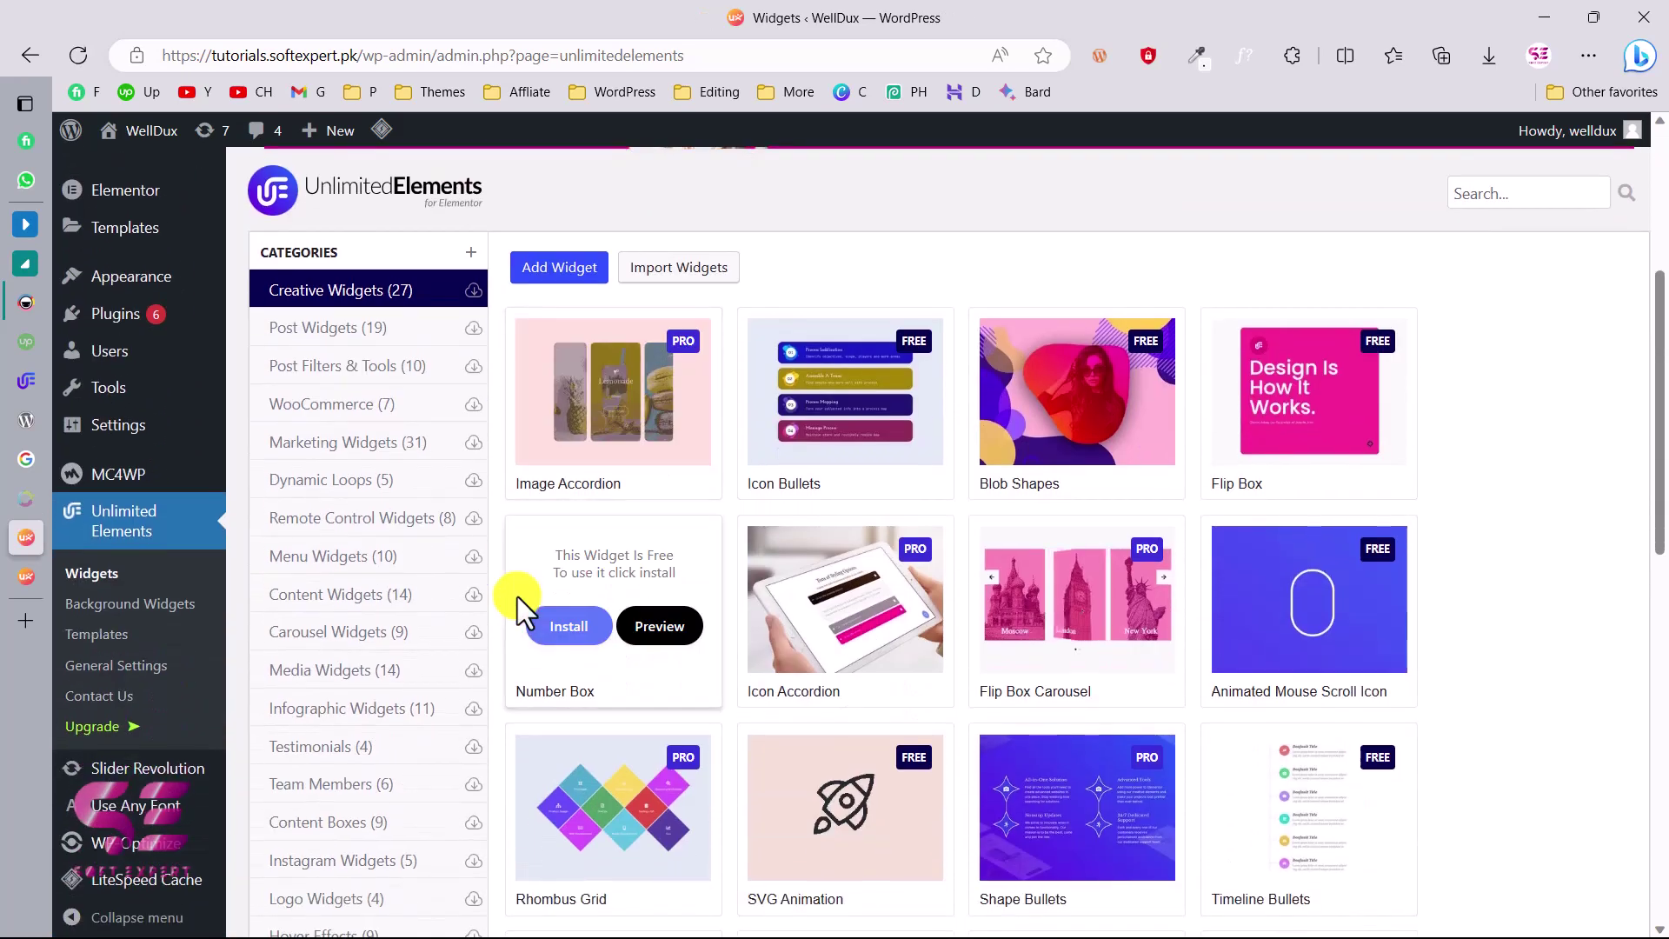
pyautogui.scroll(-1, 518, 597)
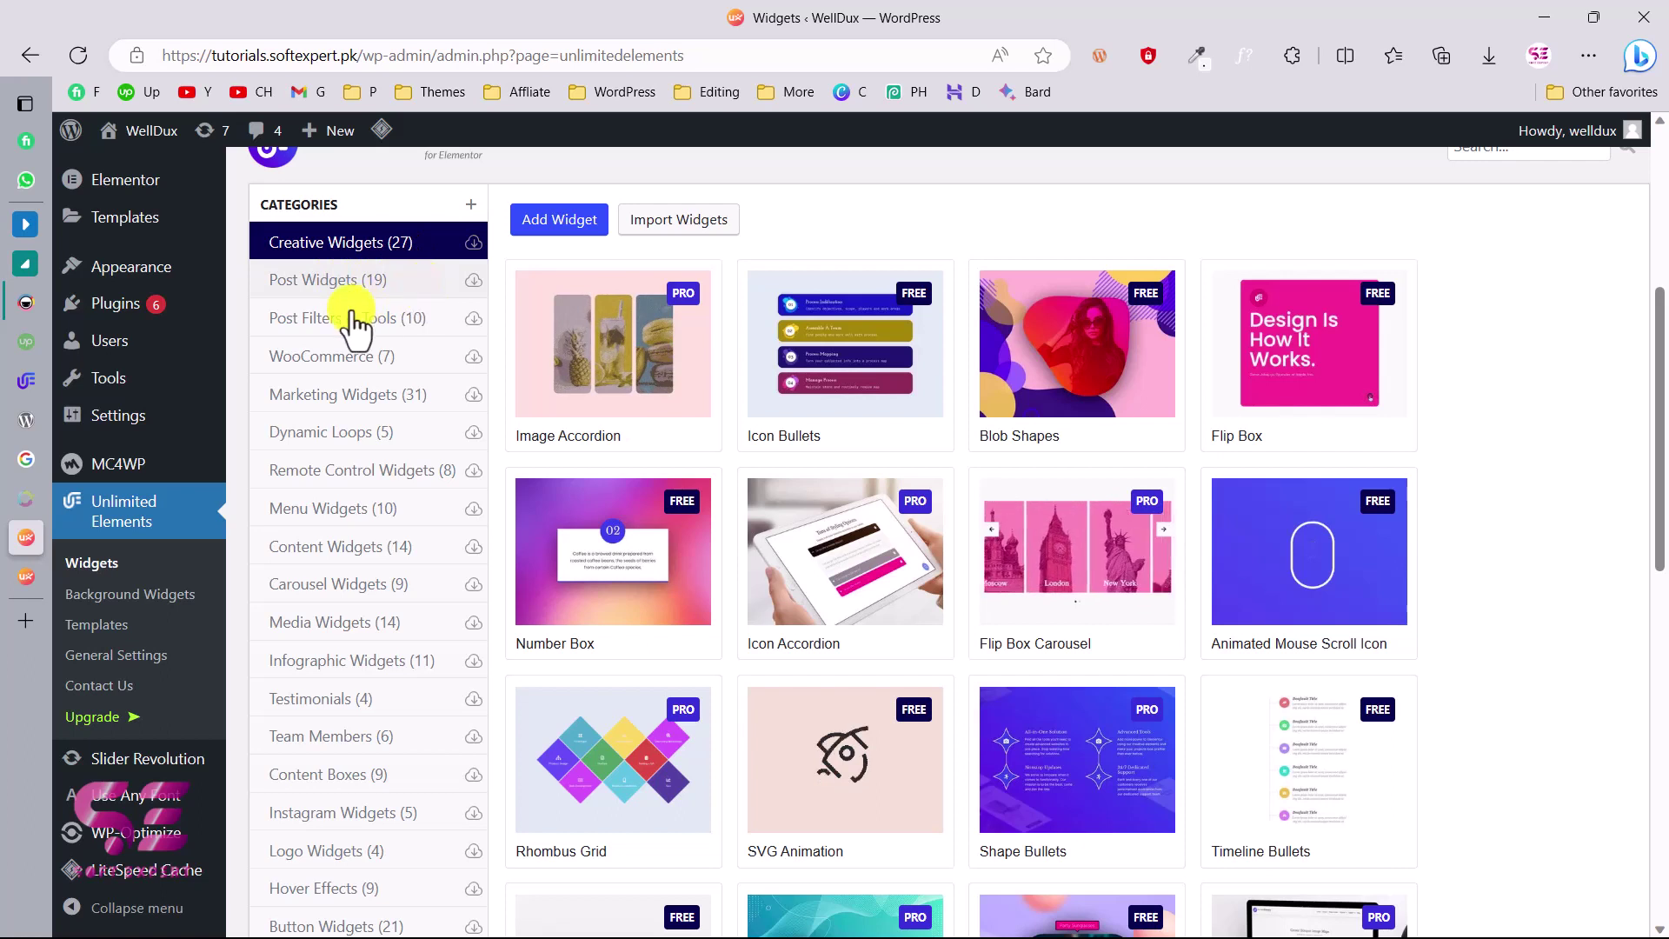
pyautogui.scroll(-1, 404, 504)
pyautogui.scroll(-2, 404, 513)
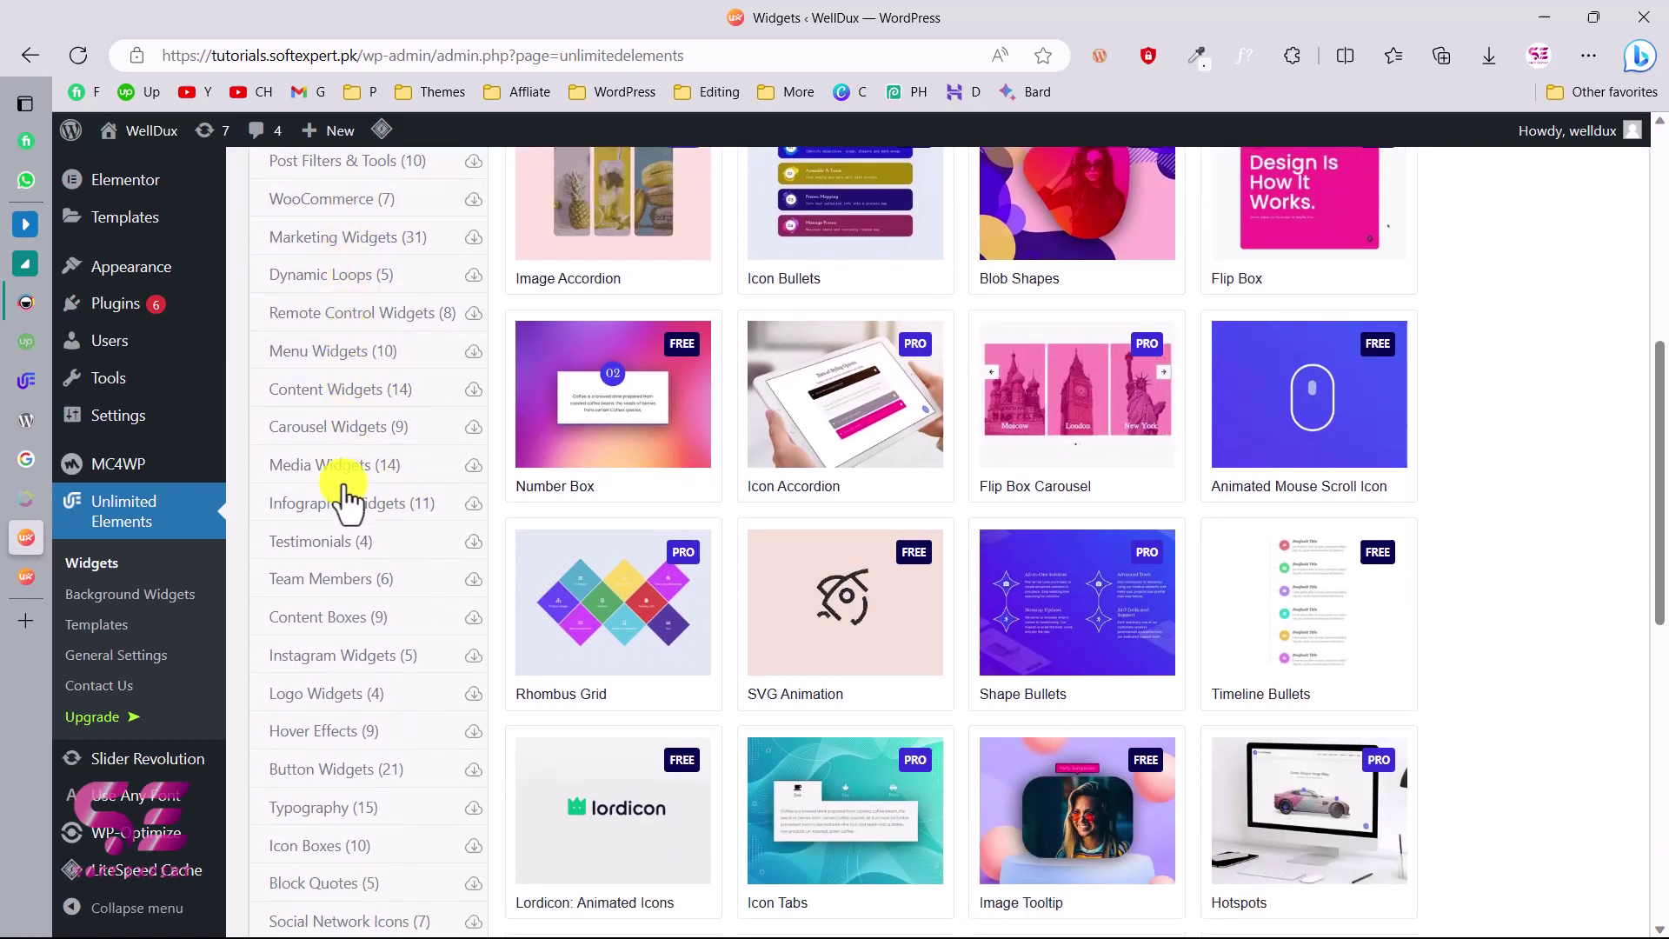
pyautogui.scroll(-3, 346, 556)
pyautogui.scroll(-2, 360, 491)
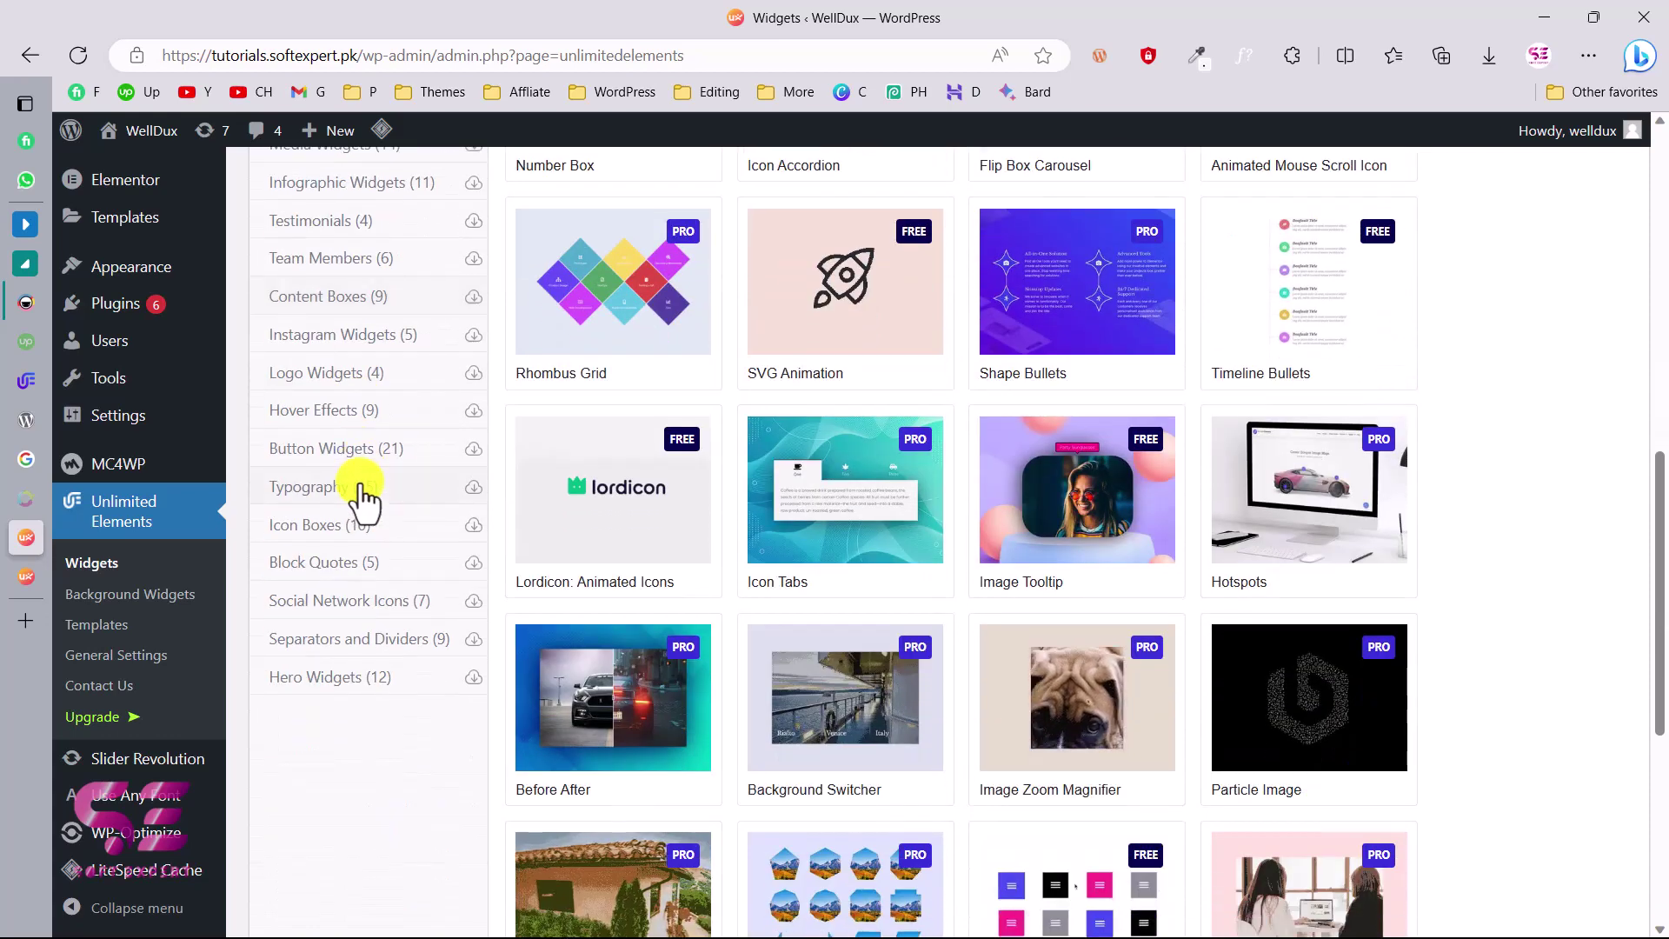
pyautogui.moveTo(874, 473)
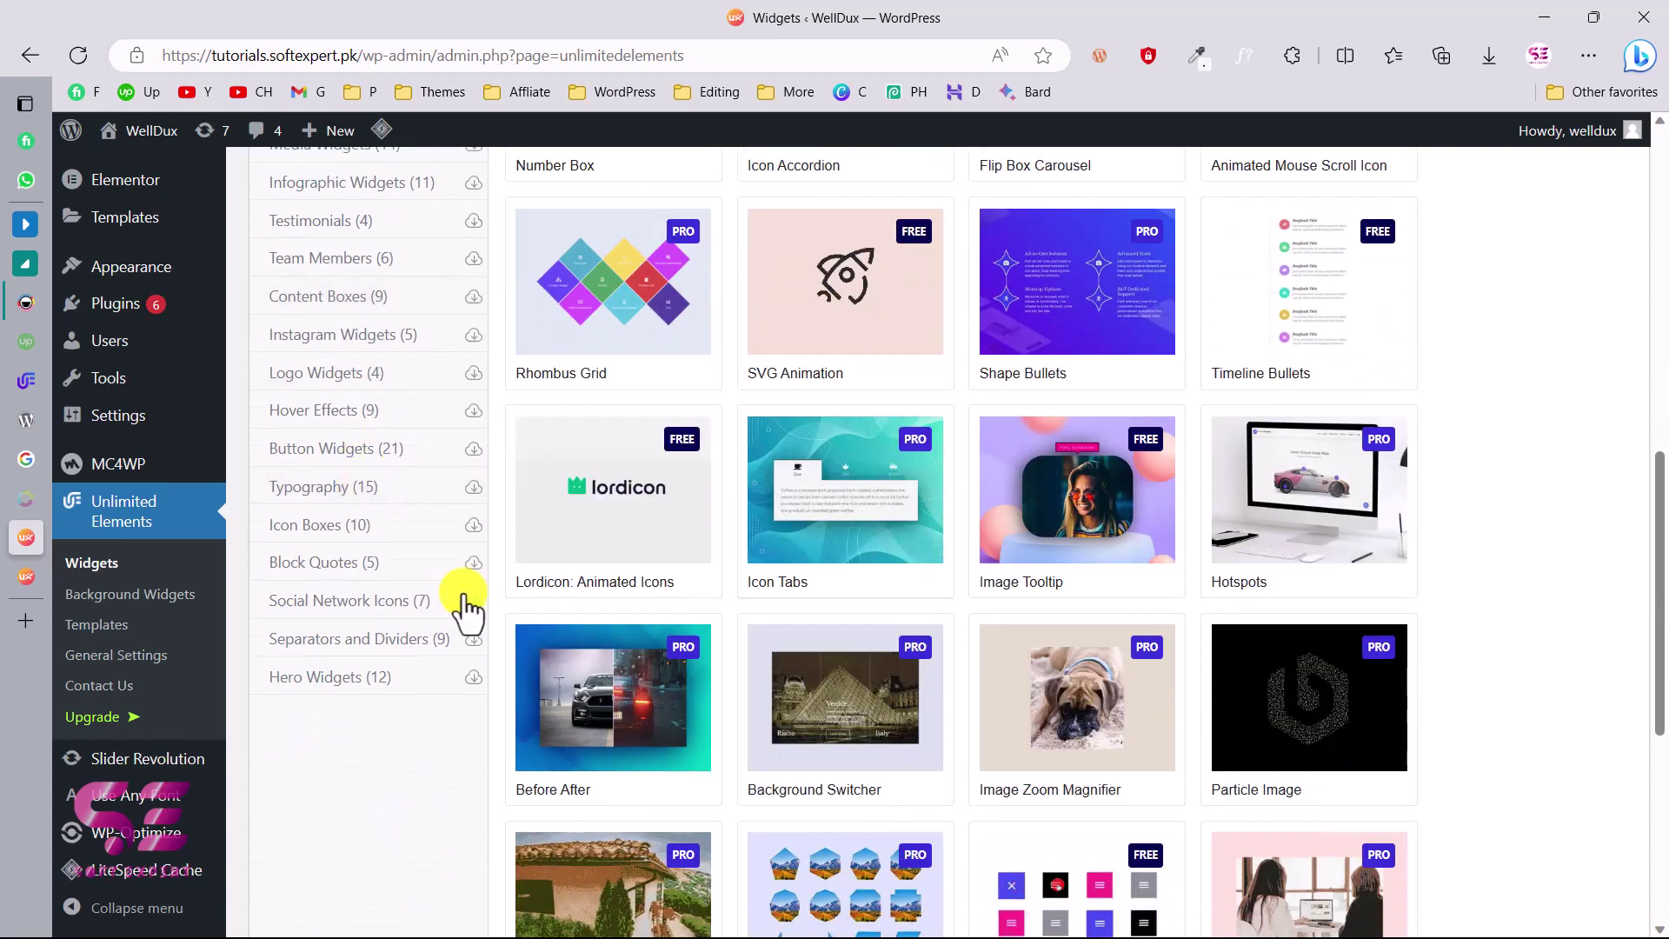
pyautogui.scroll(-3, 466, 608)
pyautogui.scroll(5, 466, 608)
pyautogui.scroll(7, 466, 607)
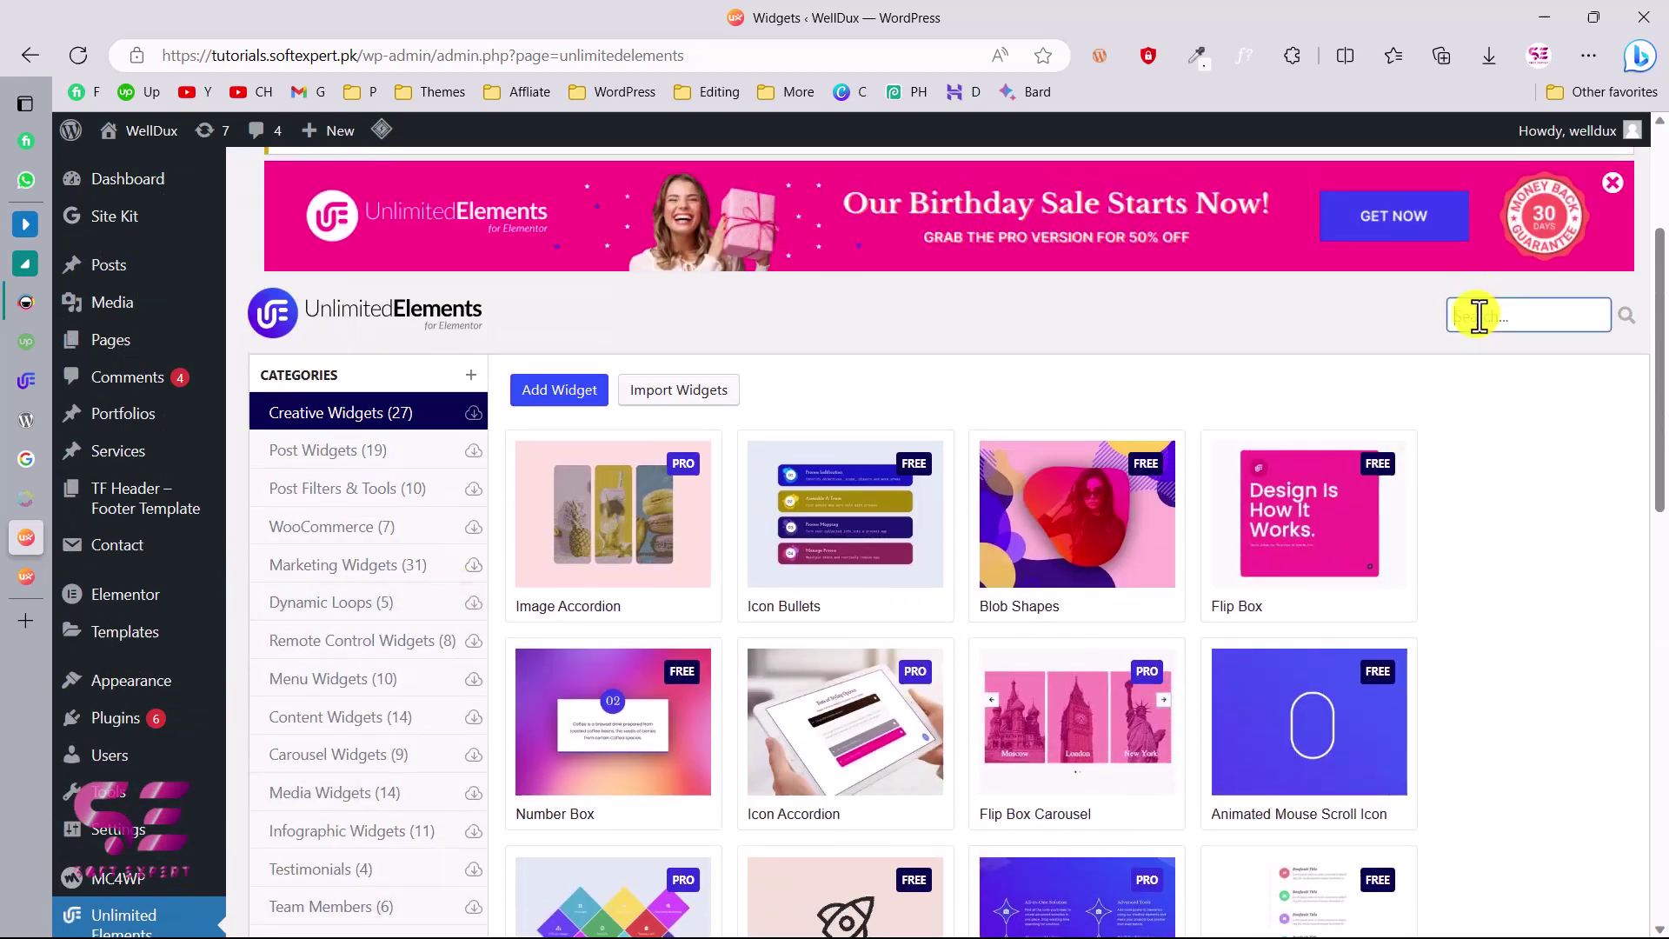
# Search the widget library for "pop" and install the free Simple Popup widget from the Content Widgets category.
pyautogui.write('pop')
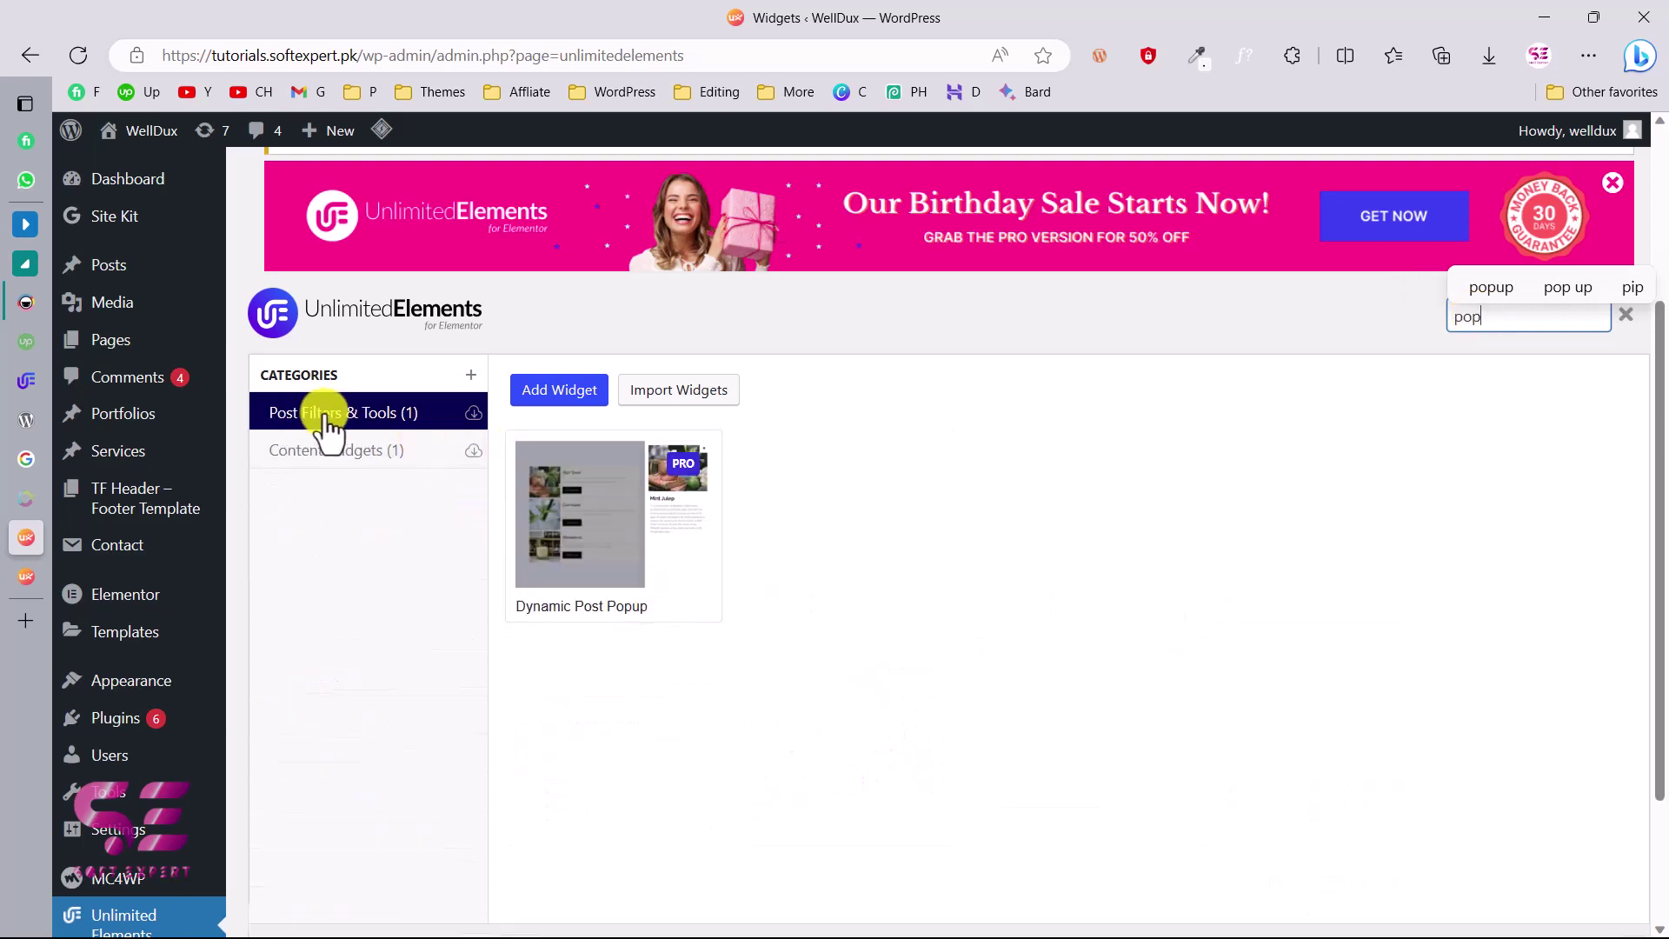
pyautogui.moveTo(588, 566)
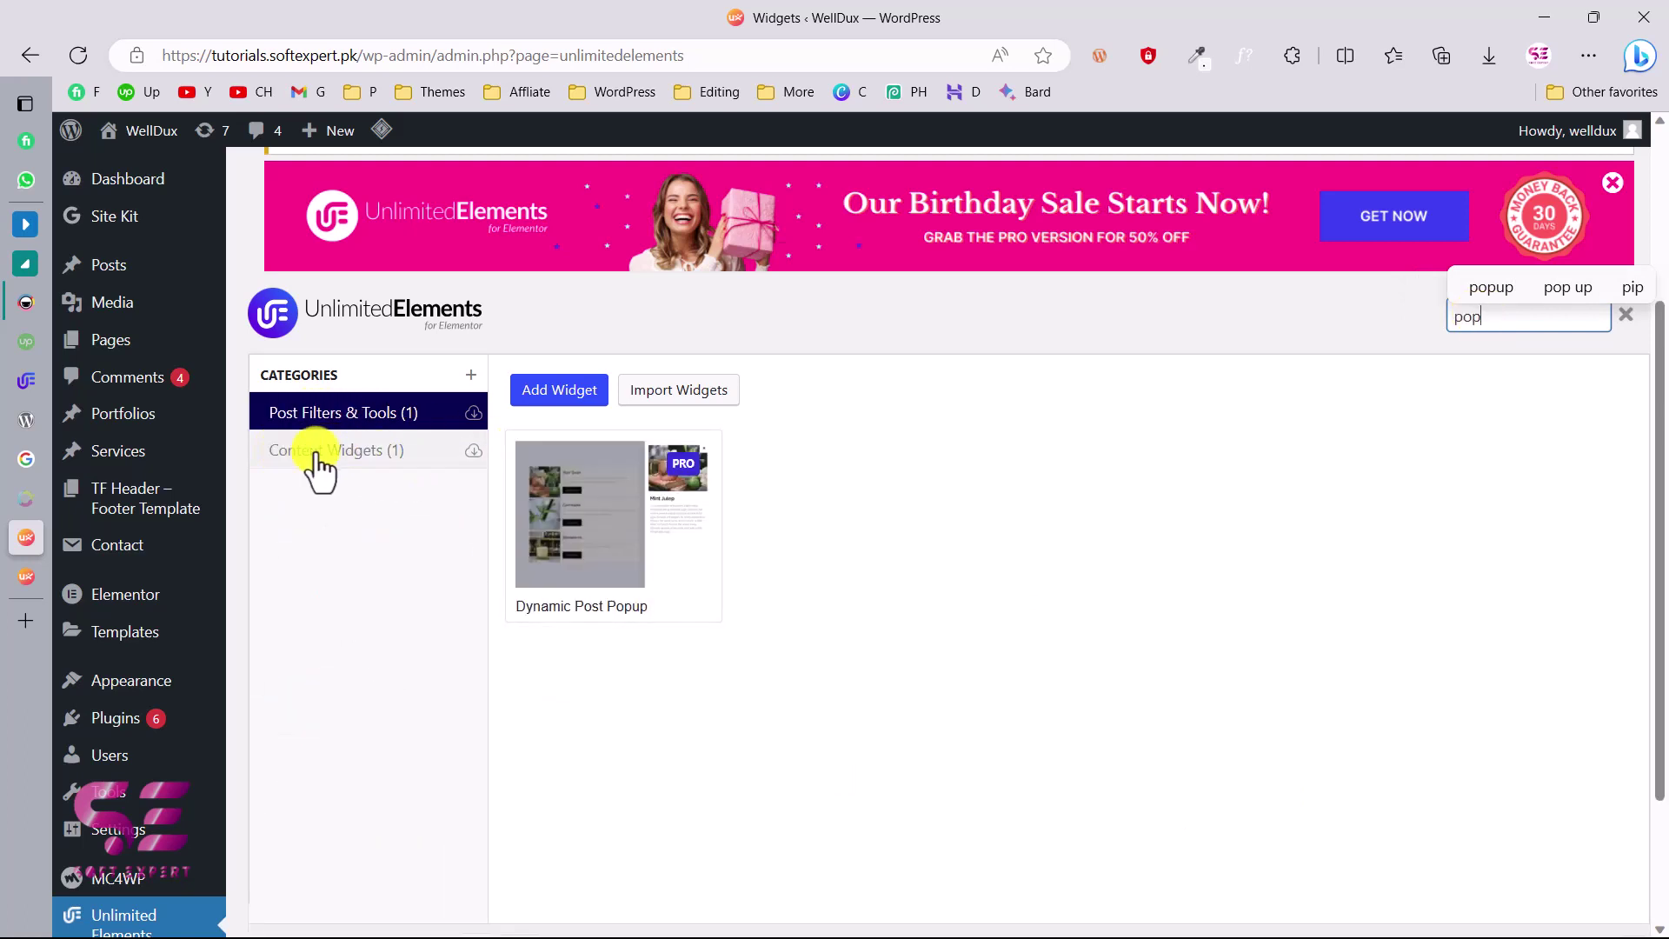
pyautogui.click(345, 465)
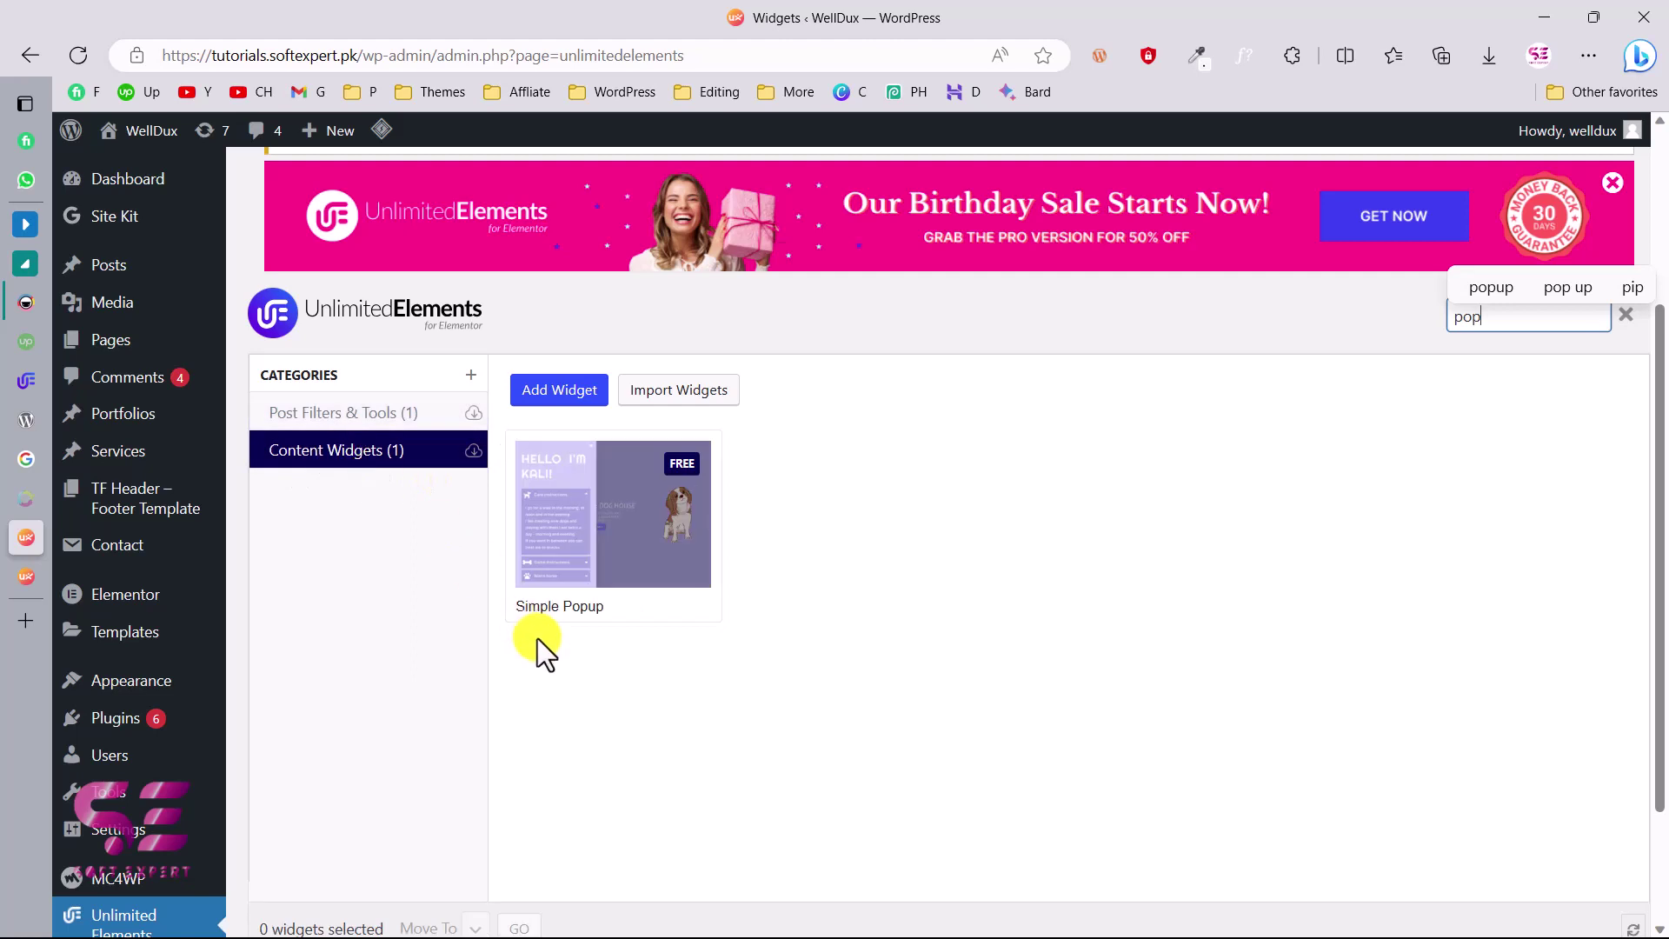
pyautogui.moveTo(585, 626)
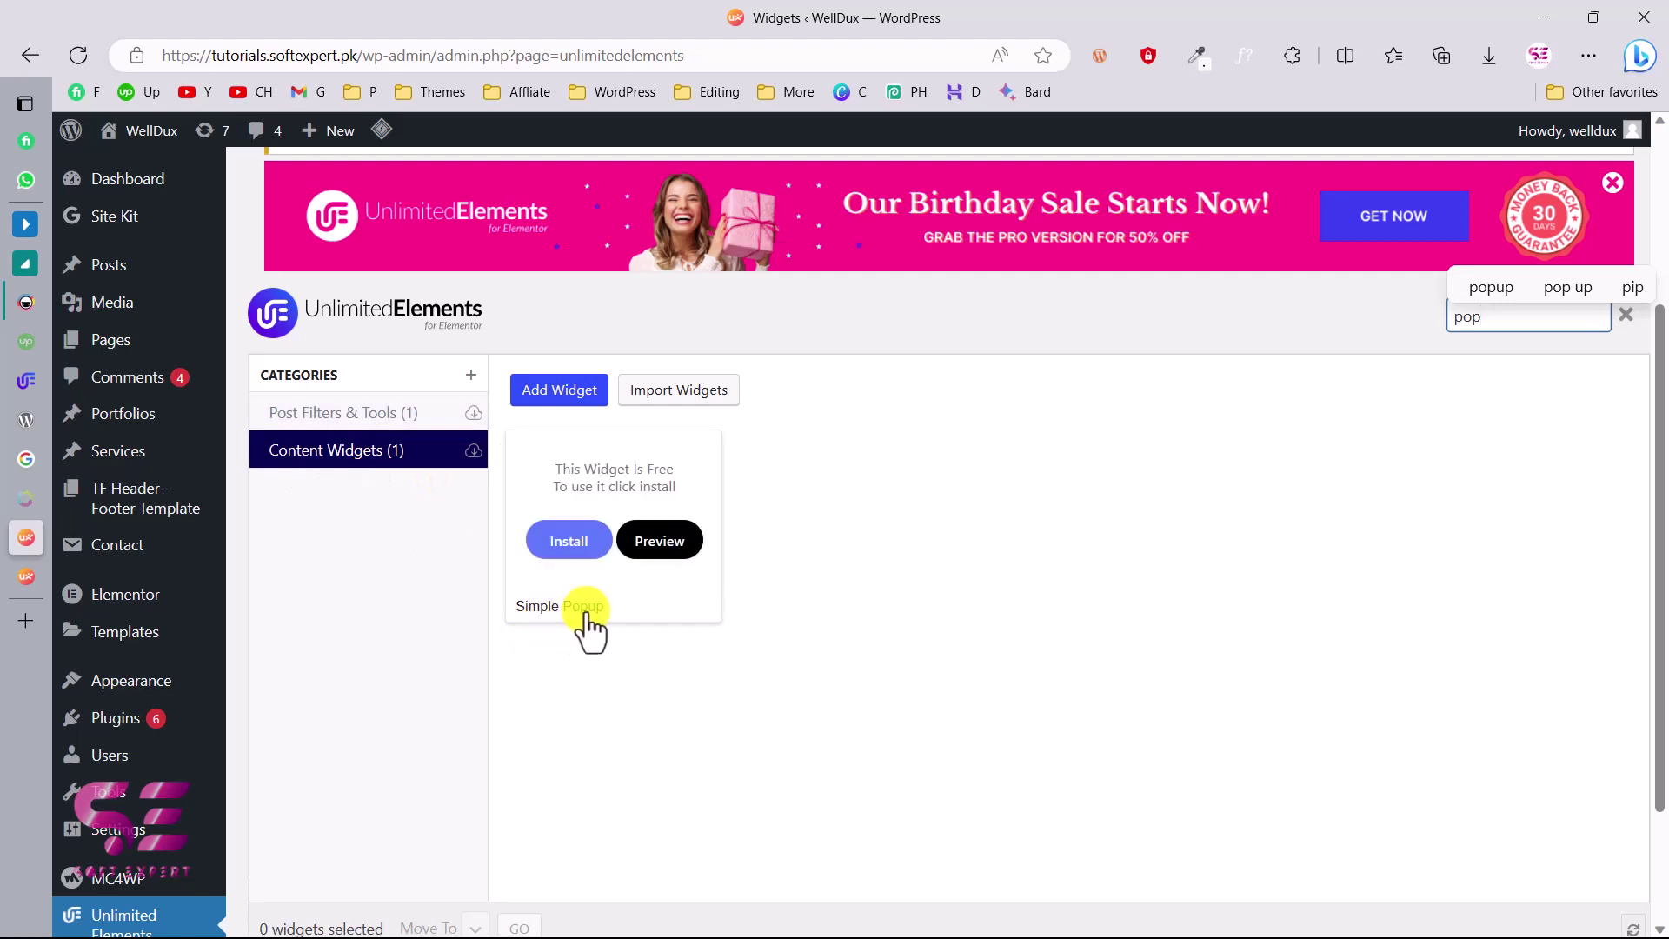
pyautogui.click(572, 540)
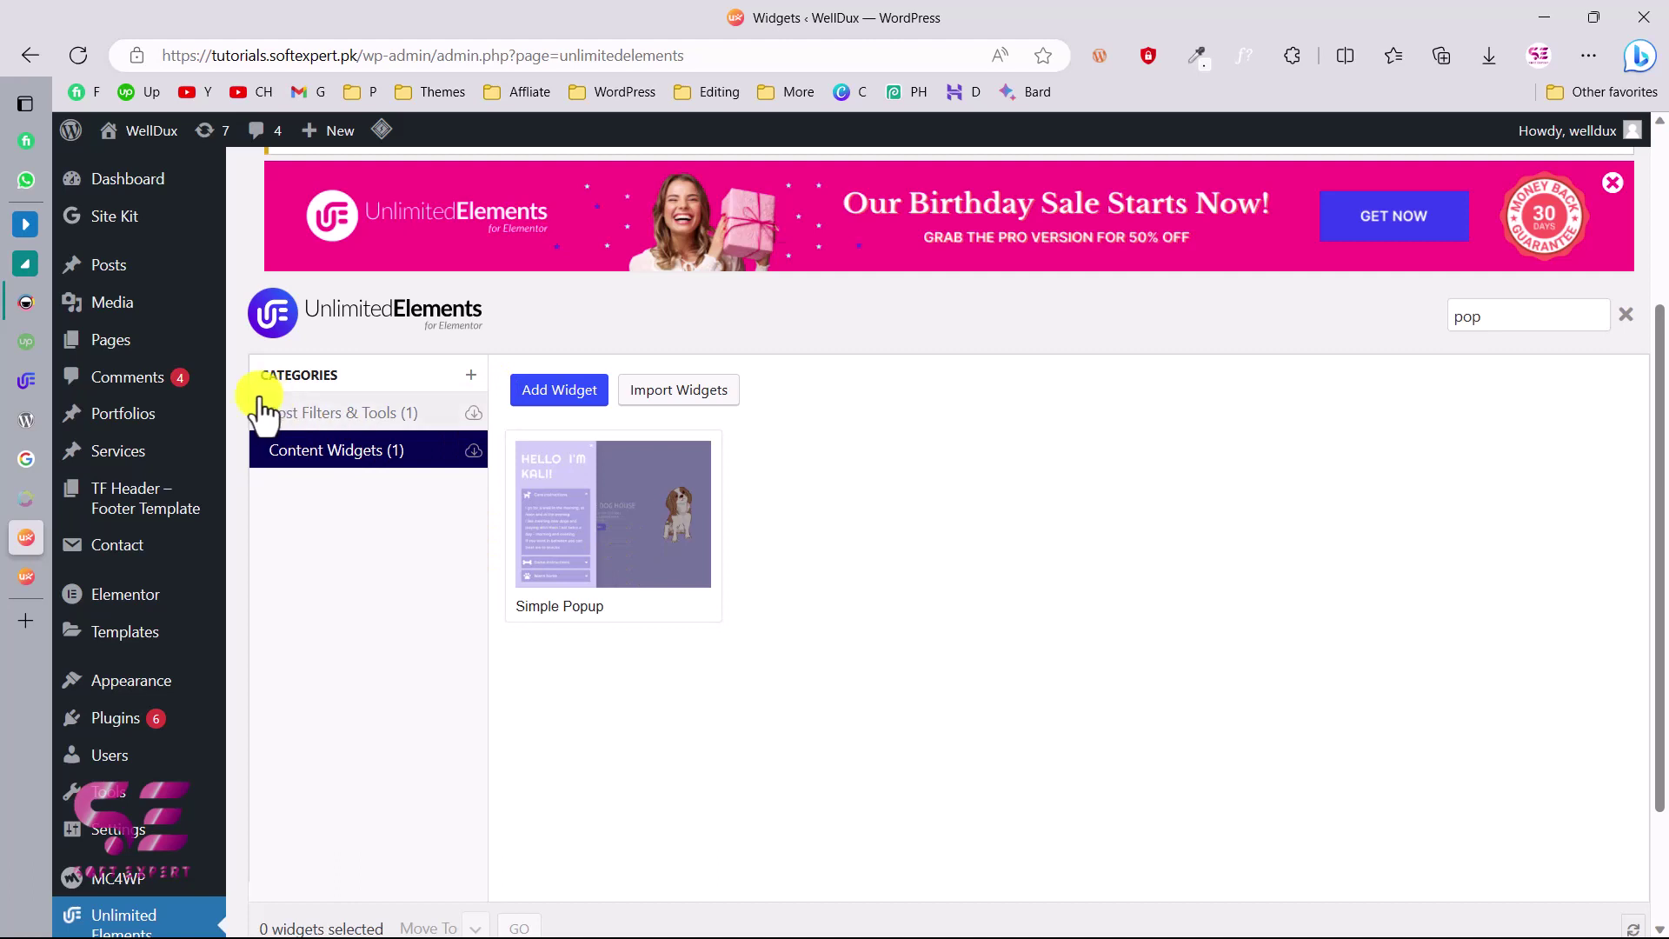
# Open the site's Home page for editing with Elementor and dismiss the What's New announcements.
pyautogui.moveTo(157, 291)
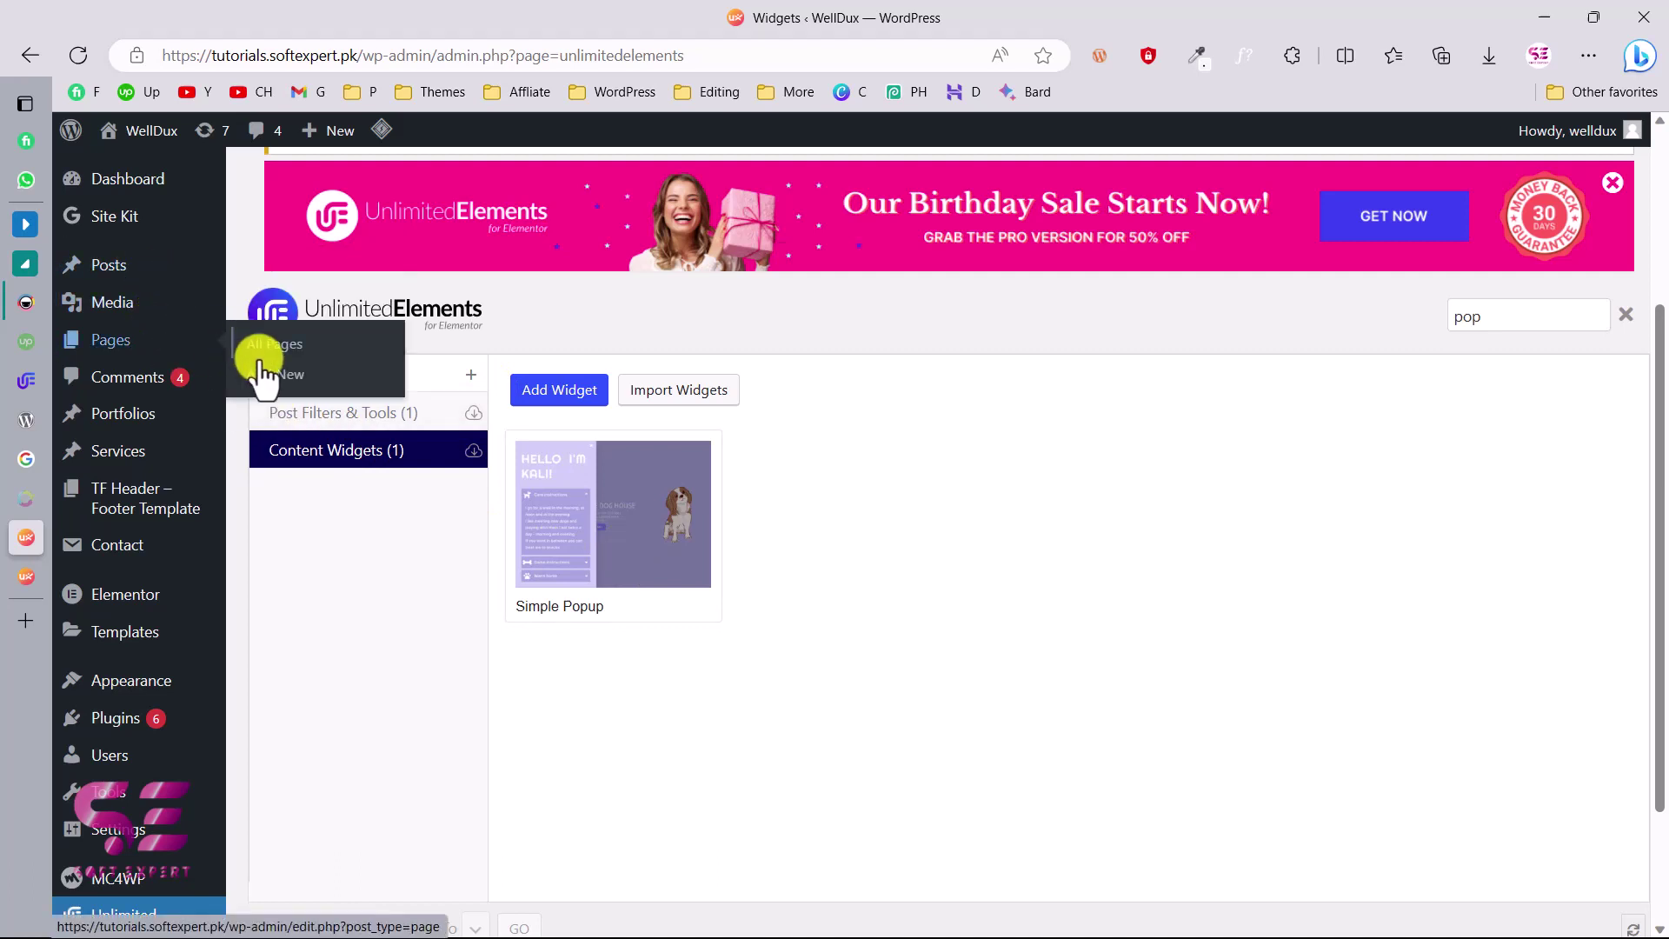
pyautogui.click(28, 577)
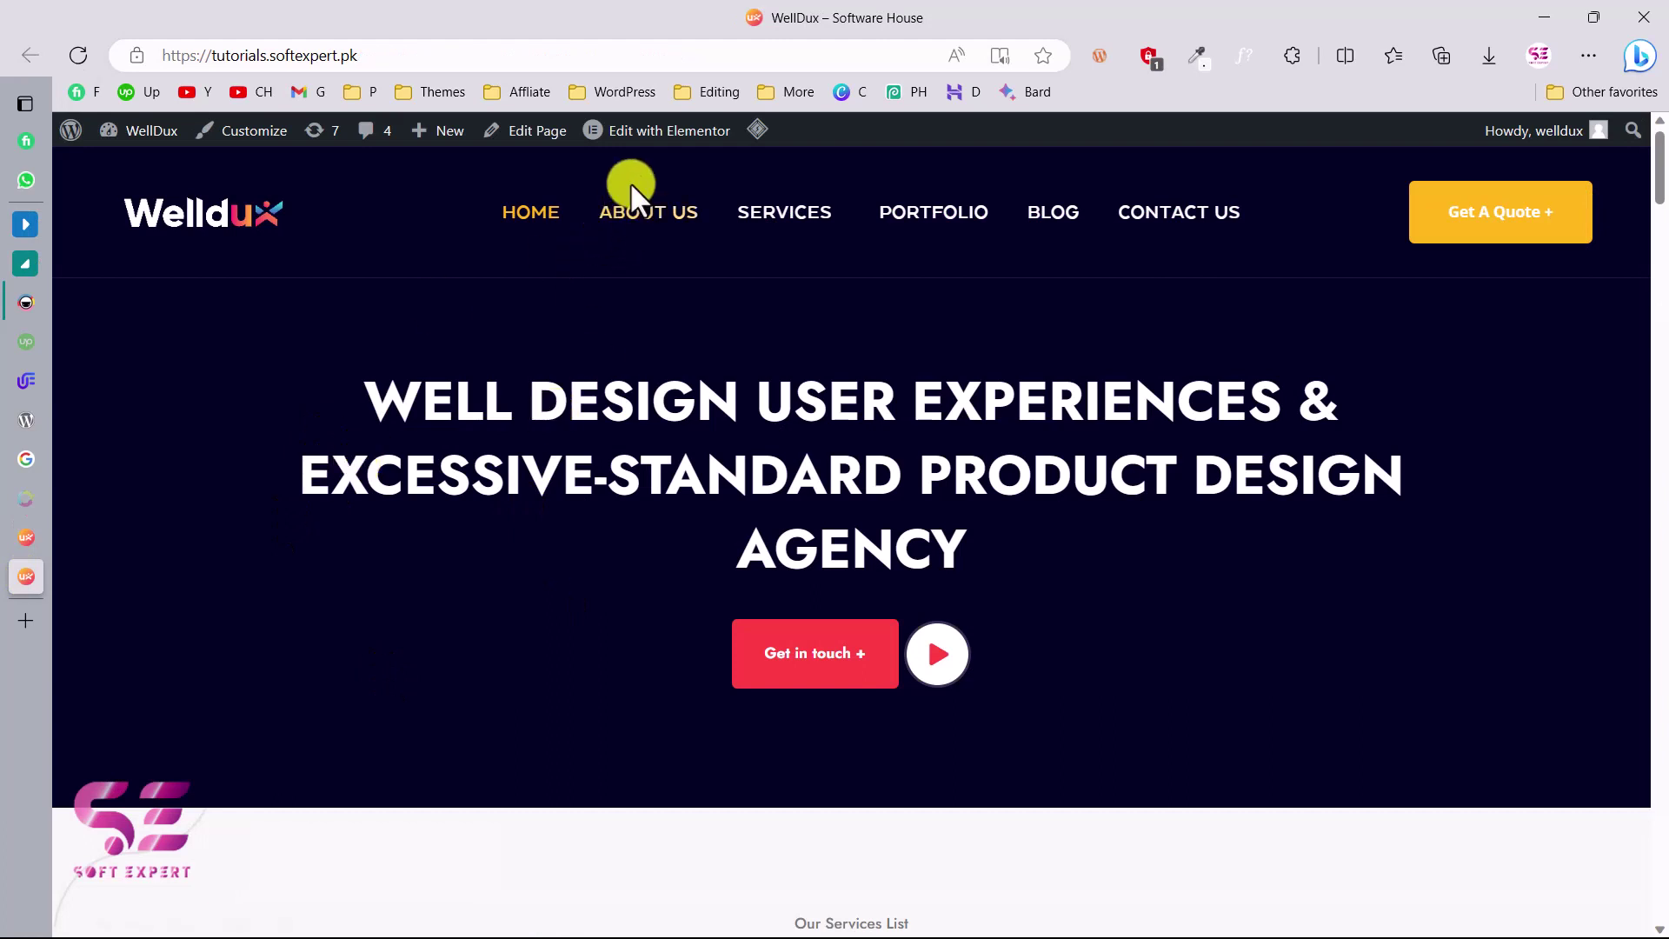
pyautogui.click(637, 131)
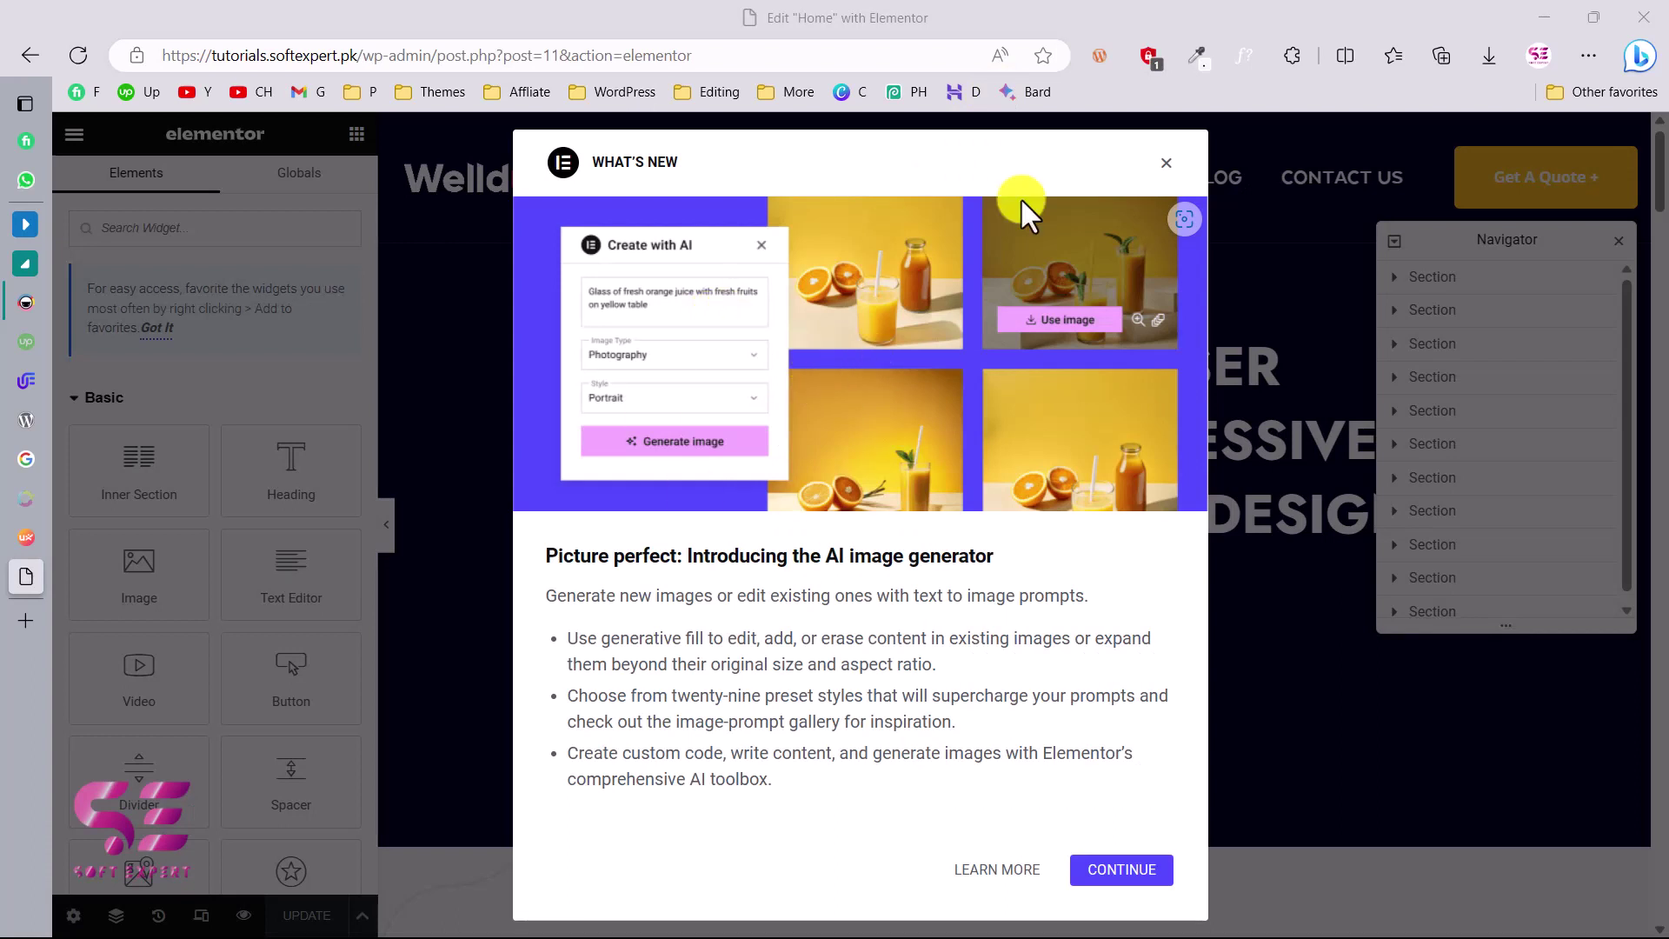
pyautogui.click(1167, 165)
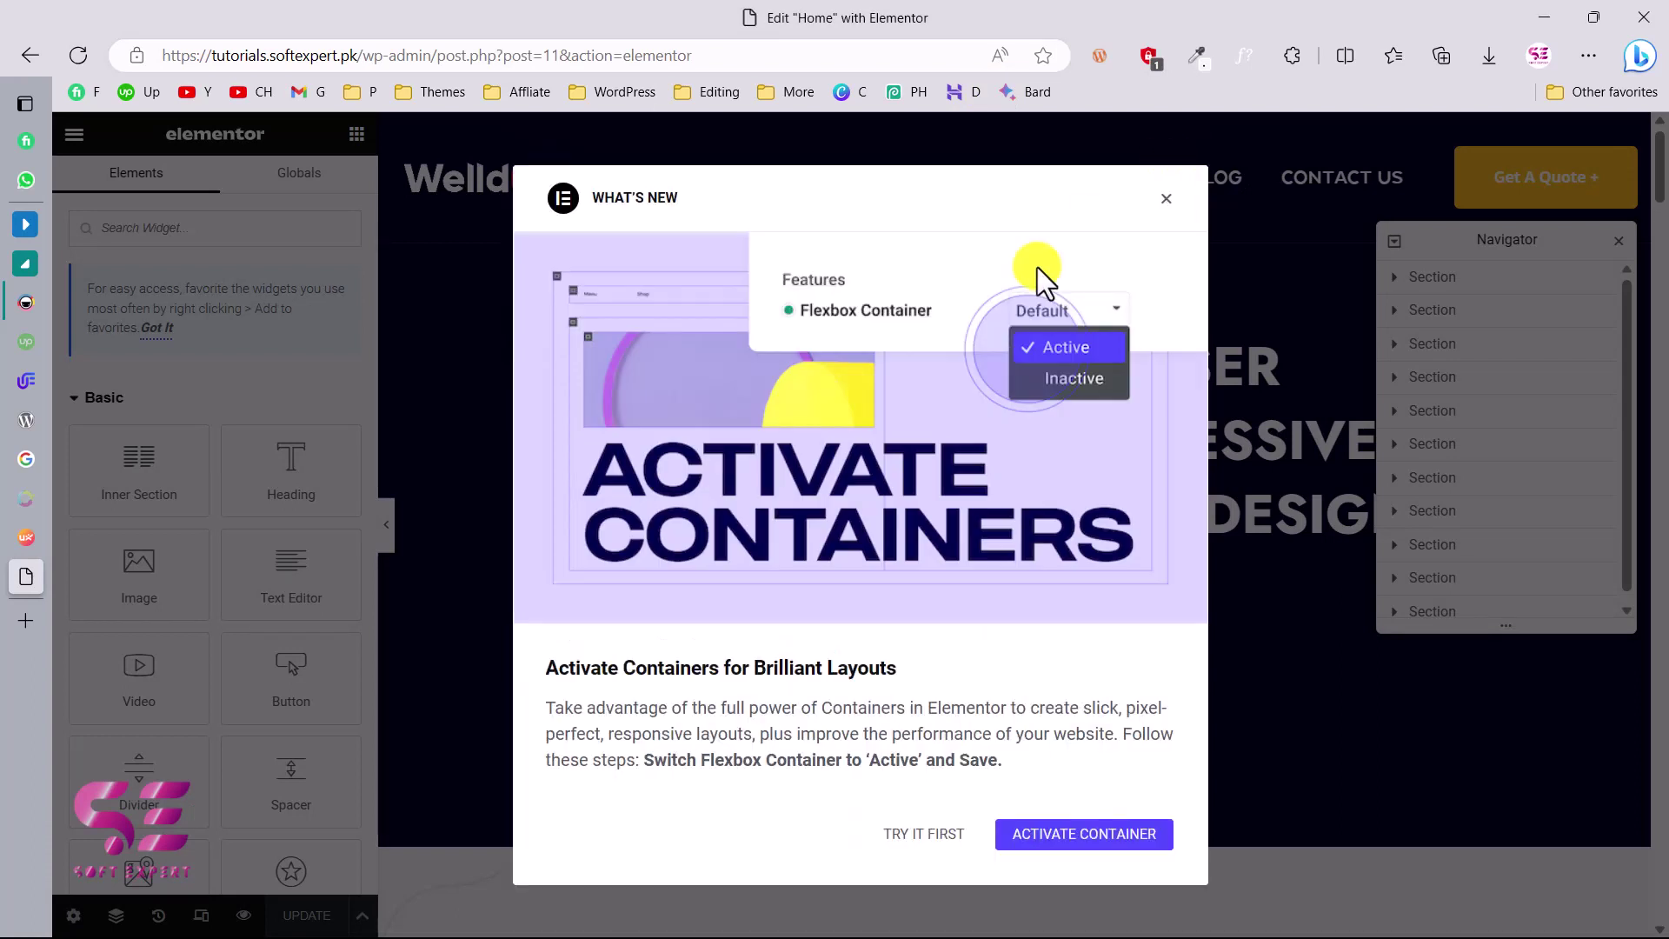
pyautogui.click(1166, 199)
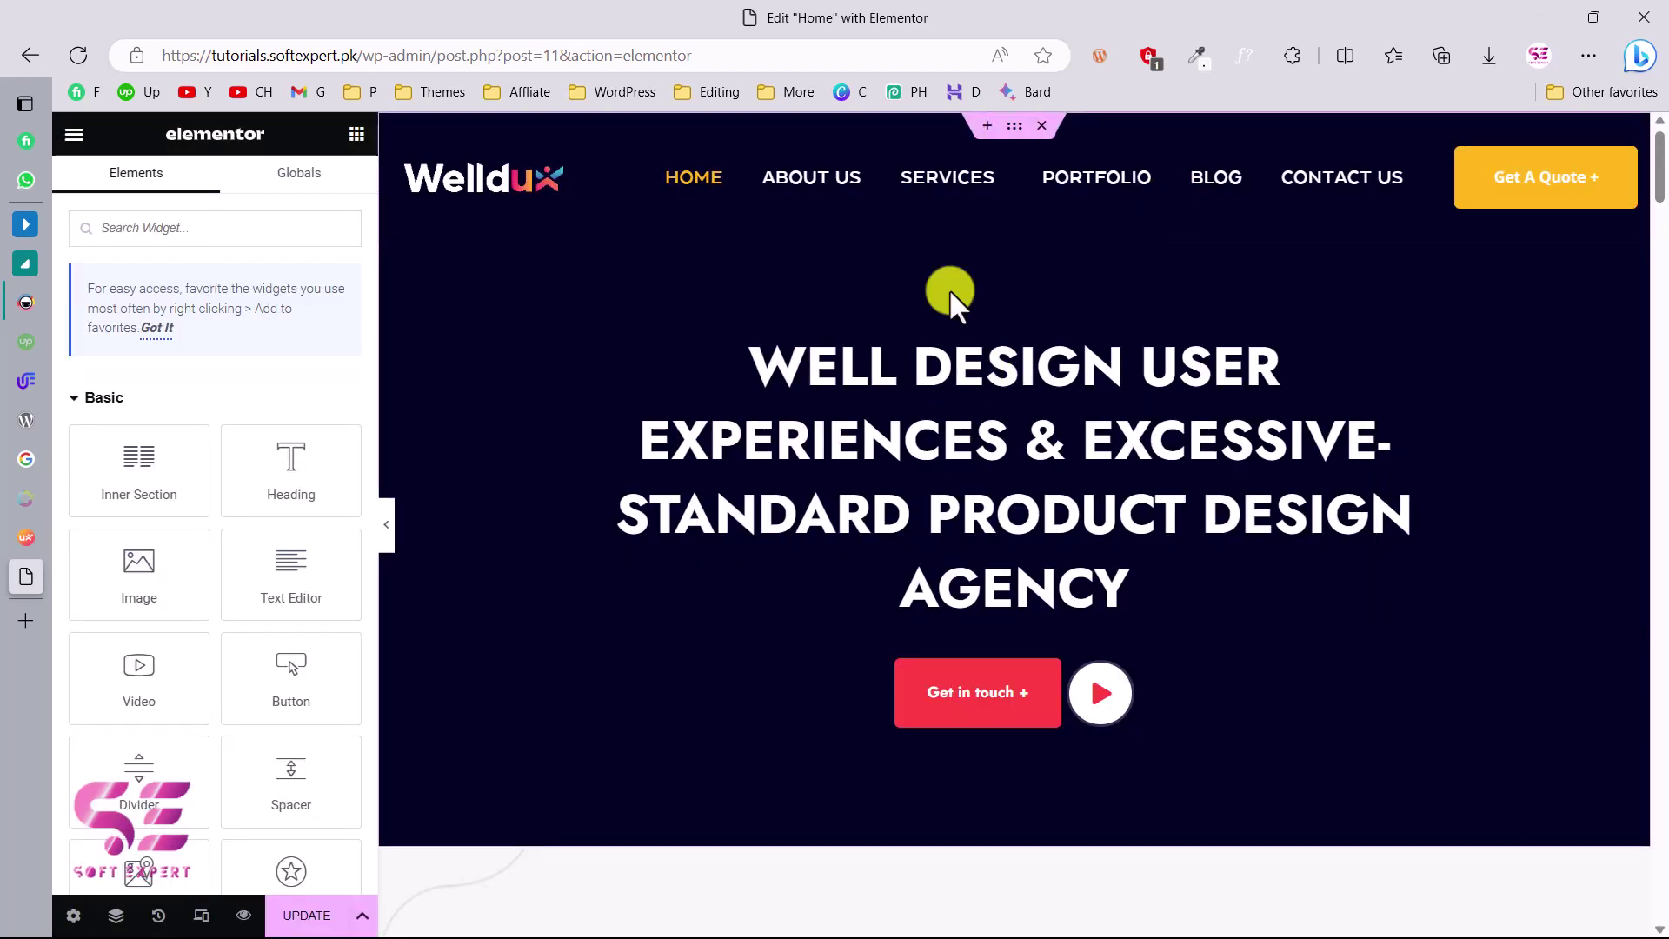
# Add a new single-column section between the hero banner and the services section.
pyautogui.scroll(-5, 1161, 521)
pyautogui.scroll(3, 1154, 634)
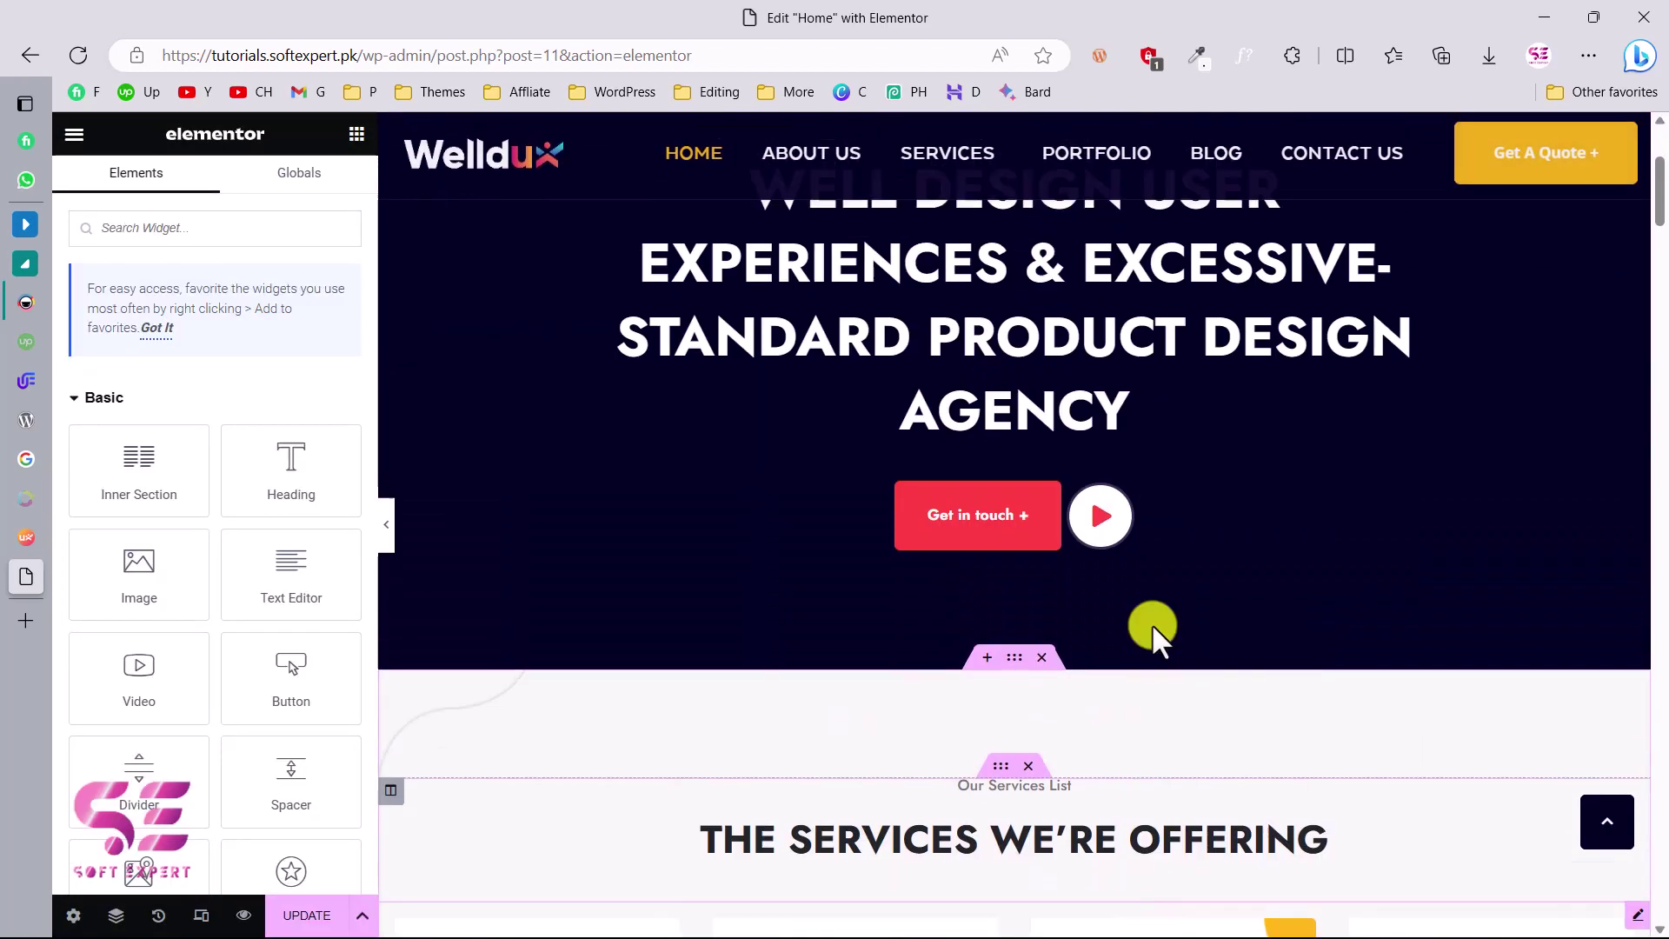
pyautogui.scroll(-8, 977, 585)
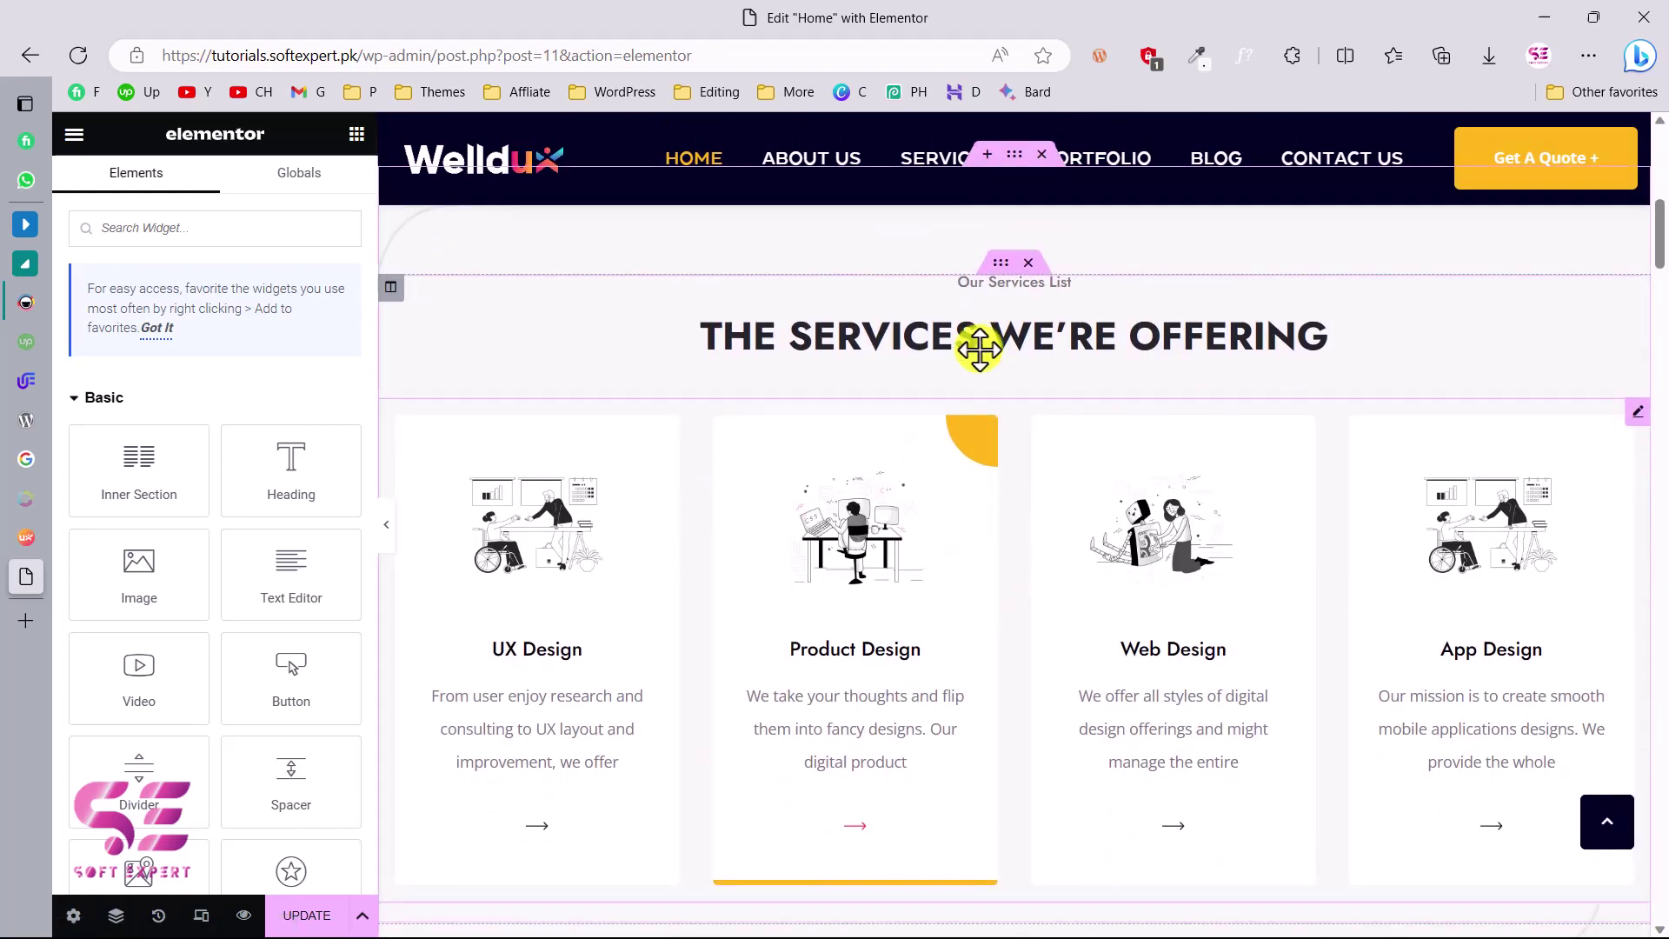
pyautogui.scroll(-8, 1076, 535)
pyautogui.scroll(15, 1076, 536)
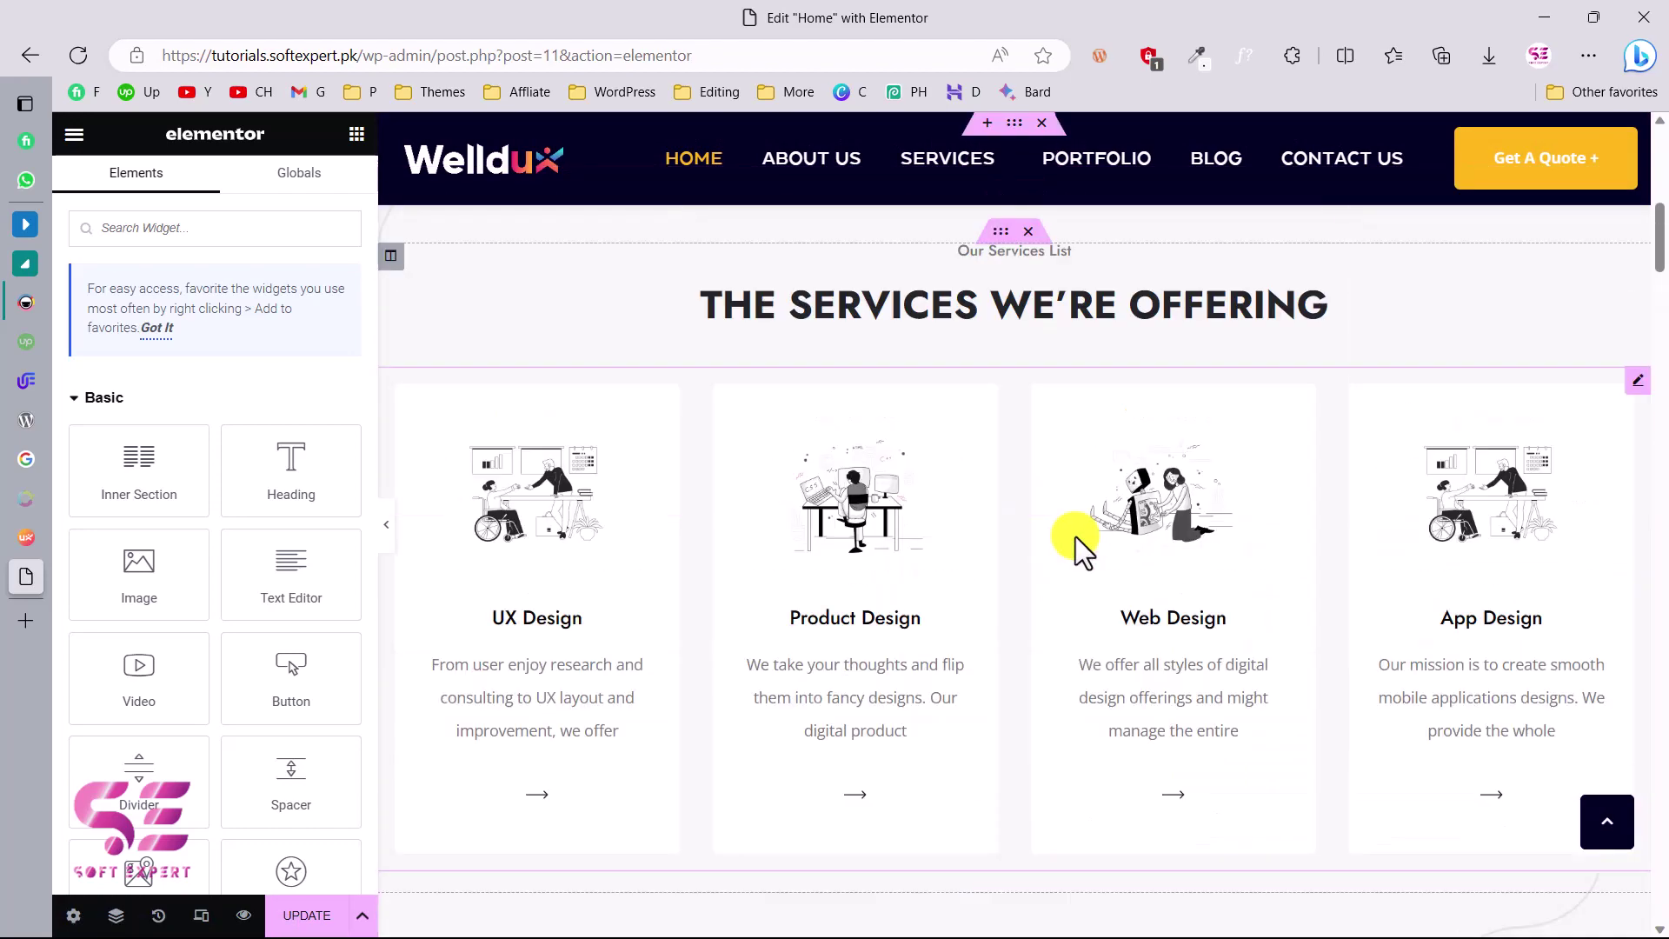
pyautogui.scroll(-4, 1075, 534)
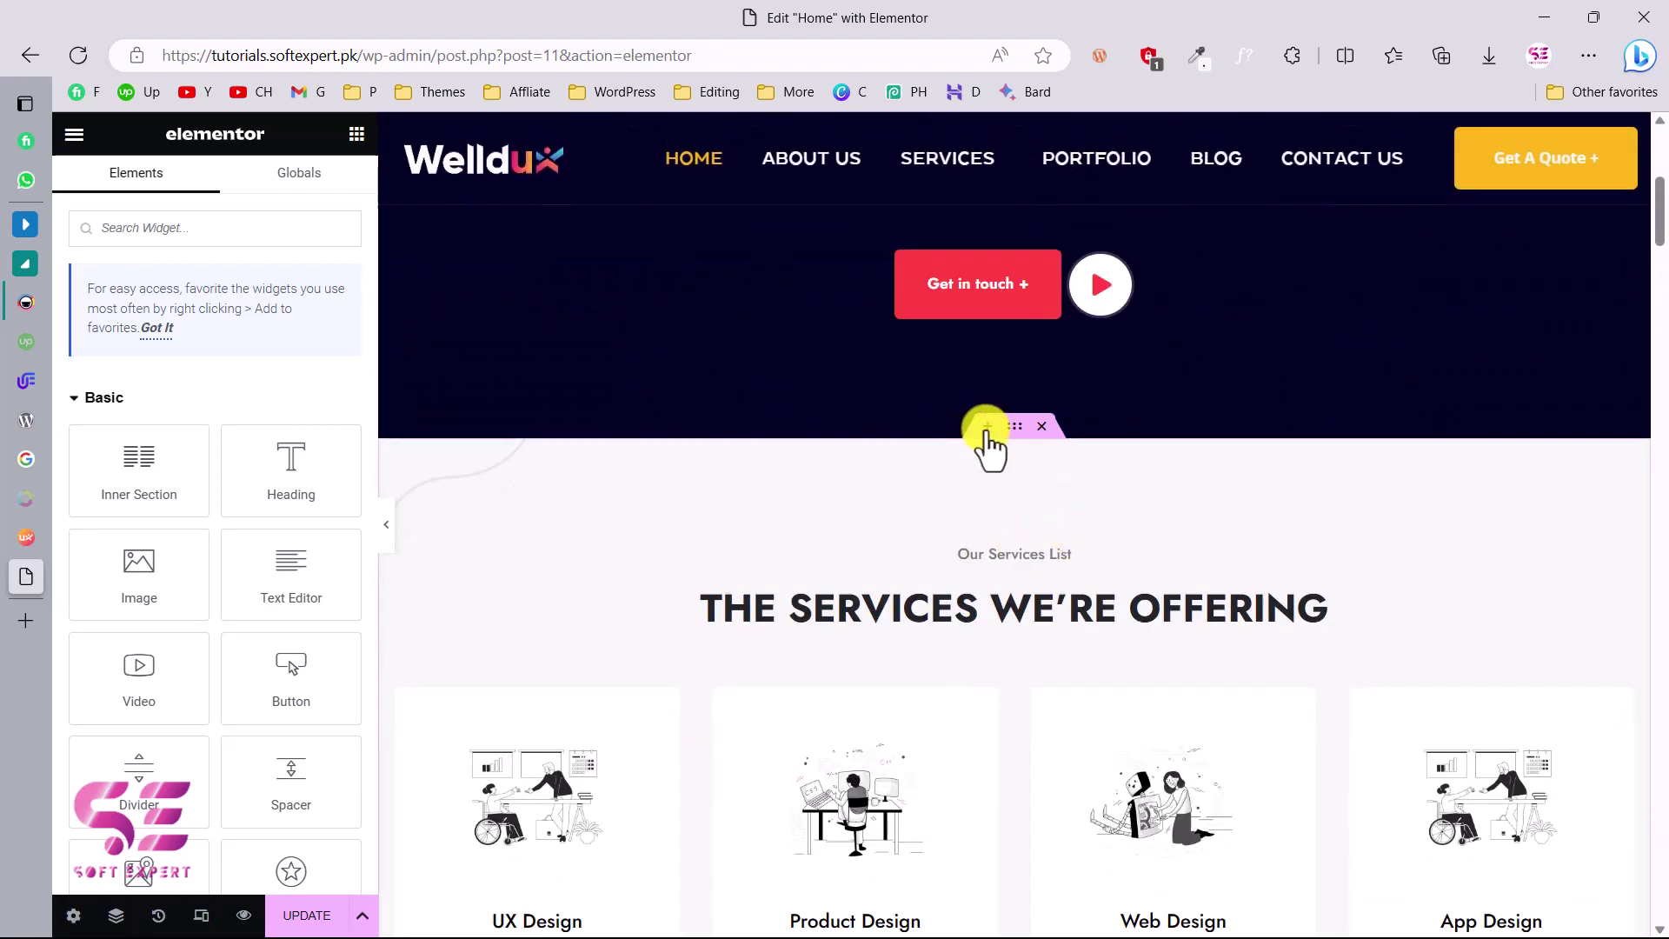
pyautogui.click(988, 426)
pyautogui.click(989, 539)
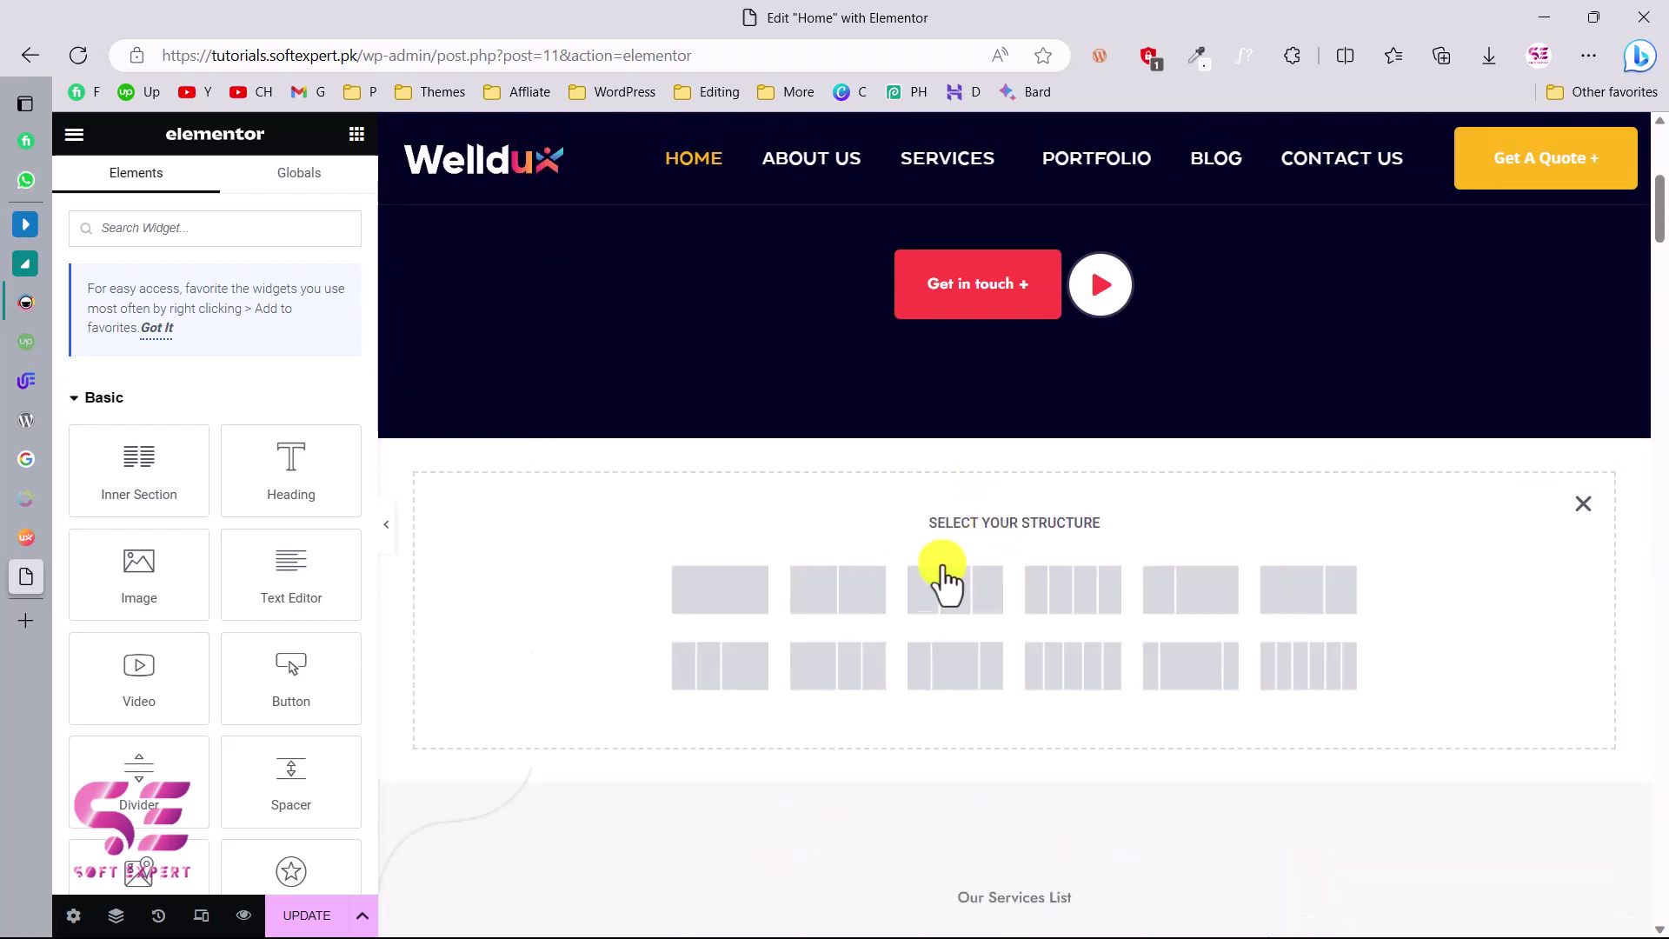
pyautogui.click(738, 594)
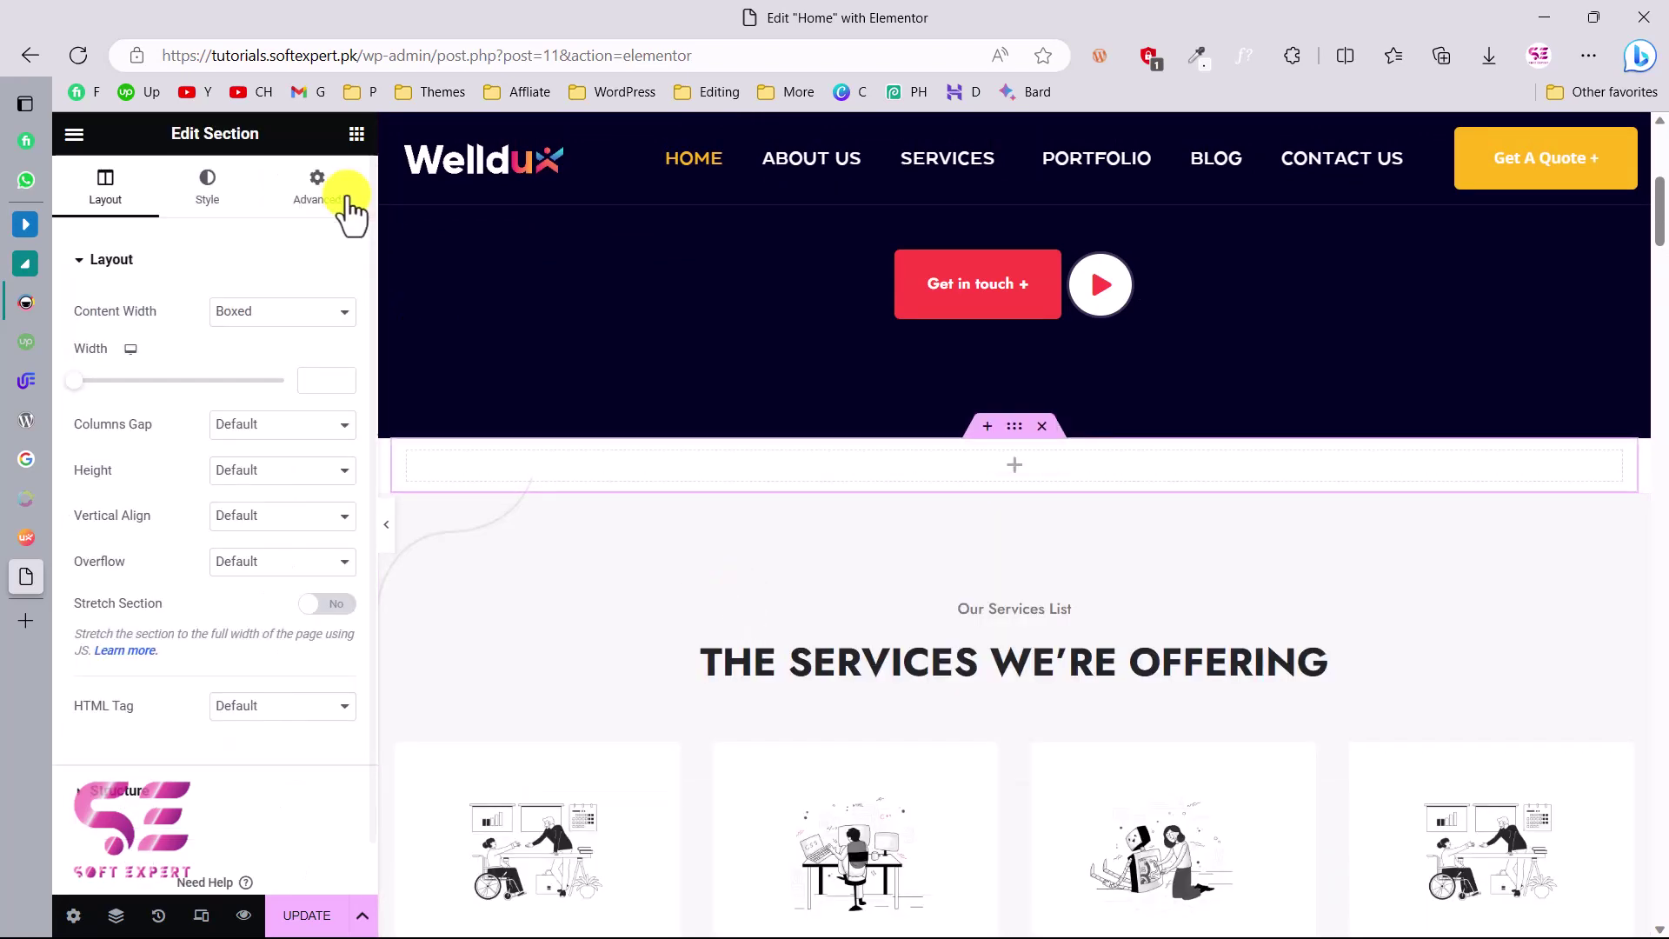
# Set the new section's padding to 100 px on all four sides.
pyautogui.click(323, 196)
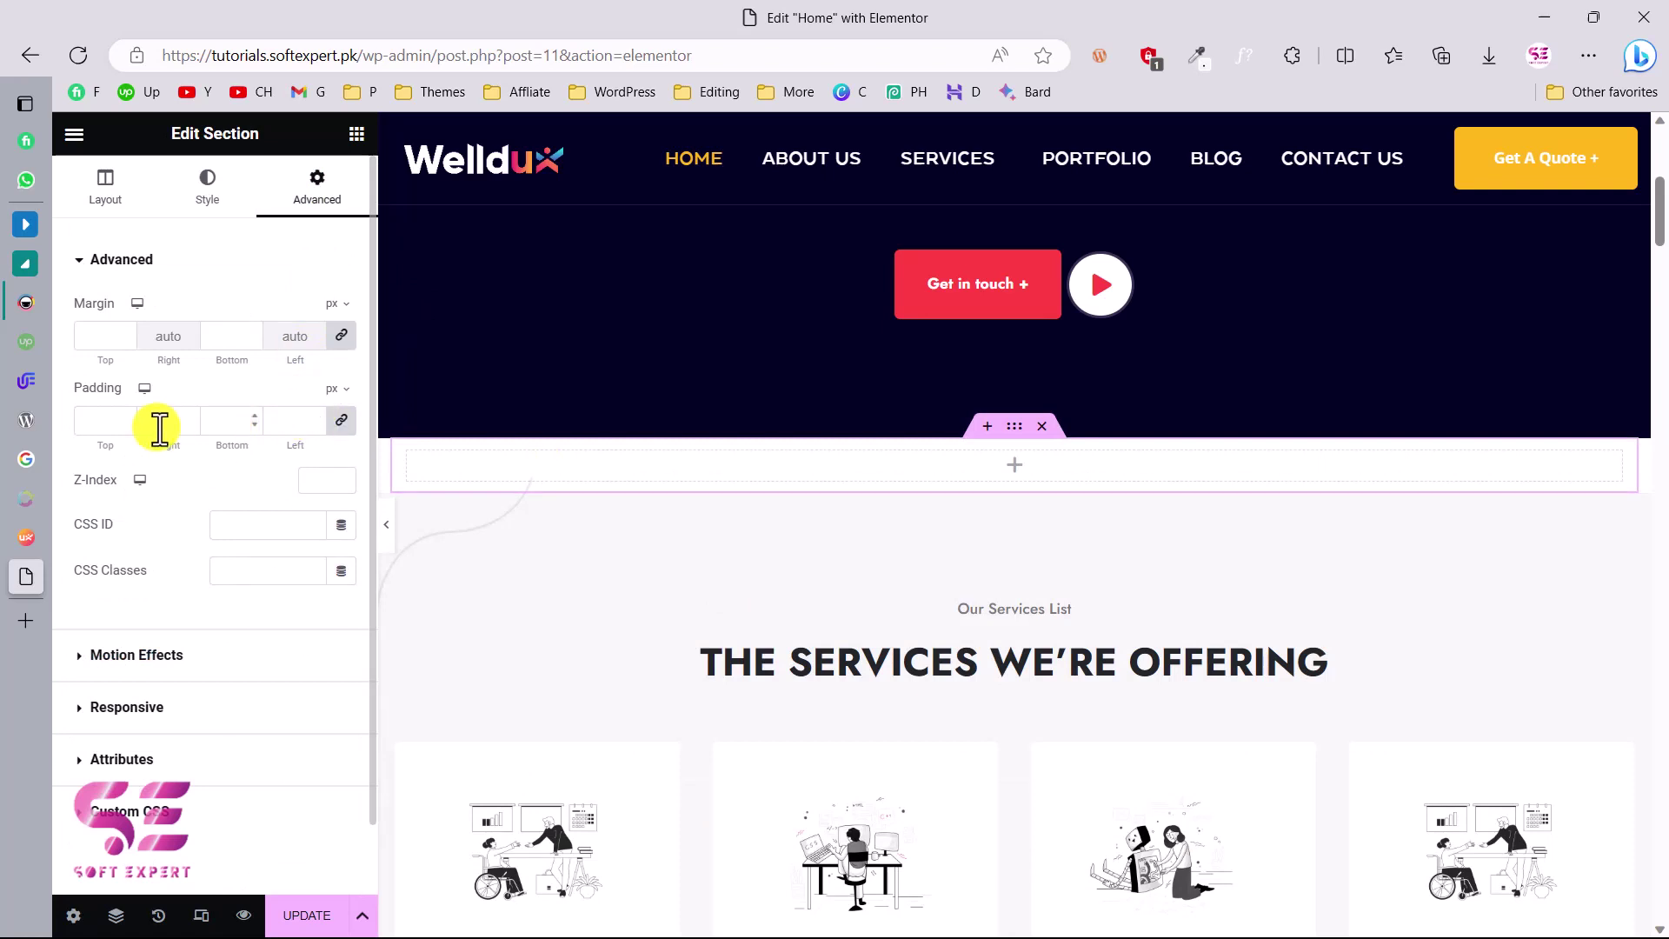
pyautogui.click(122, 422)
pyautogui.write('100')
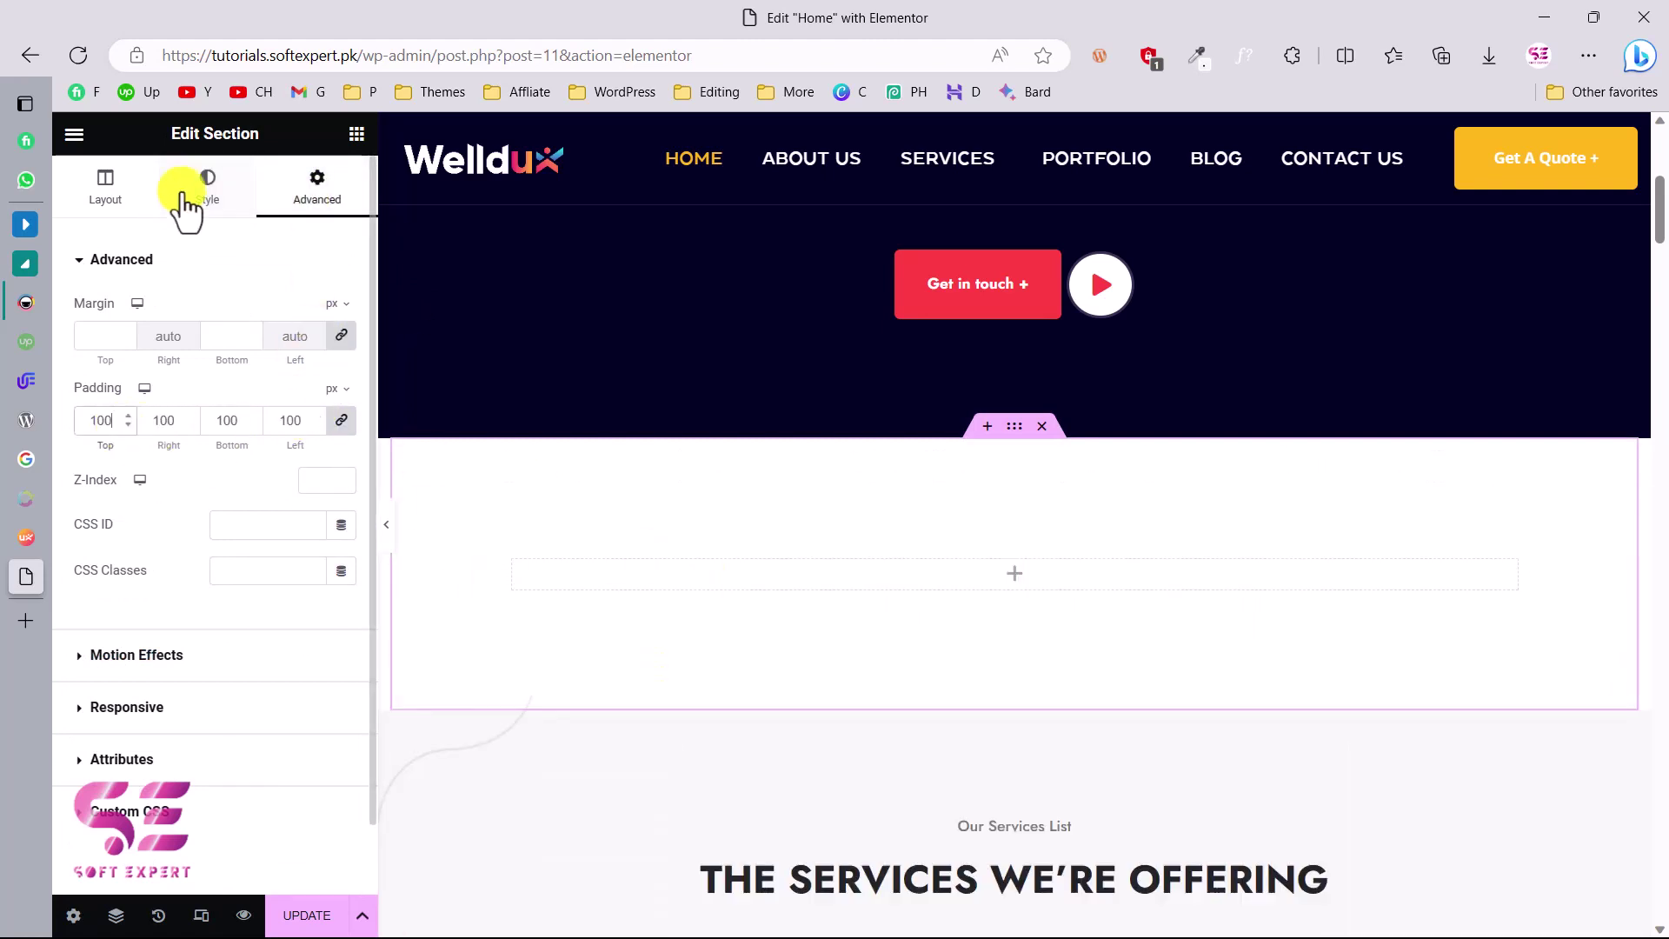
# Search the widgets for "popu" and place the Simple Popup widget in the new empty section.
pyautogui.click(356, 135)
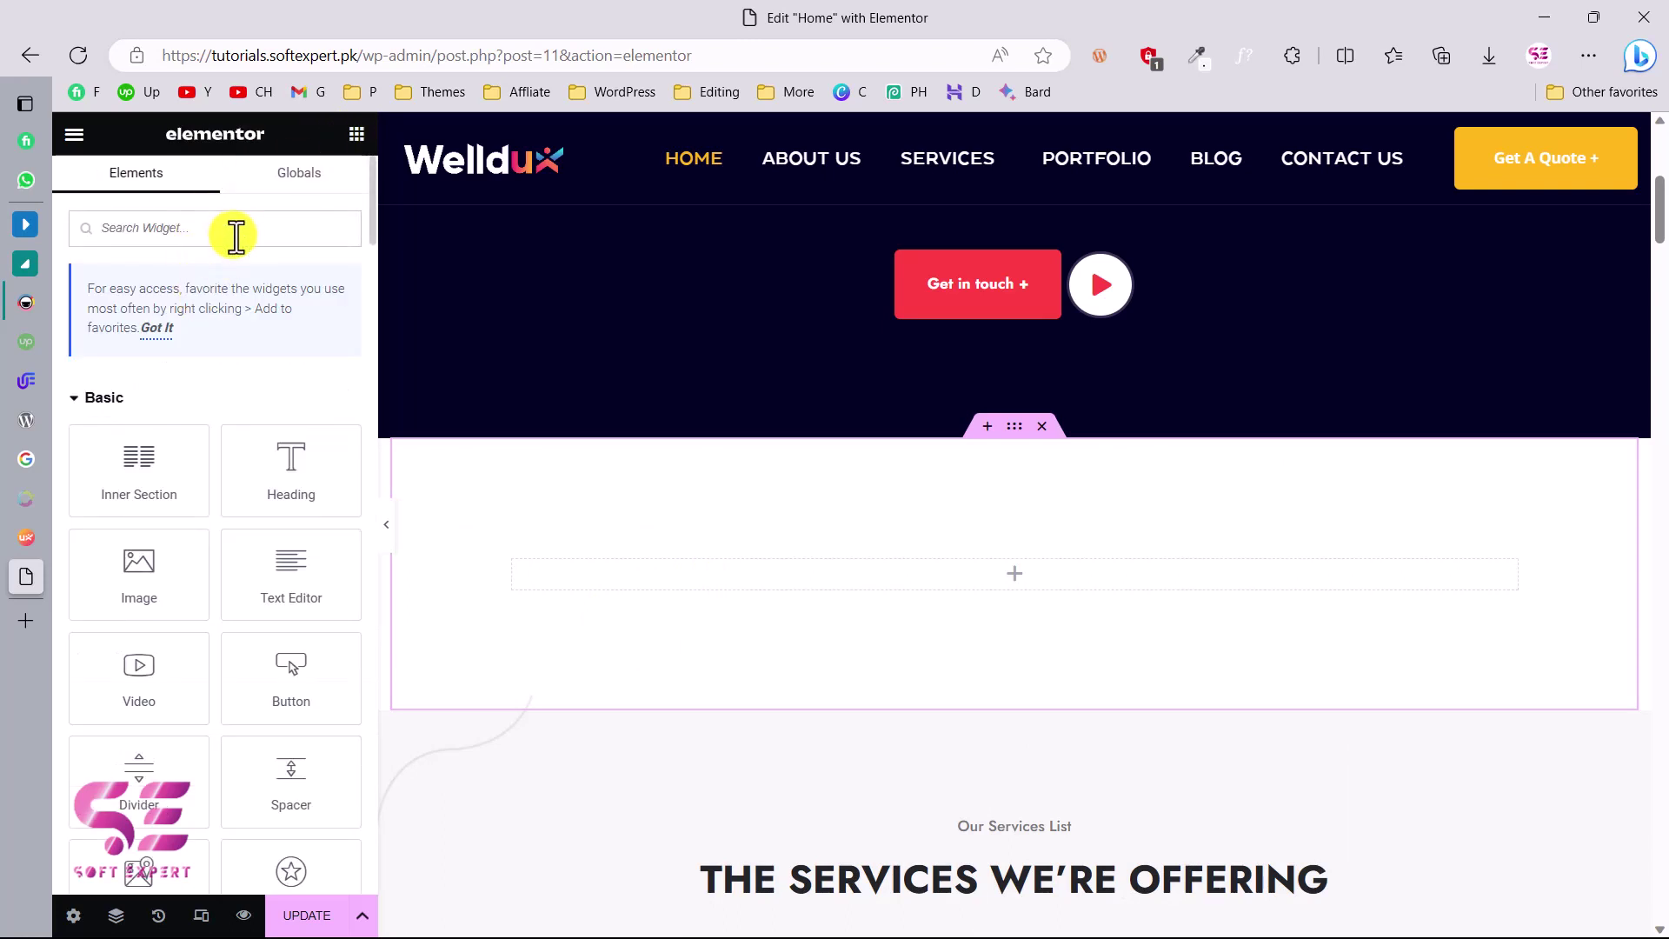
pyautogui.write('po')
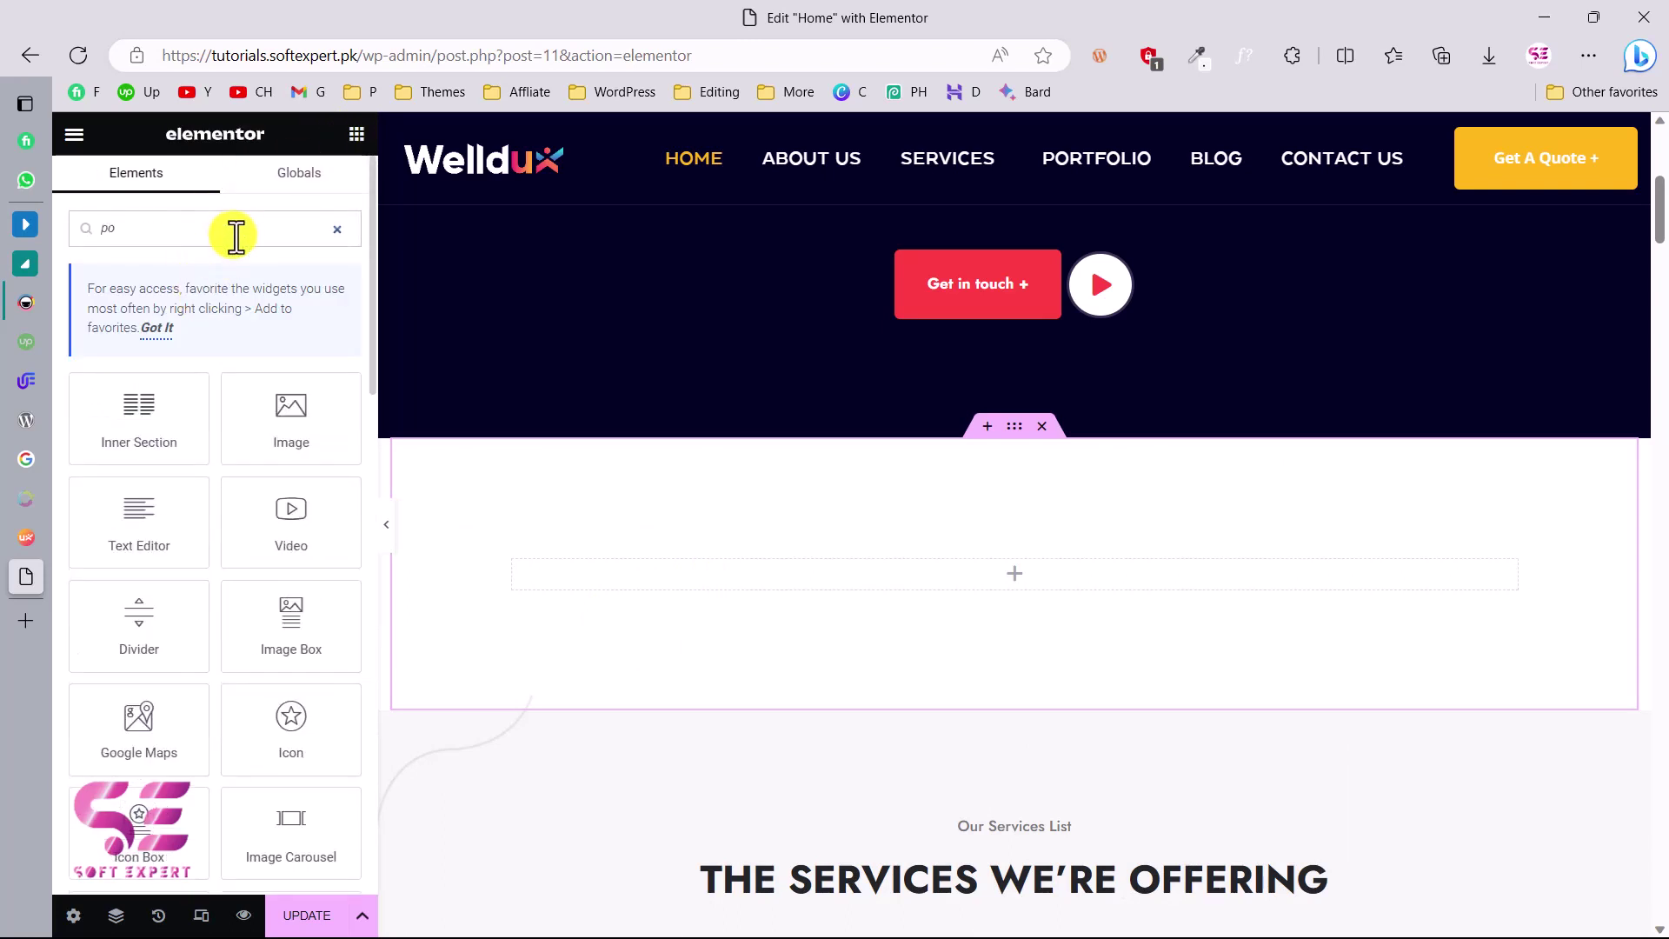
pyautogui.write('pu')
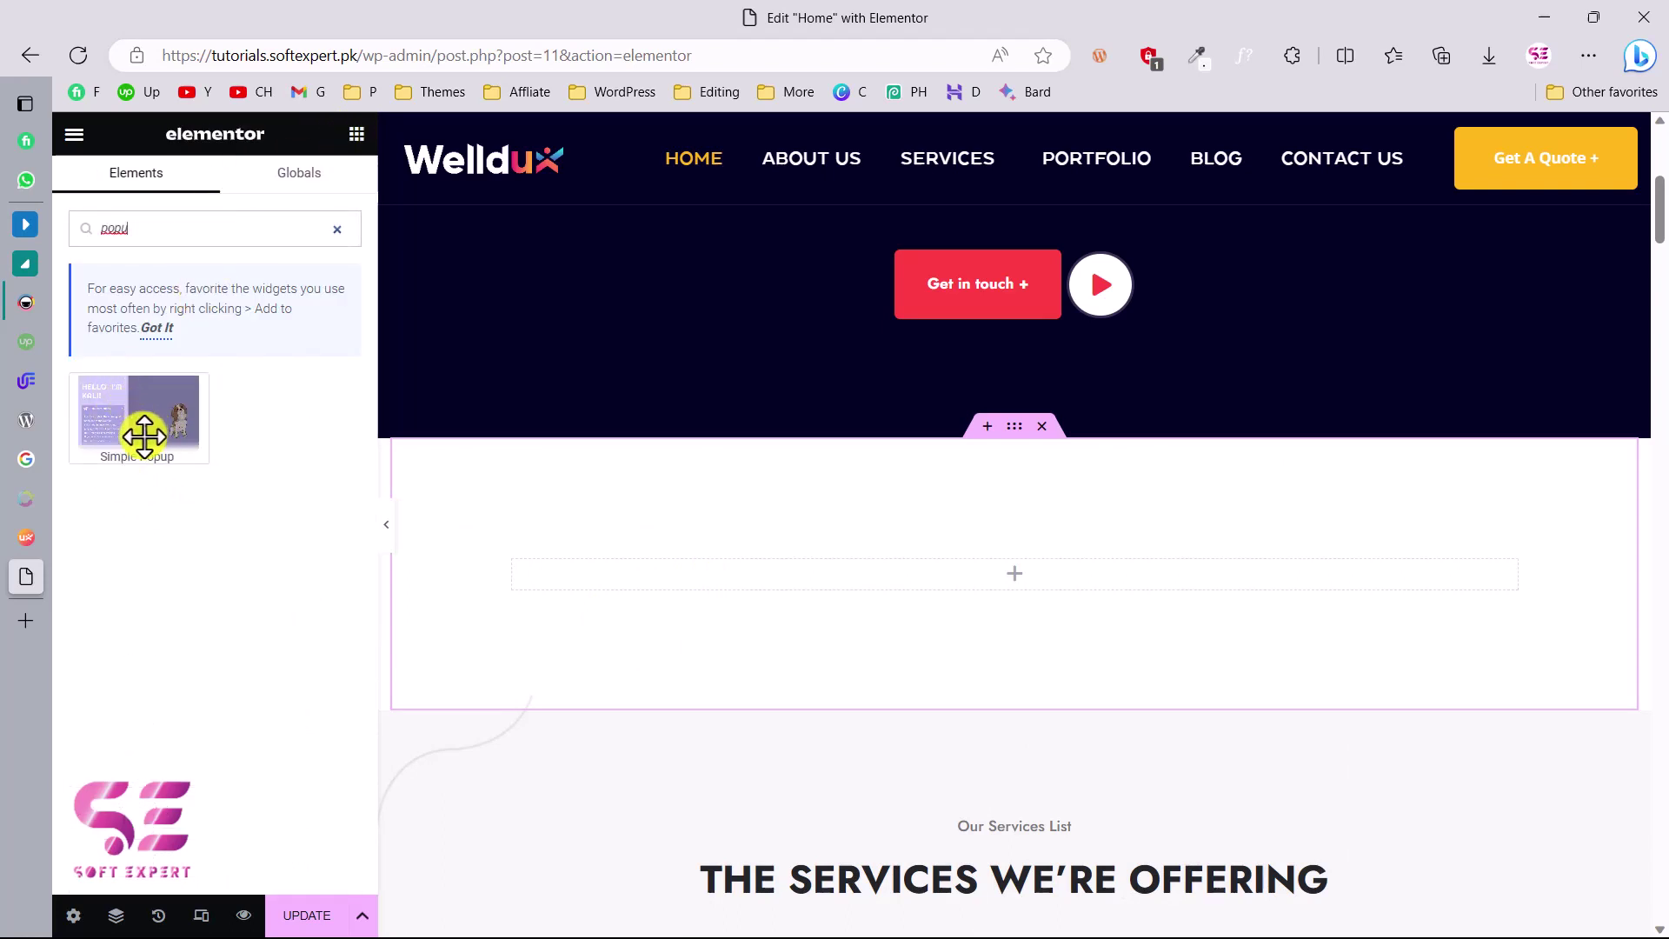
pyautogui.moveTo(144, 438); pyautogui.dragTo(727, 572)
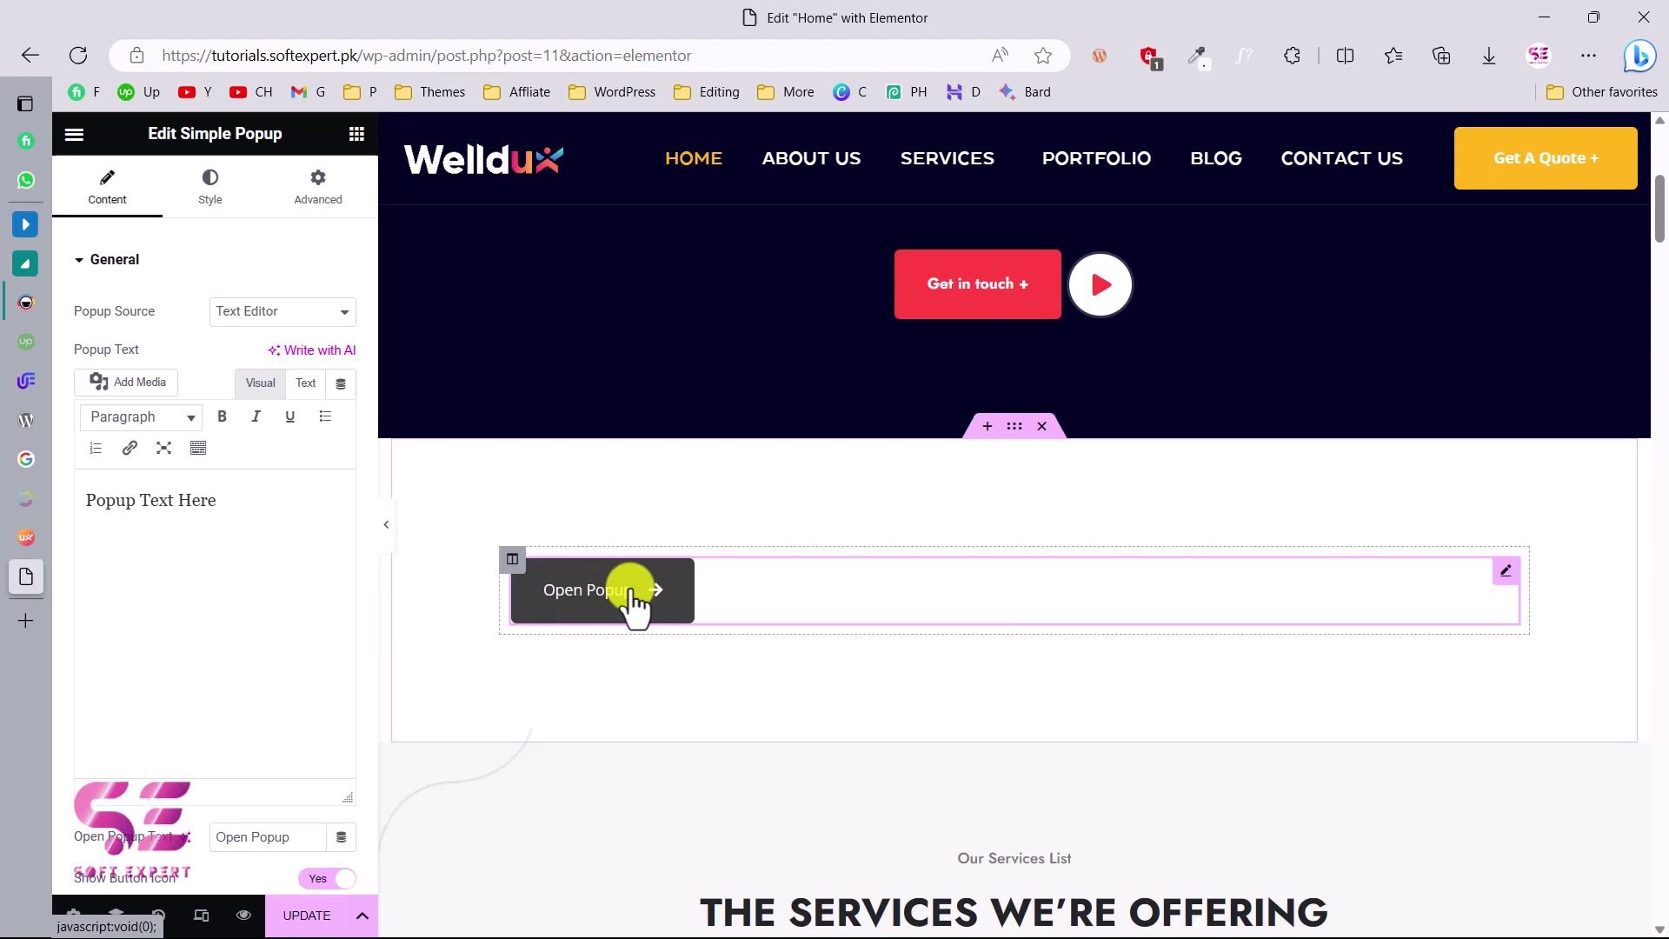
# Update the Home page and open its preview in a new tab.
pyautogui.scroll(-1, 635, 600)
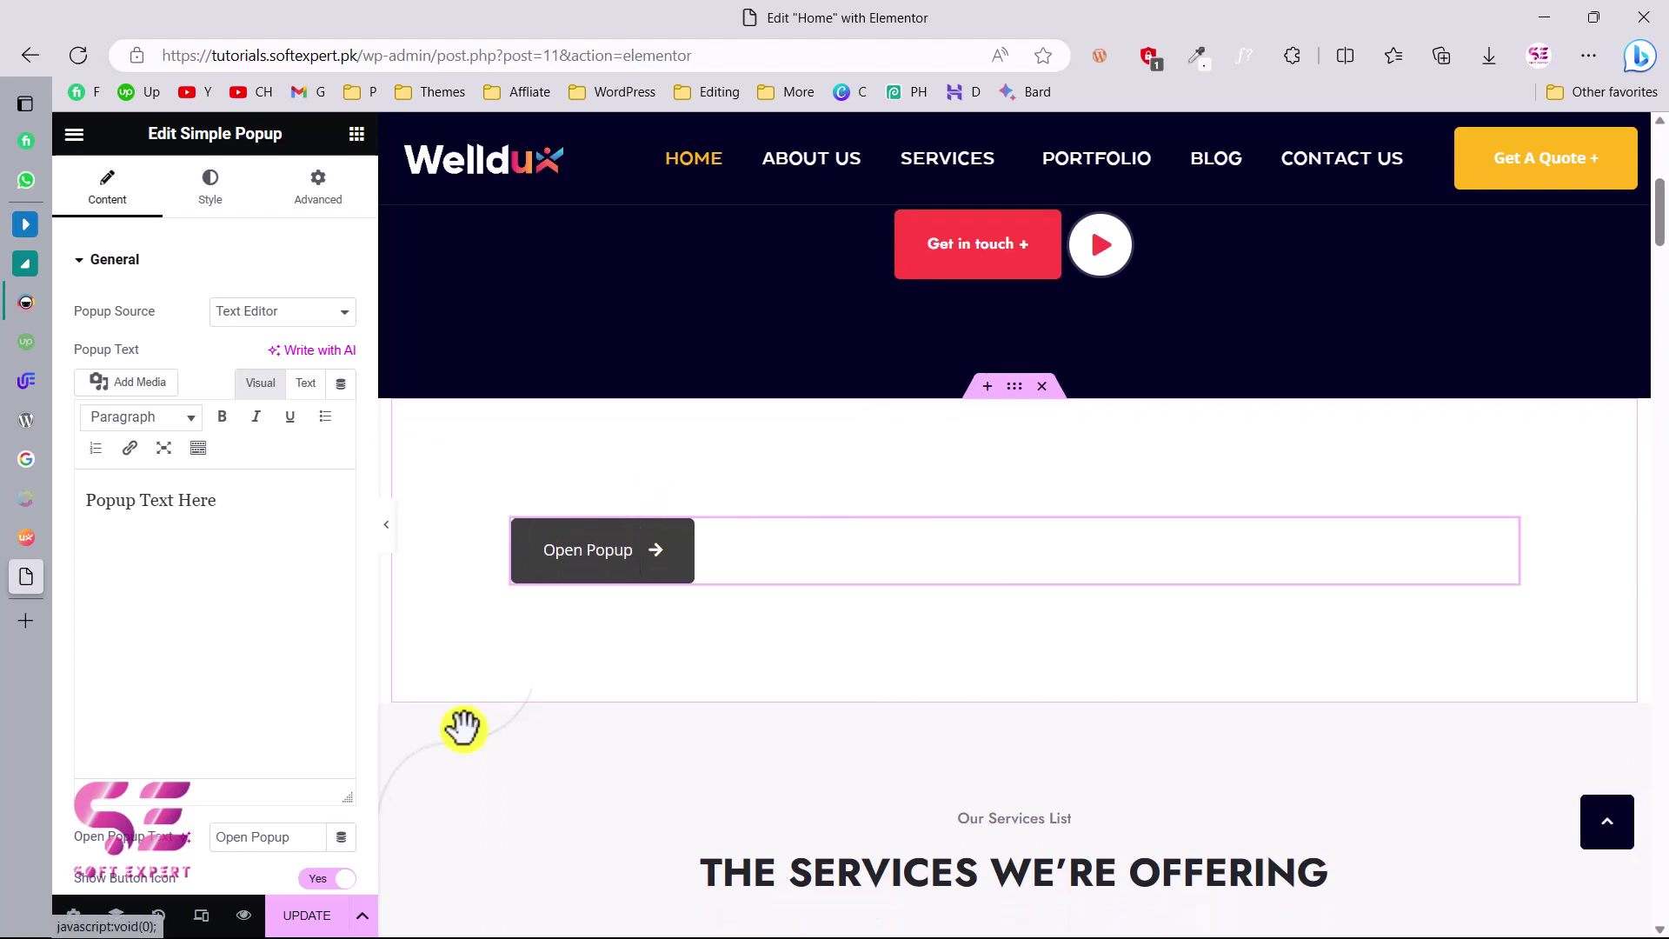
pyautogui.click(309, 920)
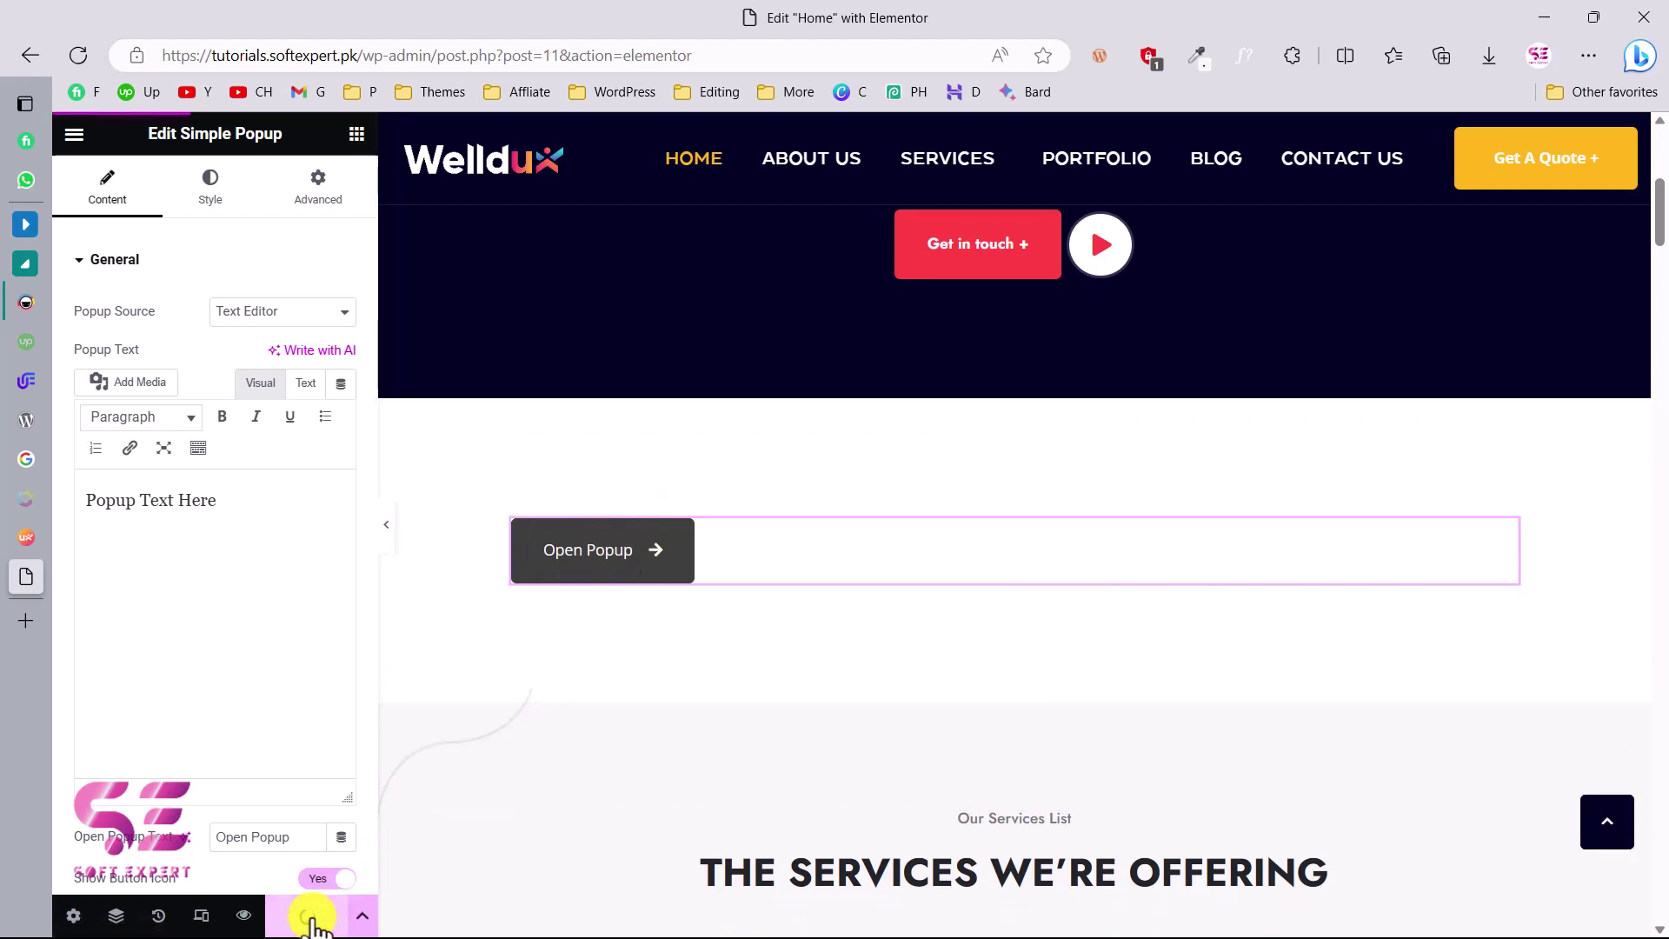
pyautogui.click(245, 918)
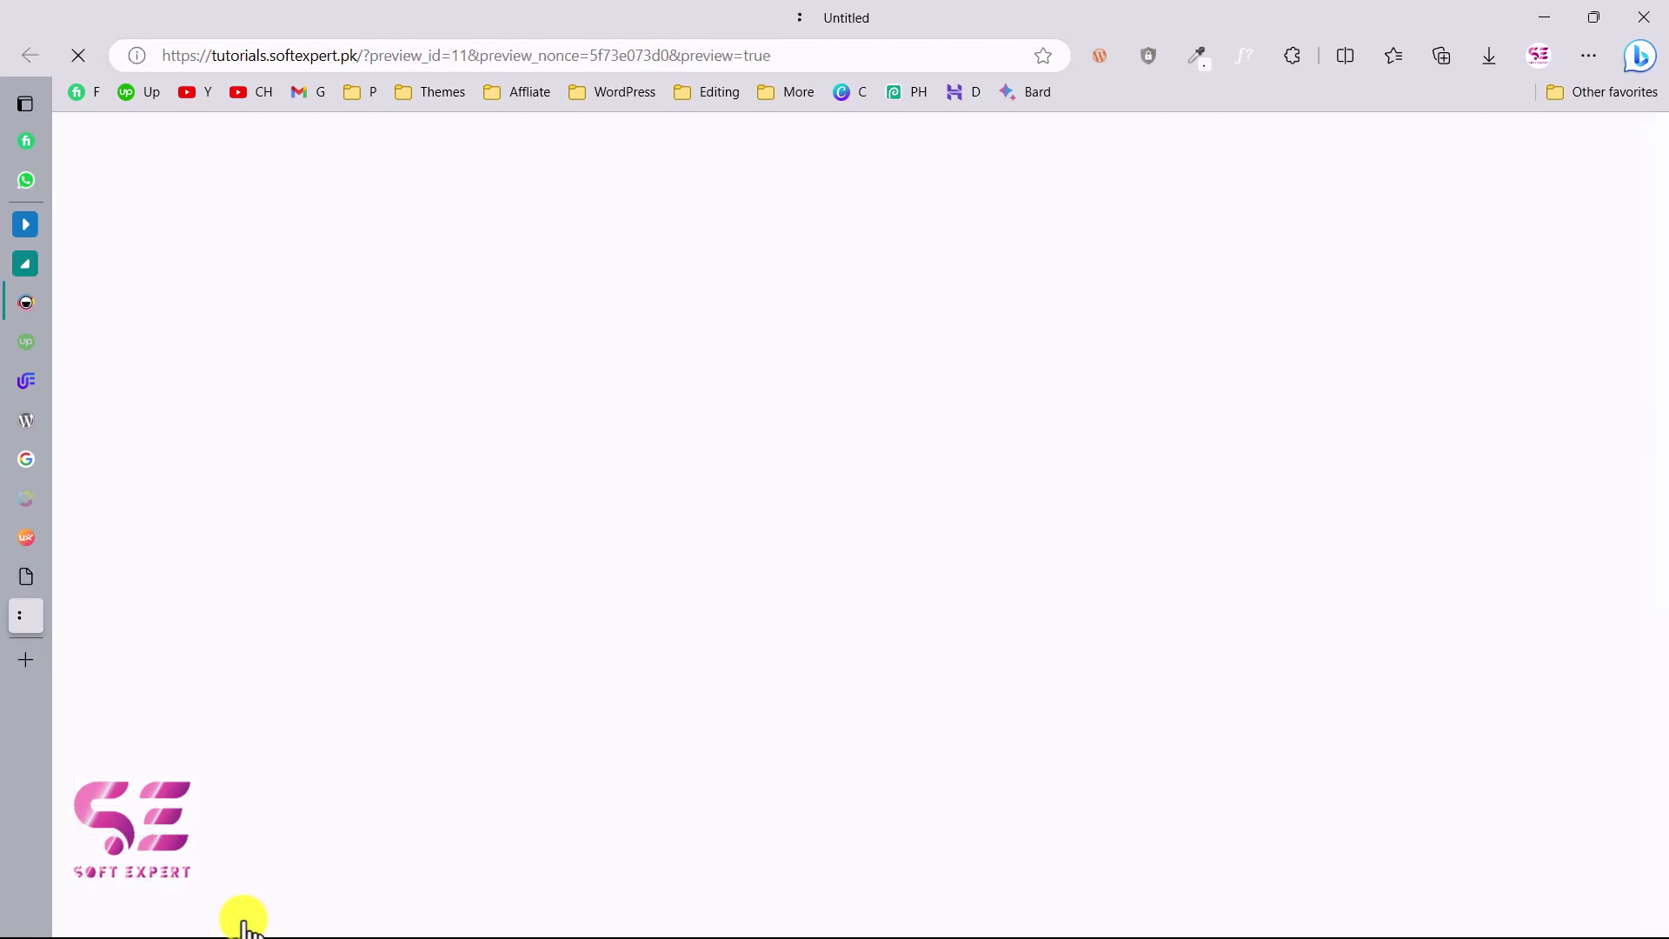
# Test the Open Popup button in the page preview, close the popup and return to the Elementor editor.
pyautogui.scroll(-5, 812, 681)
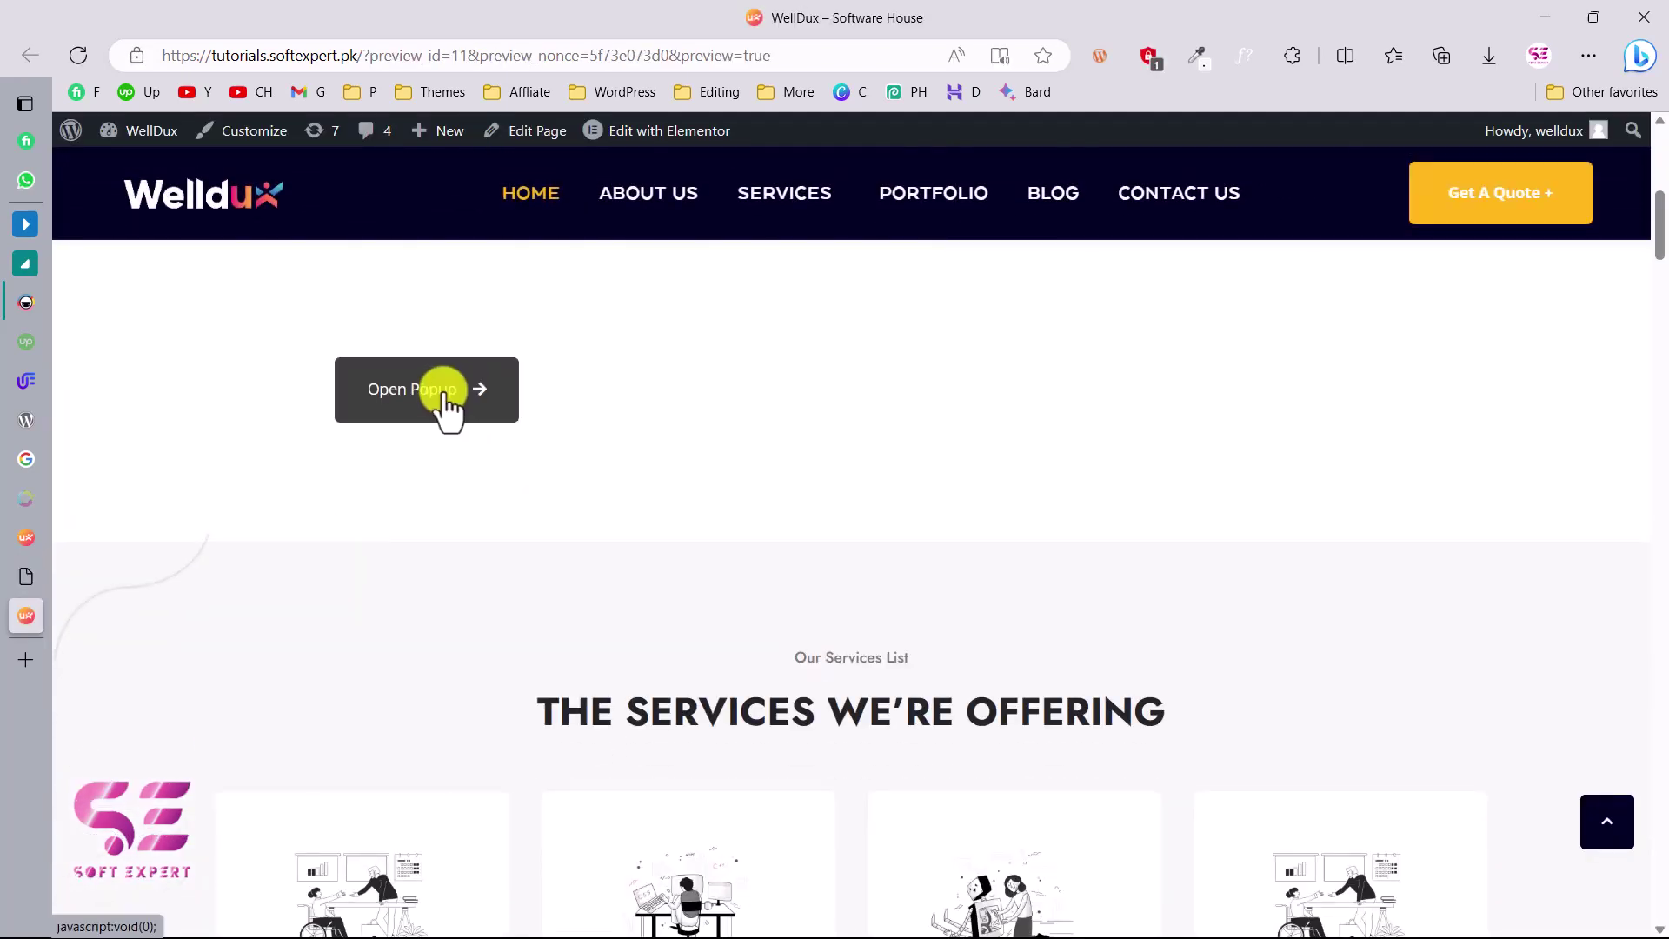
pyautogui.click(441, 399)
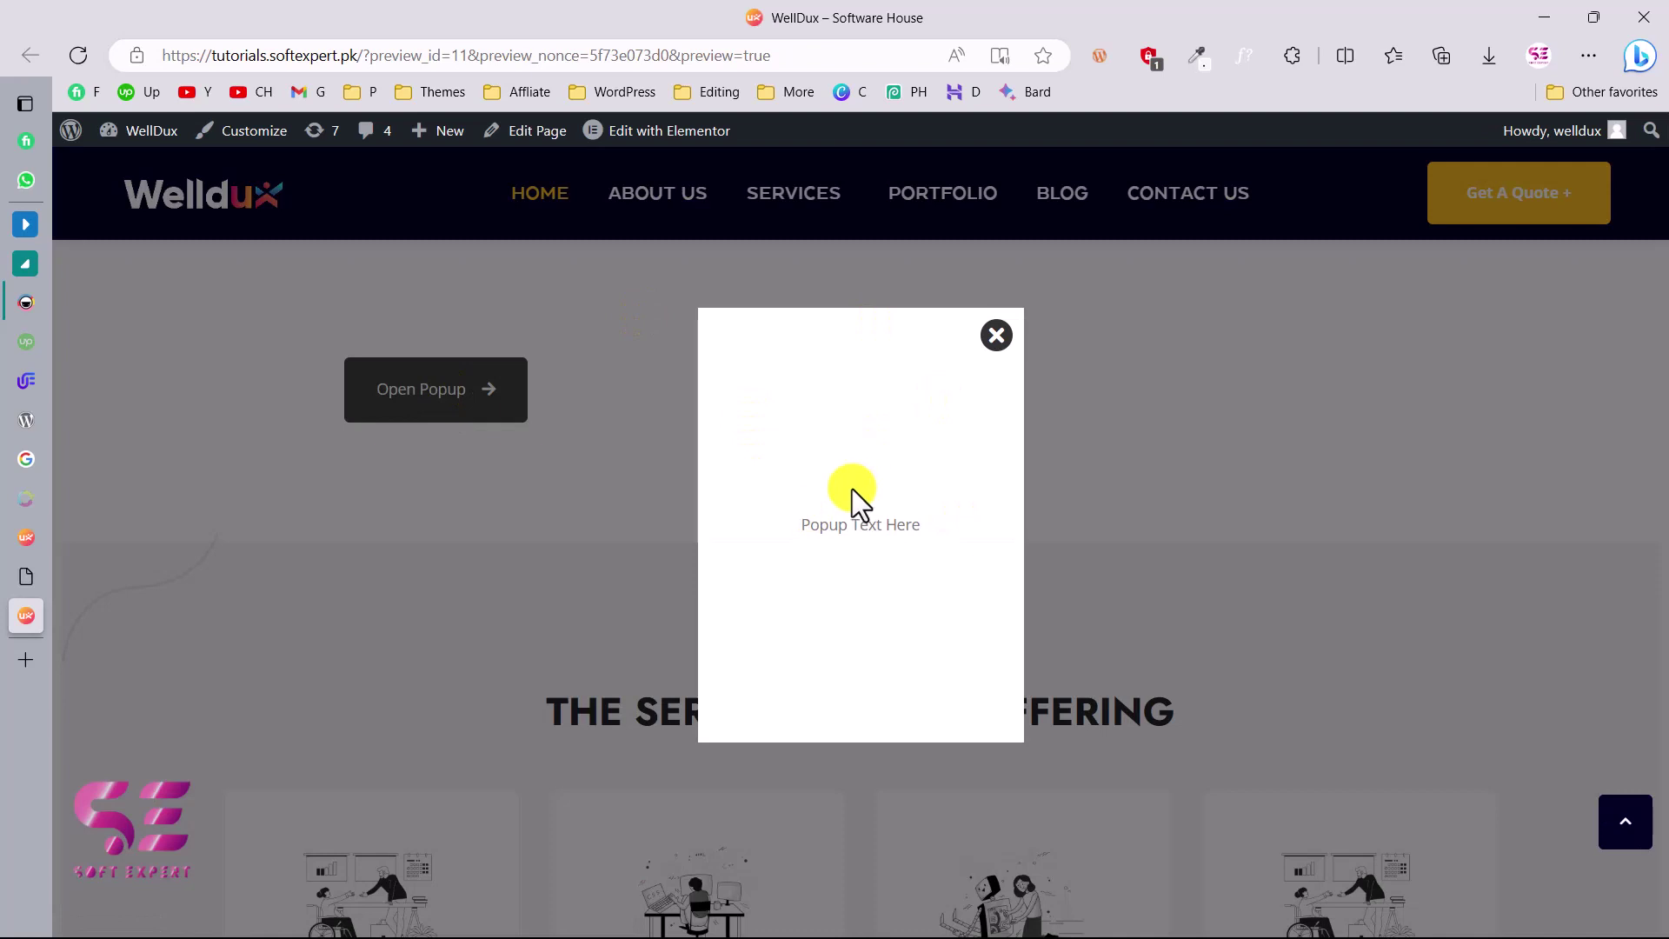
pyautogui.moveTo(801, 527); pyautogui.dragTo(929, 538)
pyautogui.click(921, 530)
pyautogui.click(1000, 342)
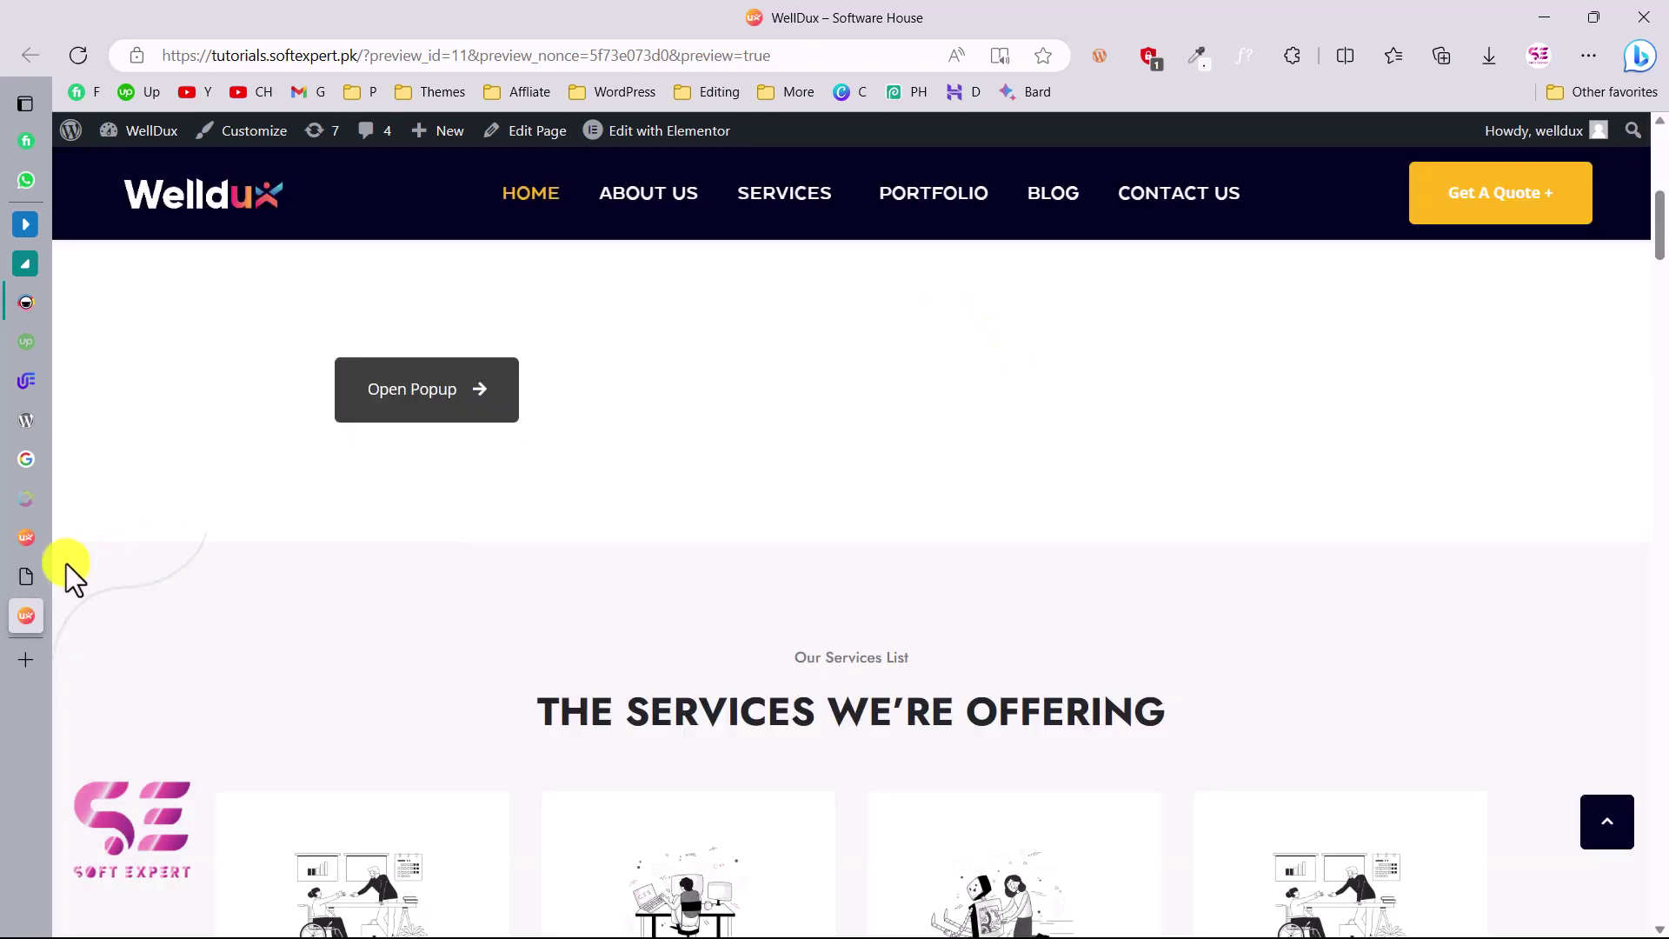
pyautogui.click(43, 576)
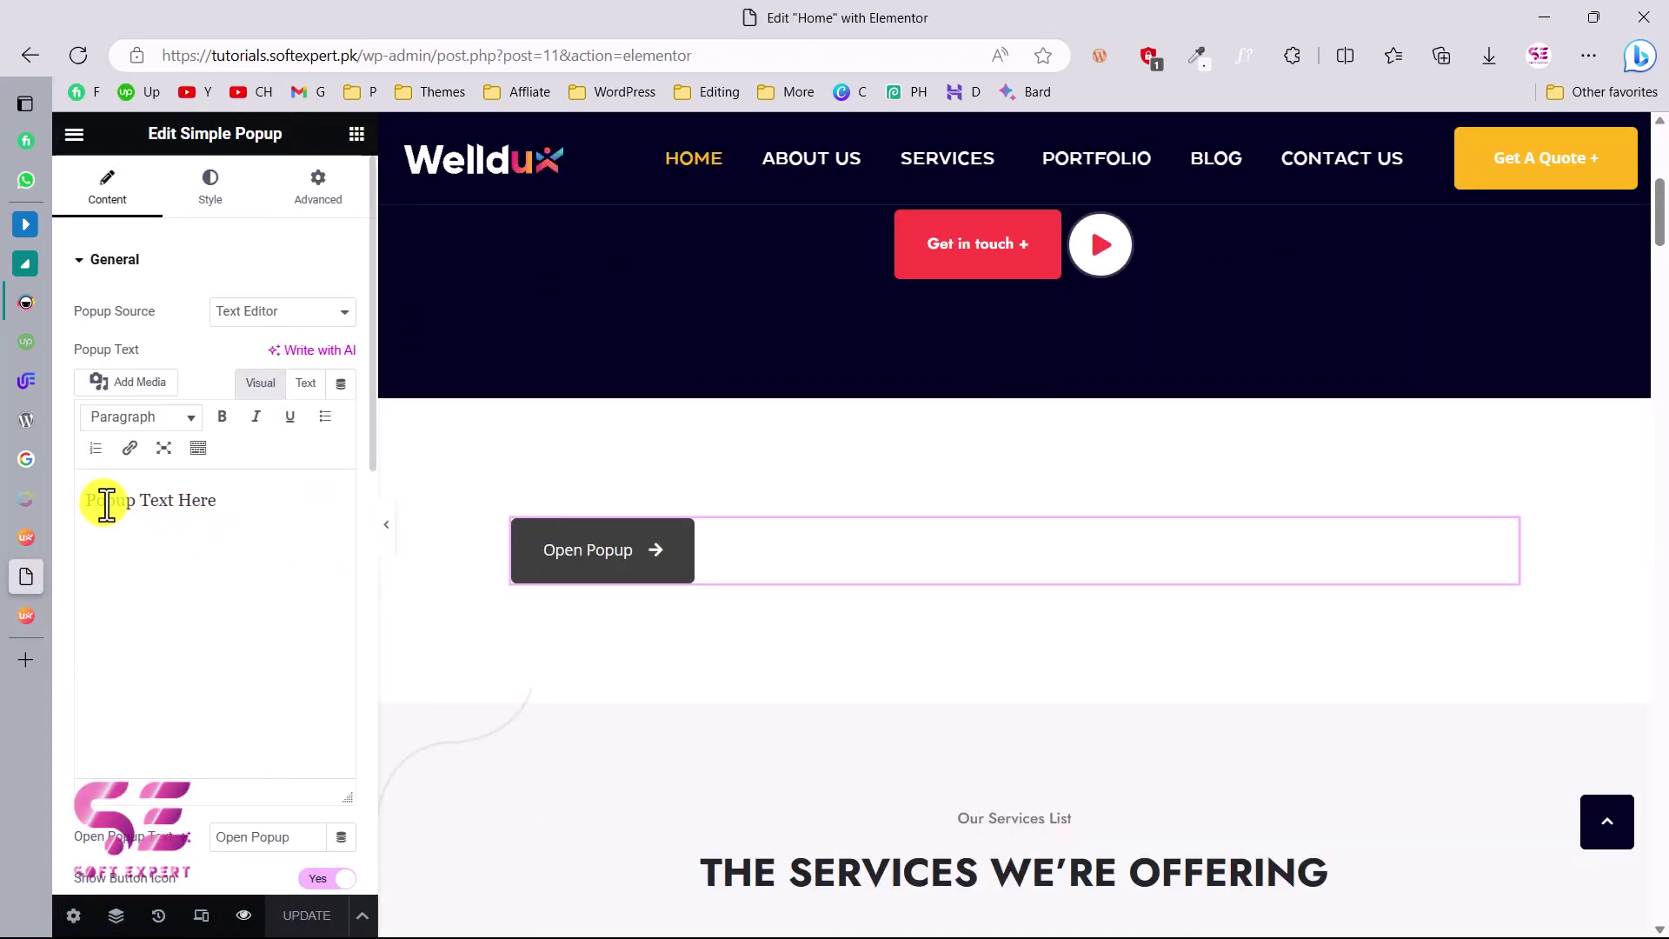
pyautogui.moveTo(90, 503)
pyautogui.mouseDown()
pyautogui.moveTo(213, 509)
pyautogui.moveTo(95, 503)
pyautogui.mouseUp()
pyautogui.click(213, 510)
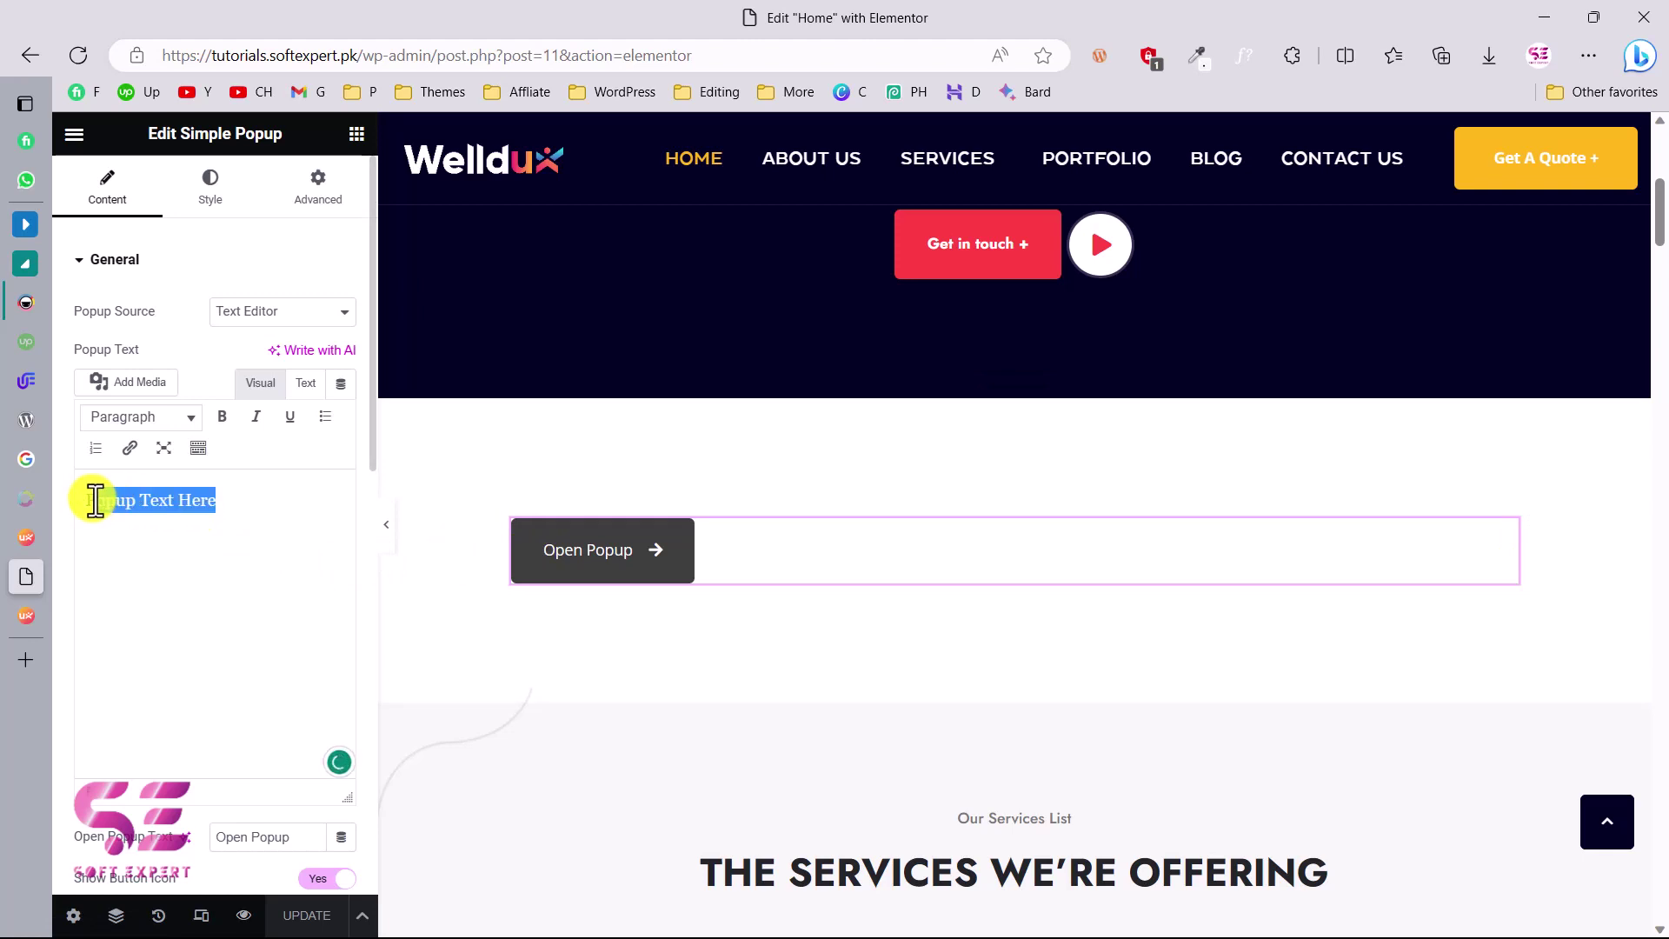
pyautogui.click(93, 499)
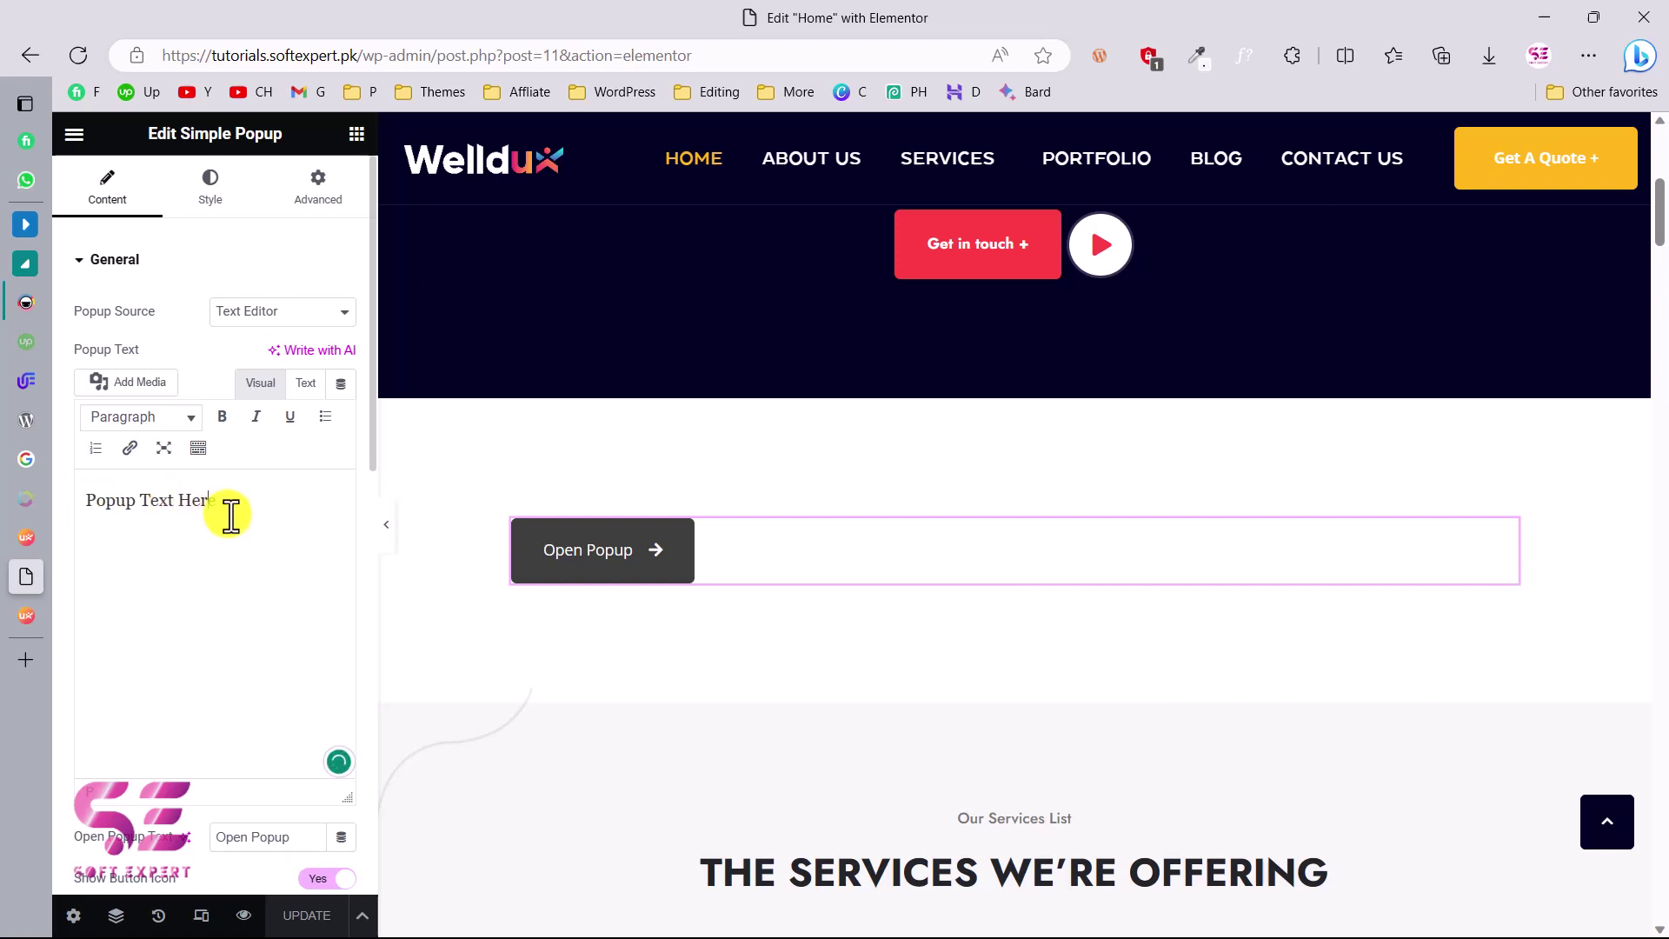
pyautogui.moveTo(84, 499); pyautogui.dragTo(204, 507)
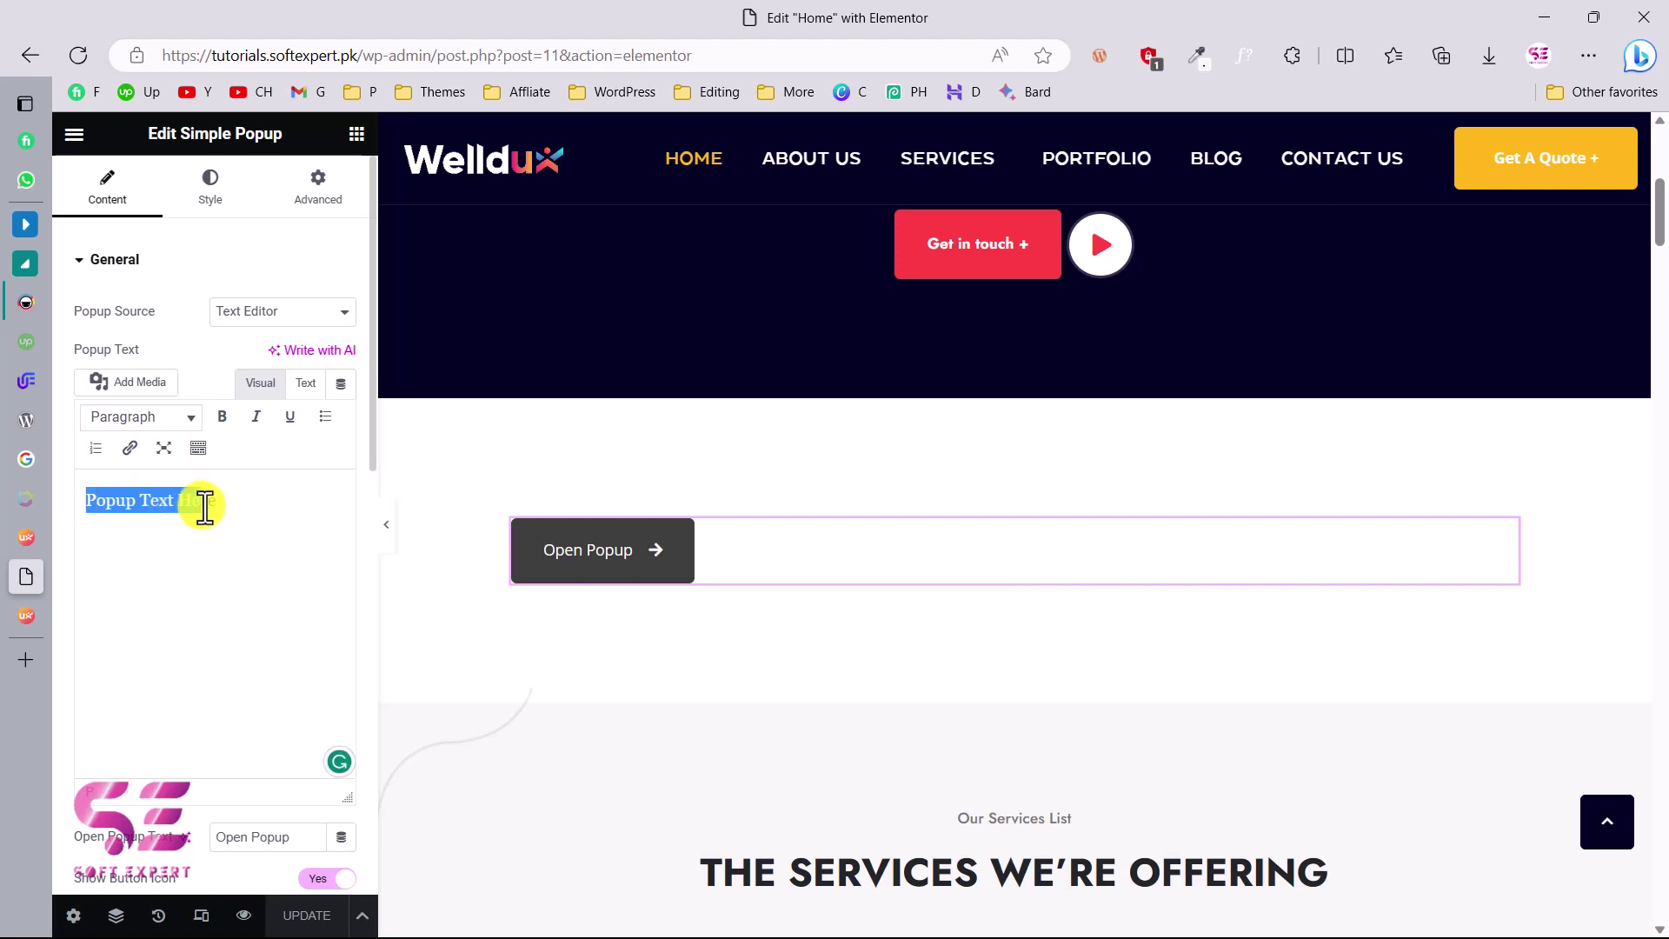
pyautogui.click(232, 517)
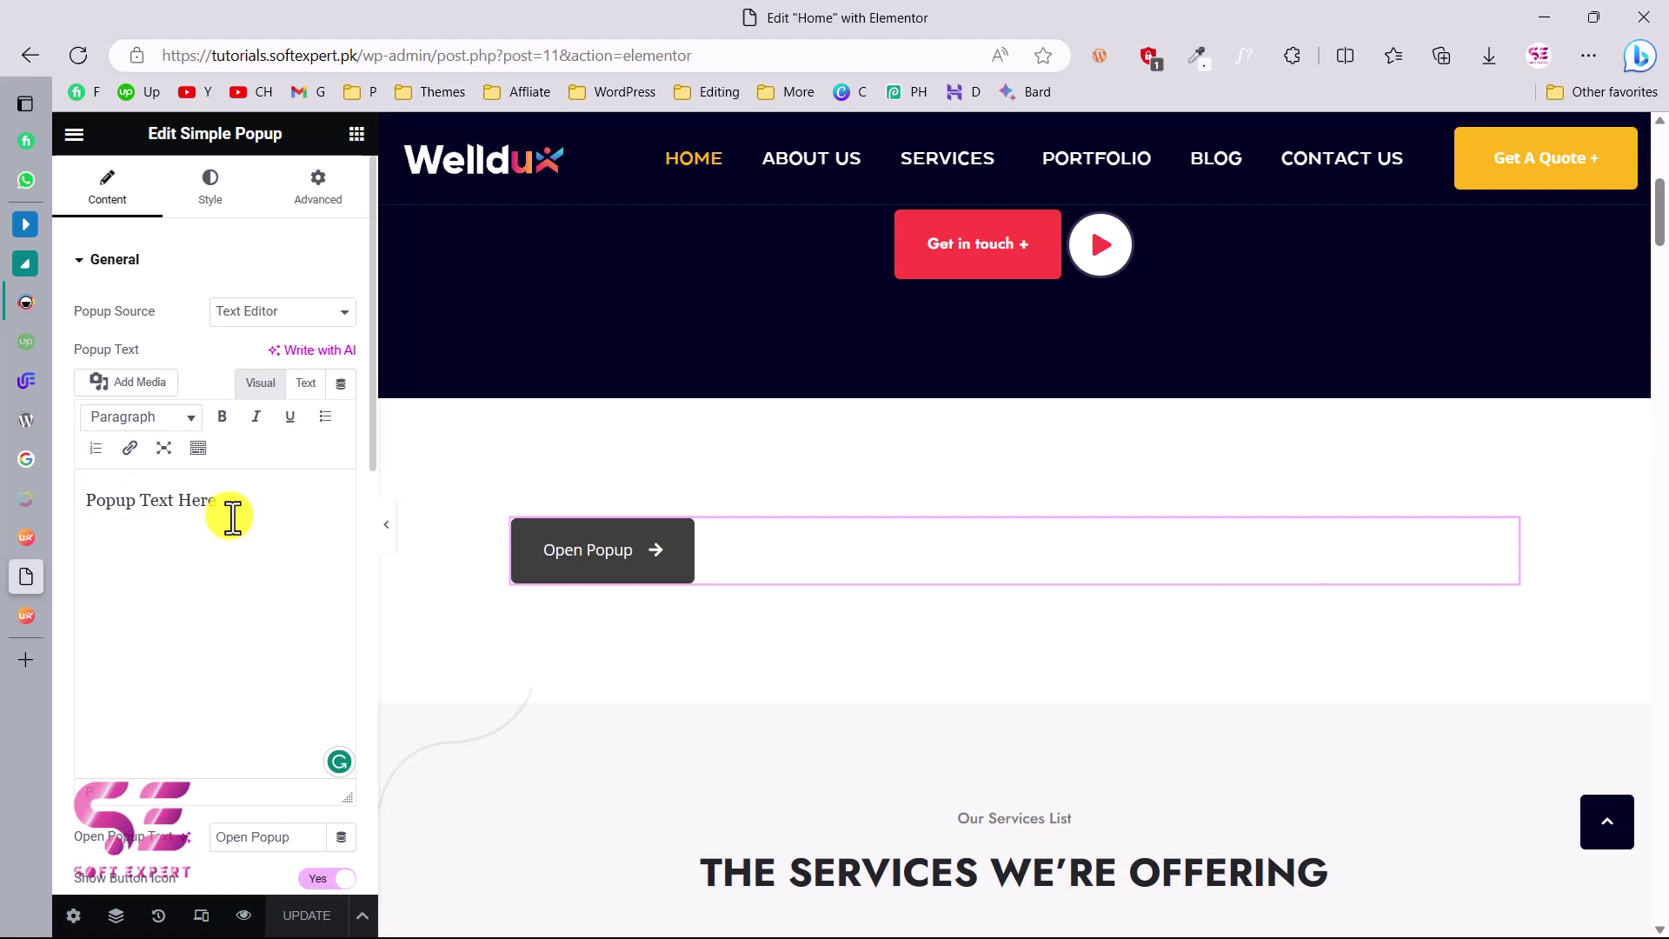
# Set the popup button's text to "Click here" and its open icon to the circled right arrow.
pyautogui.moveTo(301, 832); pyautogui.dragTo(214, 834)
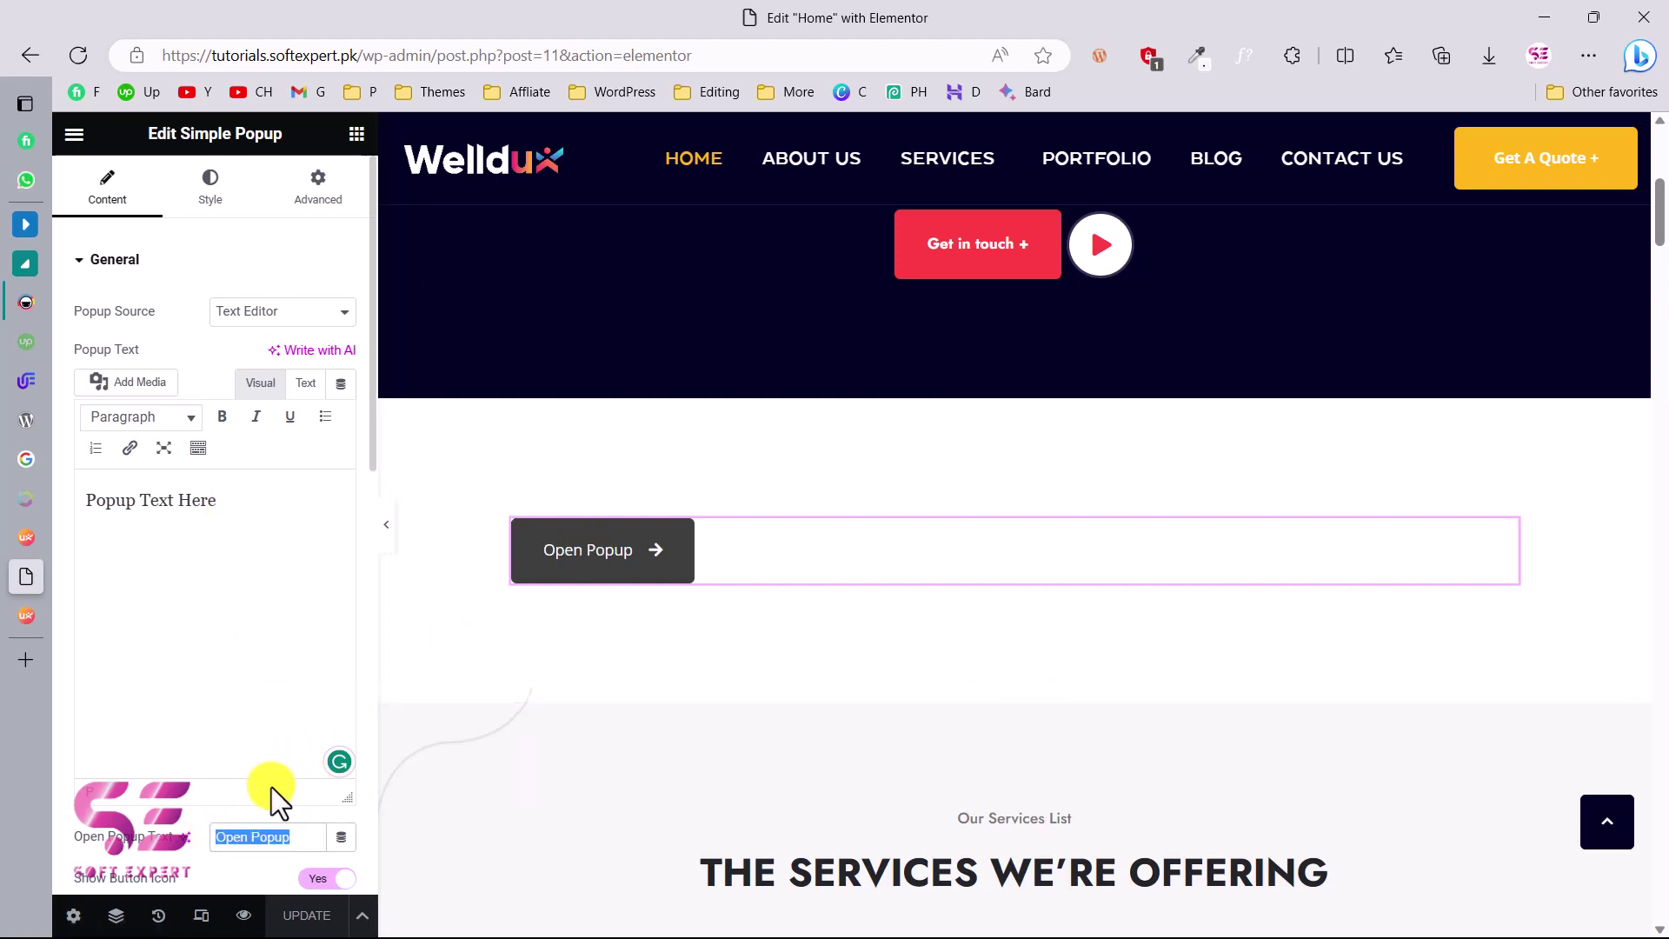
pyautogui.write('Click here')
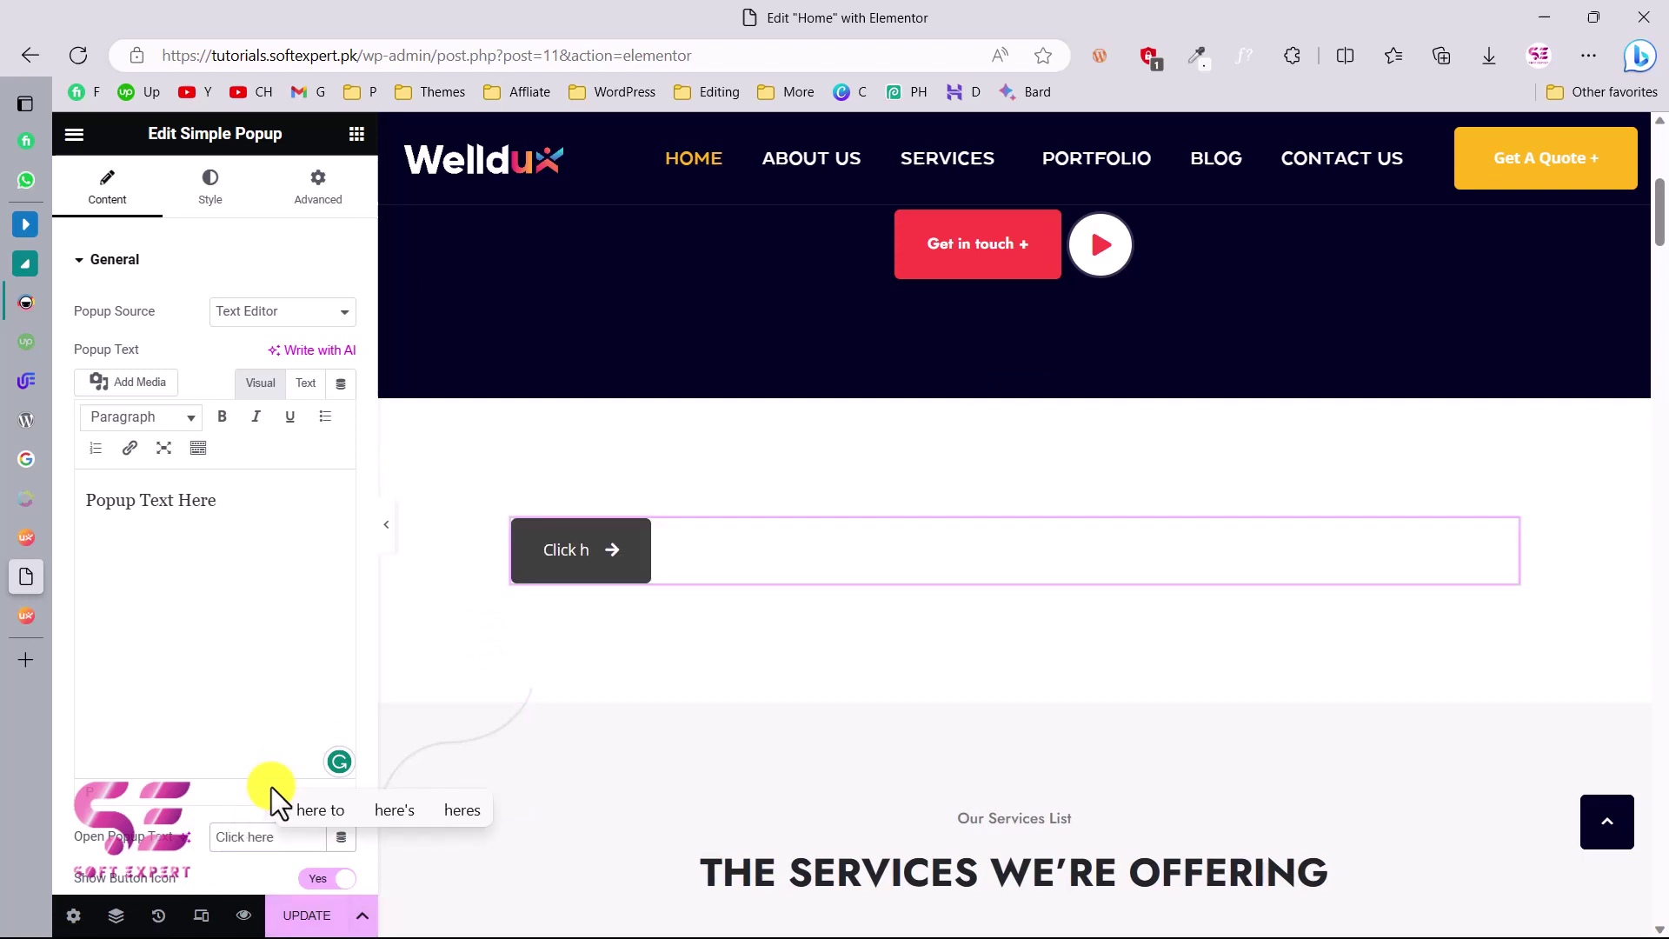
pyautogui.scroll(-1, 201, 865)
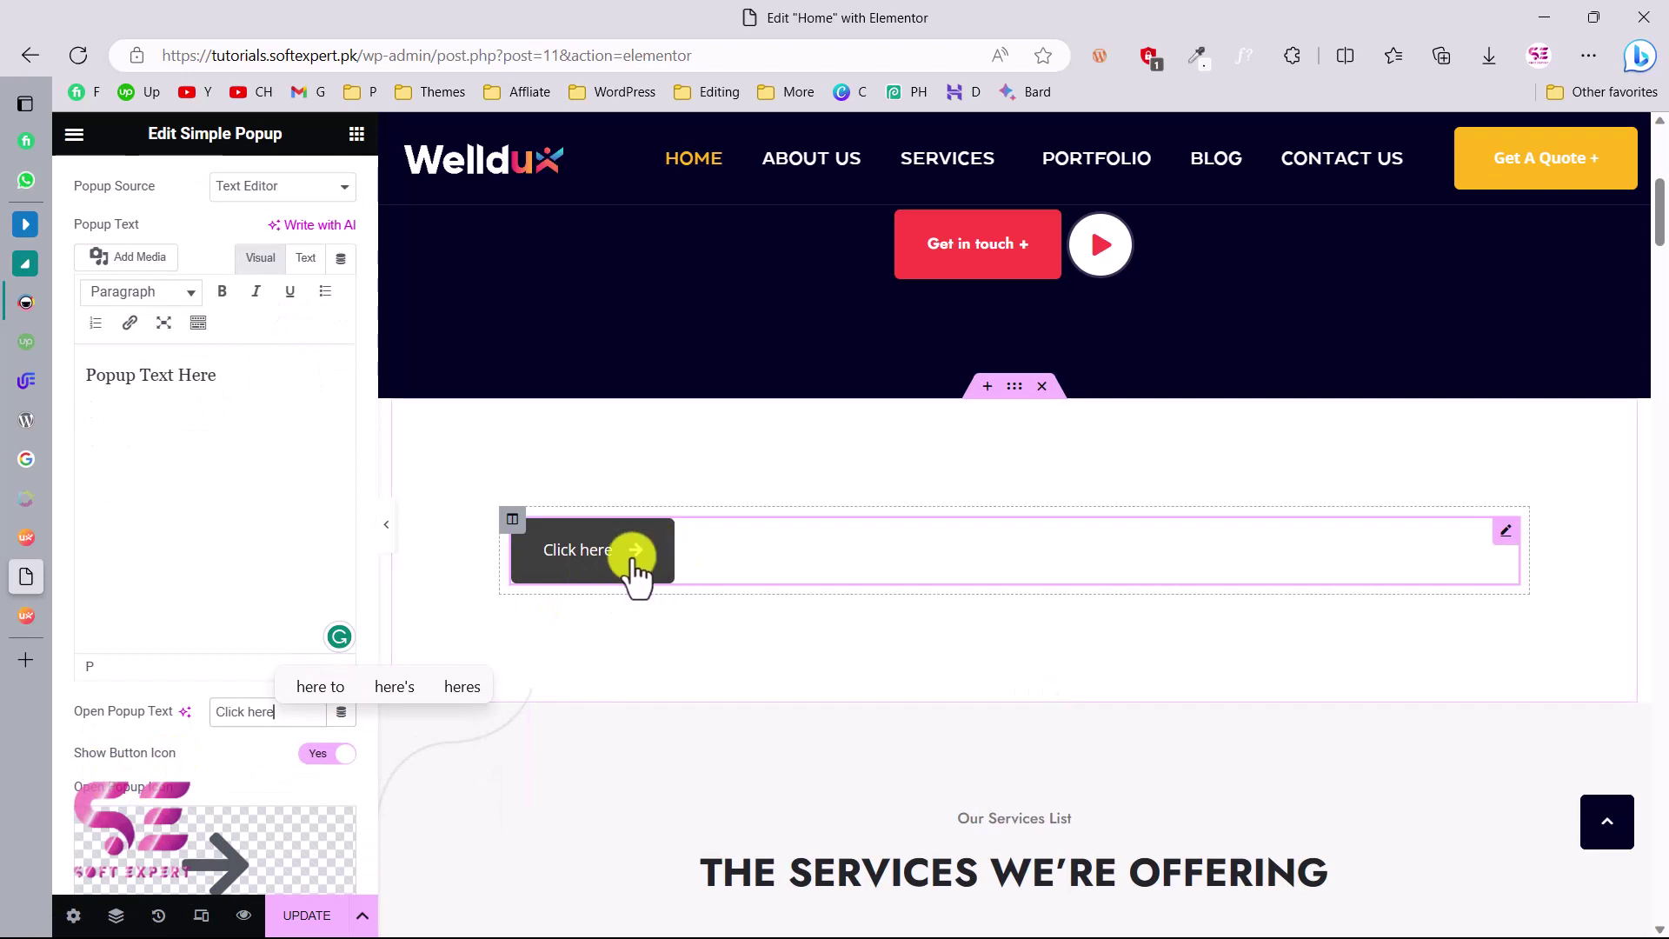
pyautogui.scroll(-2, 232, 600)
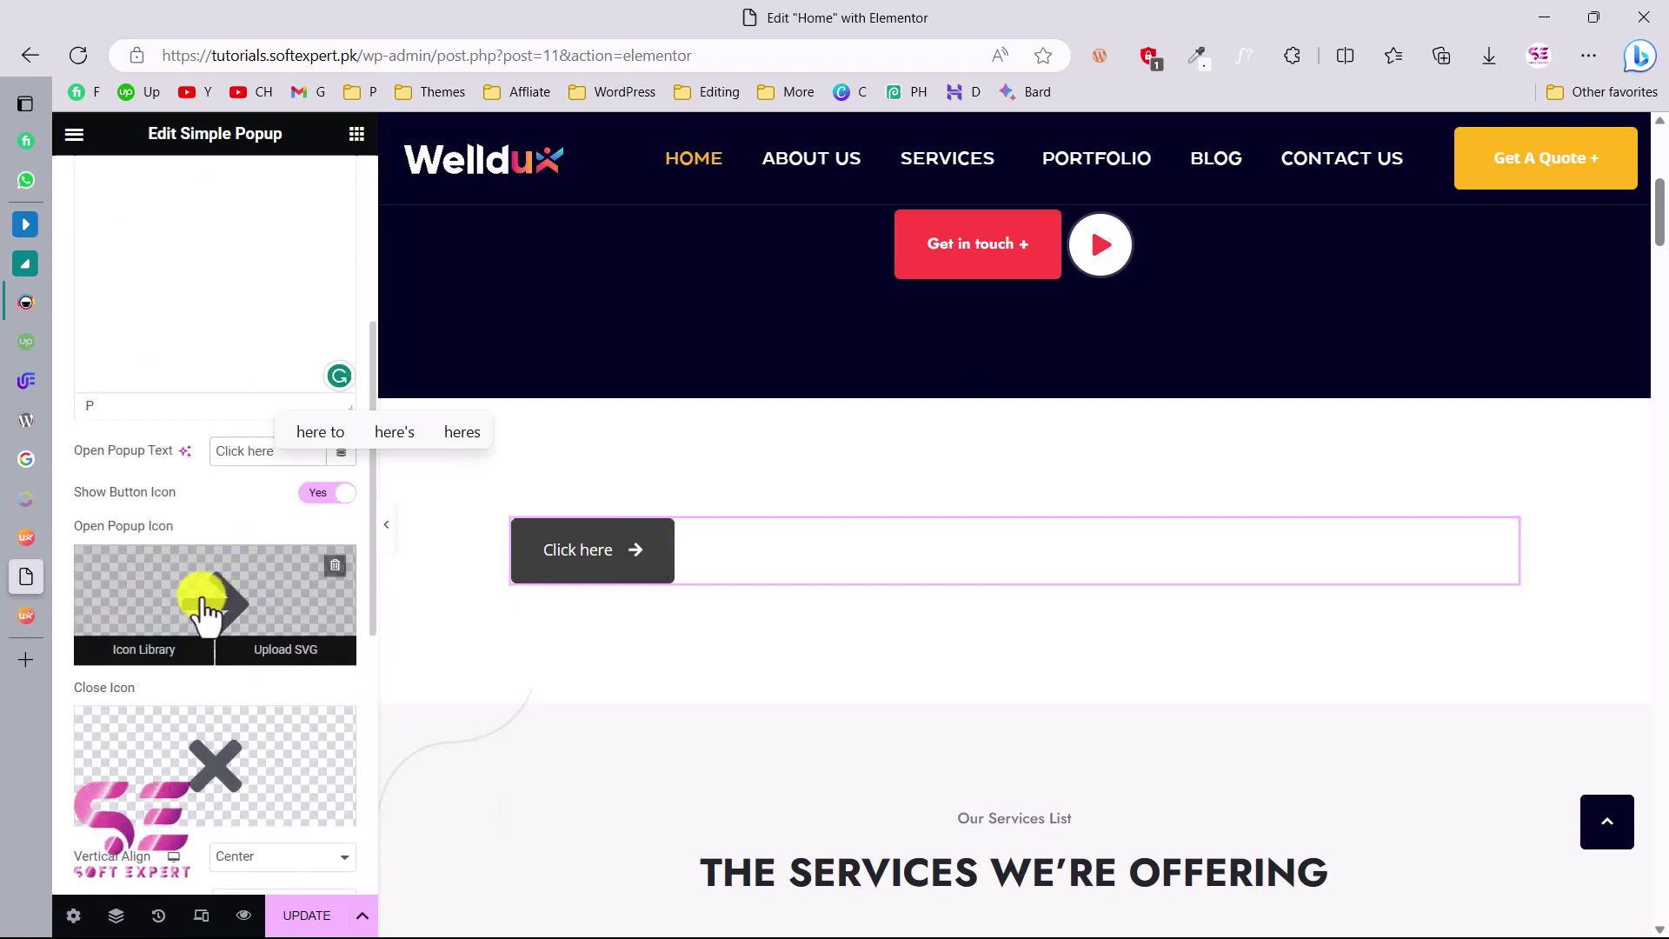
pyautogui.click(261, 608)
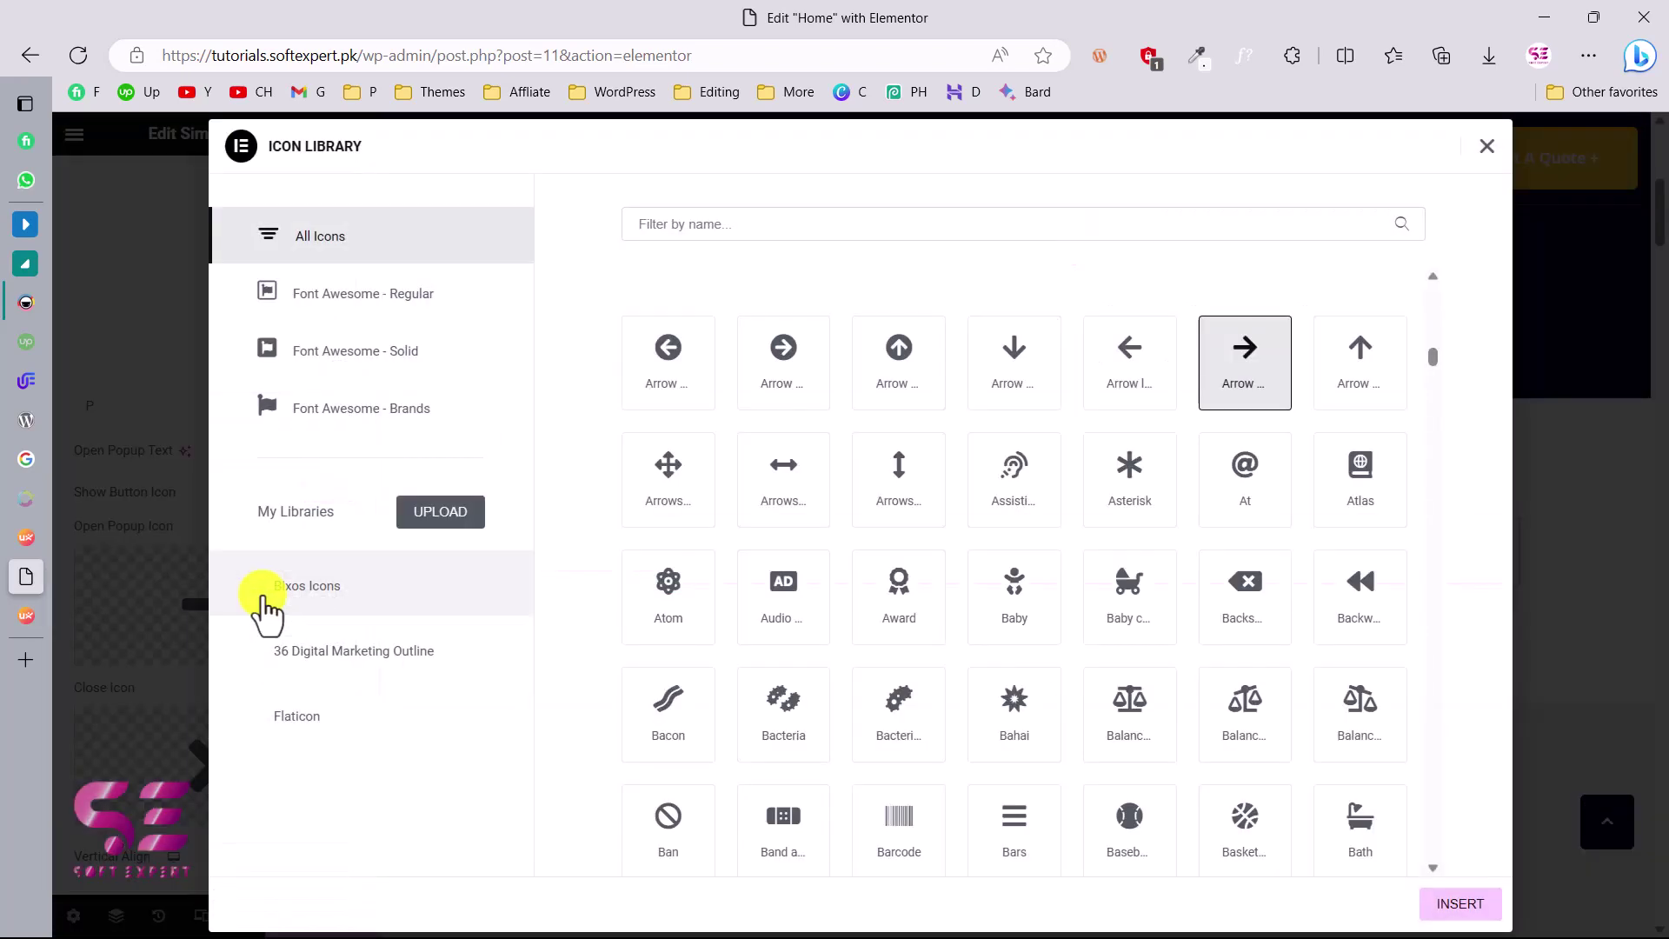
pyautogui.click(780, 369)
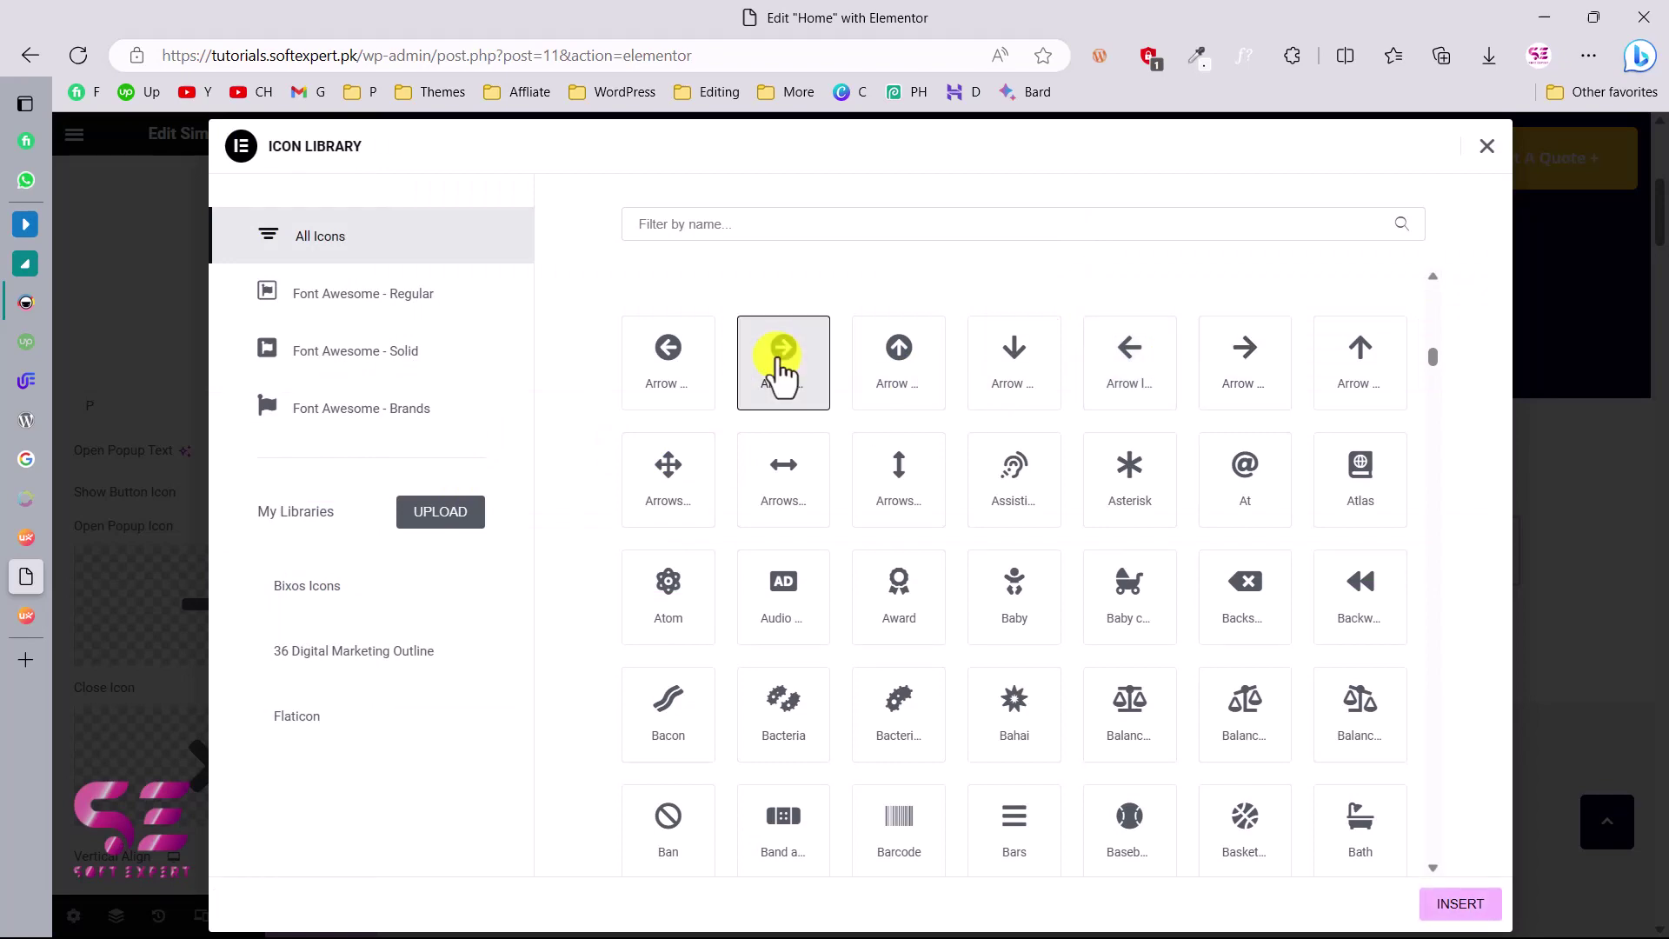
pyautogui.click(1430, 906)
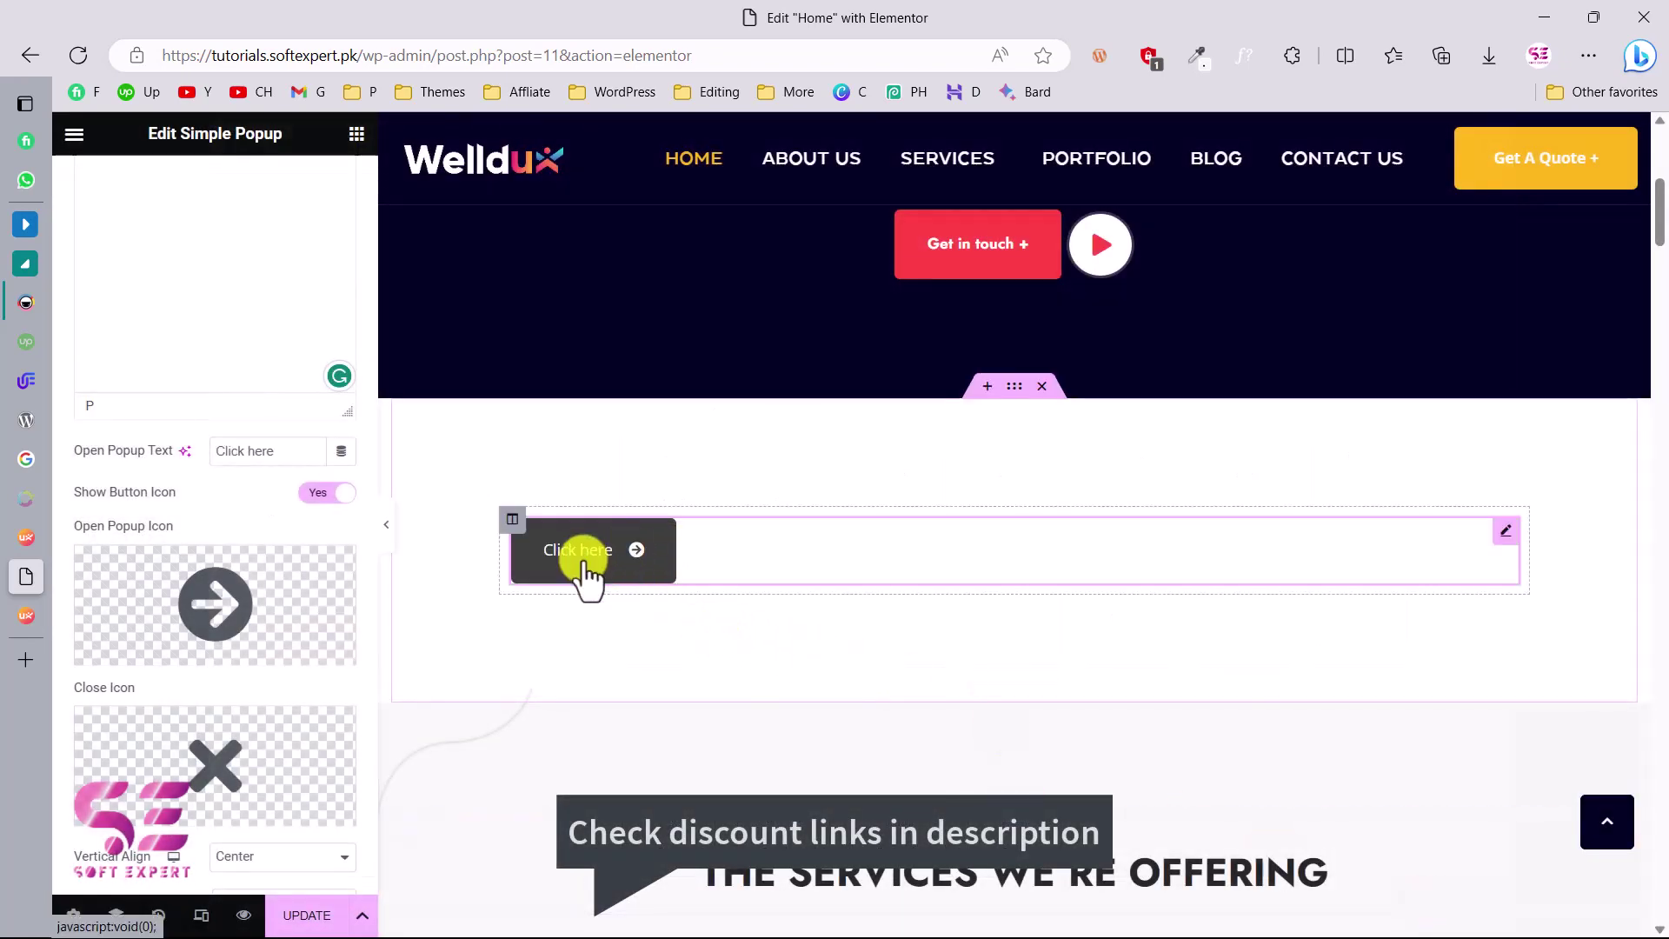
# Examine the popup's close icon, alignment and Z-index settings, the Debug Popup option and the available trigger types.
pyautogui.scroll(-2, 218, 591)
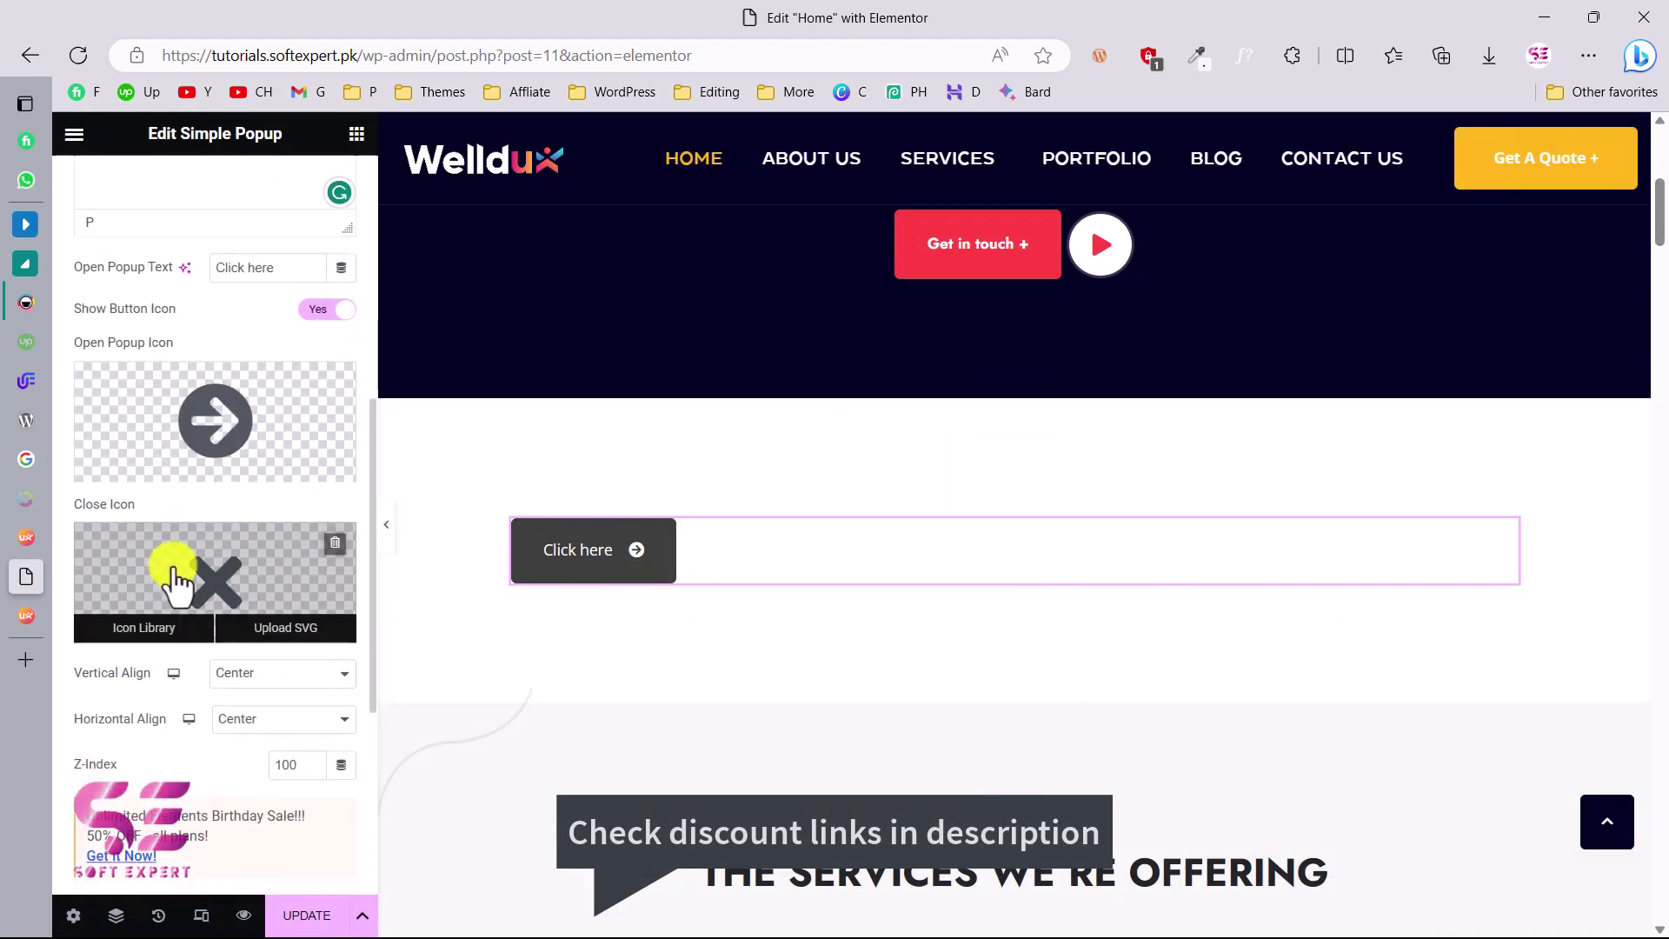
pyautogui.scroll(-3, 212, 566)
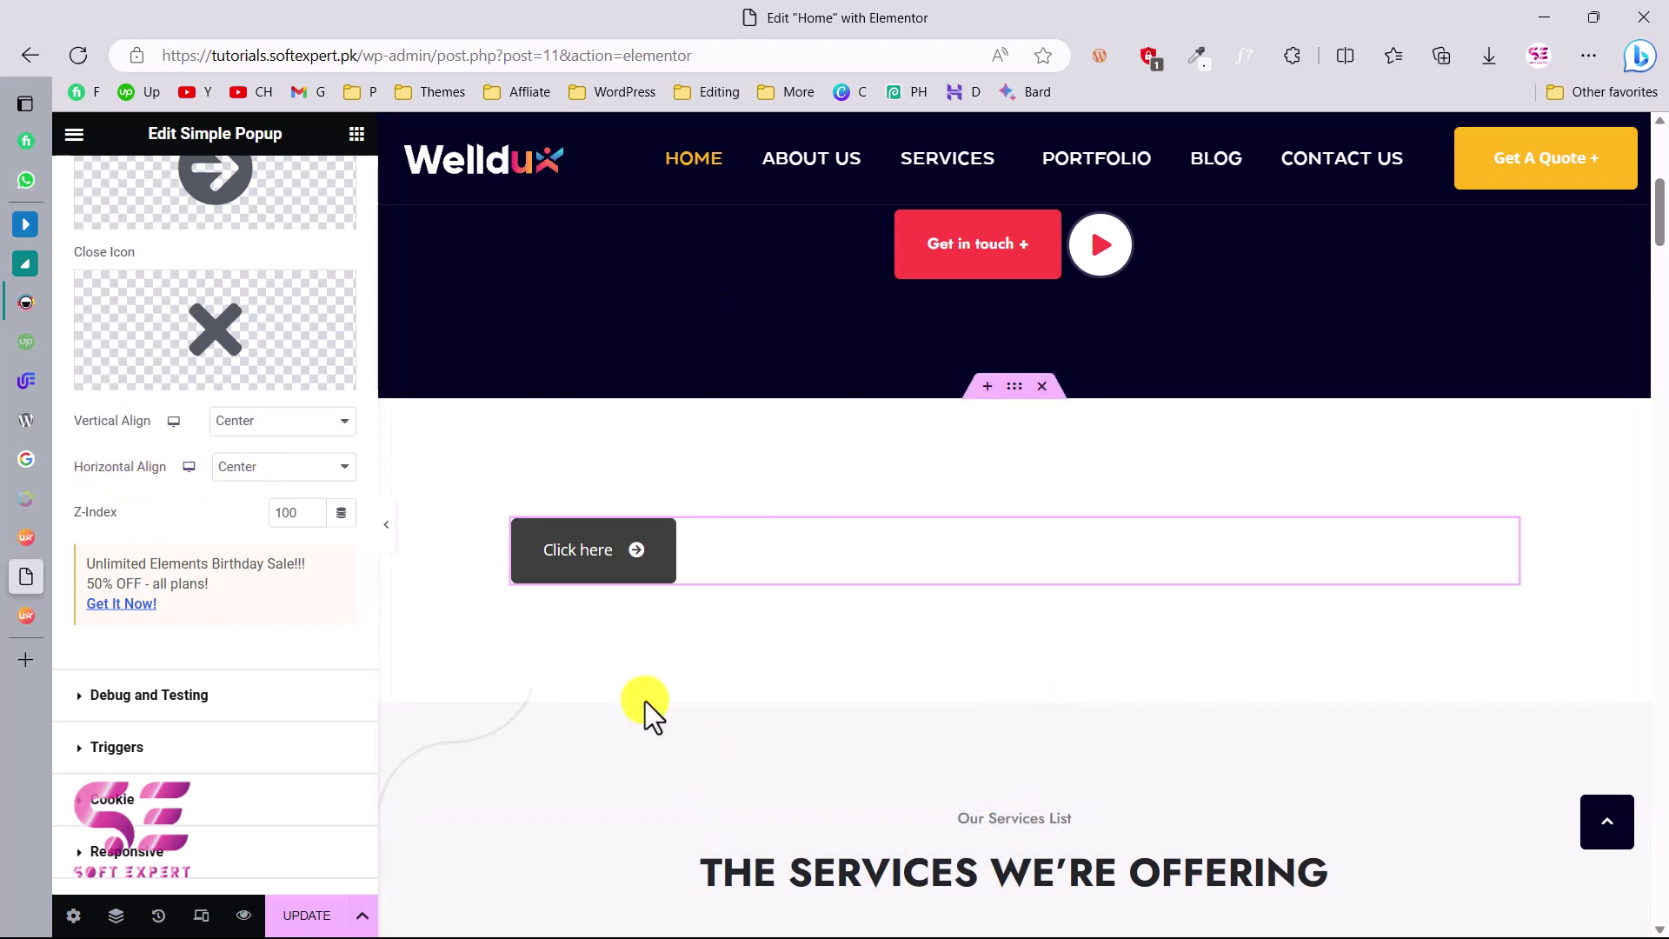
pyautogui.scroll(-1, 256, 617)
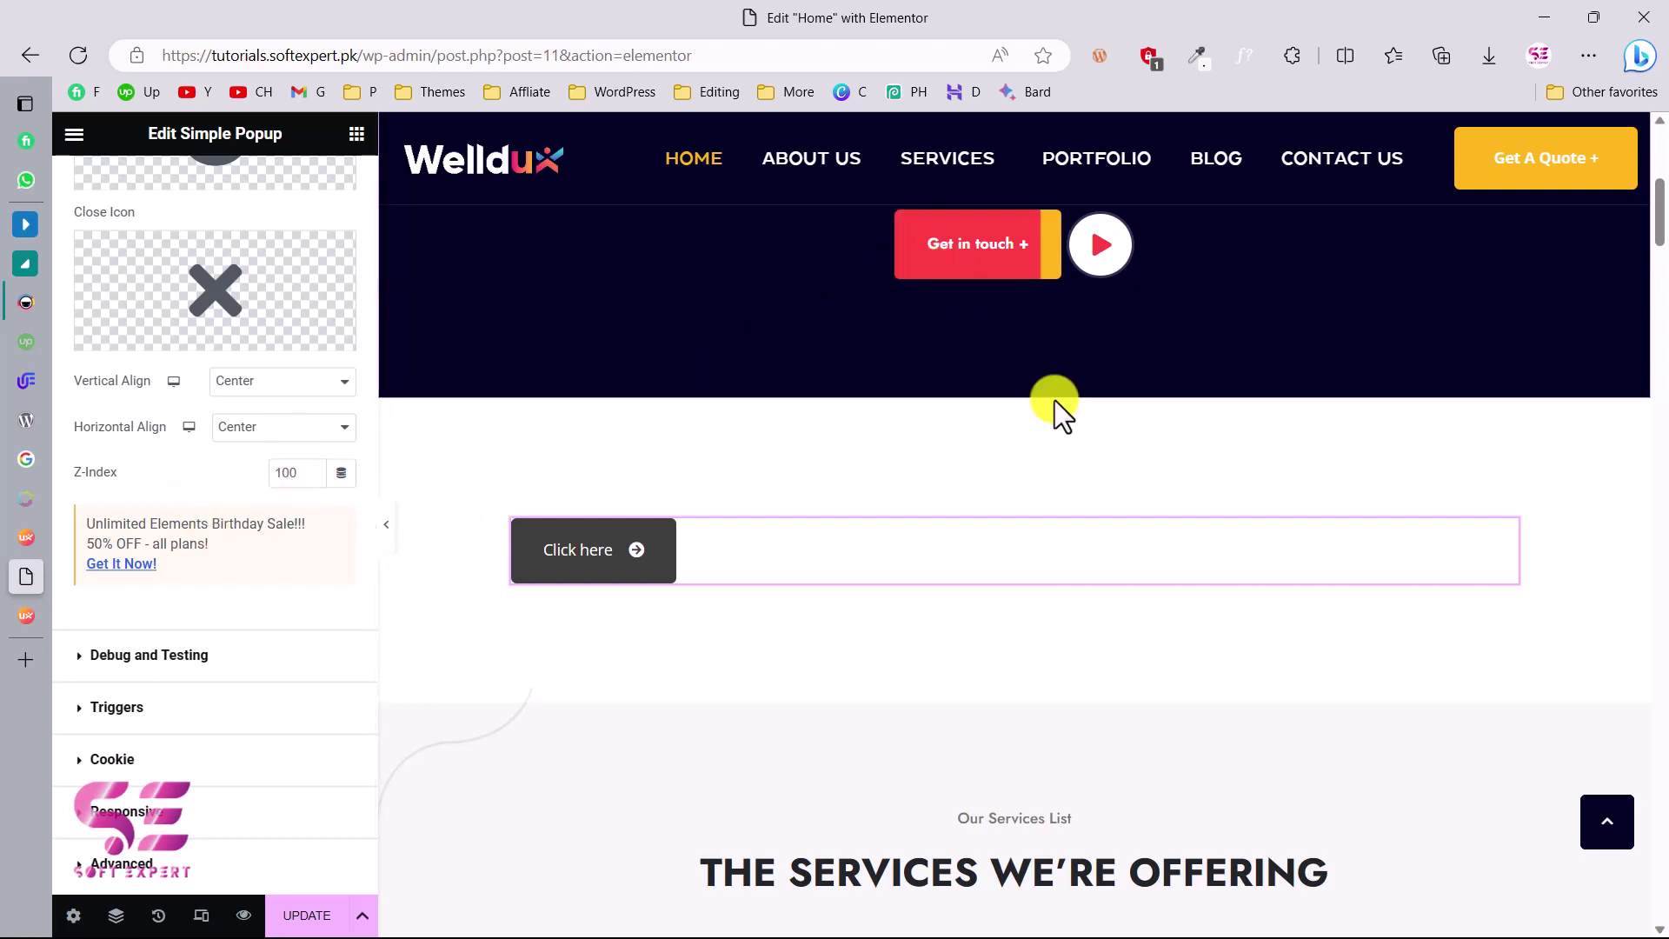
pyautogui.scroll(-3, 230, 543)
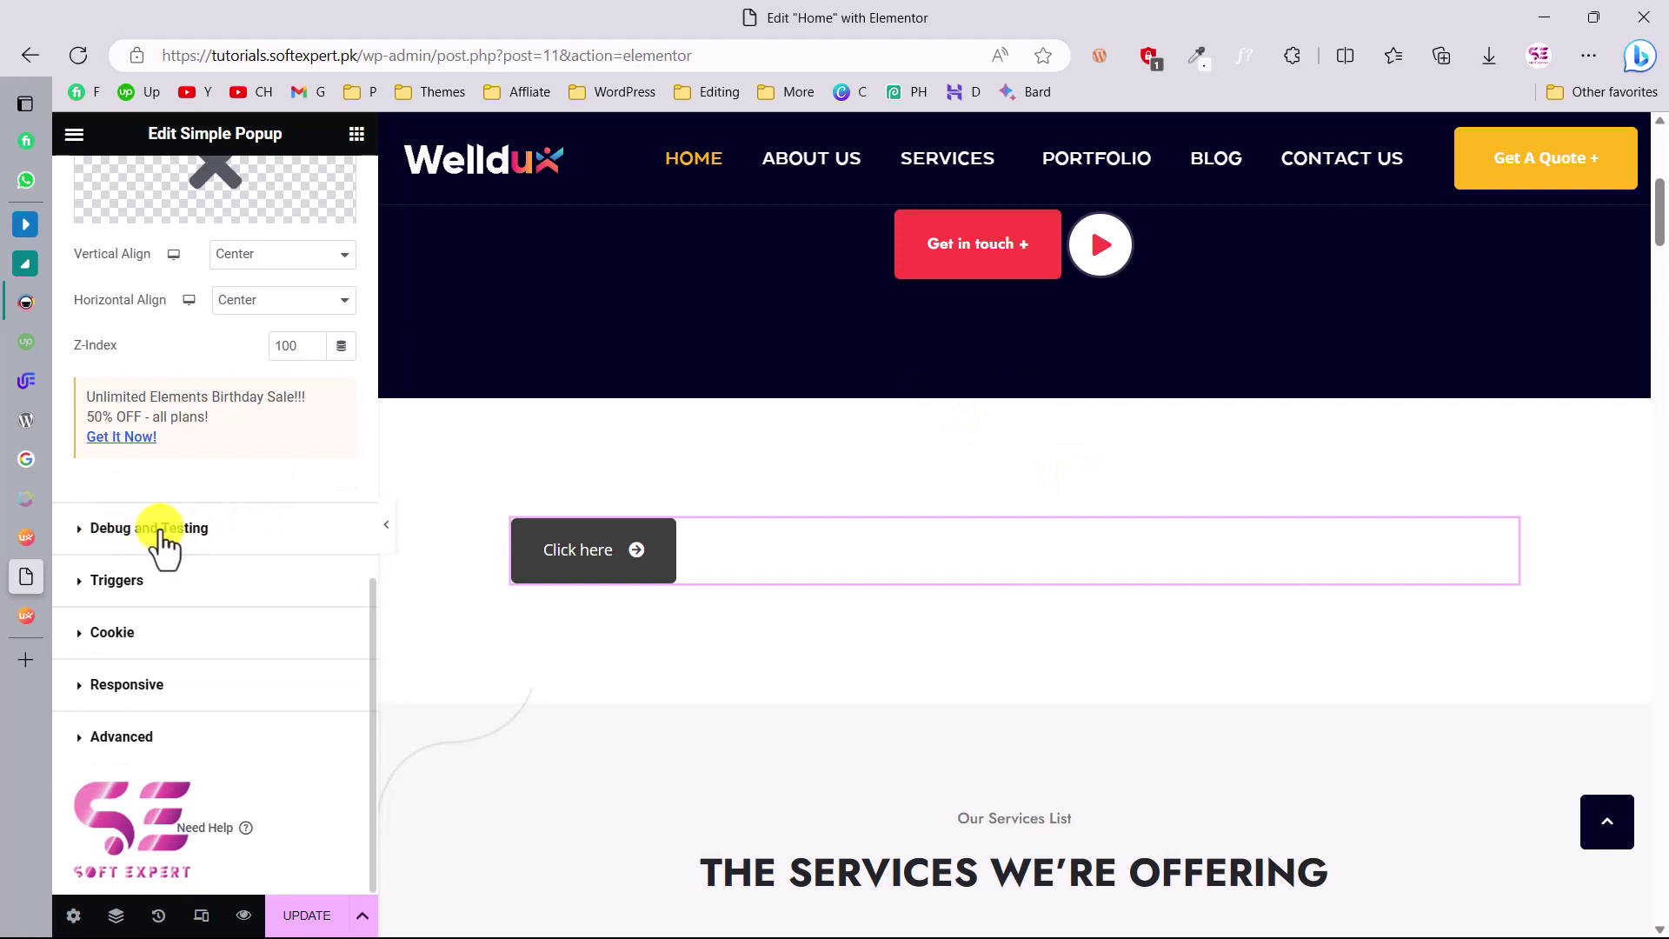
pyautogui.click(205, 534)
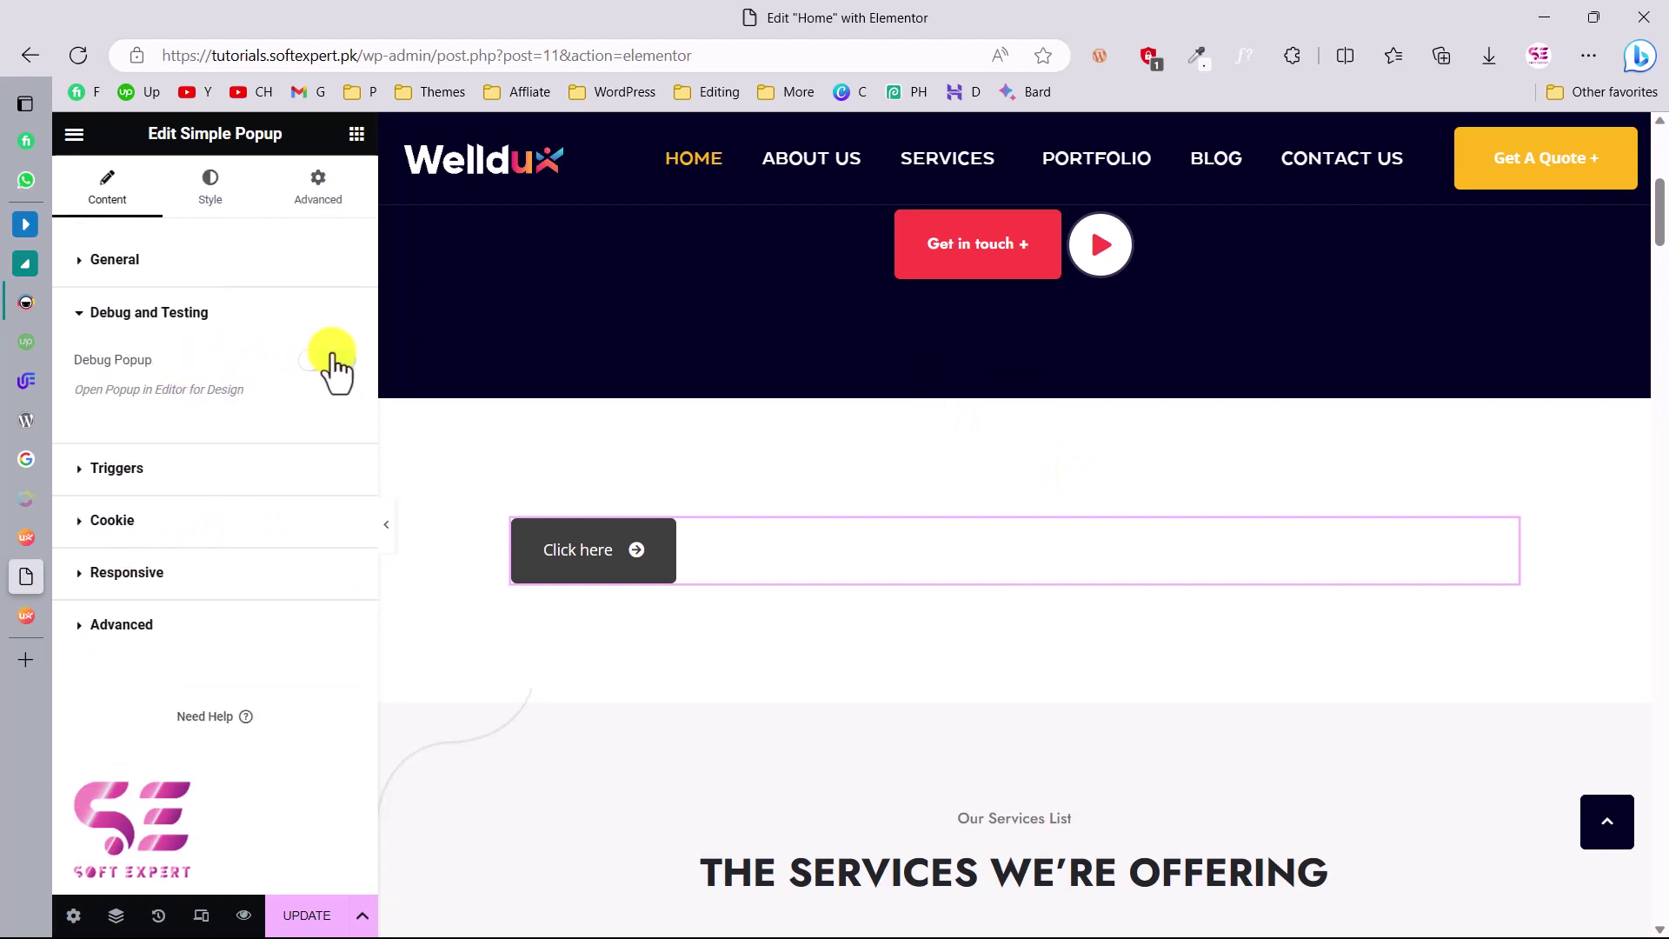
pyautogui.click(131, 469)
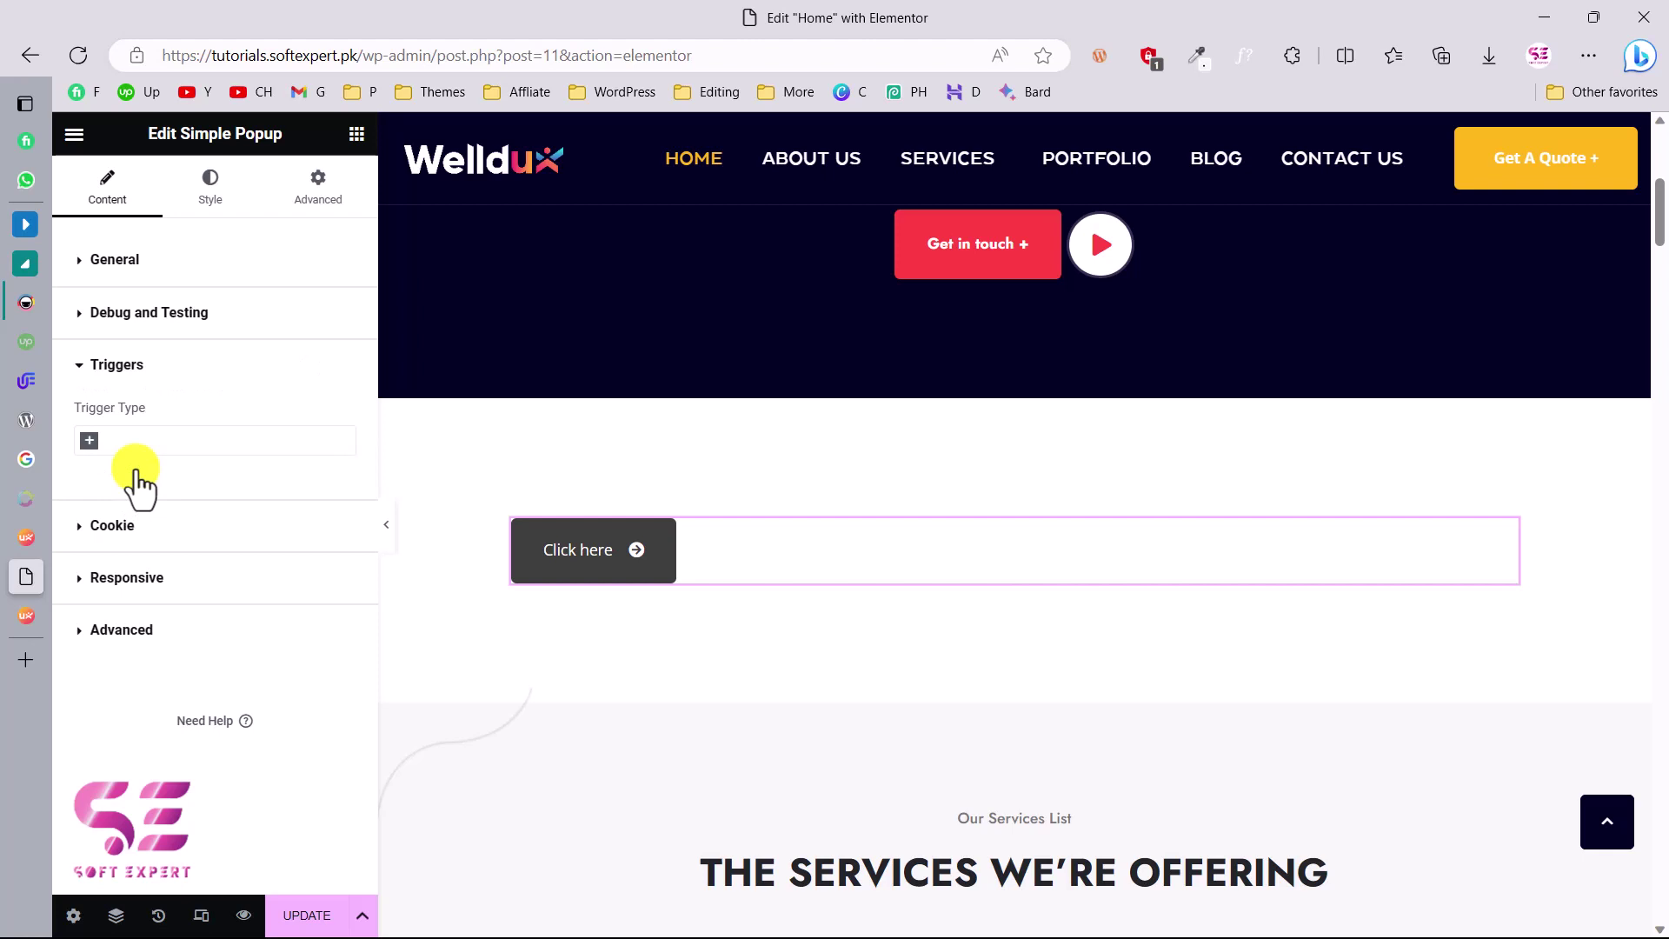
pyautogui.click(91, 441)
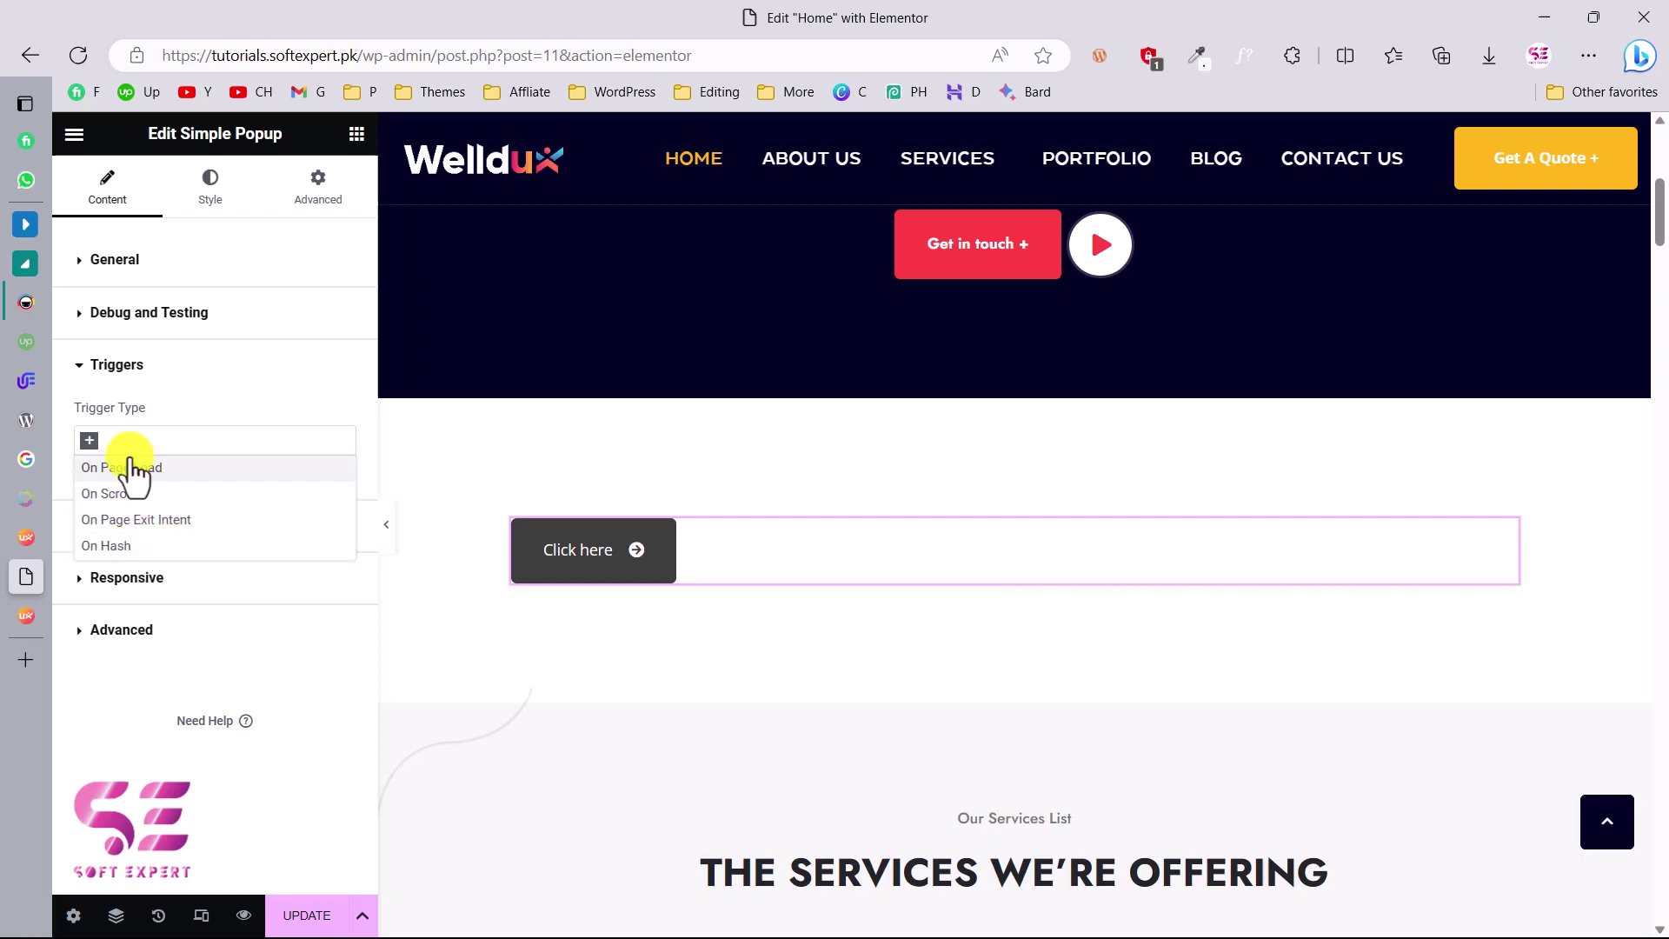
pyautogui.click(237, 391)
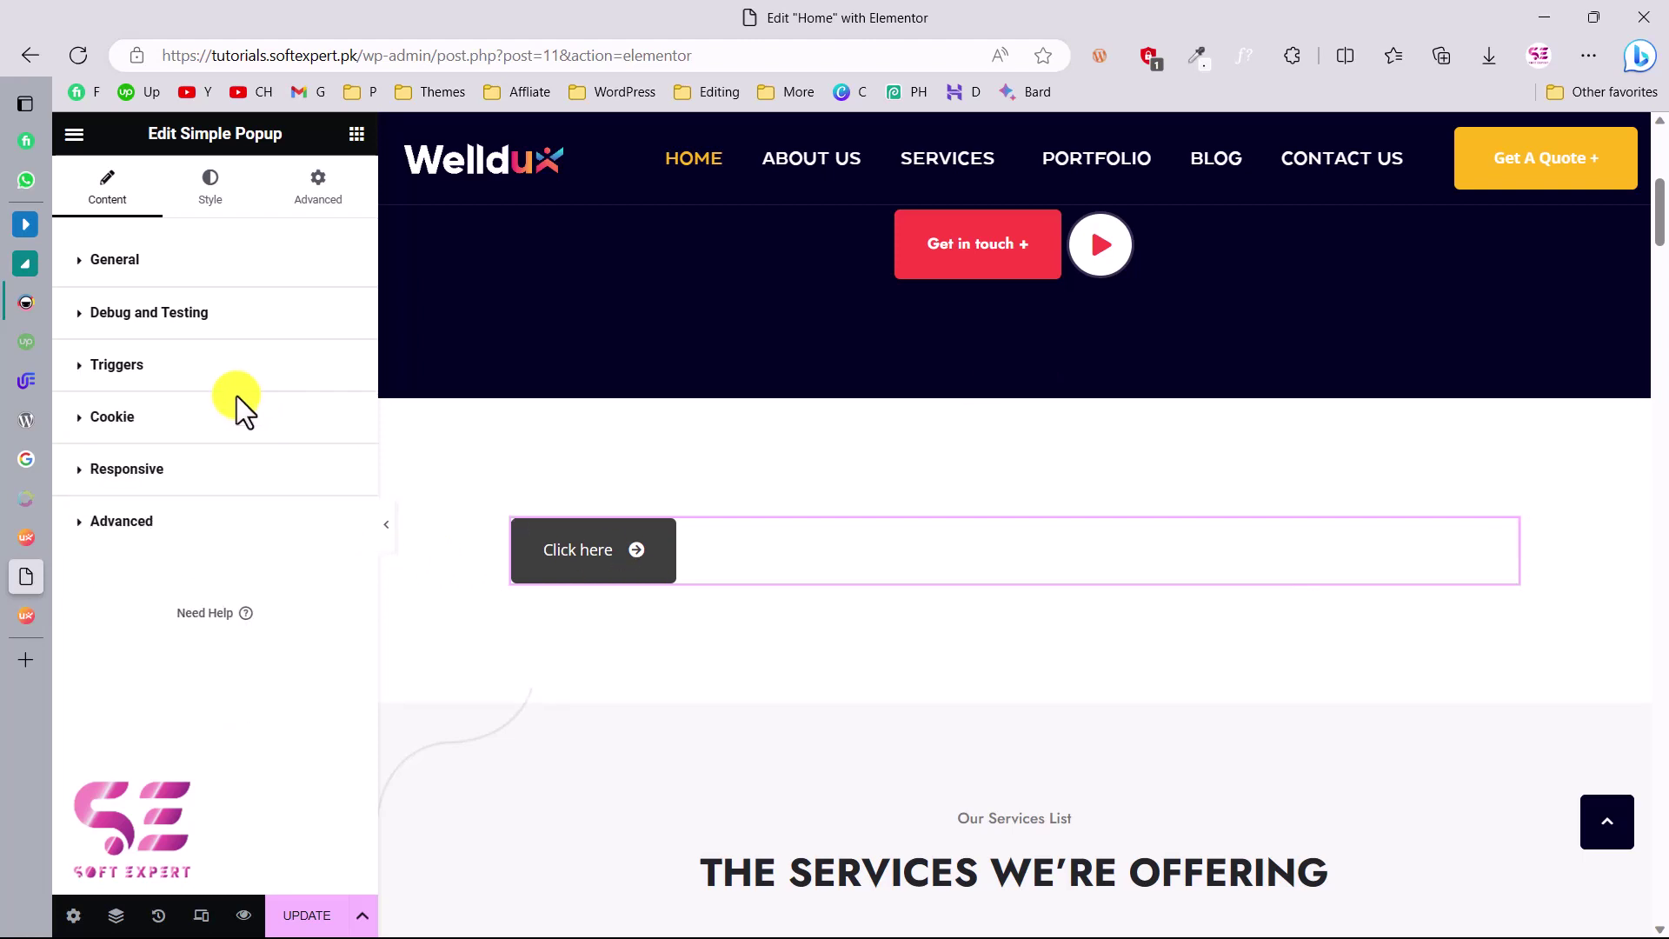
# Try out the popup's Enable Cookie option to view its expiration settings, then turn it off again.
pyautogui.click(131, 420)
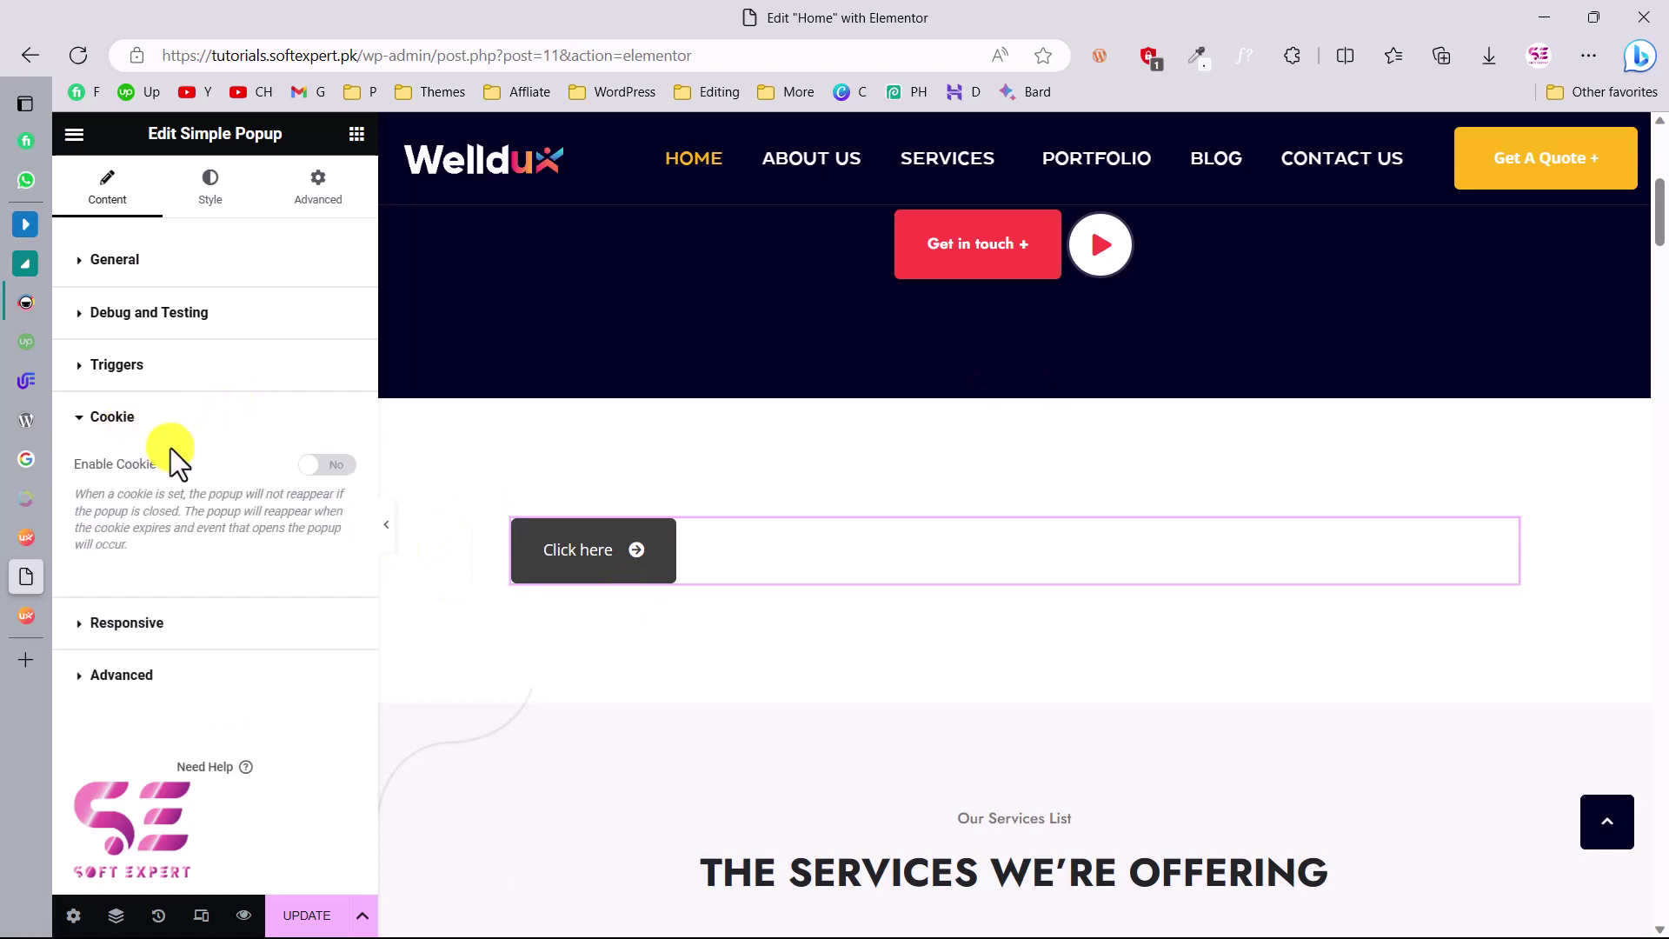
pyautogui.click(327, 470)
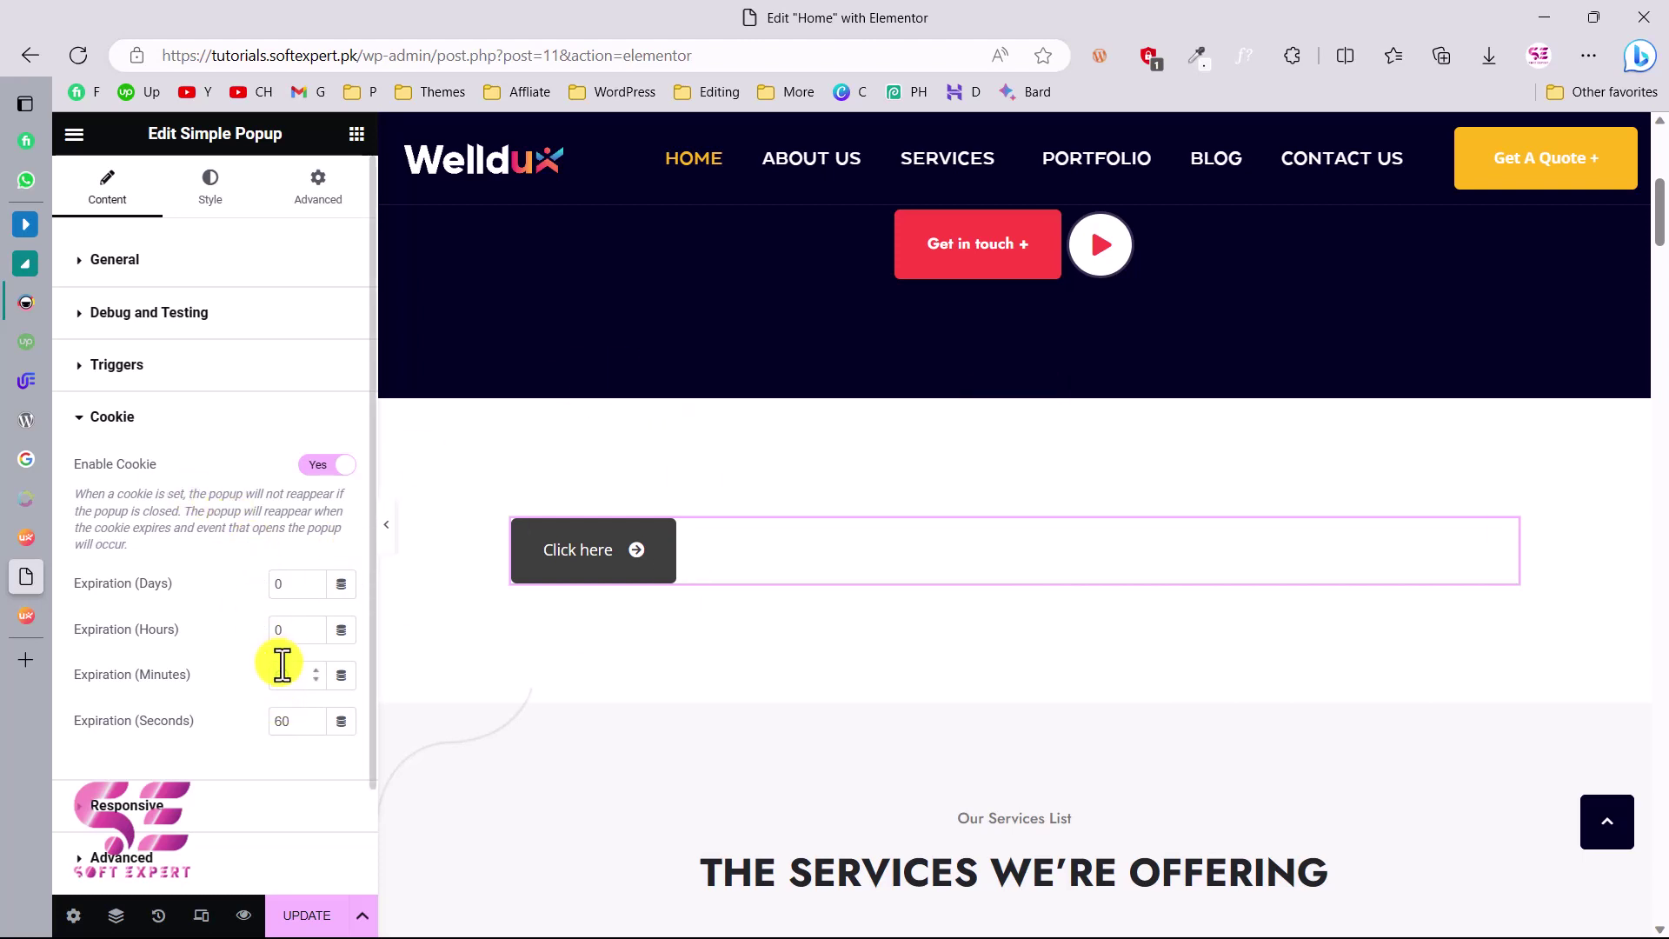
pyautogui.click(322, 469)
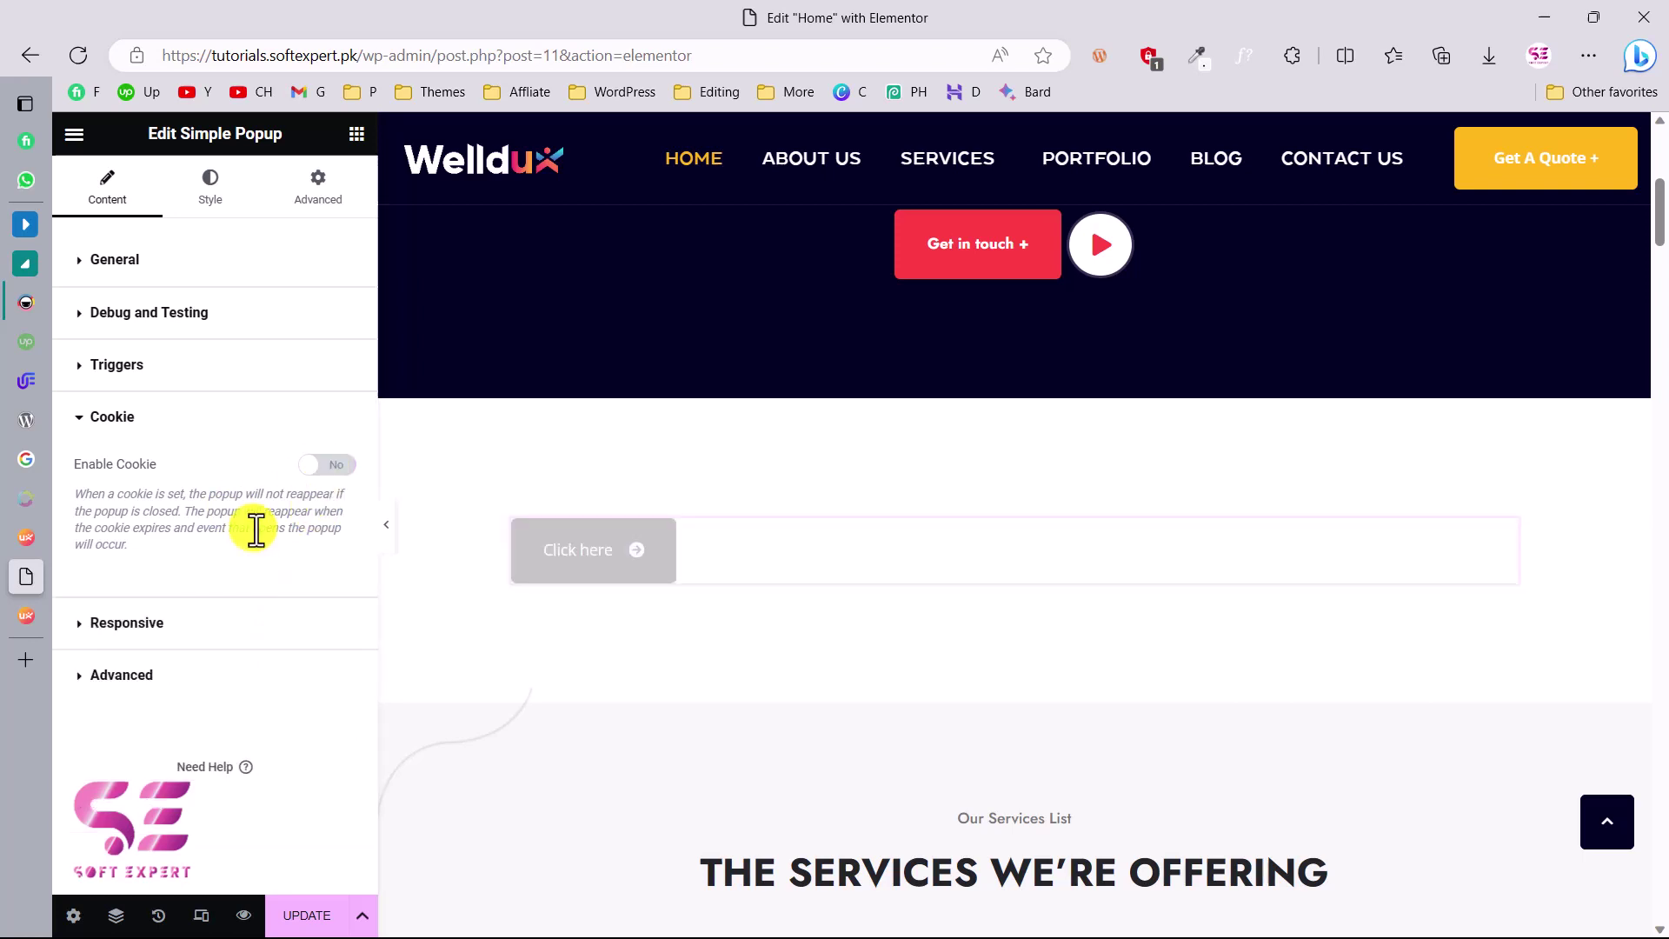
# Enable Responsive Mode for the popup and review the widget's advanced debugging options.
pyautogui.click(179, 624)
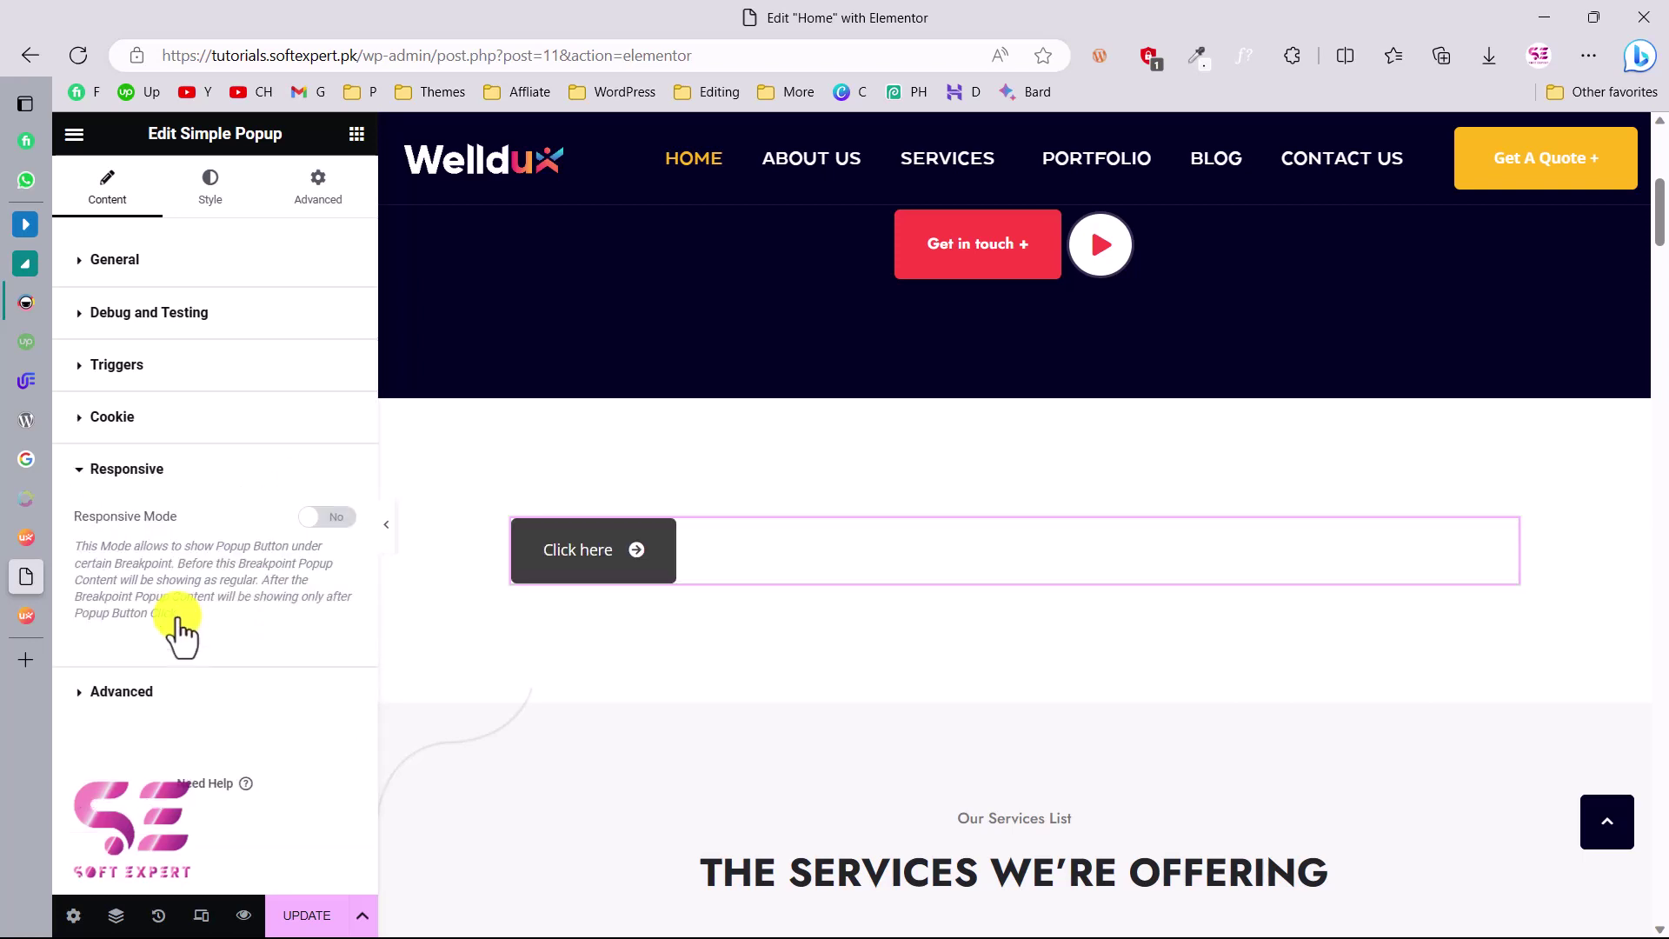
pyautogui.click(333, 519)
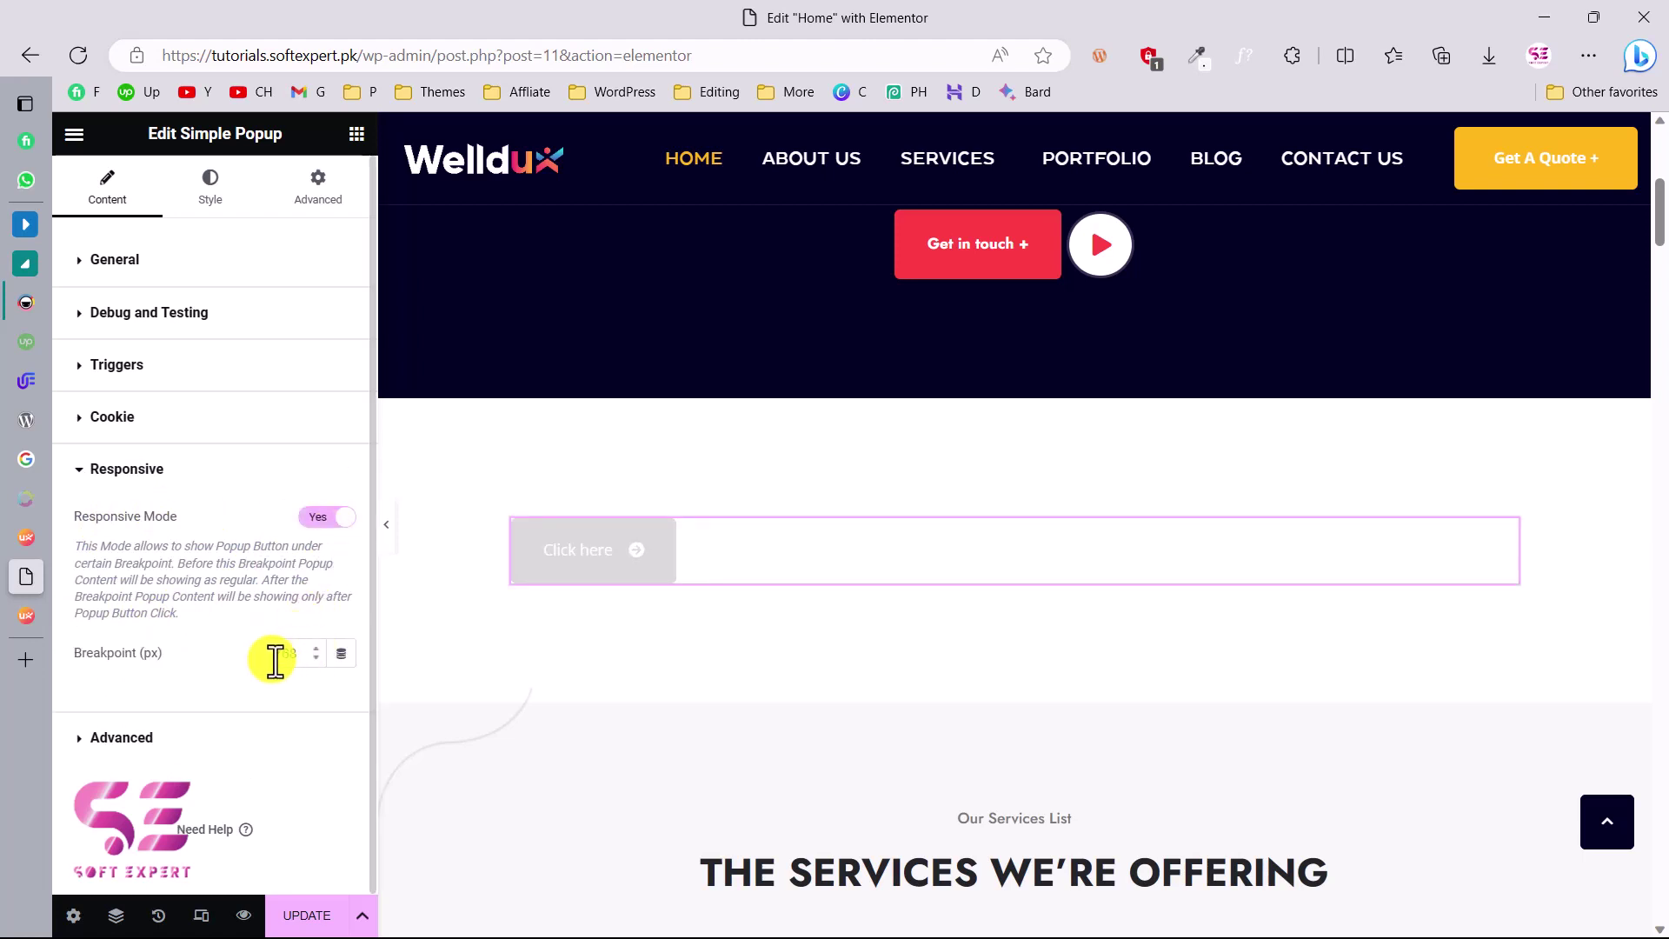
pyautogui.click(122, 739)
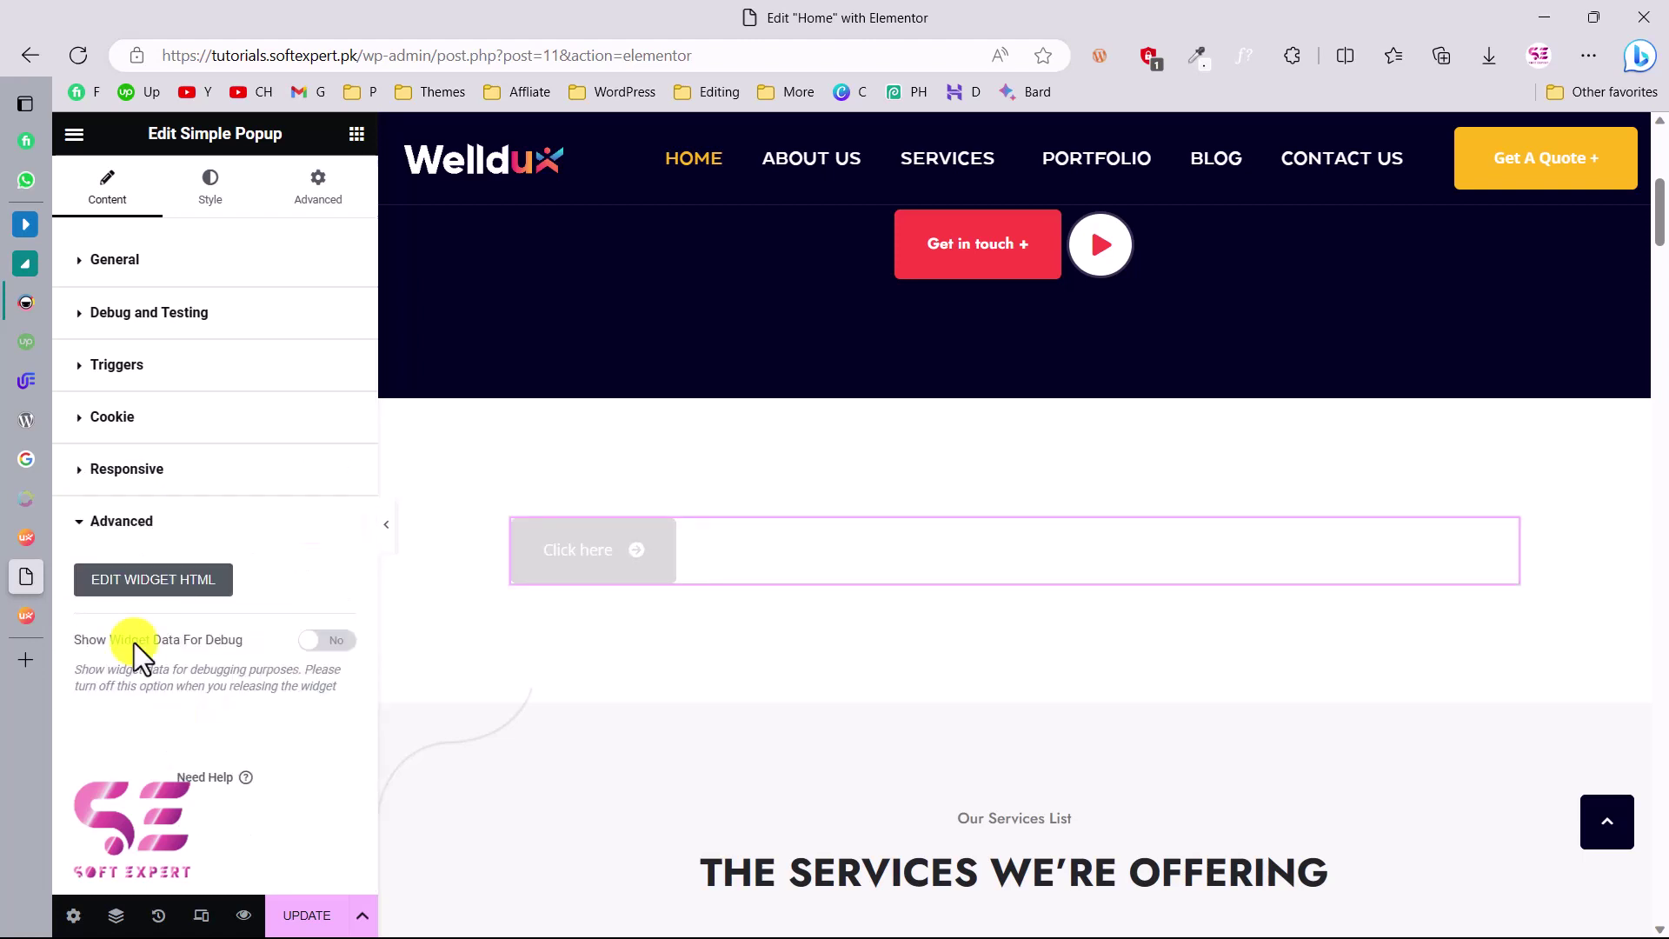
pyautogui.click(170, 581)
pyautogui.click(149, 521)
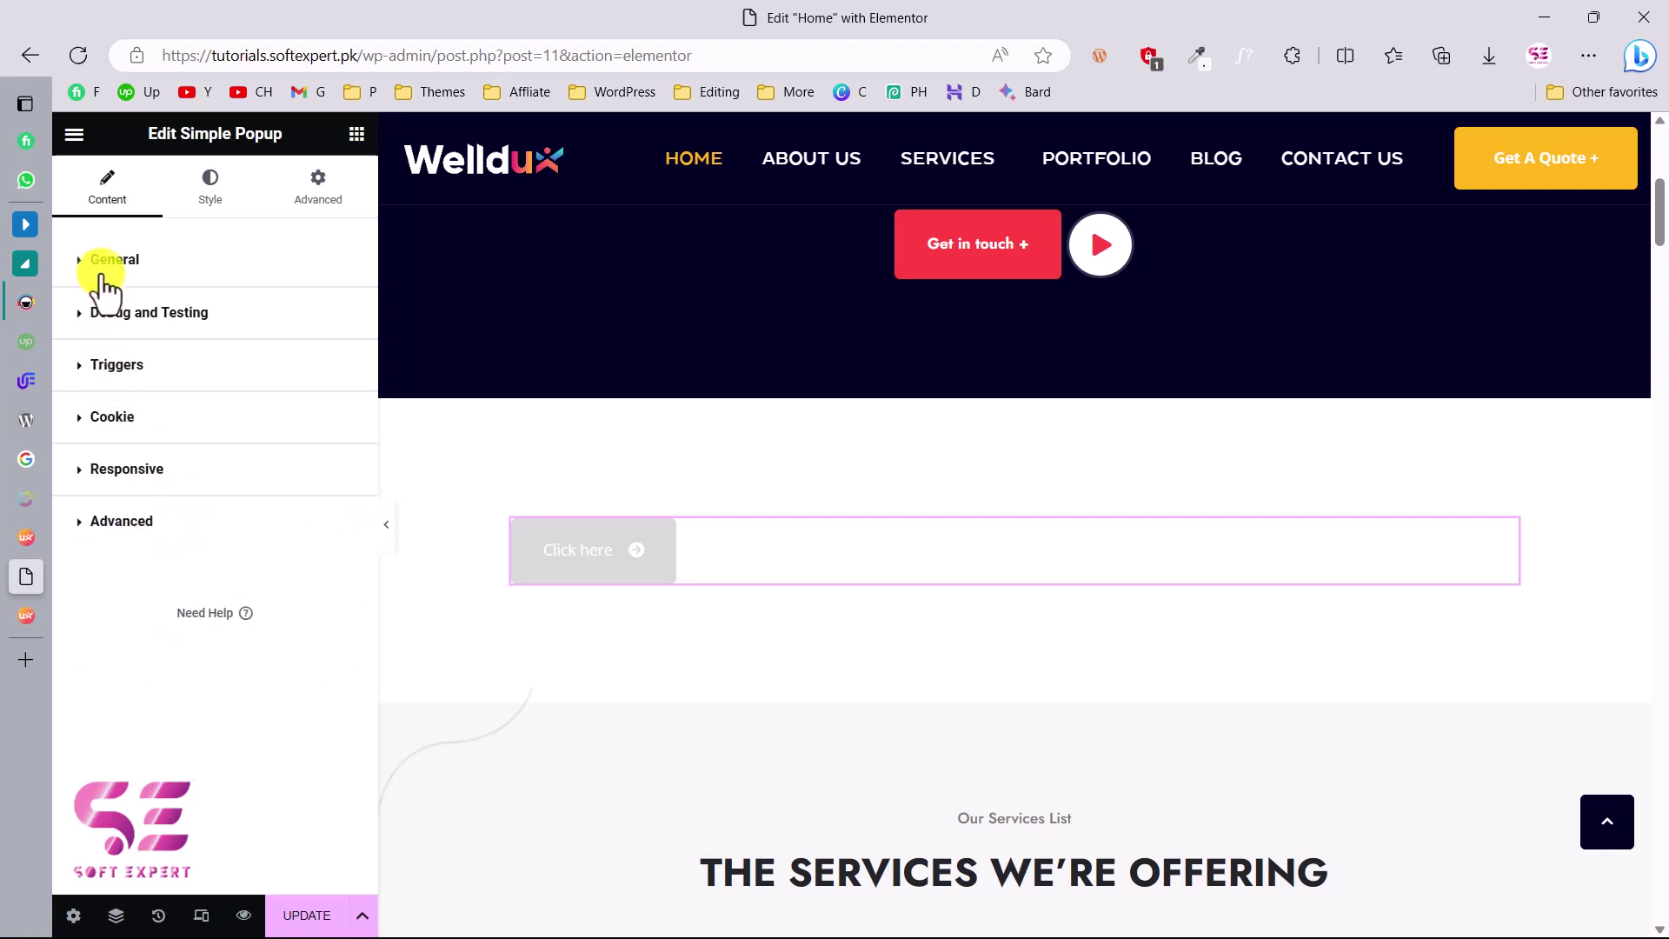
# Check the popup source choices, keep Text Editor as the source and update the Home page.
pyautogui.click(101, 274)
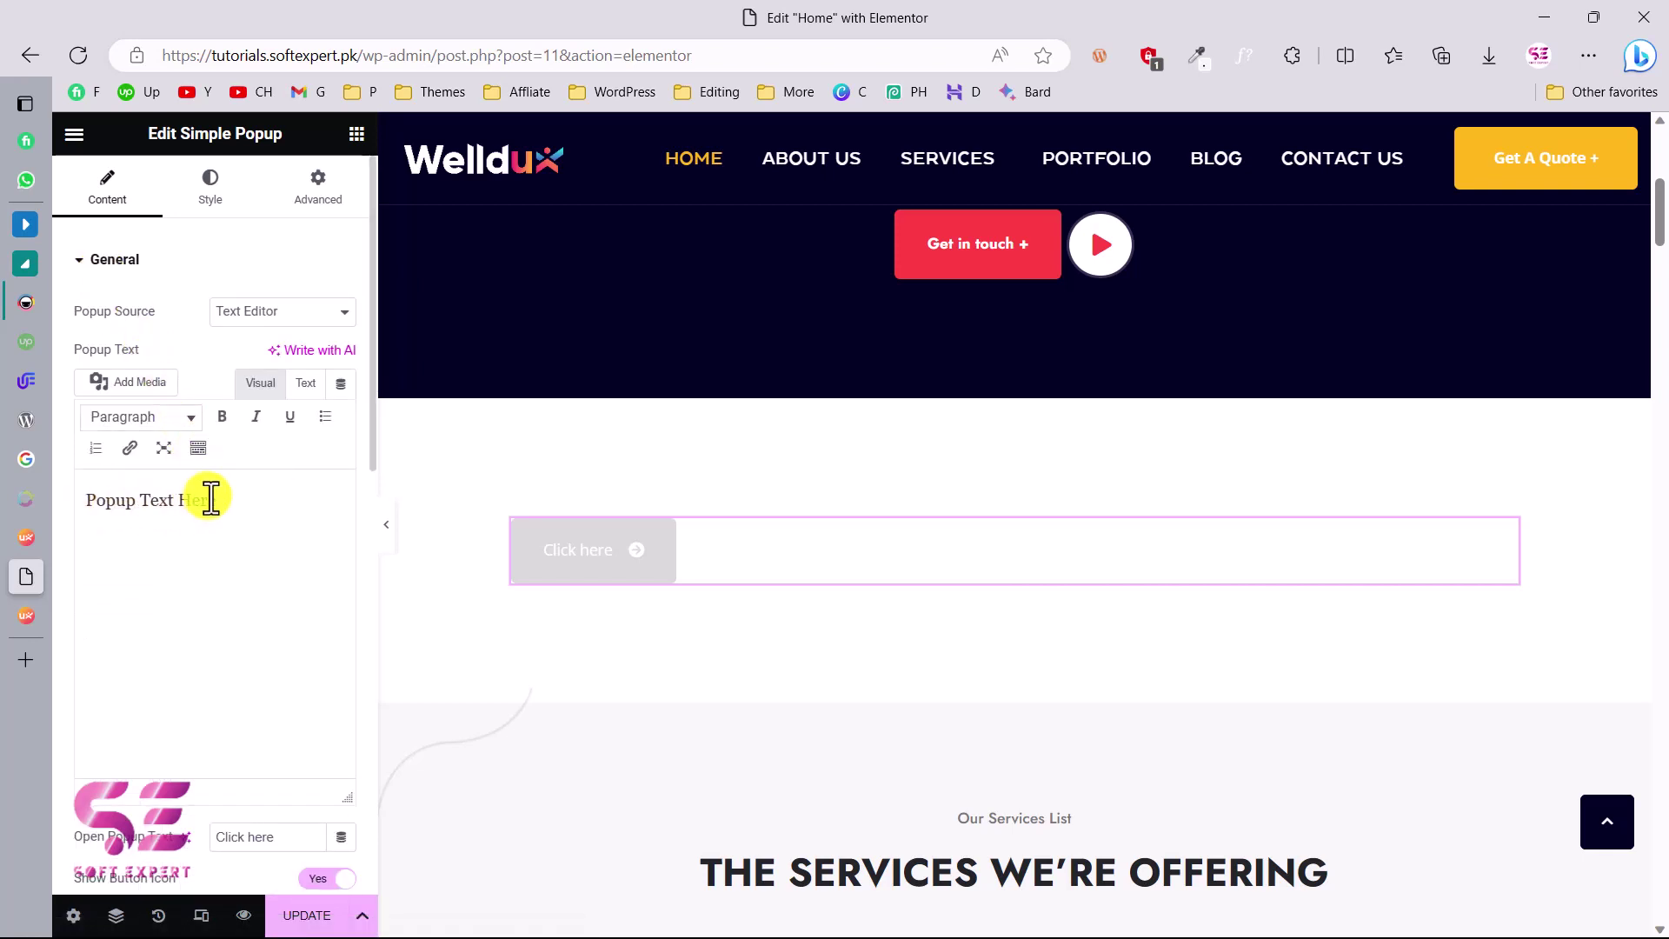
pyautogui.click(266, 316)
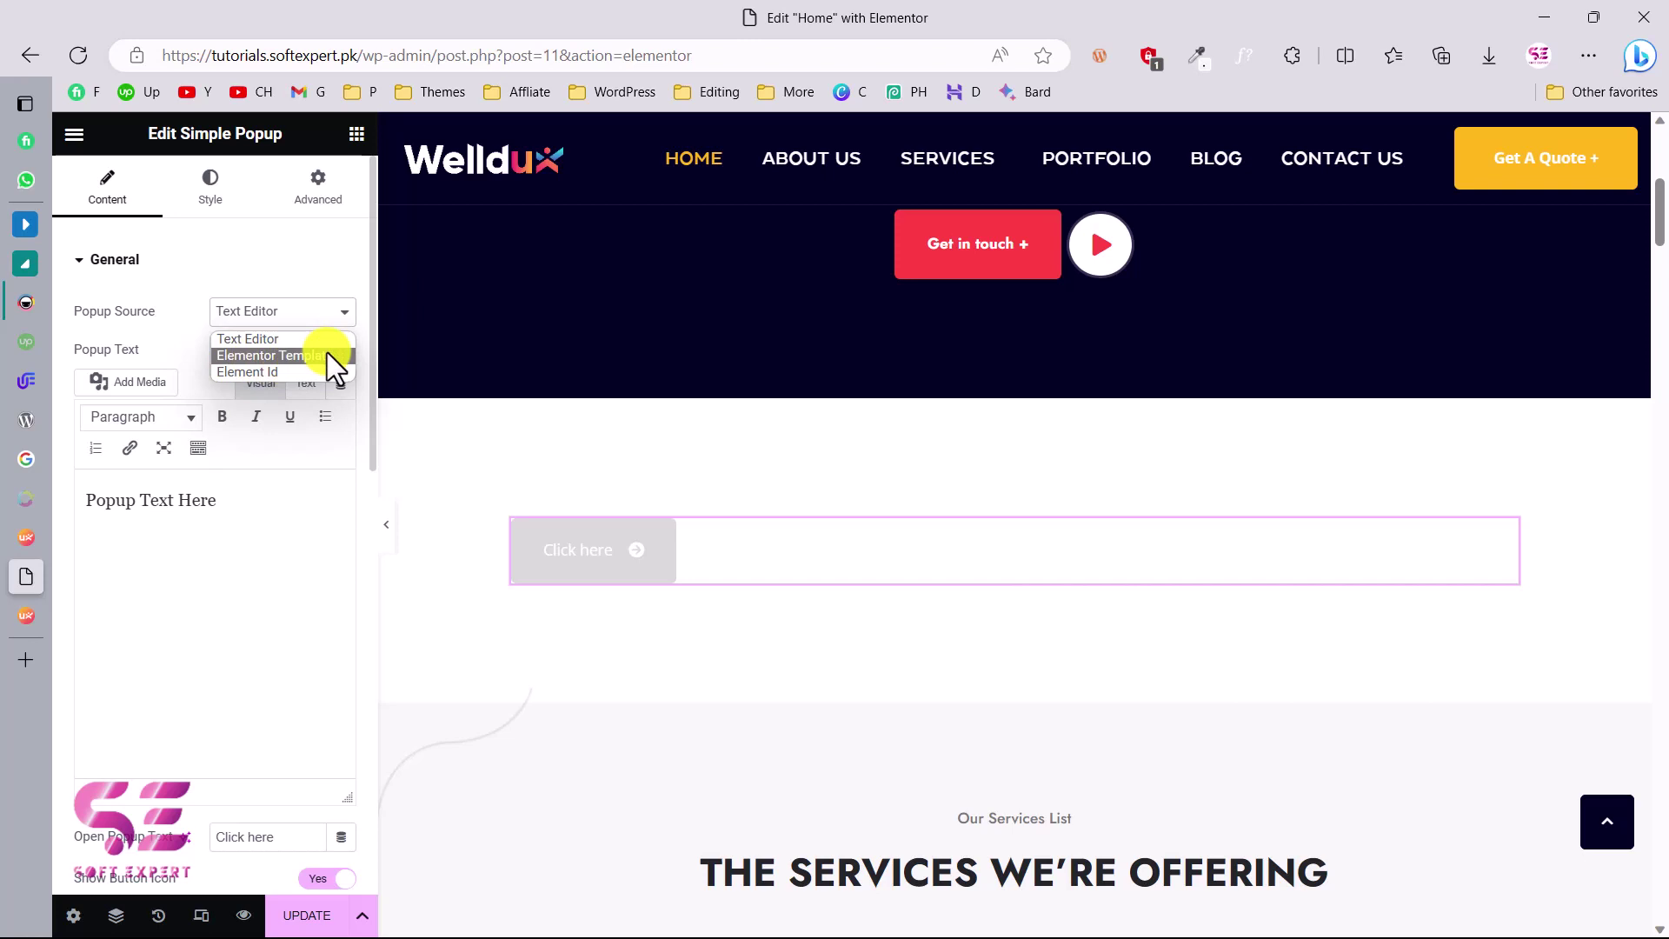
pyautogui.click(215, 339)
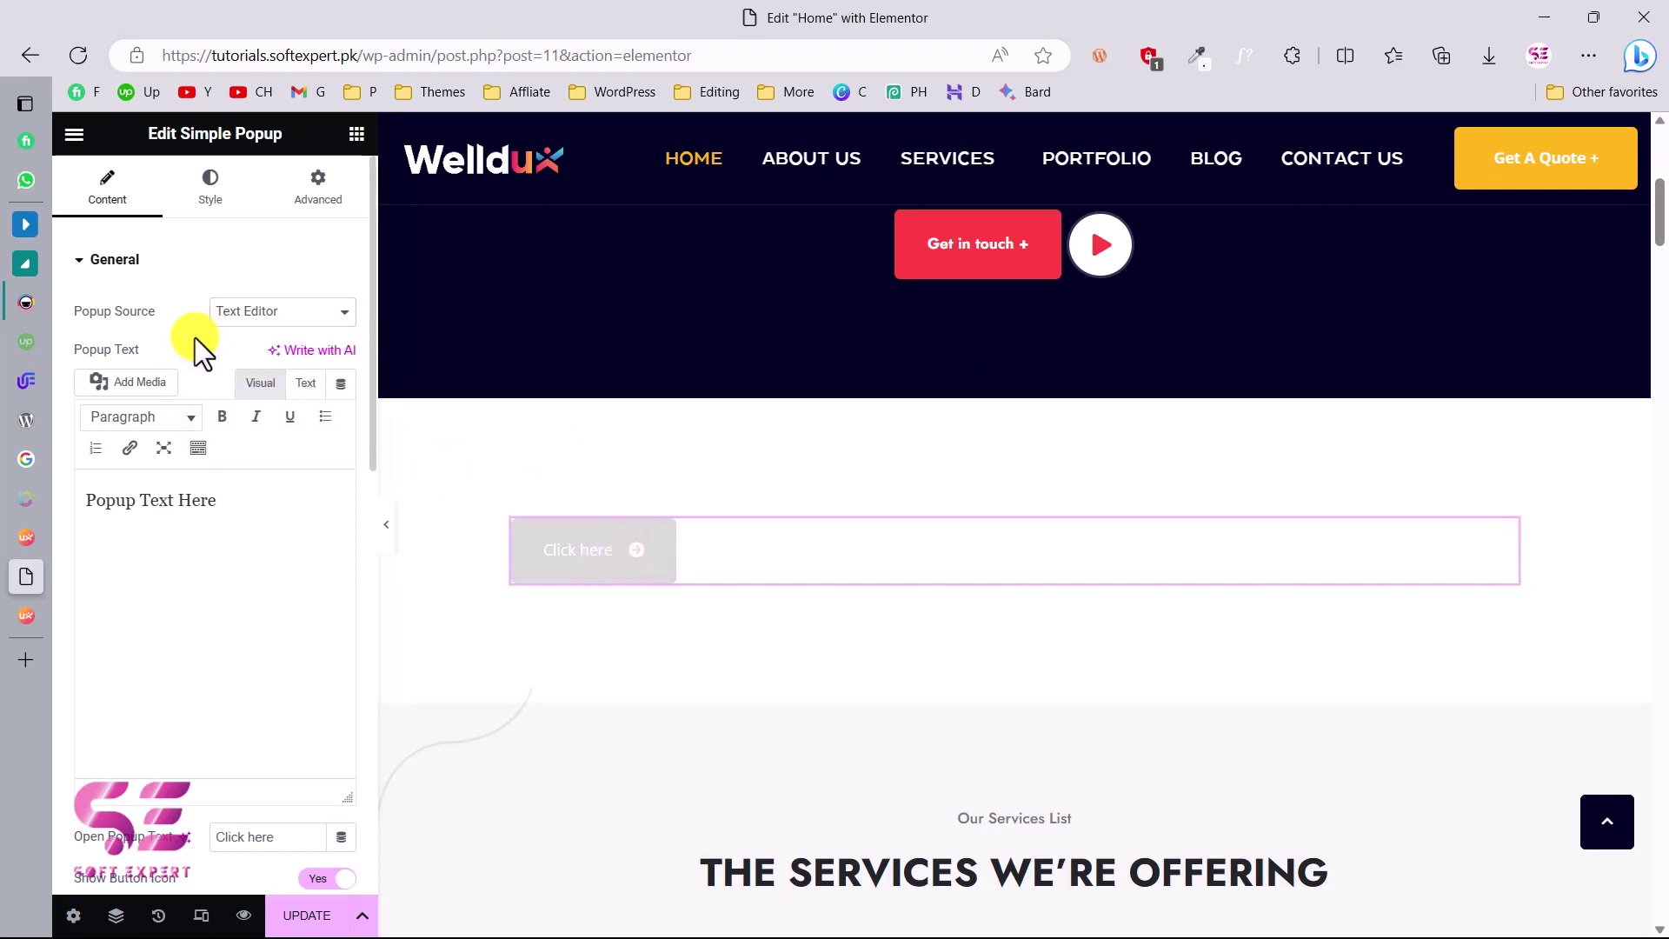
pyautogui.click(310, 918)
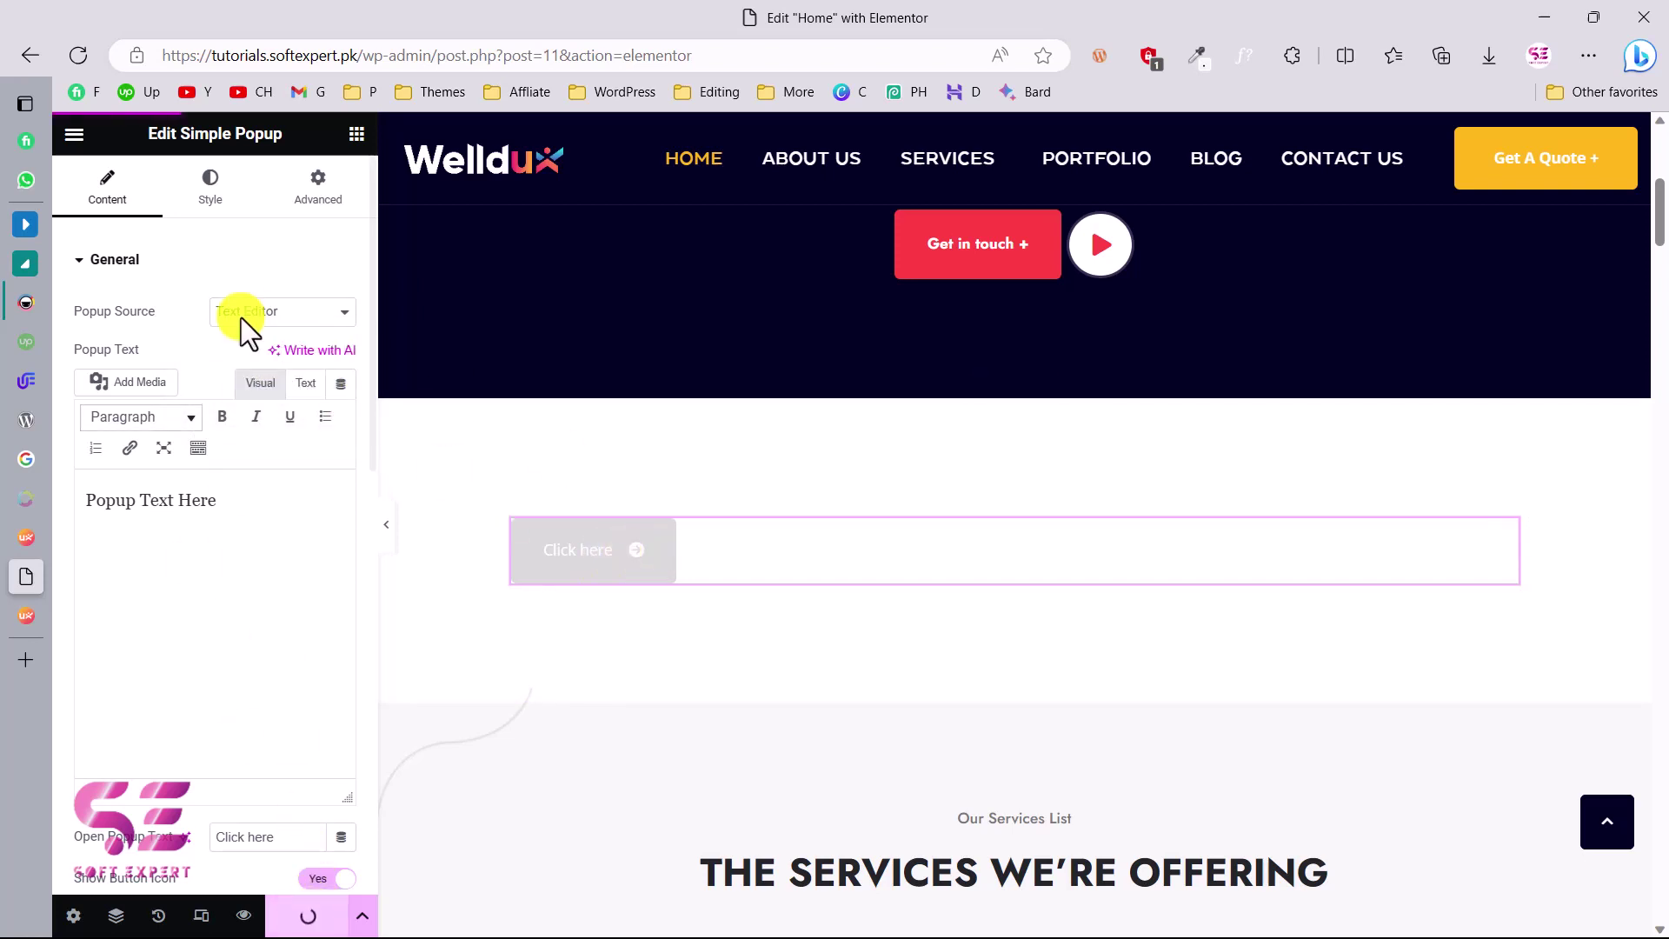
# Switch to the WordPress dashboard and open the list of saved Elementor templates.
pyautogui.click(33, 541)
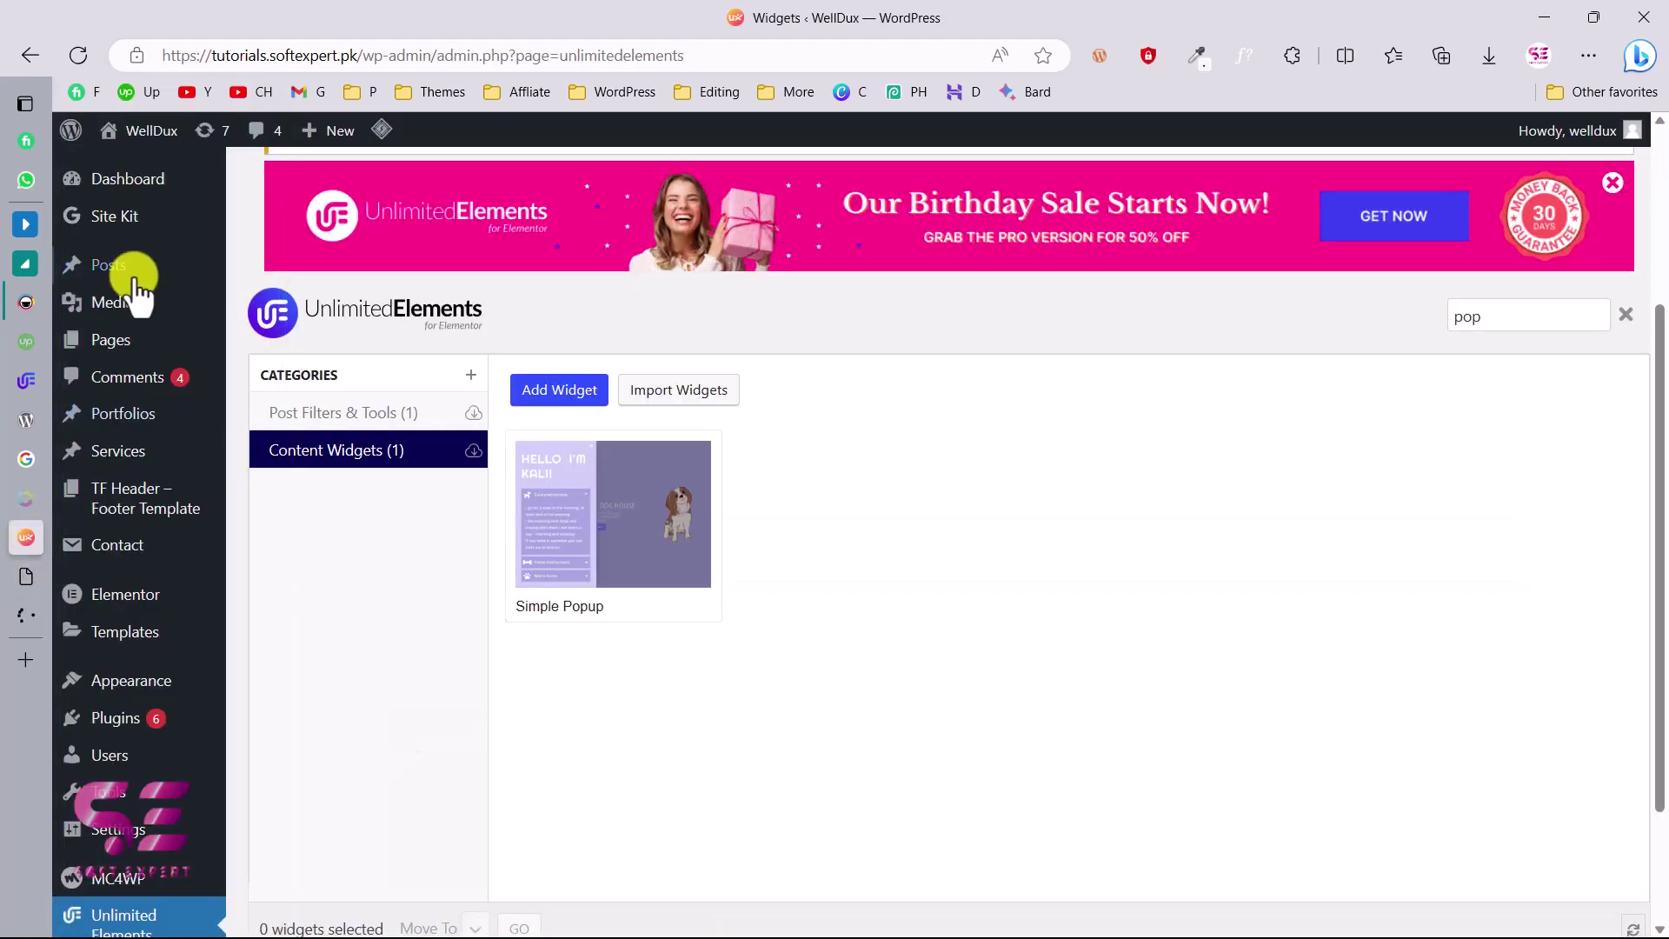
pyautogui.scroll(3, 174, 327)
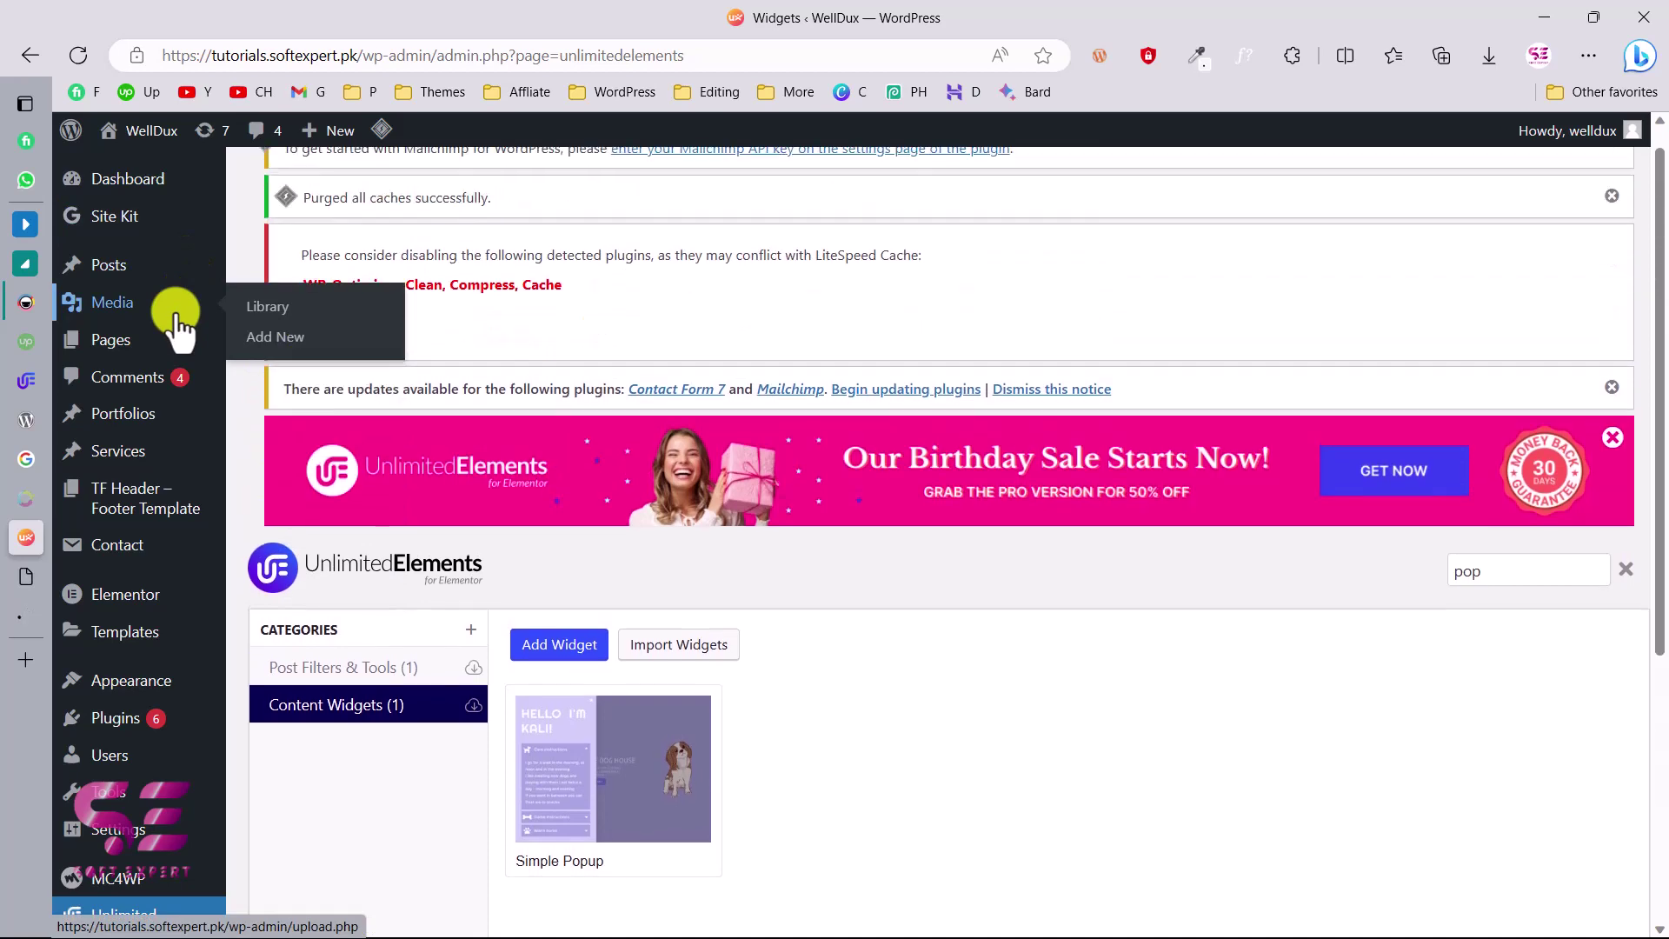
pyautogui.moveTo(155, 635)
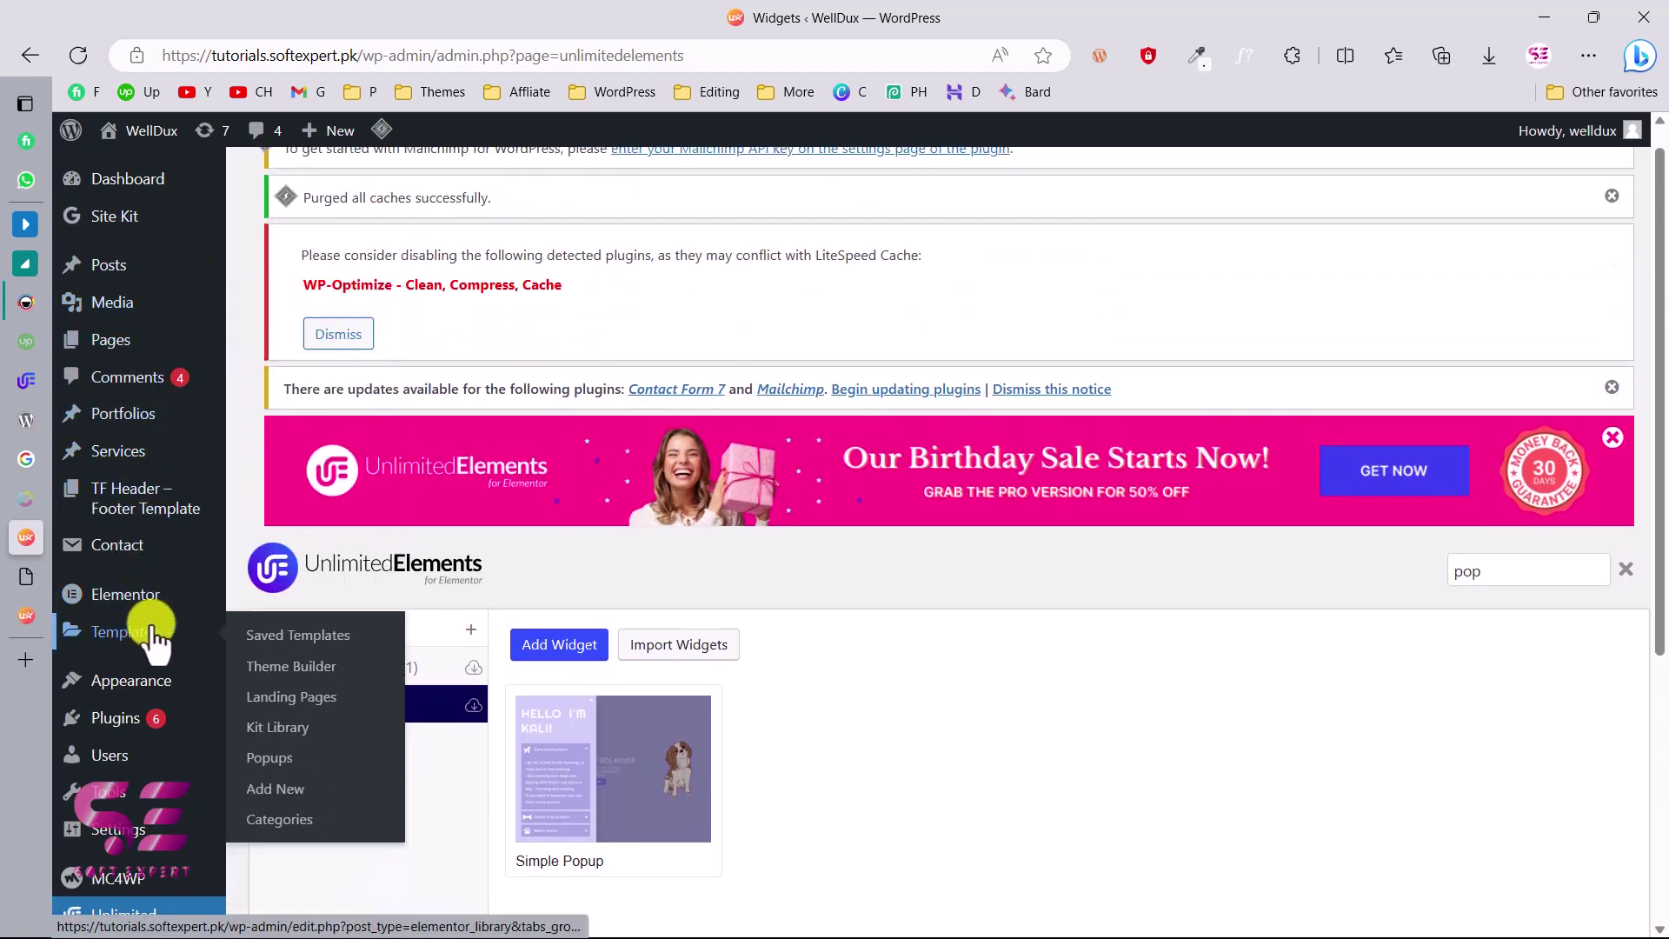
pyautogui.click(275, 635)
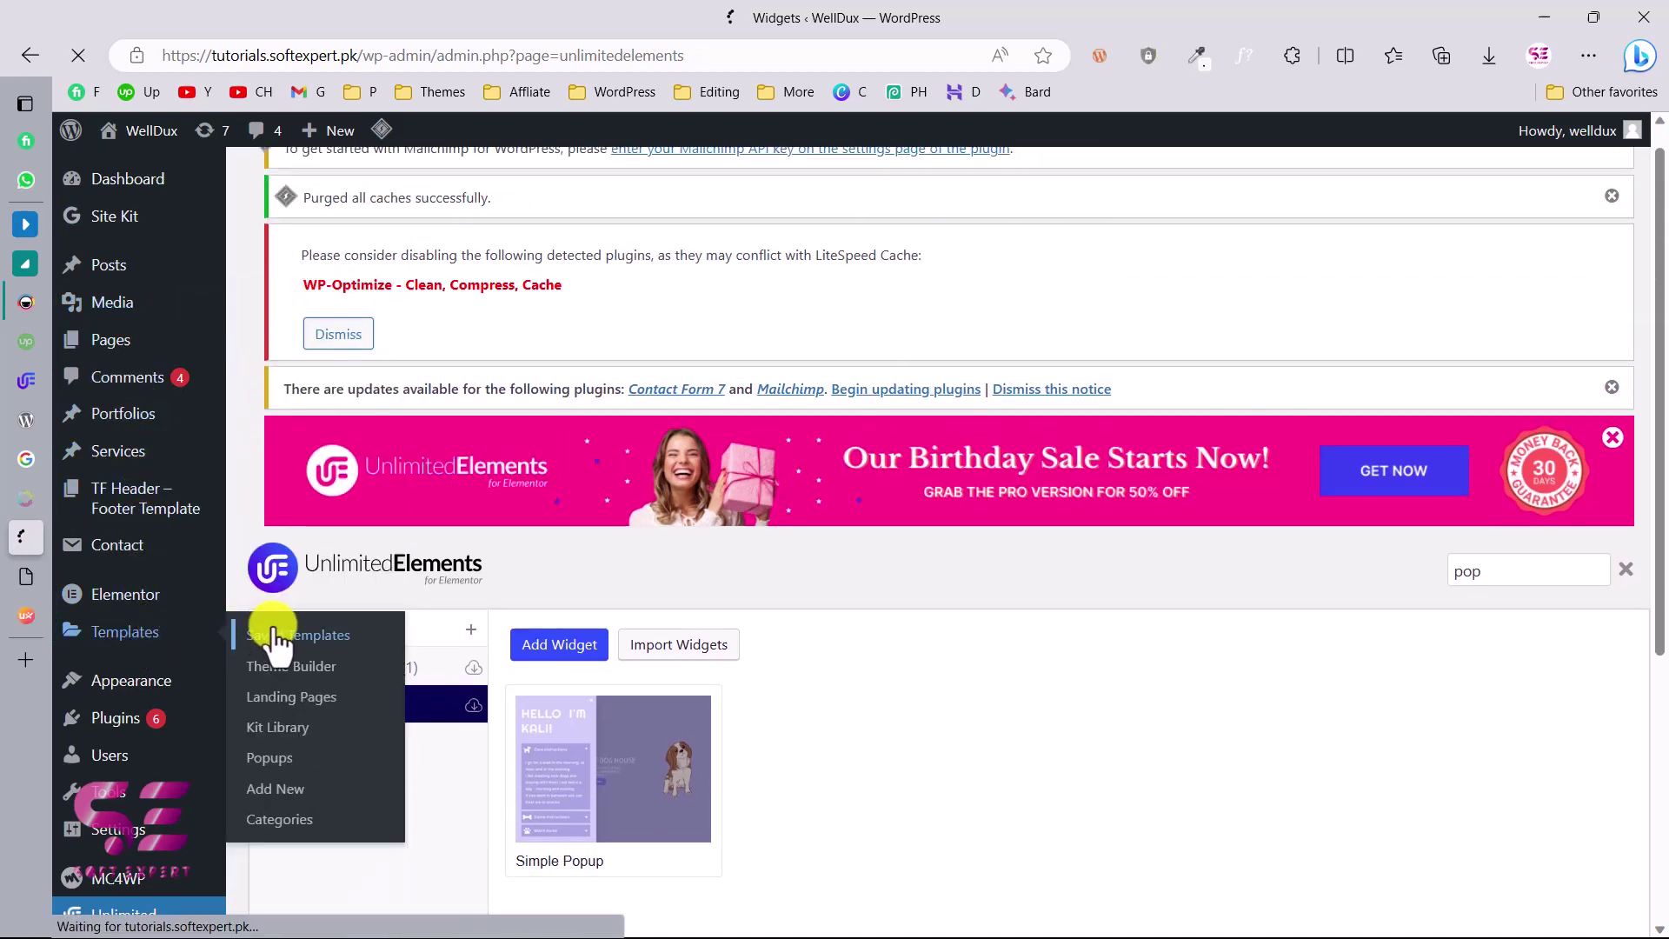
pyautogui.scroll(4, 352, 457)
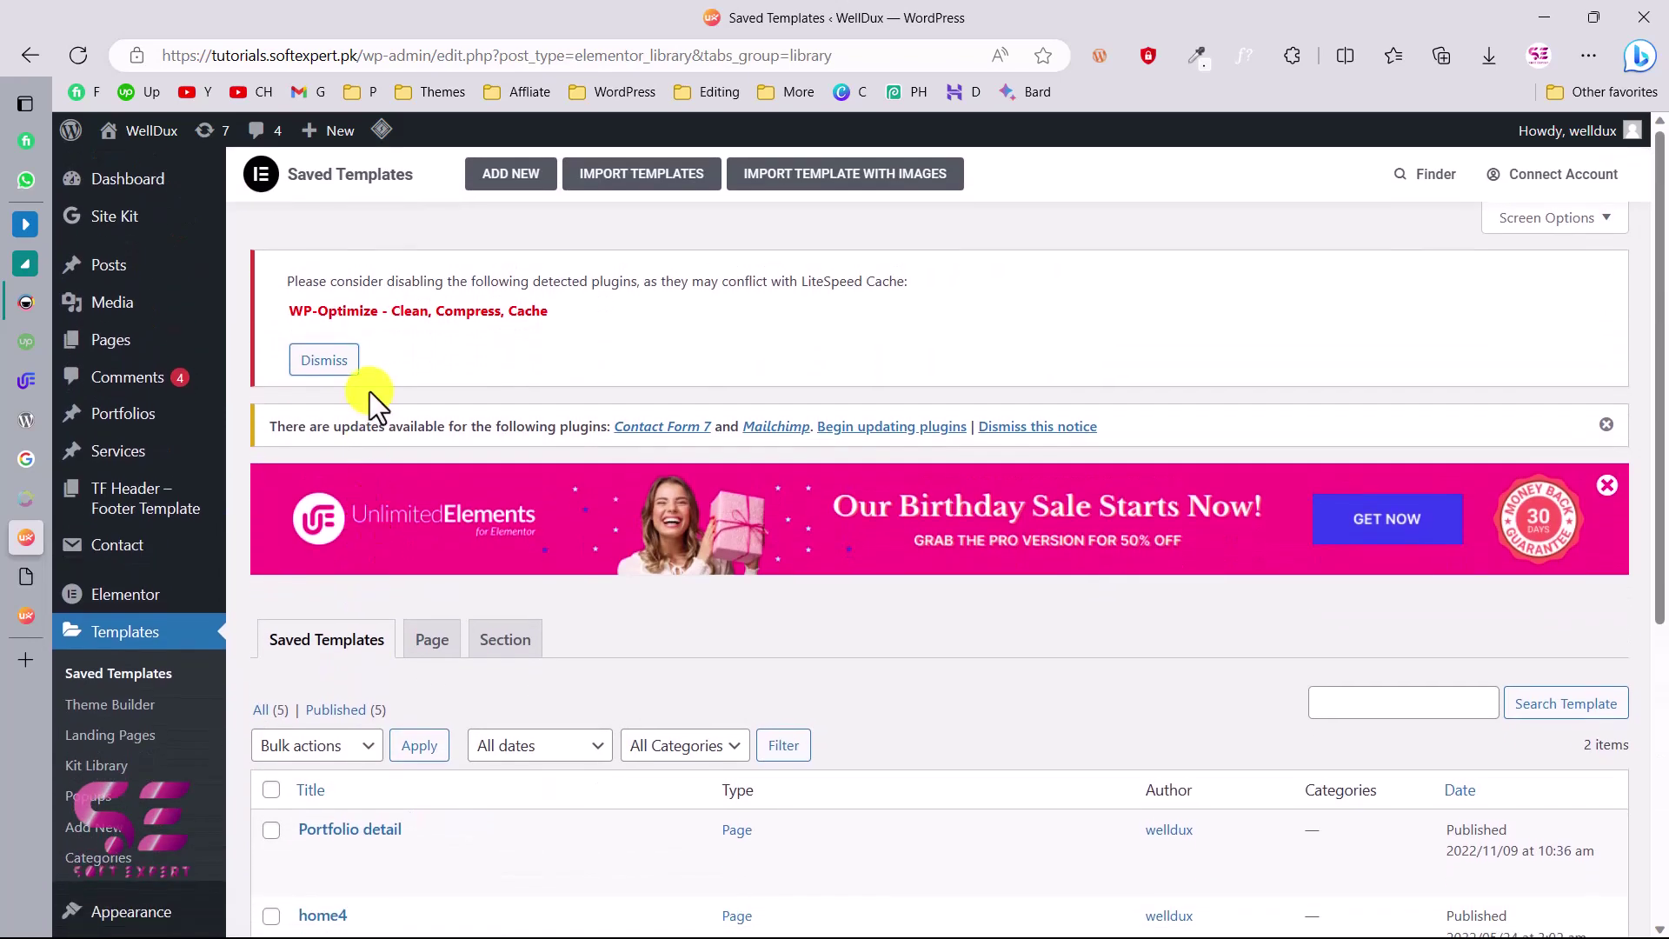
# Create a new Elementor template of type Section named "popup".
pyautogui.click(513, 185)
pyautogui.click(942, 518)
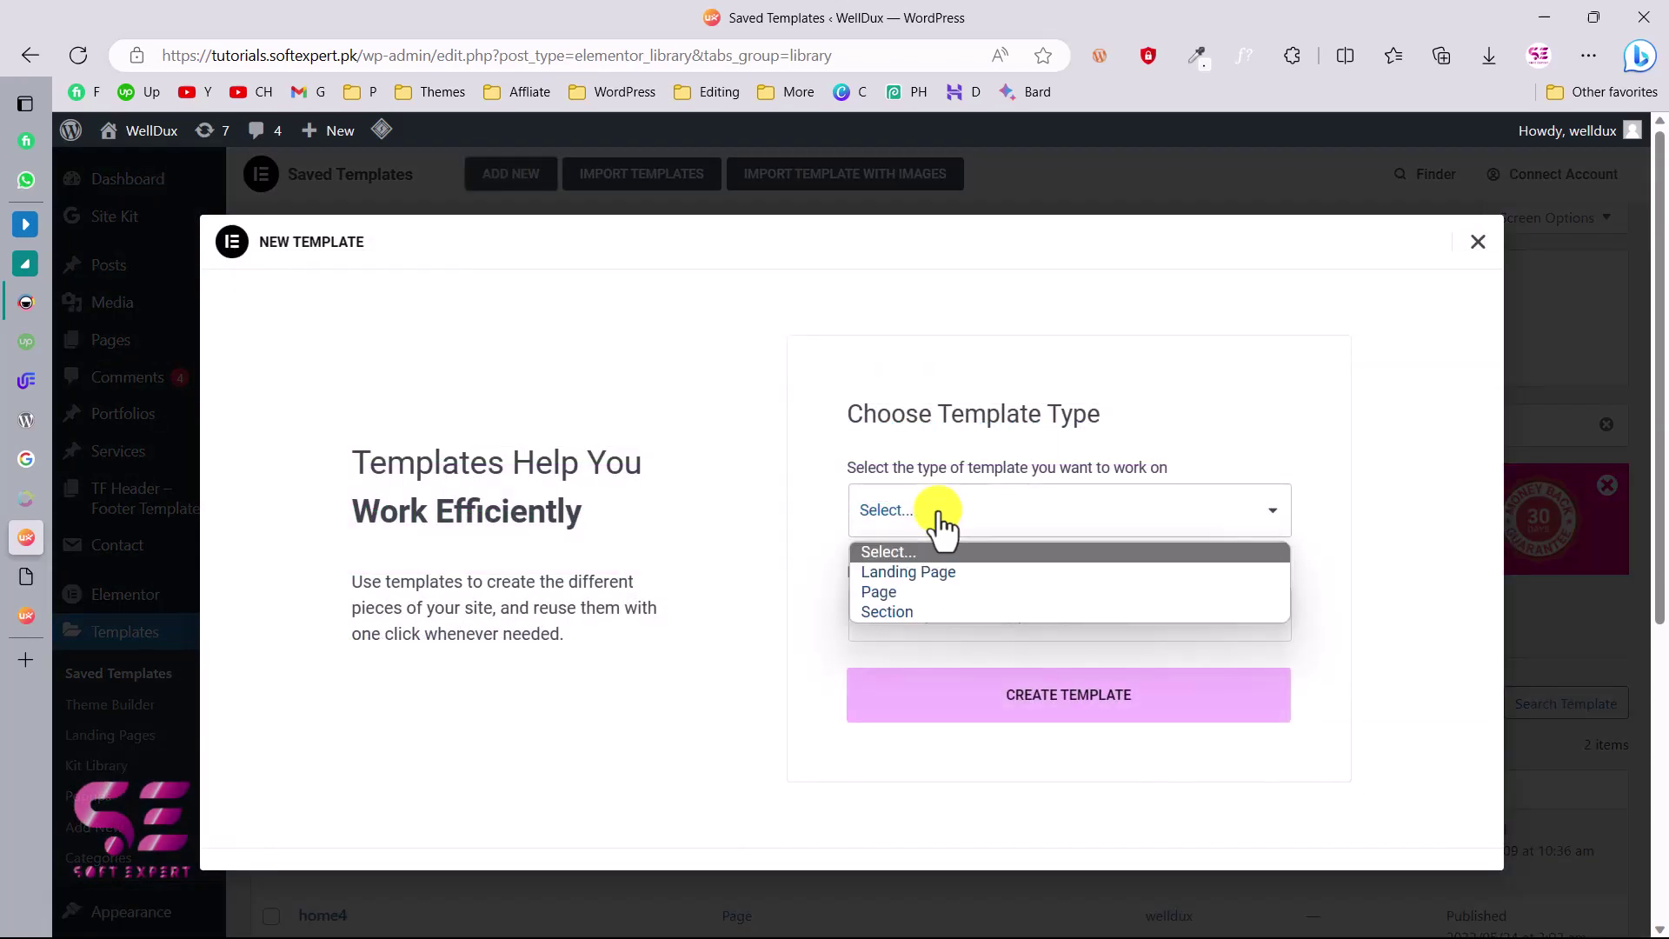
pyautogui.click(902, 611)
pyautogui.write('popup')
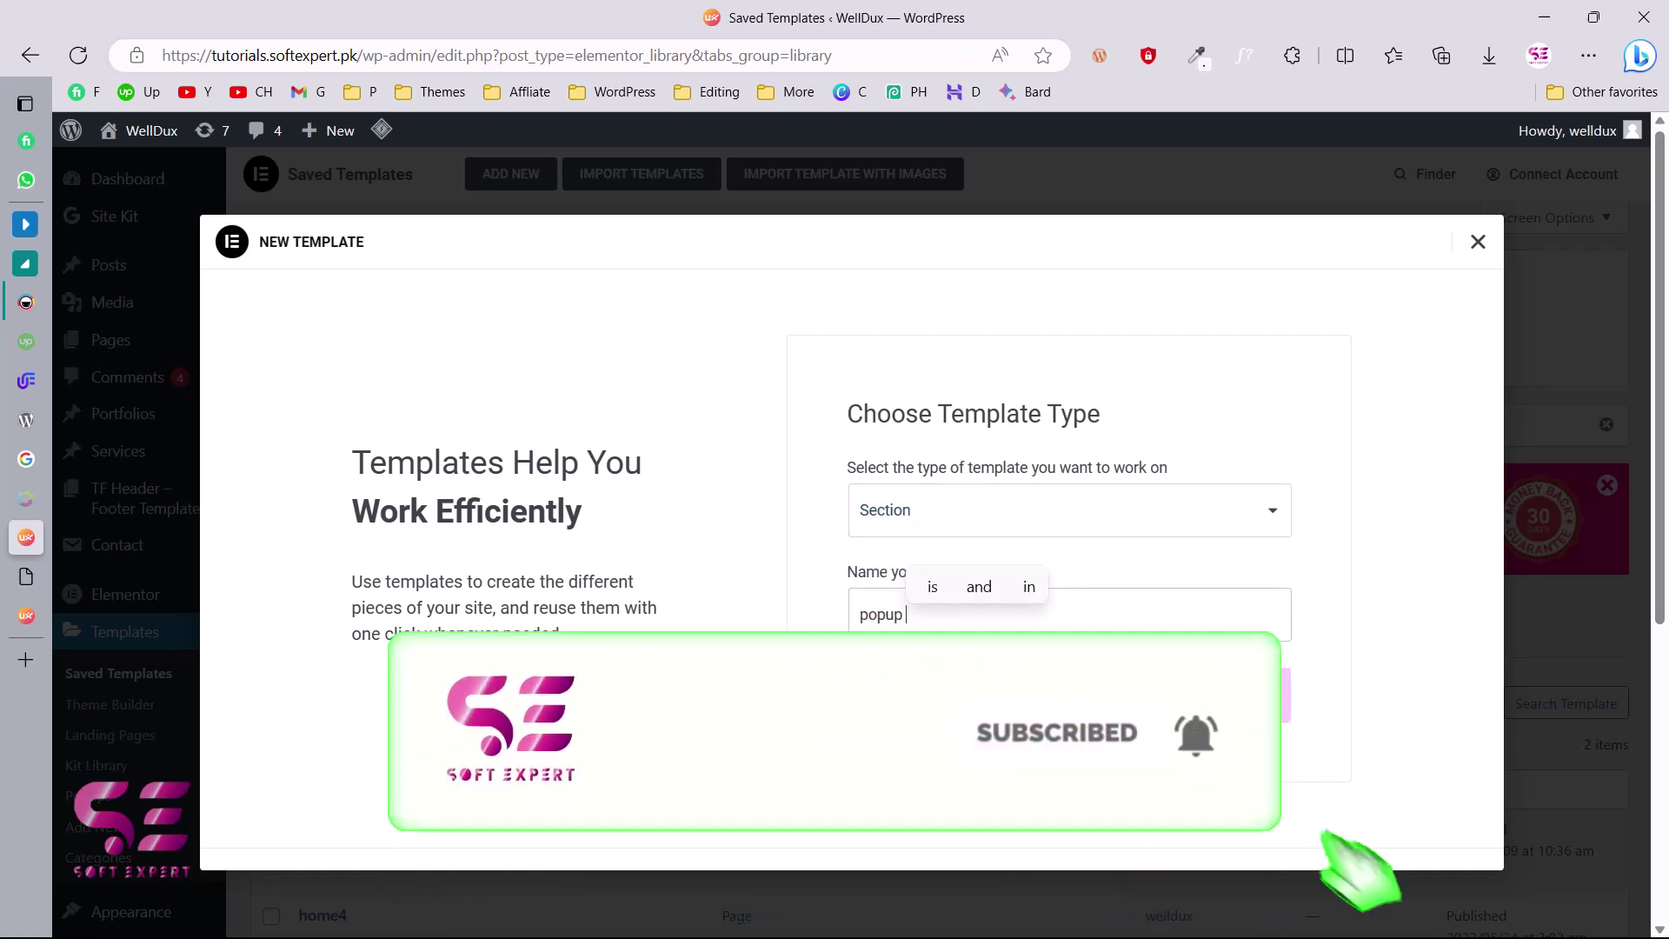
pyautogui.click(950, 685)
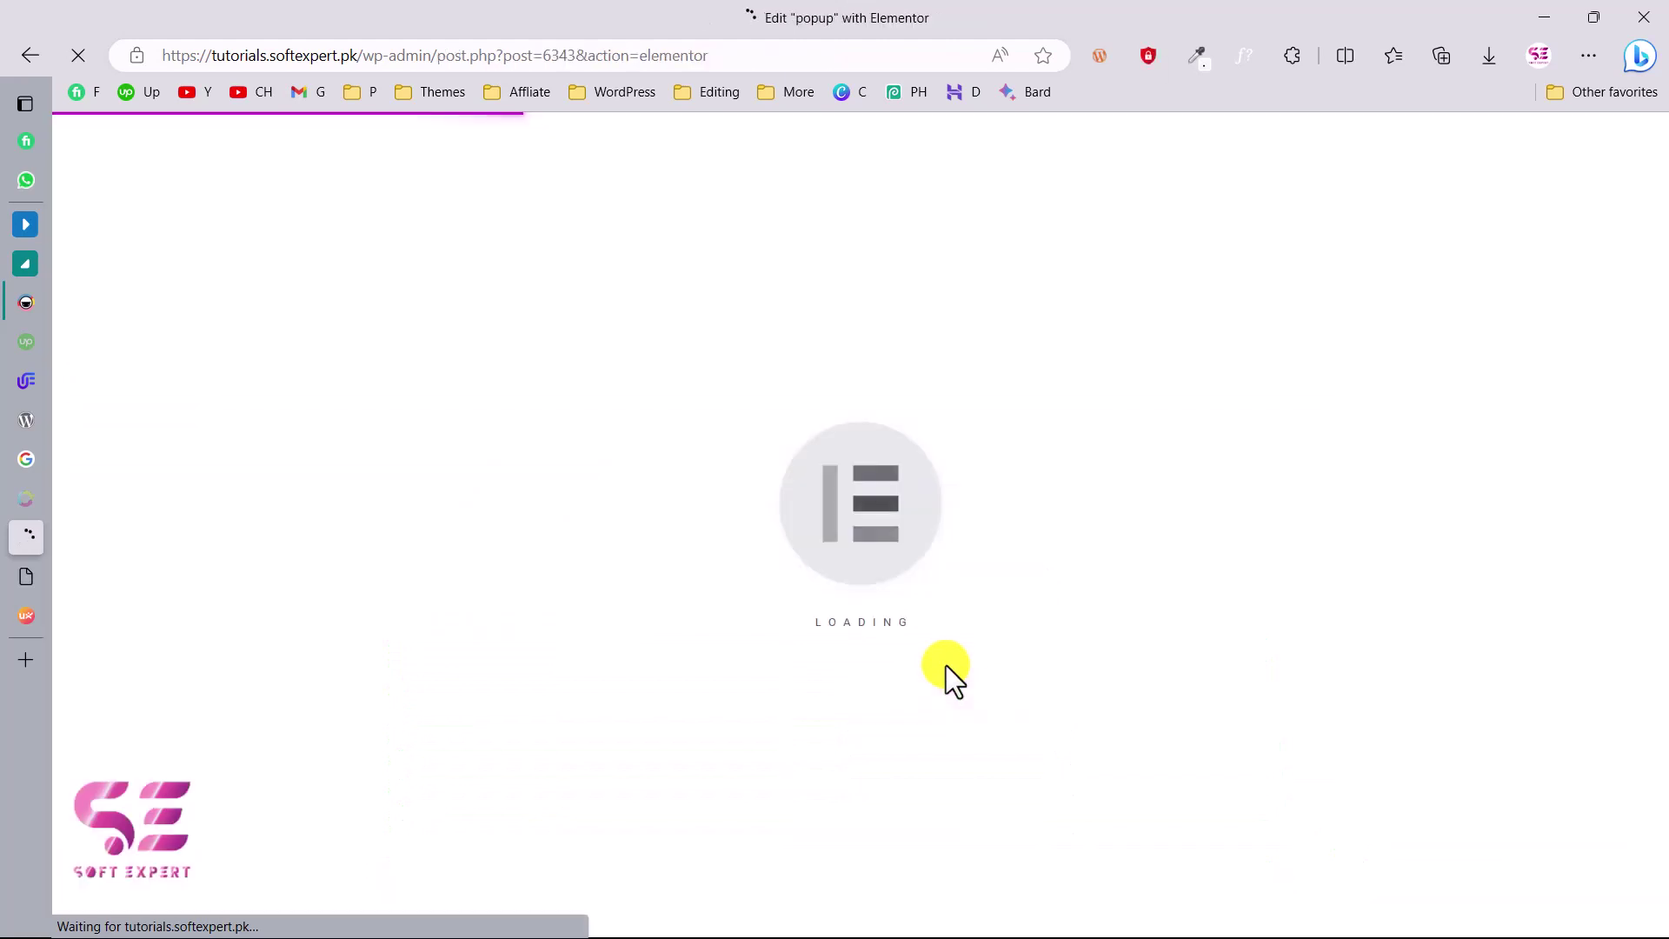
# Look through the available widget categories for content to place in the popup template.
pyautogui.scroll(-5, 702, 671)
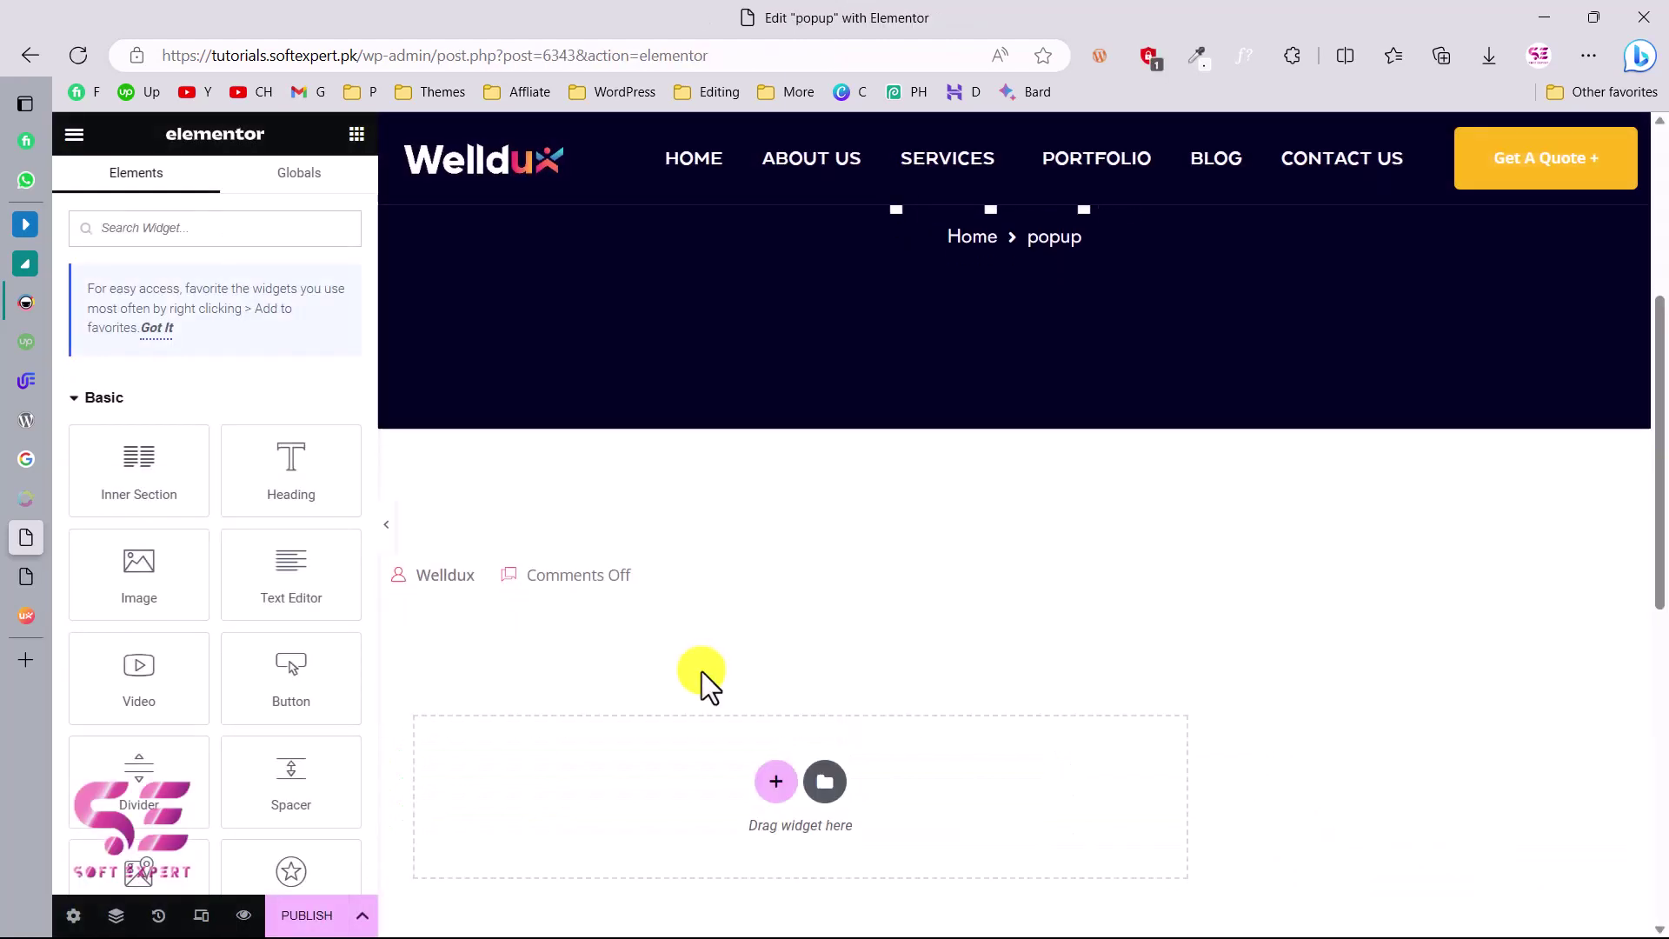
pyautogui.scroll(-2, 804, 626)
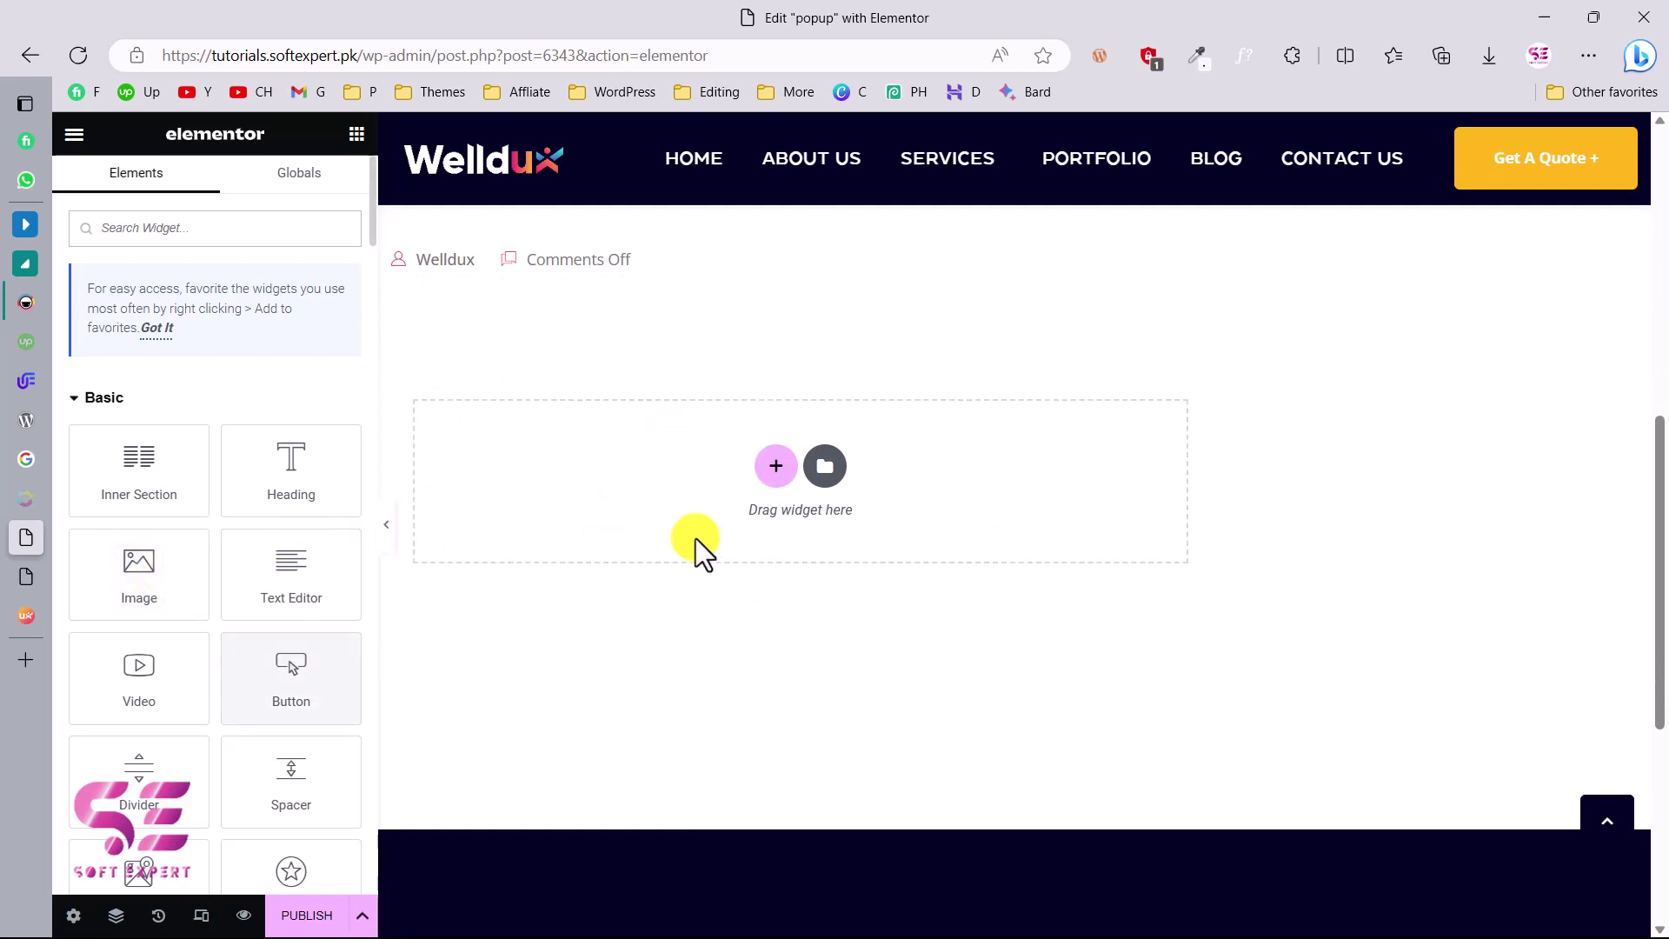
pyautogui.scroll(-5, 347, 733)
pyautogui.scroll(-10, 188, 530)
pyautogui.scroll(-15, 188, 530)
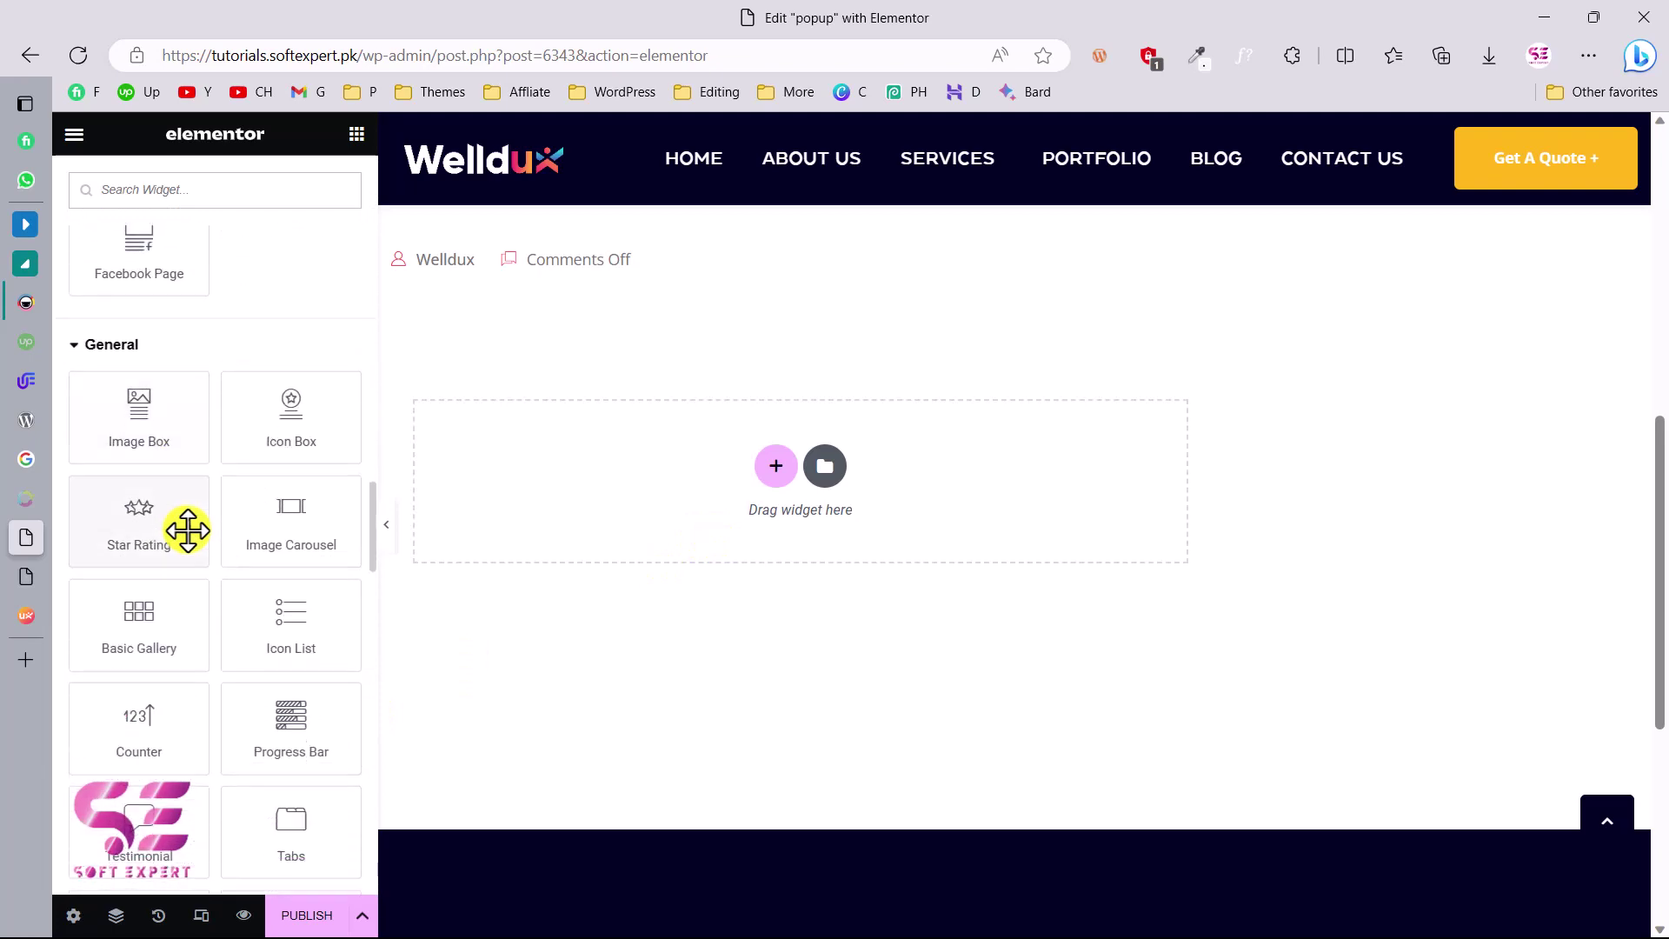
pyautogui.scroll(-5, 188, 531)
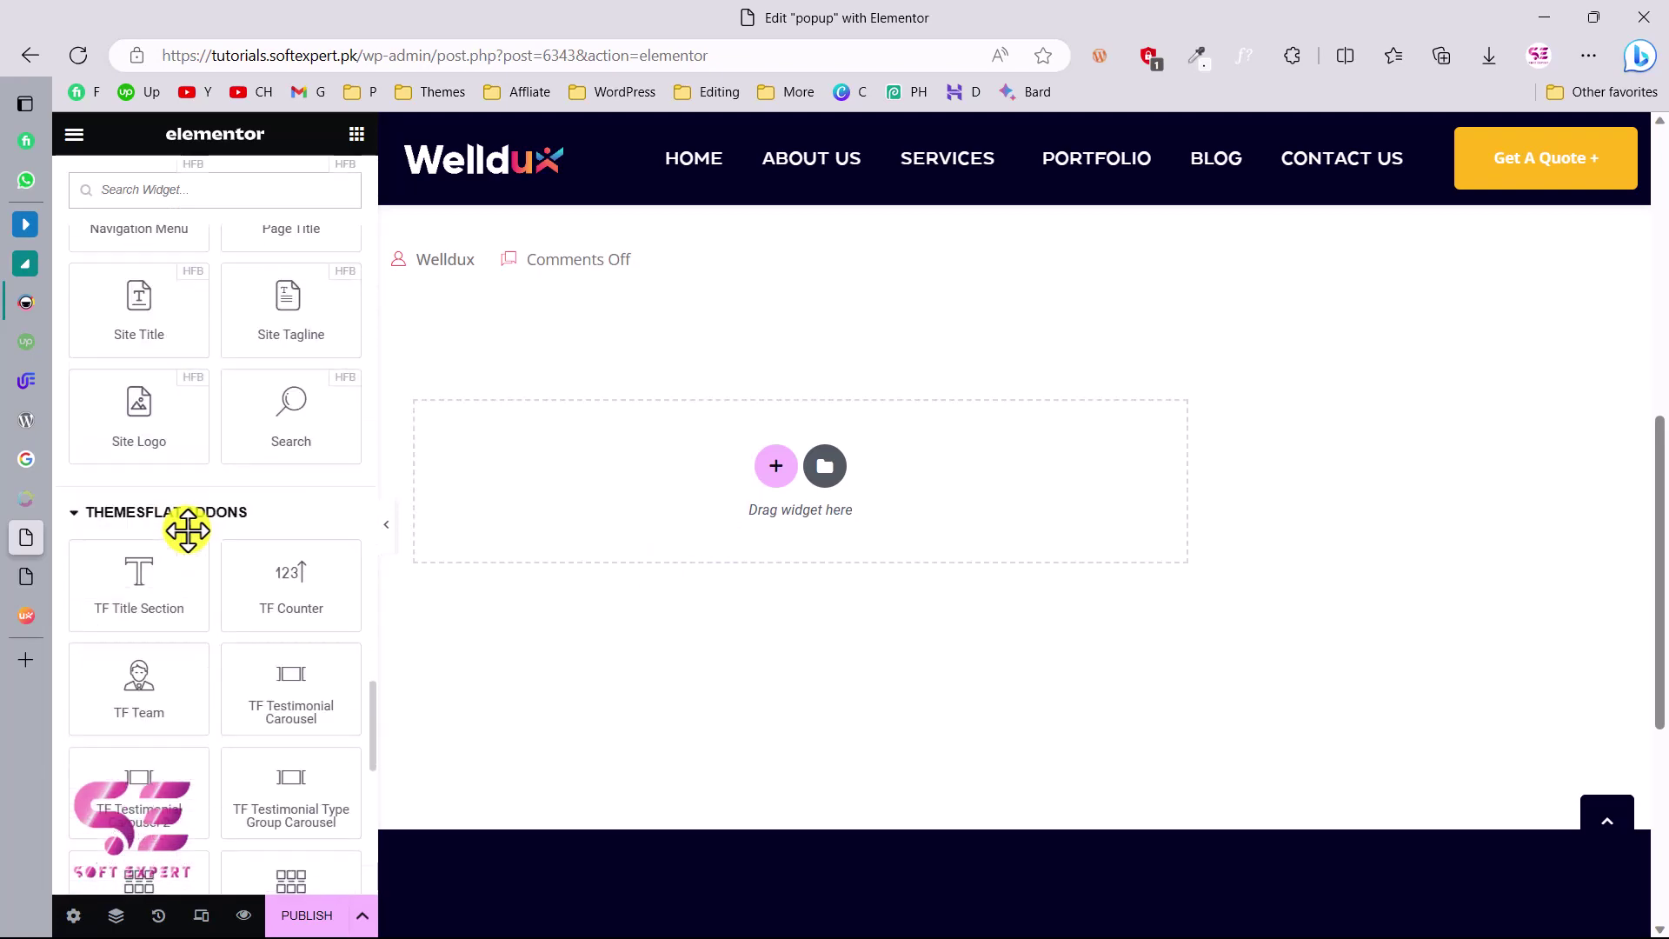
pyautogui.scroll(3, 186, 529)
pyautogui.scroll(-6, 168, 477)
pyautogui.click(122, 514)
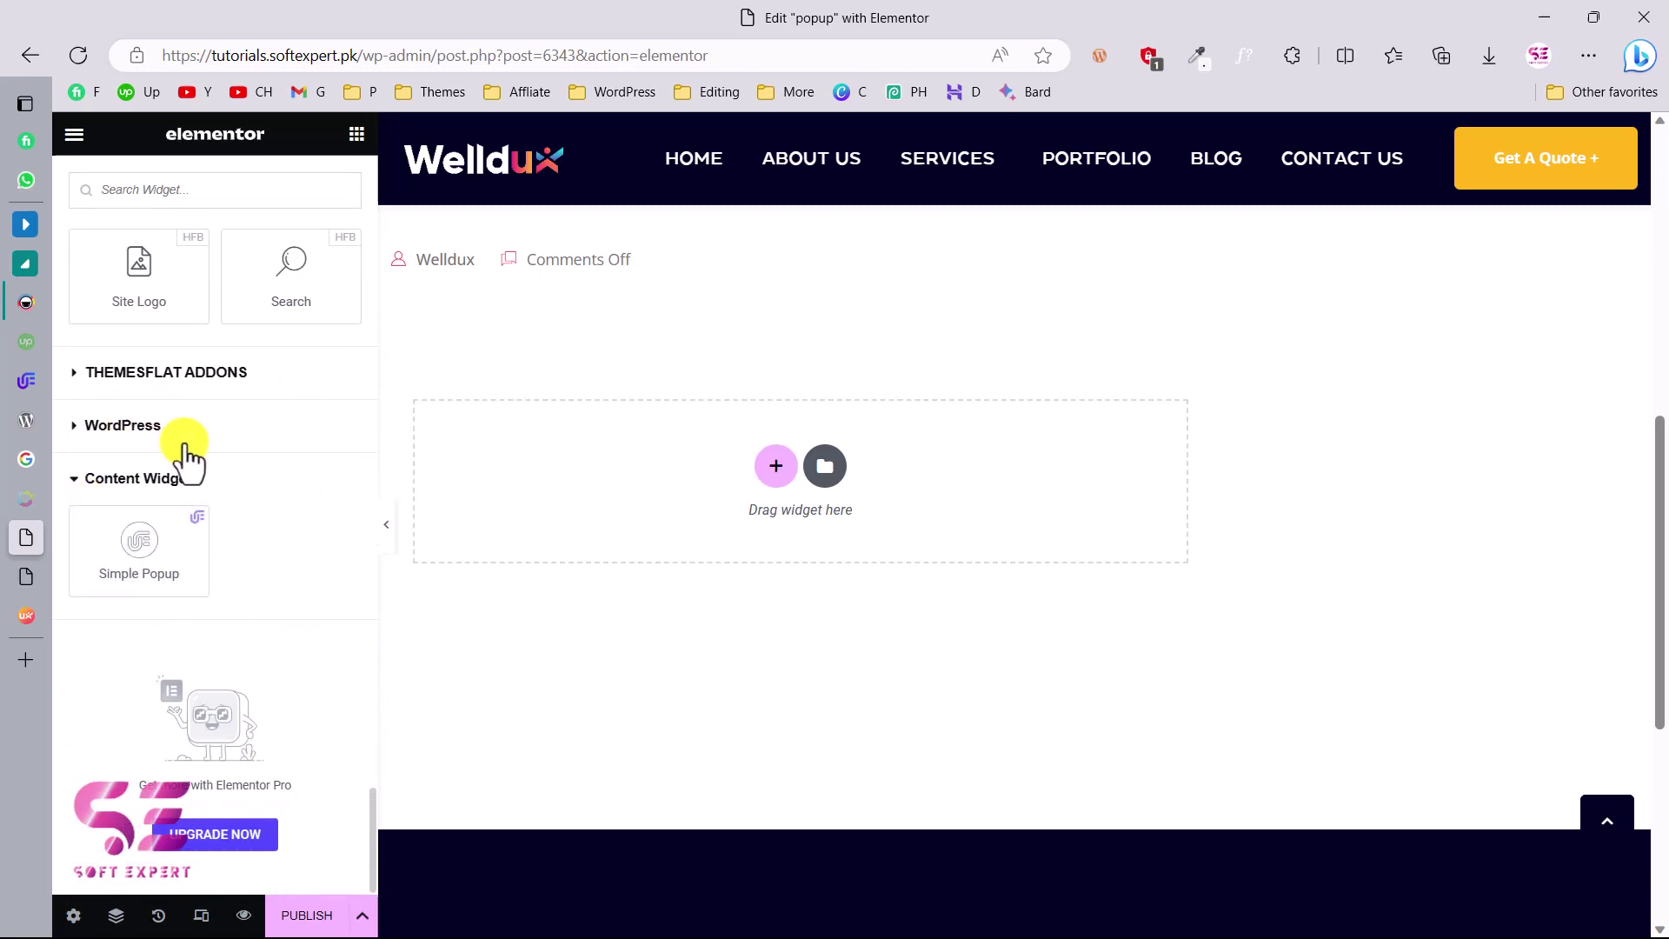
pyautogui.scroll(15, 180, 462)
pyautogui.scroll(10, 300, 531)
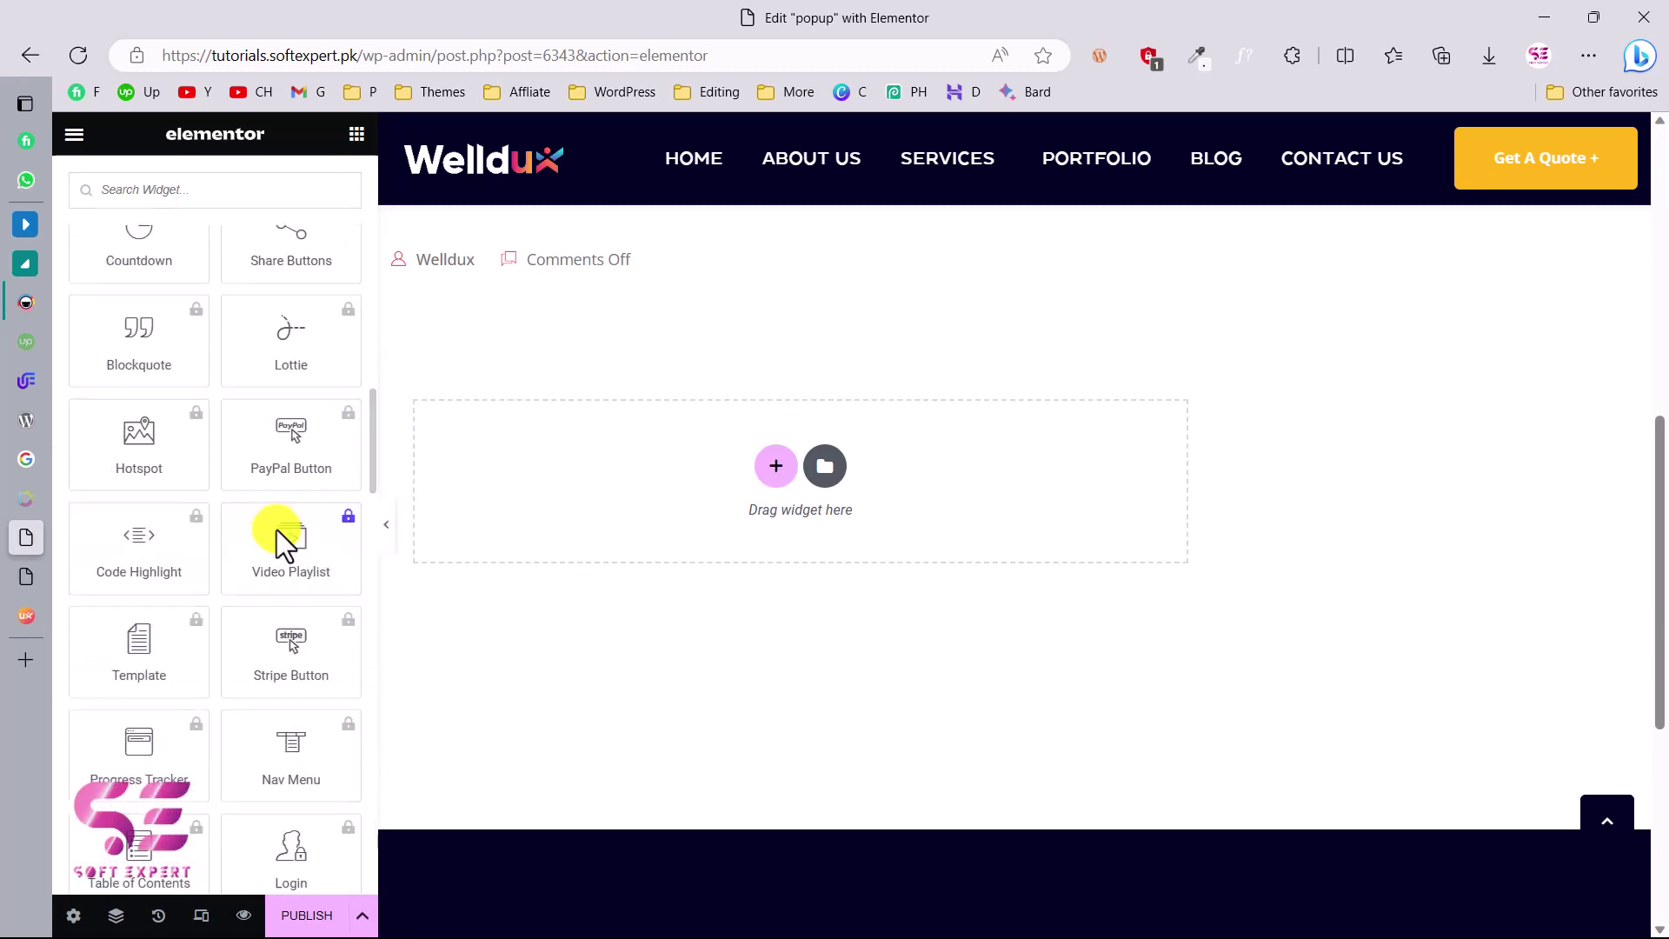
pyautogui.scroll(5, 300, 487)
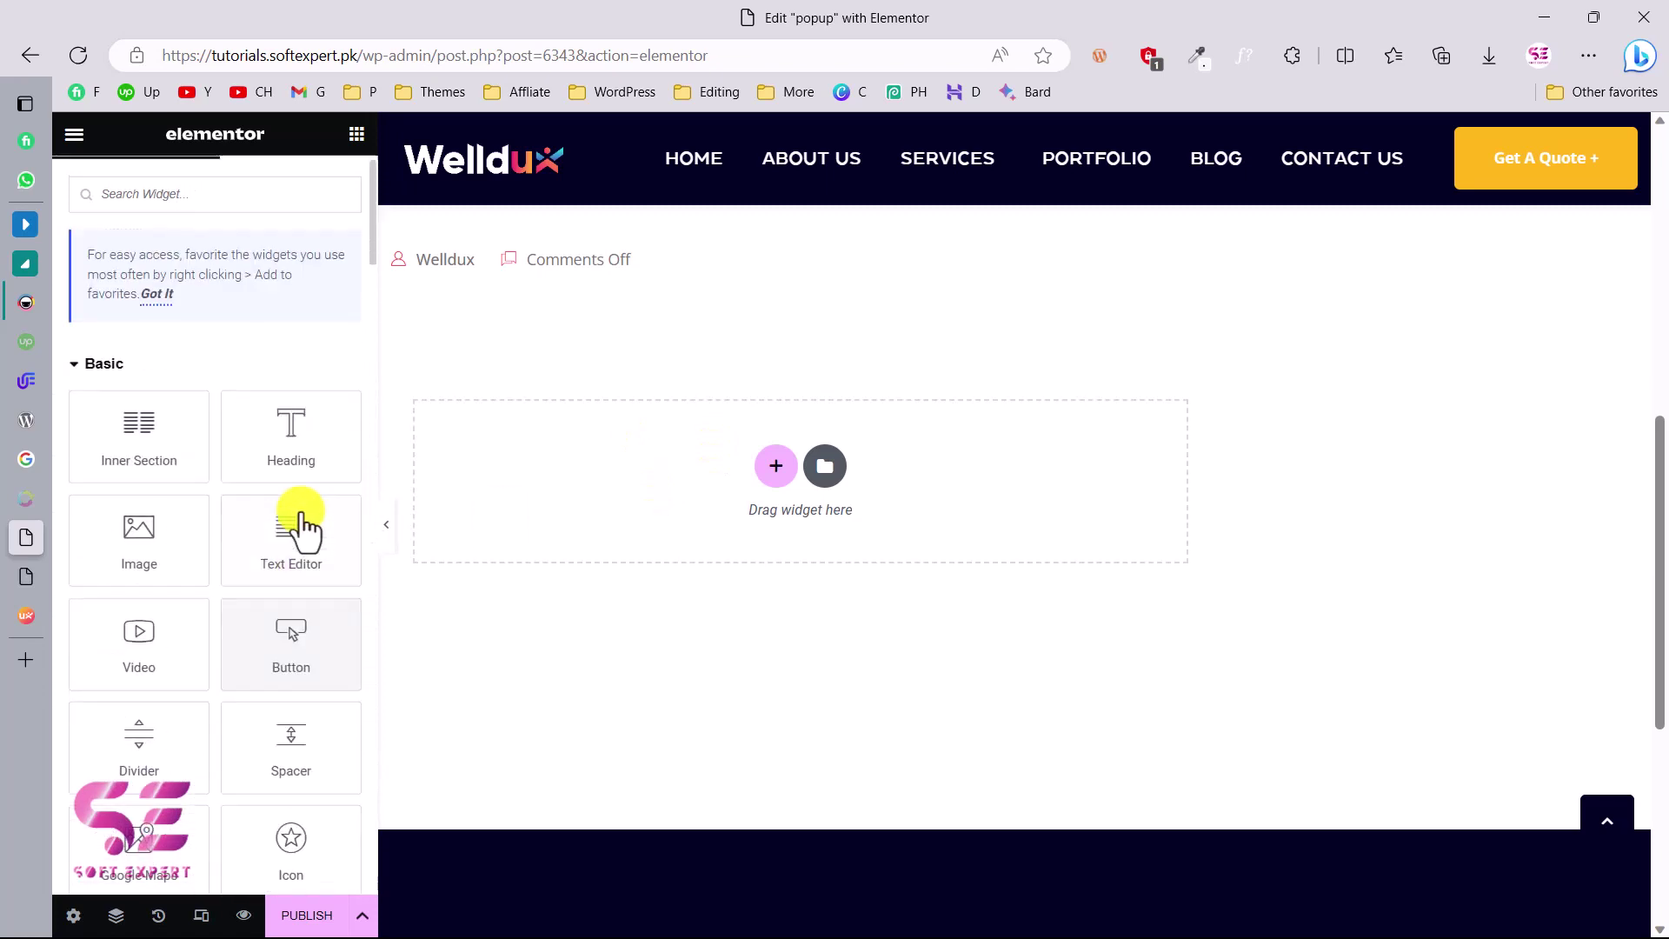
# Add a Video widget to the popup template with Autoplay and Play On Mobile enabled.
pyautogui.moveTo(234, 583); pyautogui.dragTo(534, 474)
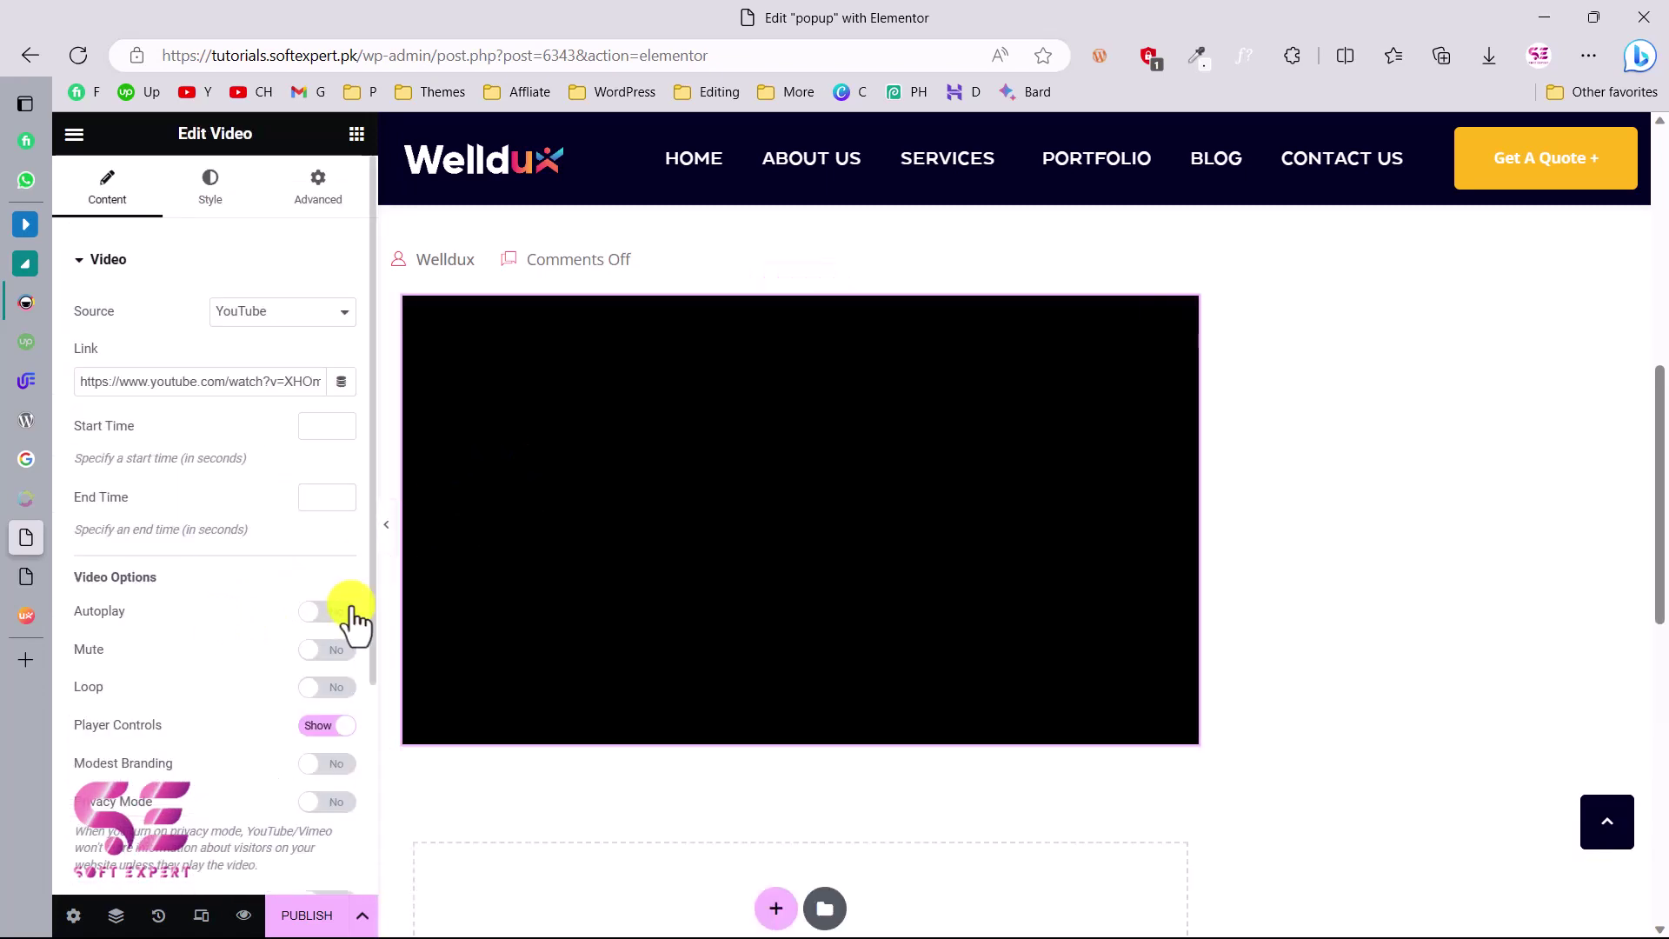
pyautogui.click(329, 611)
pyautogui.scroll(-2, 330, 612)
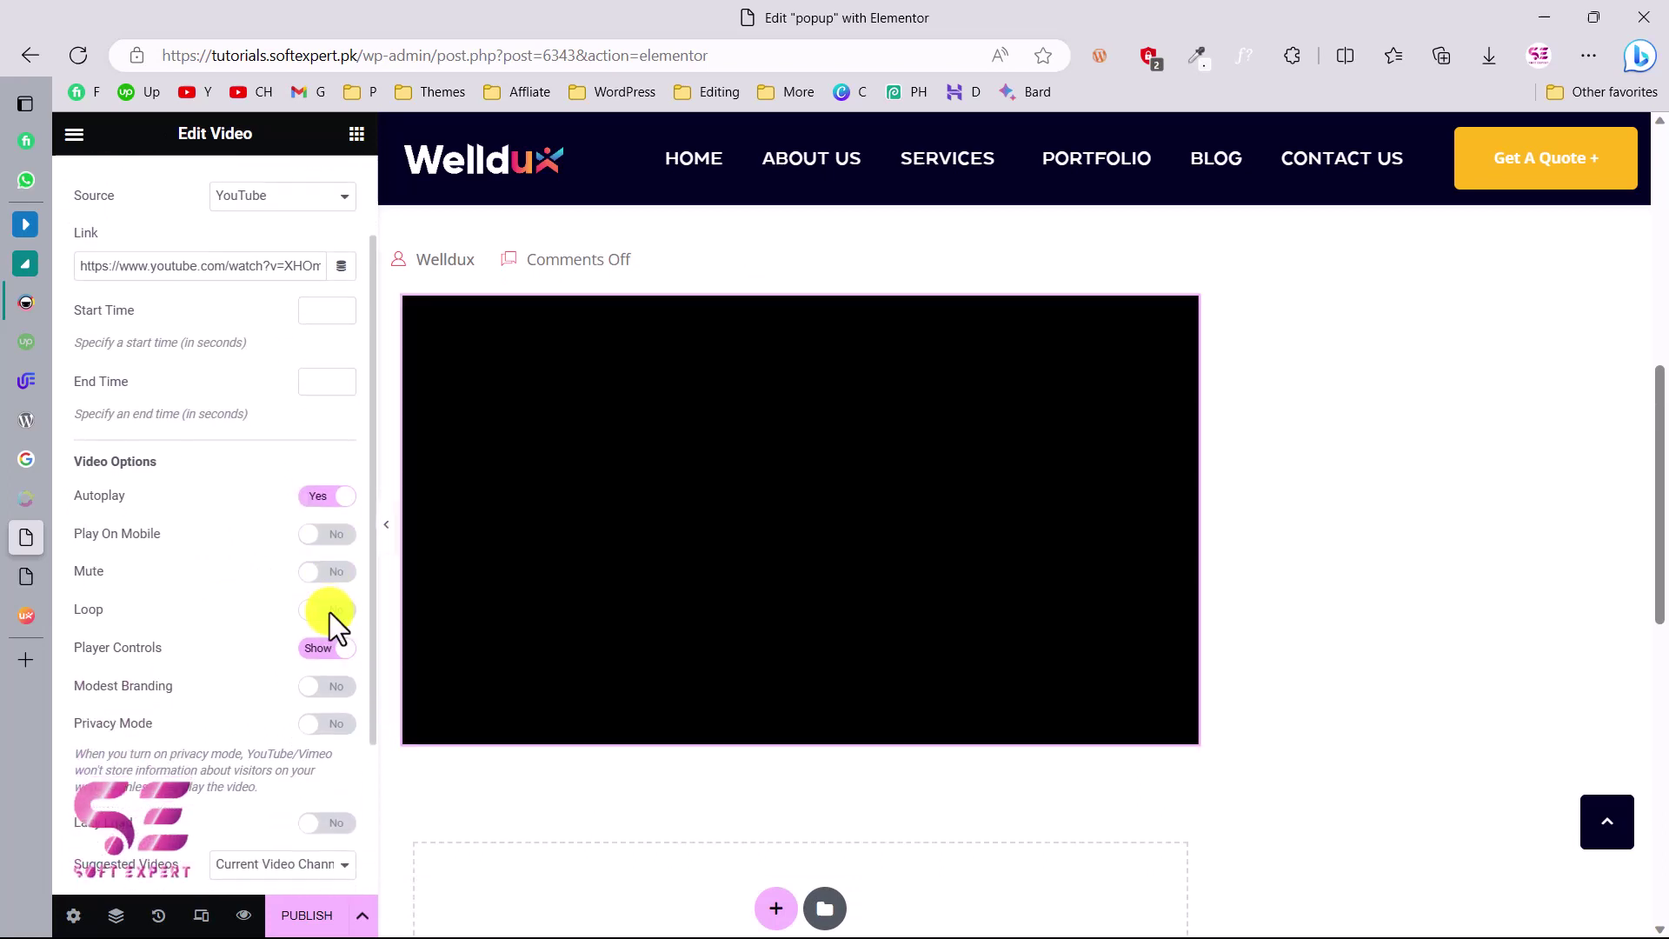
pyautogui.click(337, 537)
pyautogui.scroll(-3, 290, 645)
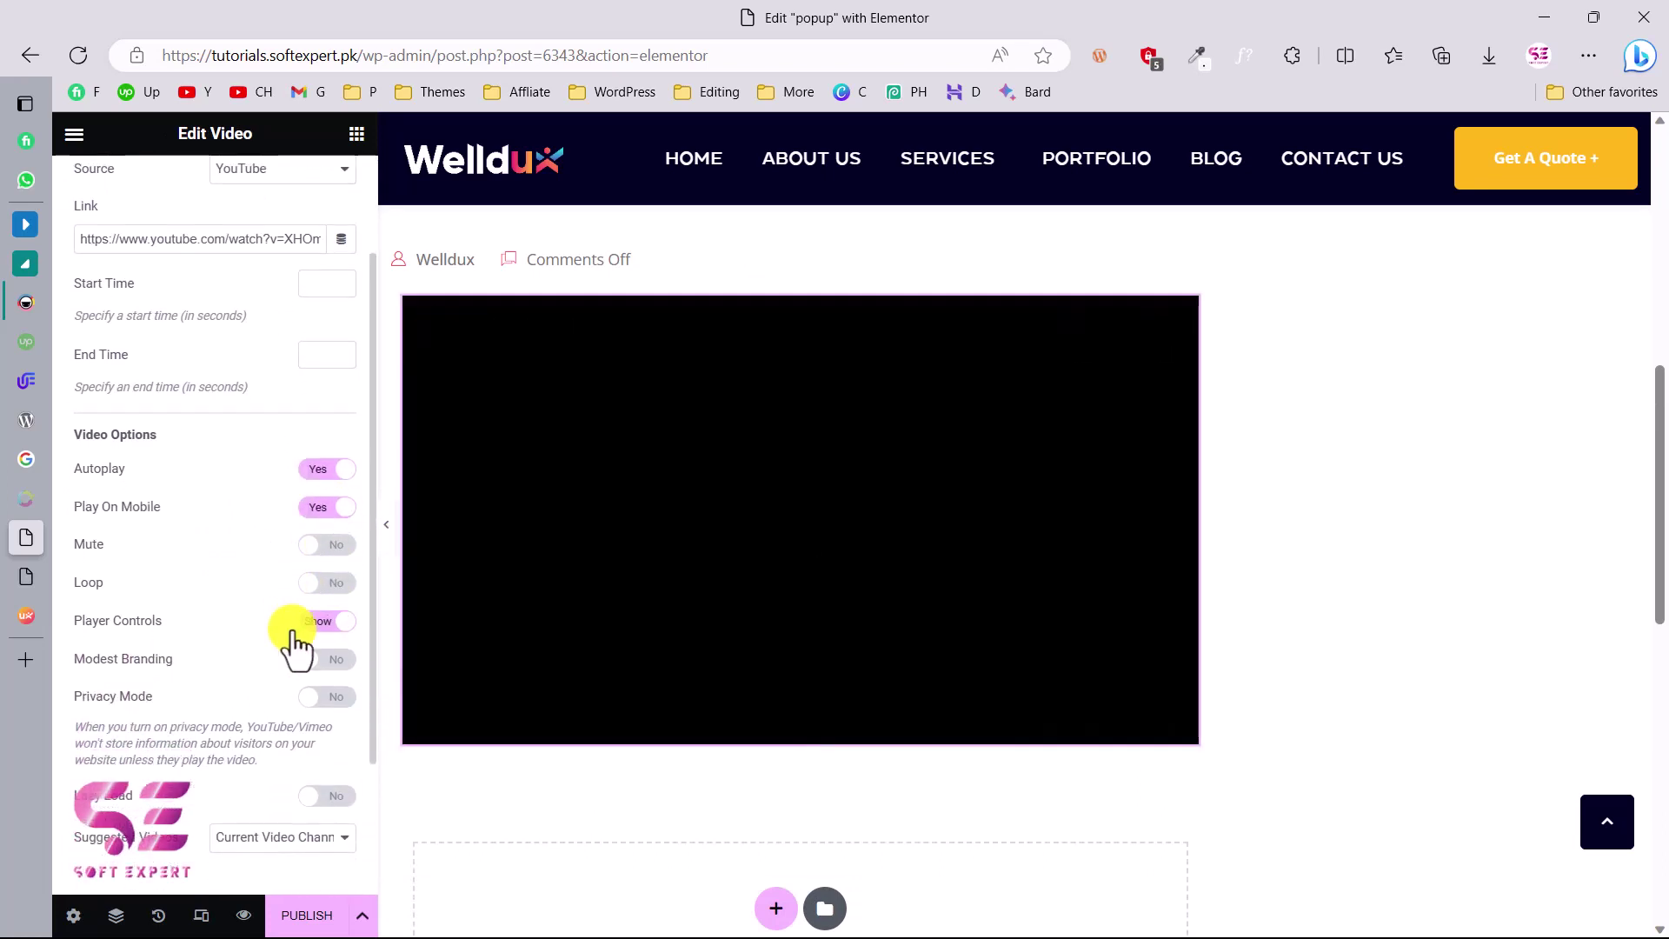
pyautogui.scroll(5, 268, 695)
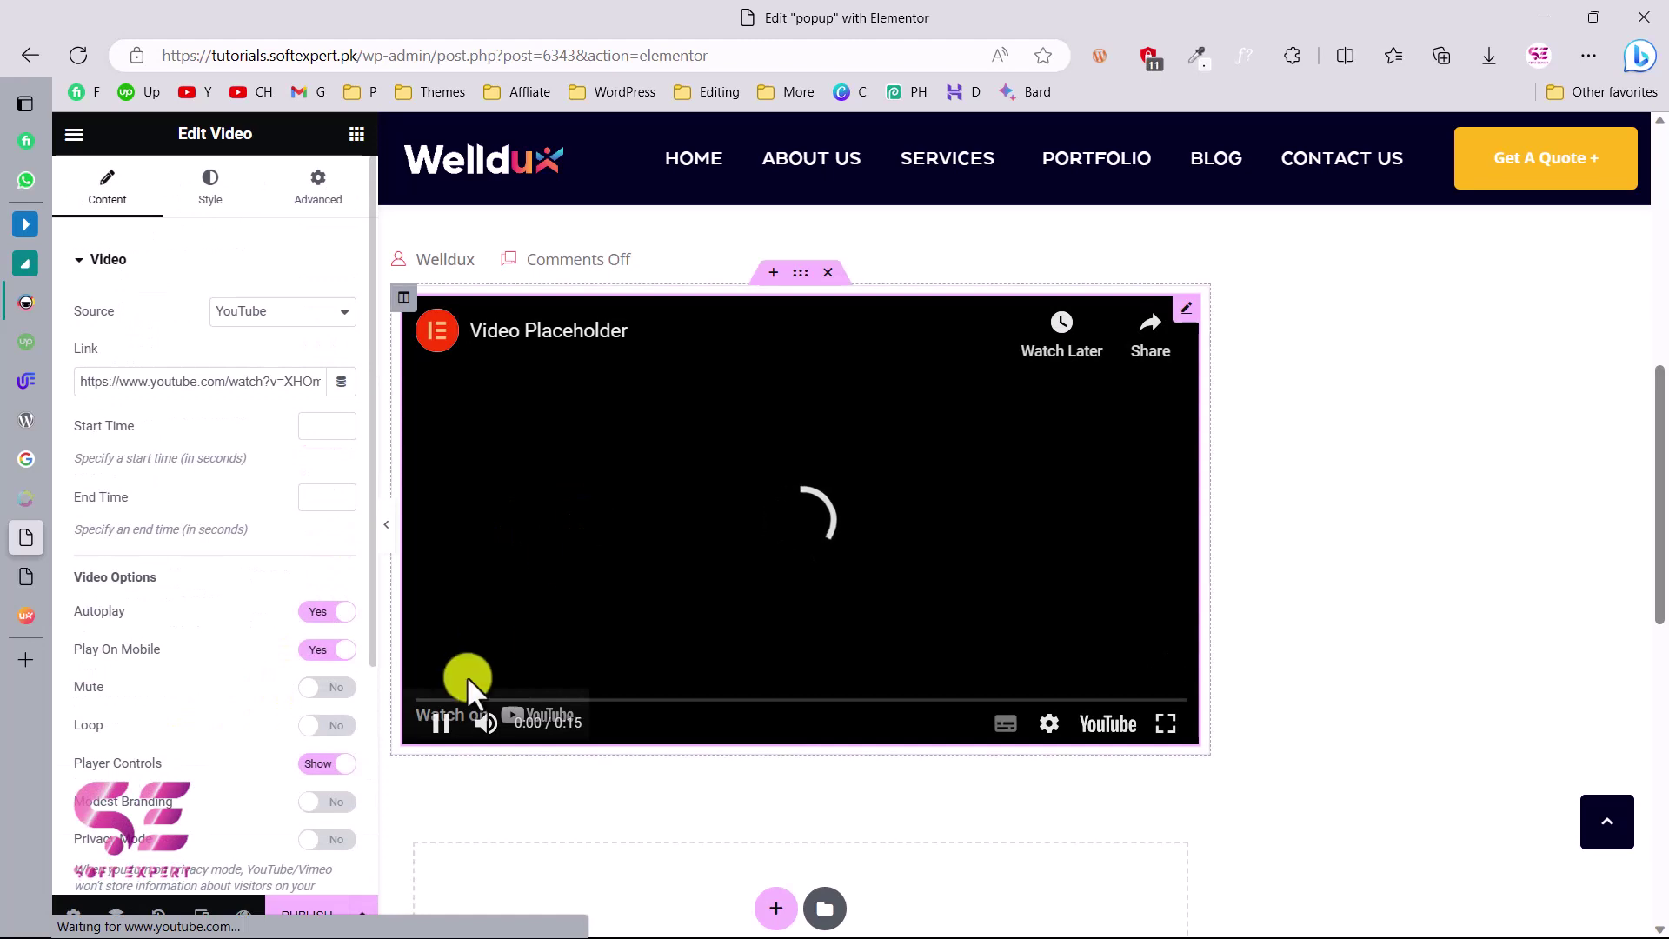
# Pause the video and publish the popup template, then return to the Home page editor and reload it.
pyautogui.click(446, 725)
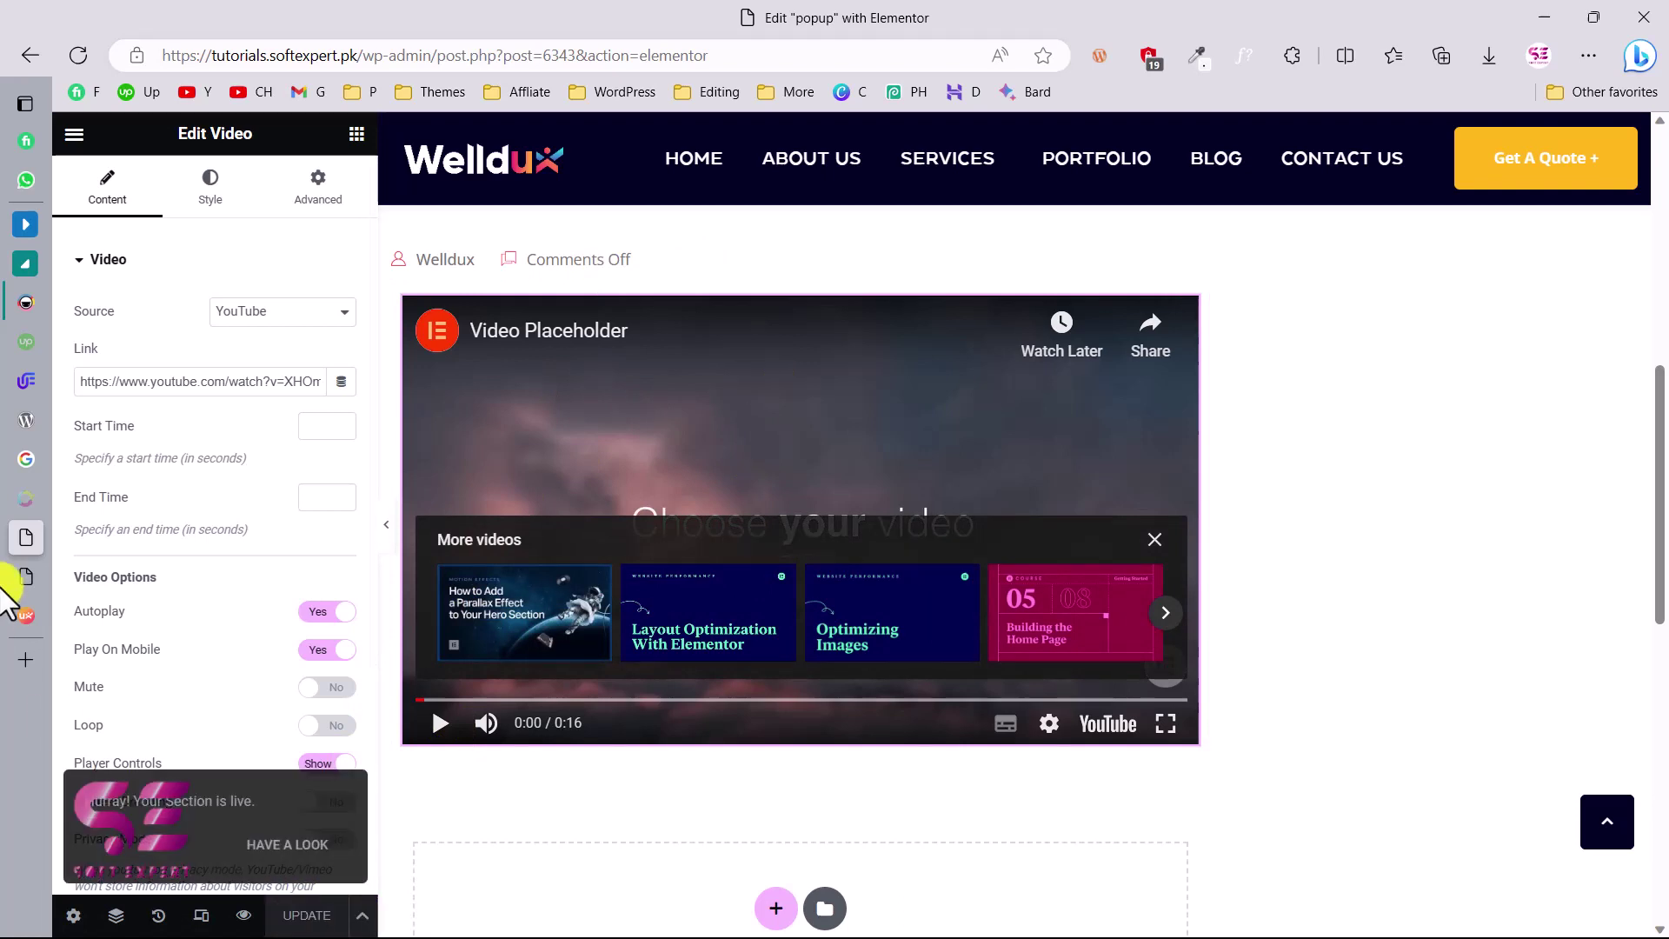
pyautogui.click(96, 576)
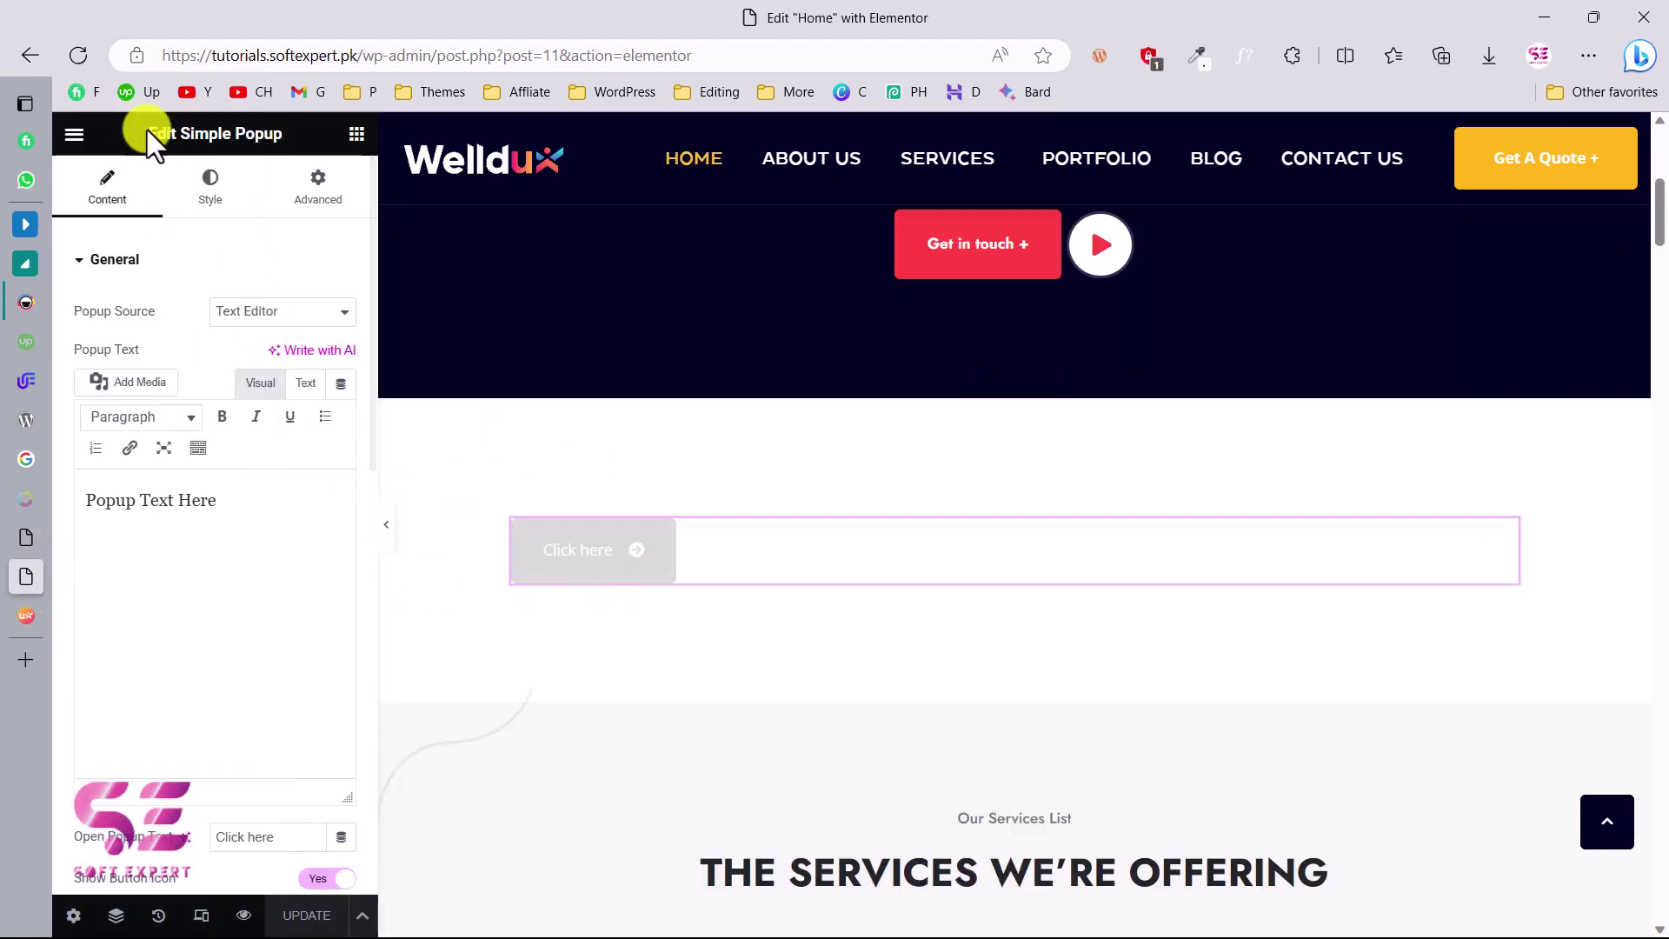
pyautogui.click(96, 56)
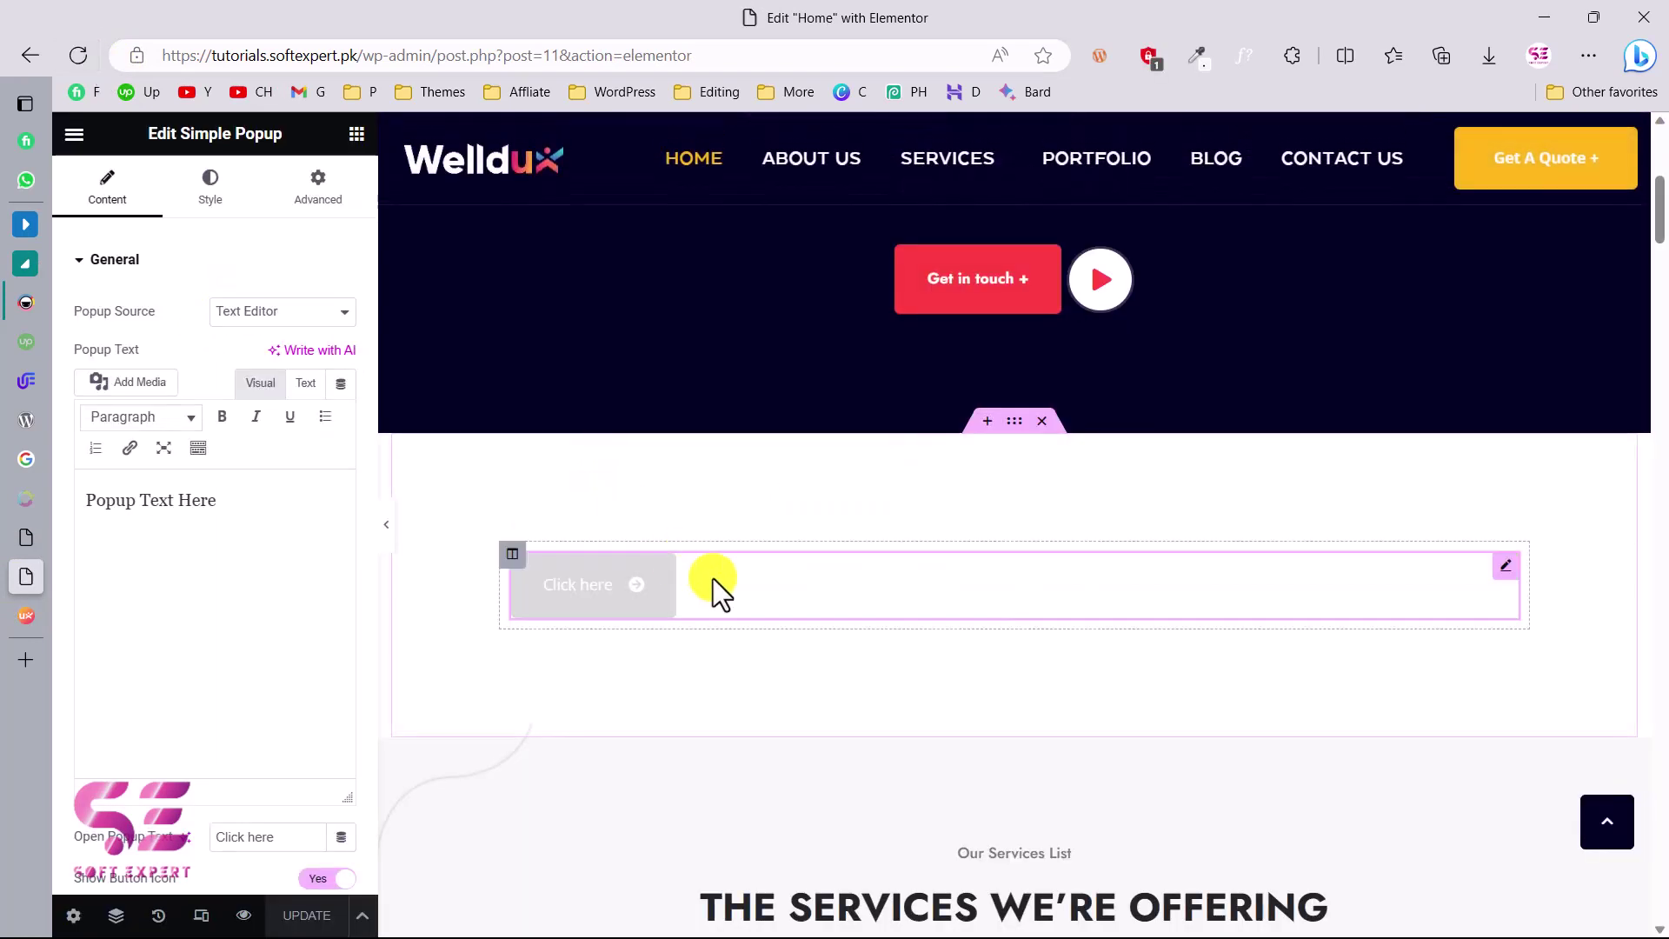
# Set the Simple Popup's source to Elementor Template, choose the "popup | Section" template and update the Home page.
pyautogui.click(289, 313)
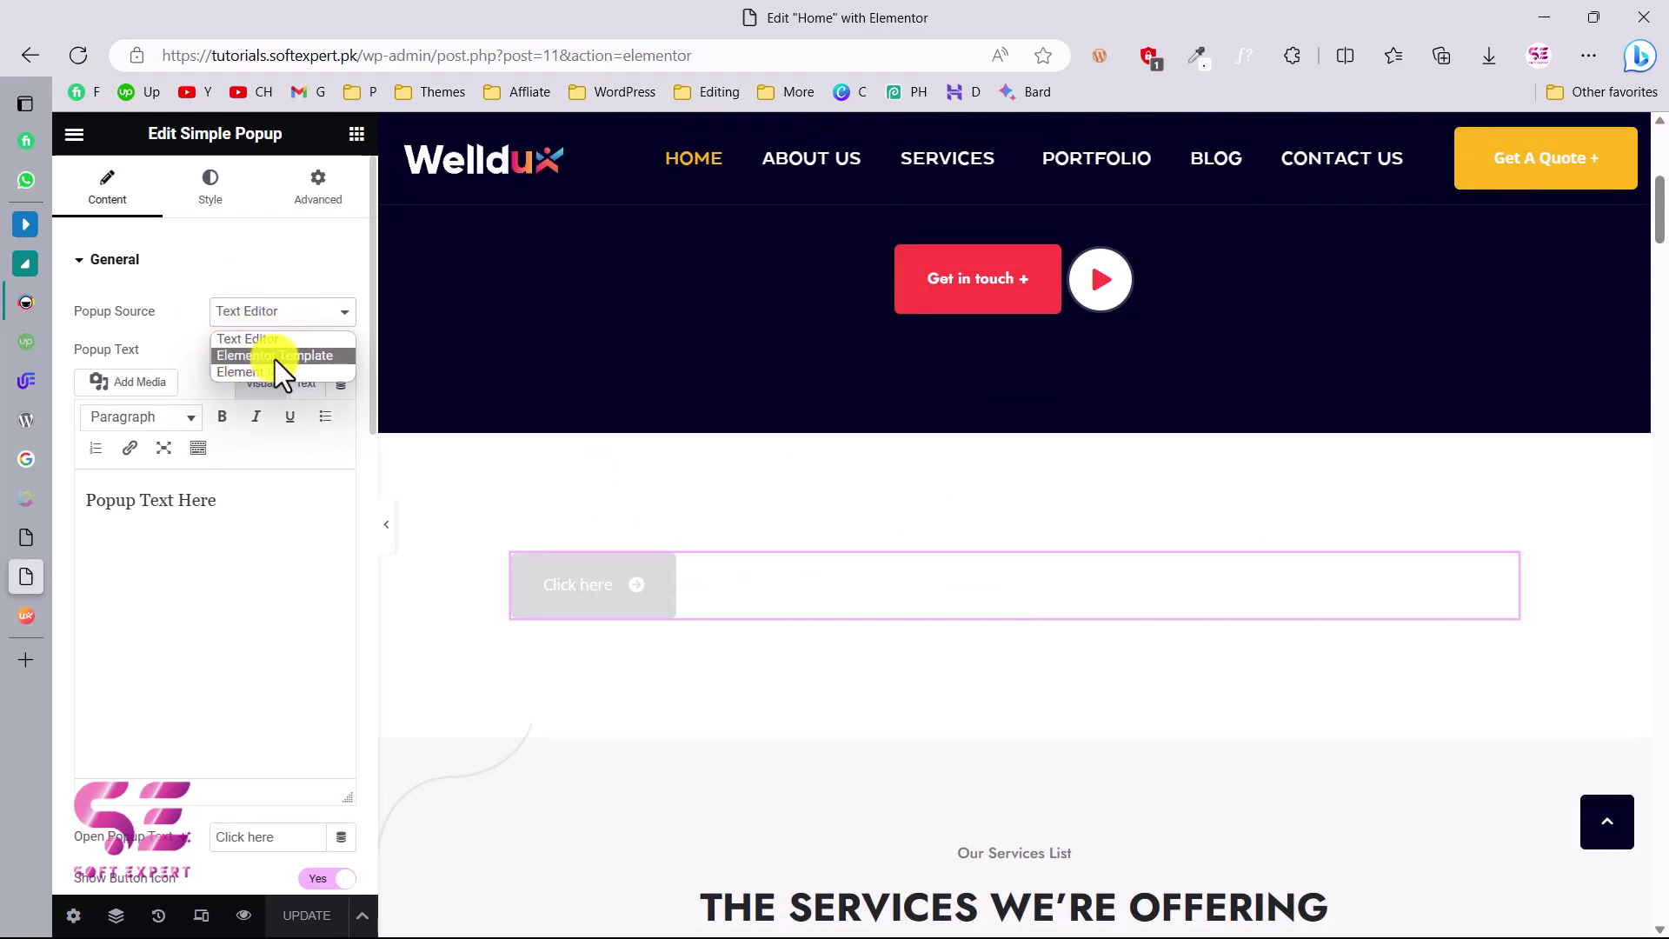
pyautogui.click(275, 356)
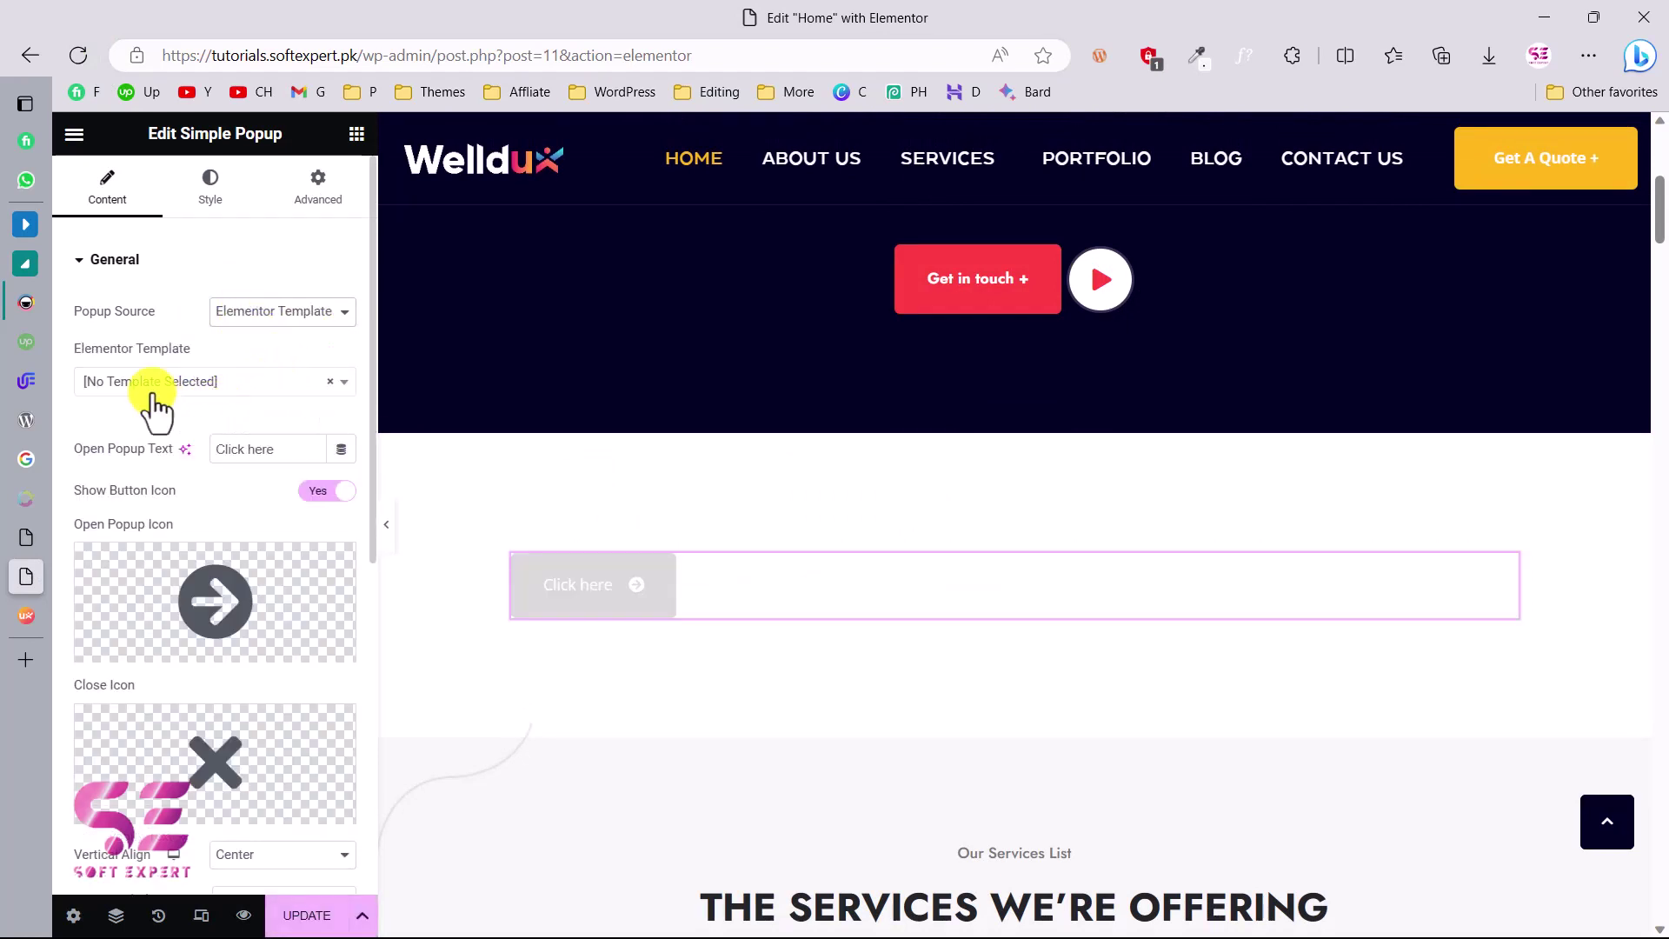
pyautogui.click(230, 387)
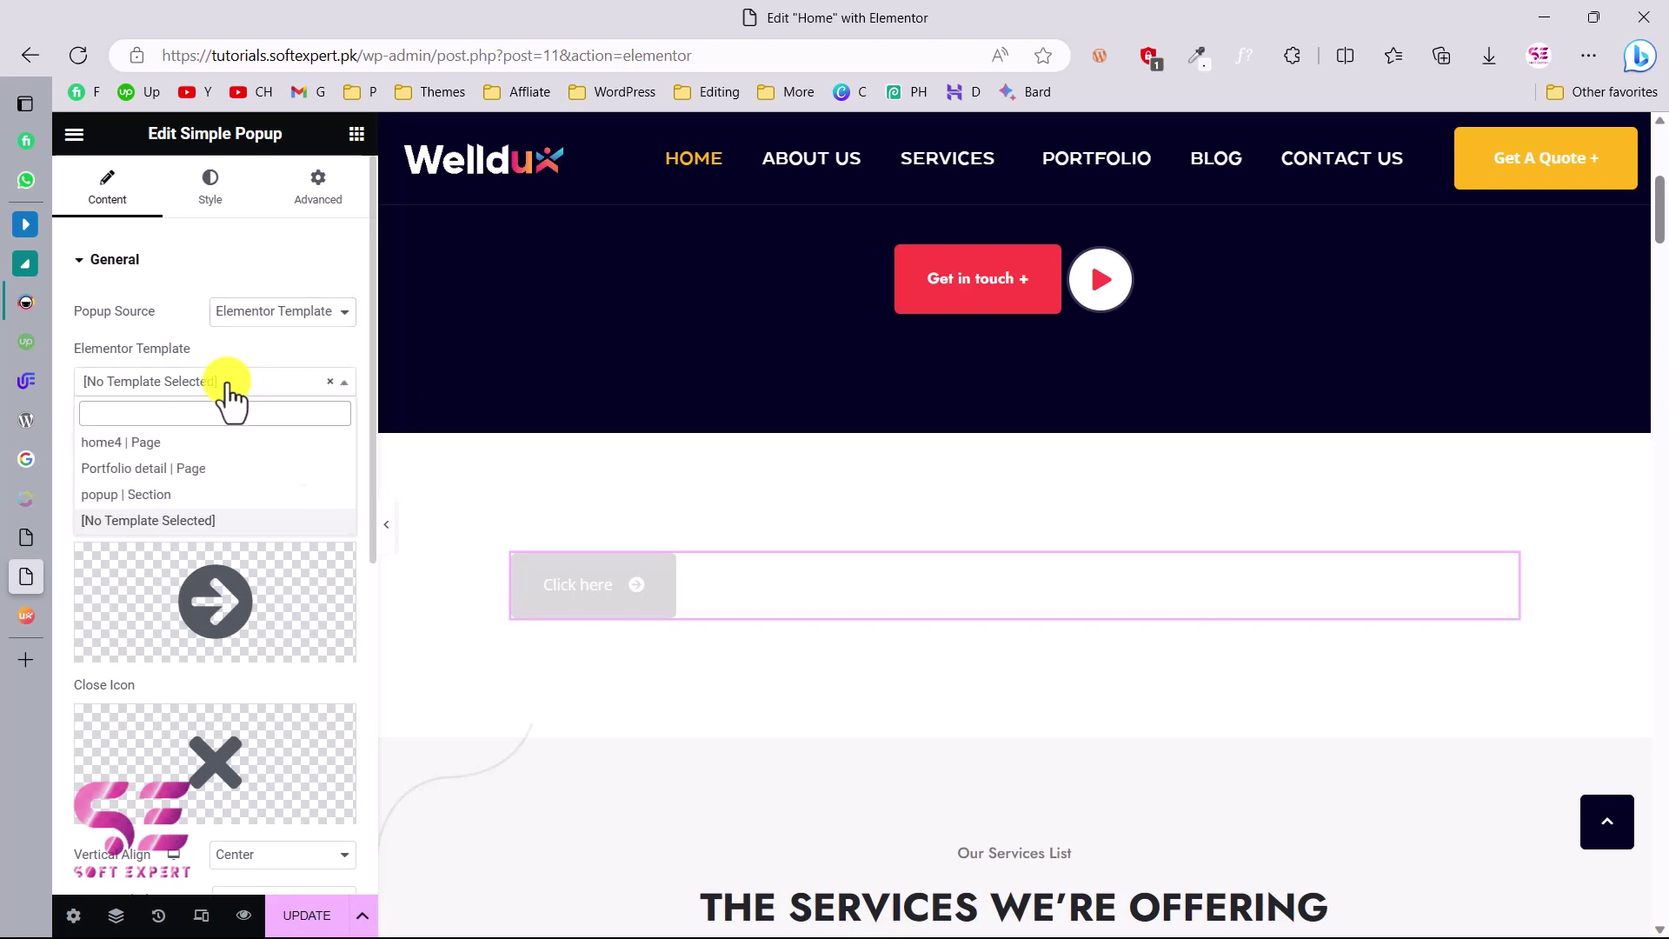
pyautogui.click(128, 497)
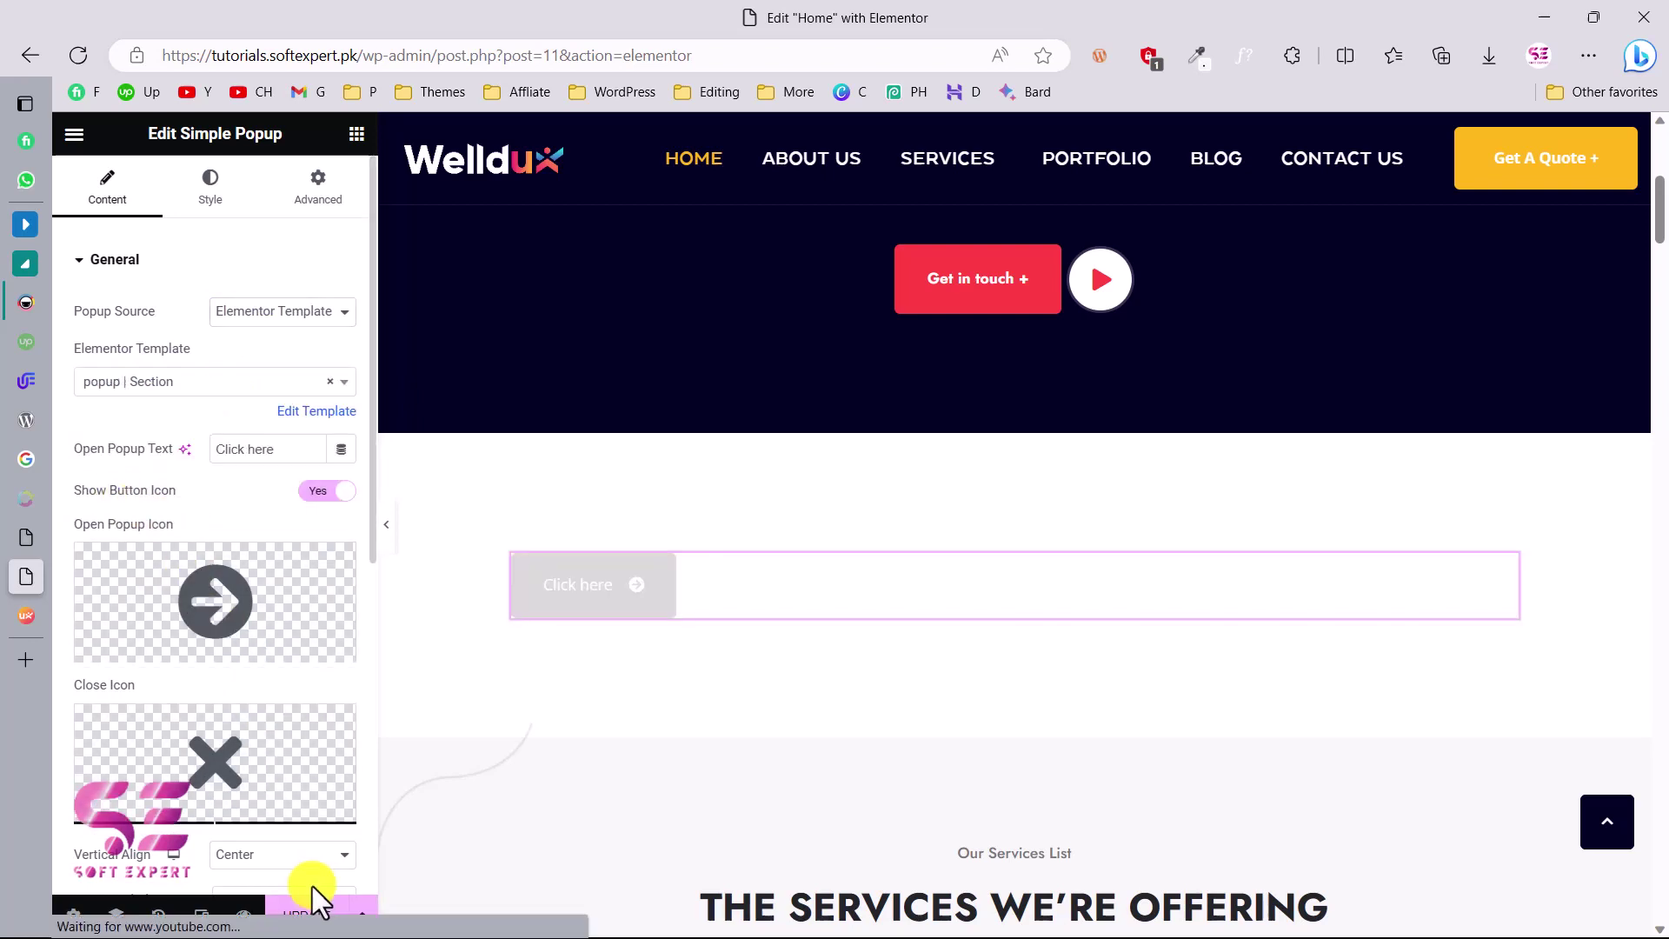
pyautogui.click(300, 920)
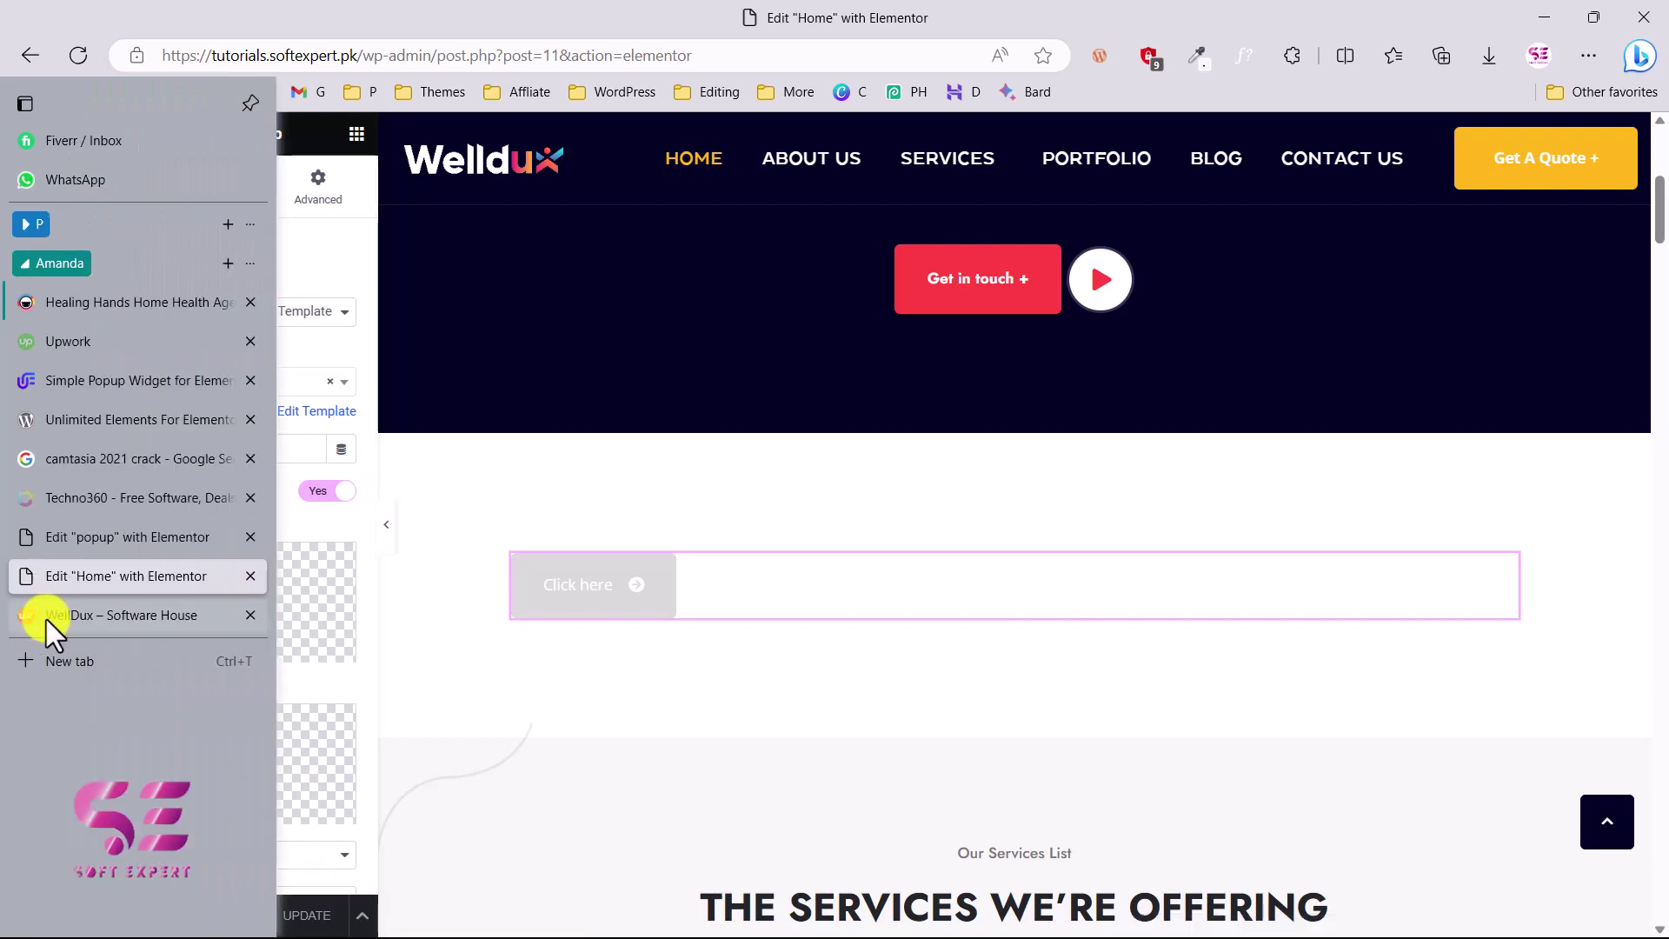
# Preview the Home page and open the popup through its "Click here" button to check the video.
pyautogui.click(242, 915)
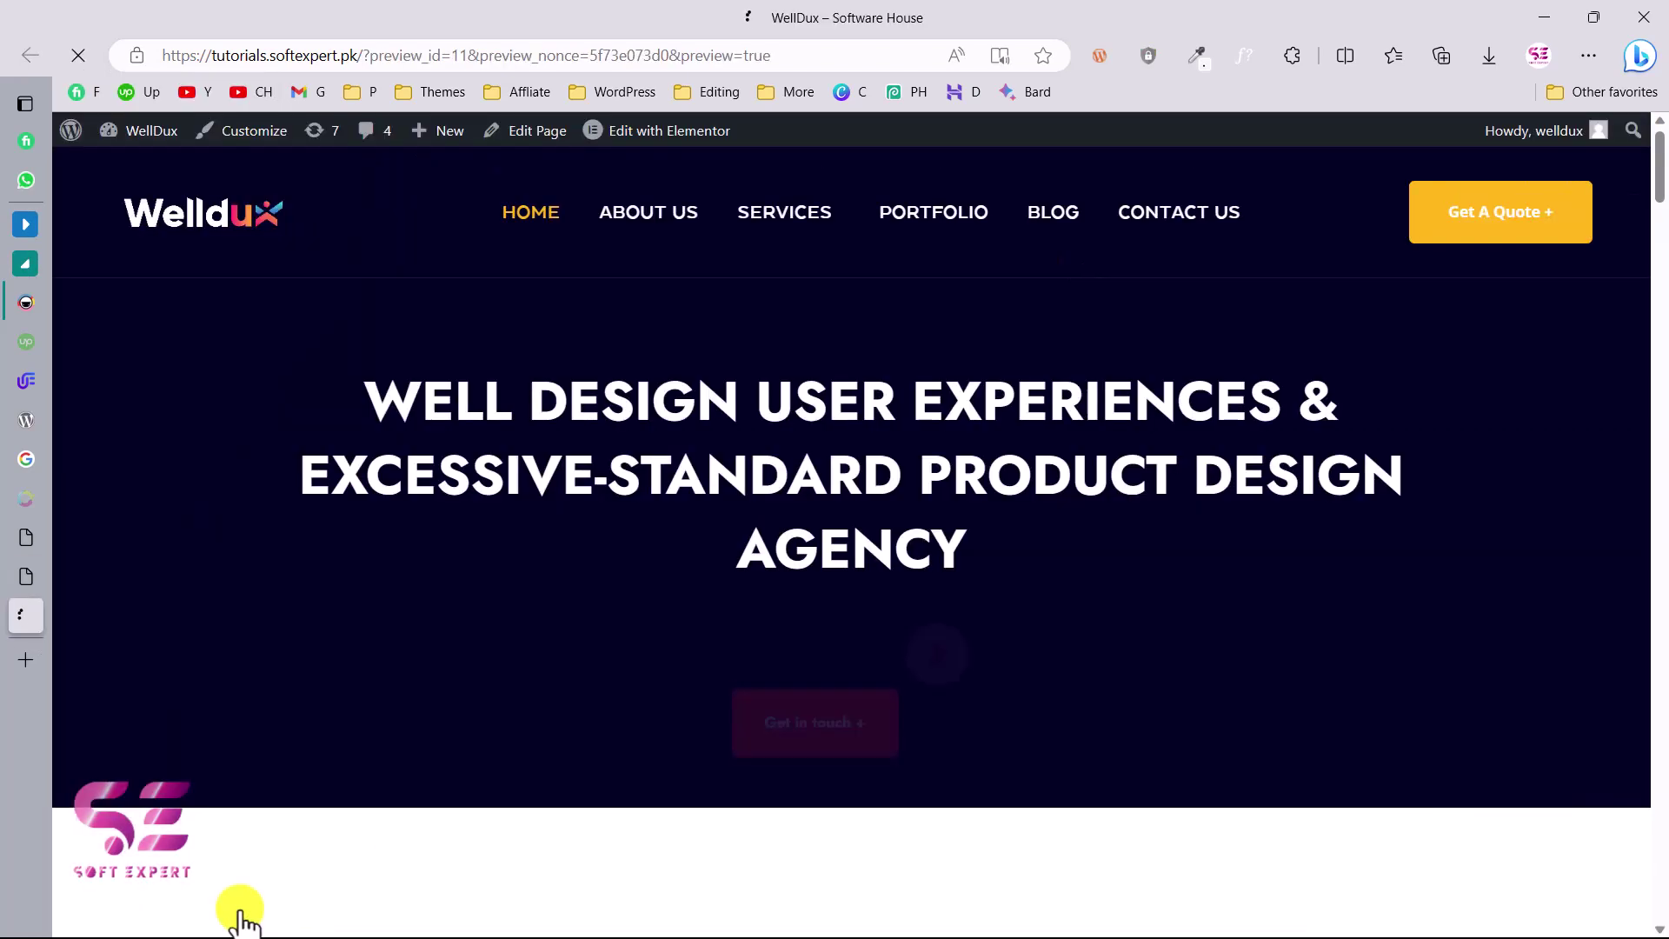
pyautogui.scroll(-5, 842, 379)
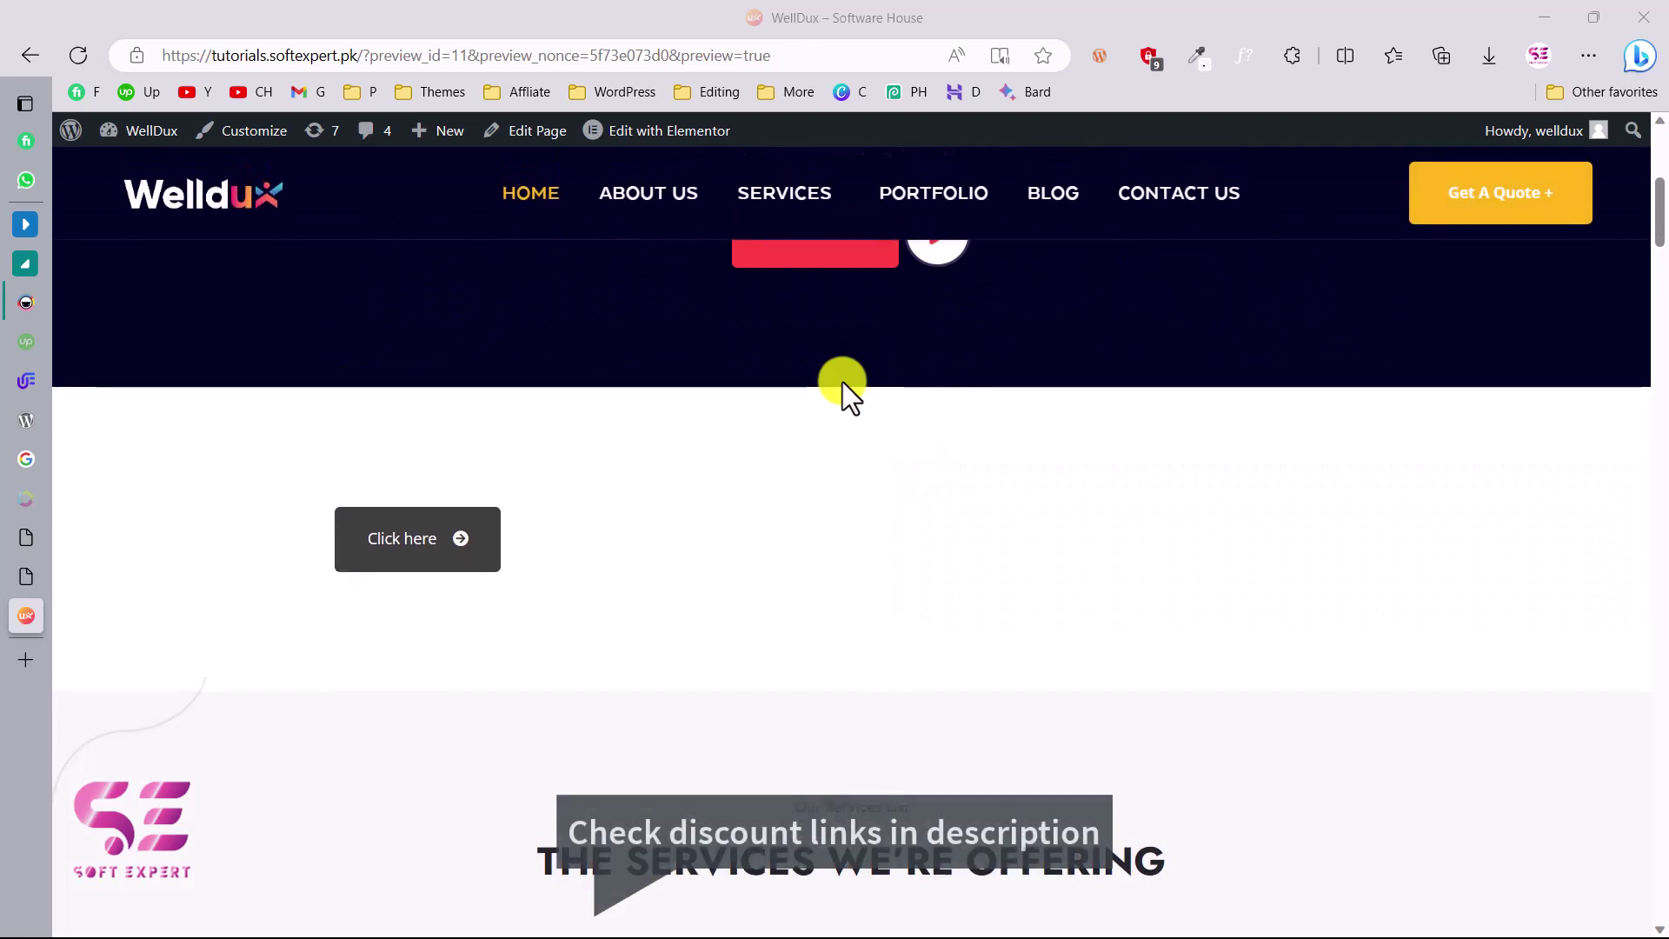
pyautogui.click(432, 548)
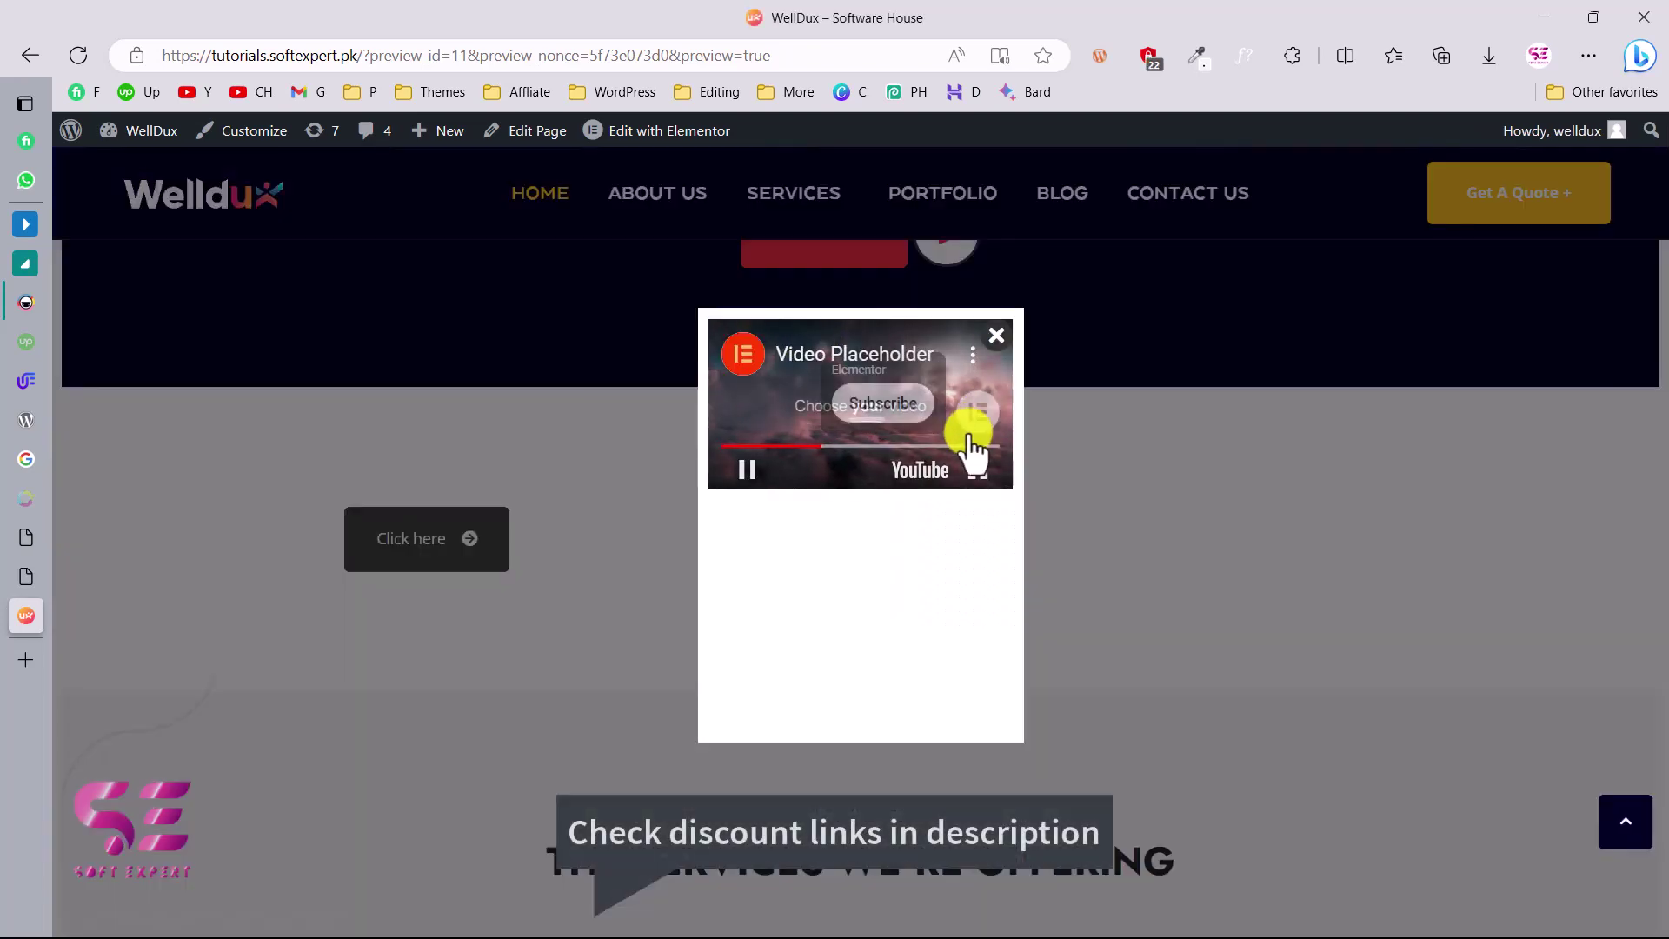
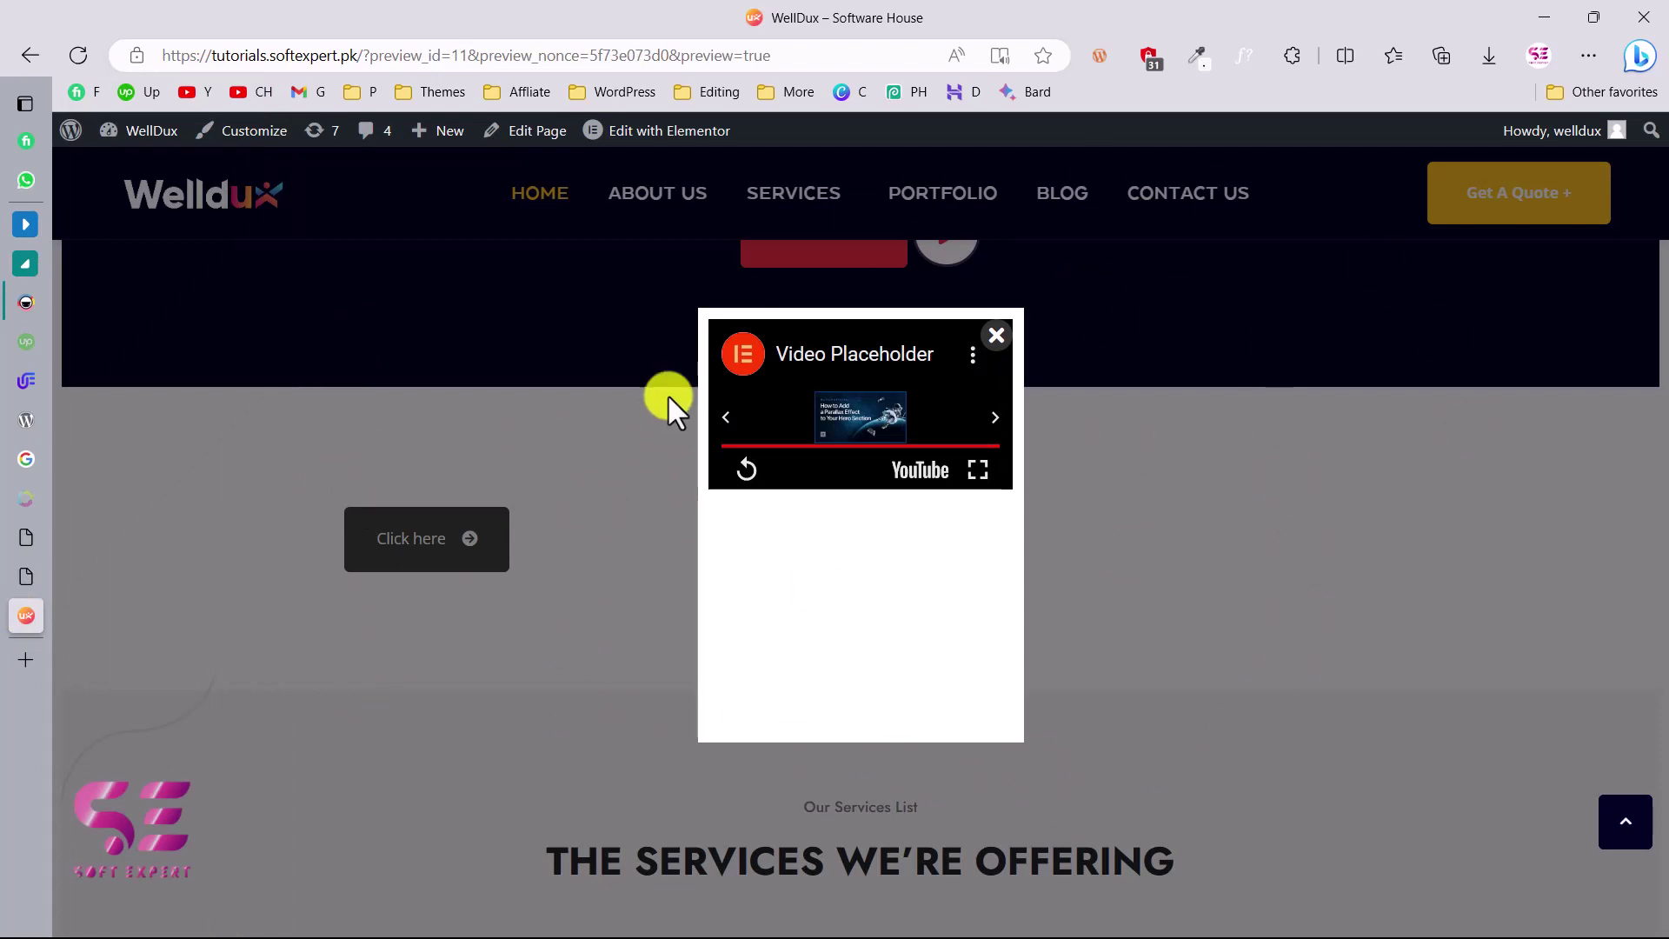
# Return to the Home page editor and darken the popup's overlay background color to #000000AD.
pyautogui.click(33, 577)
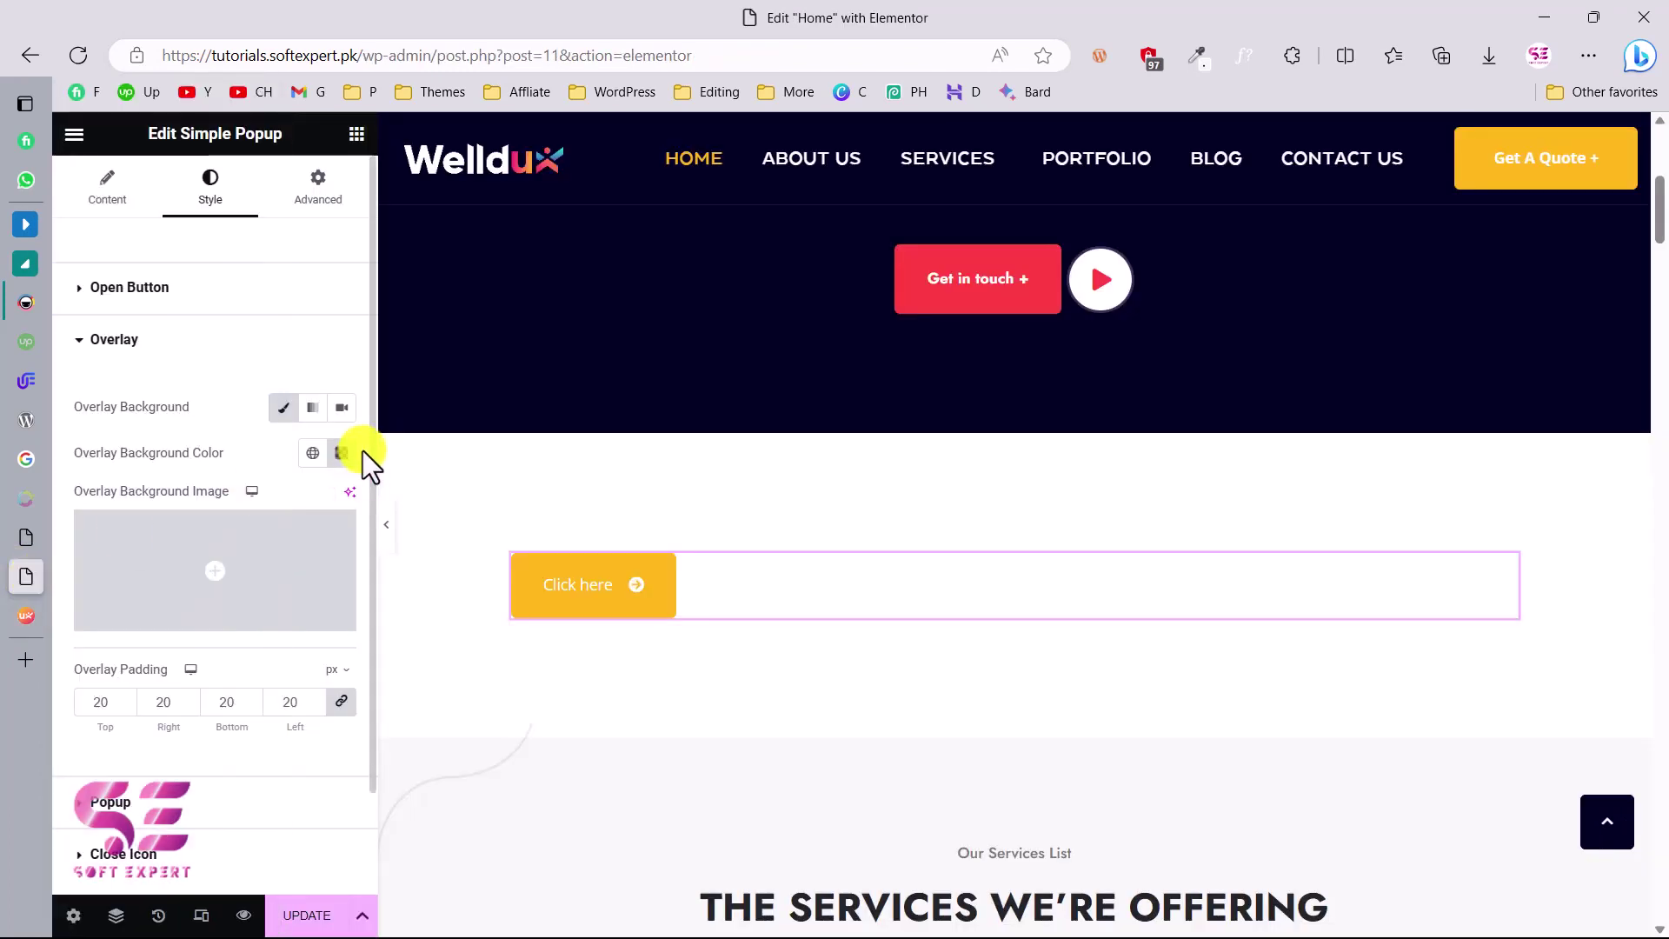
pyautogui.click(345, 453)
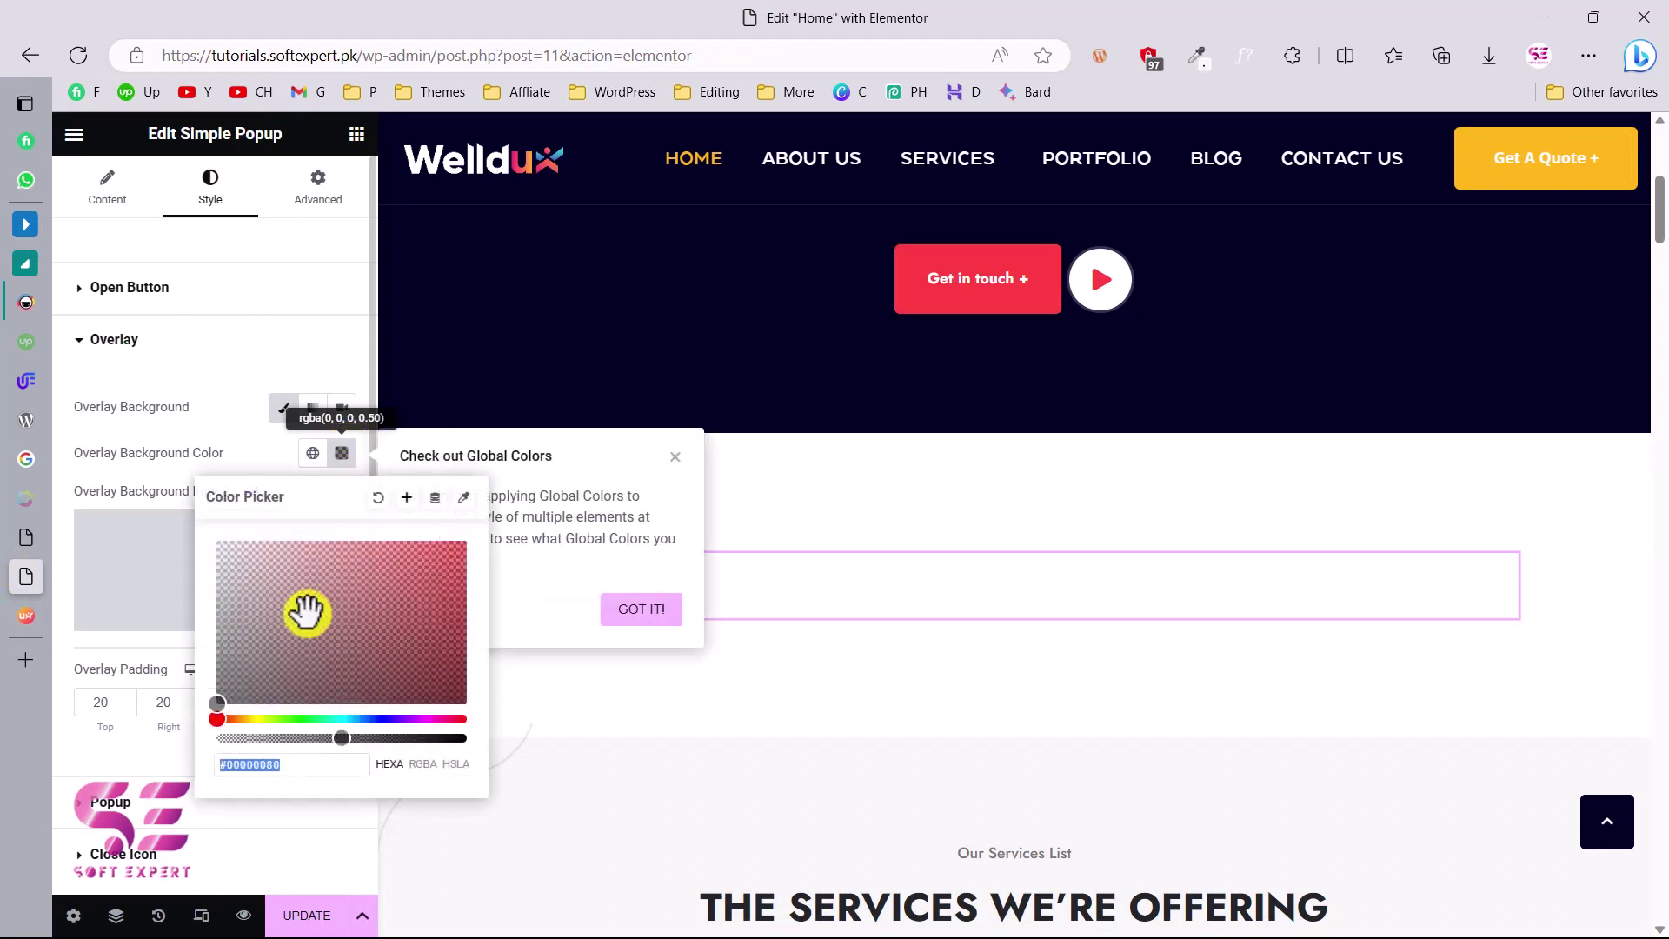
pyautogui.moveTo(365, 738); pyautogui.dragTo(387, 739)
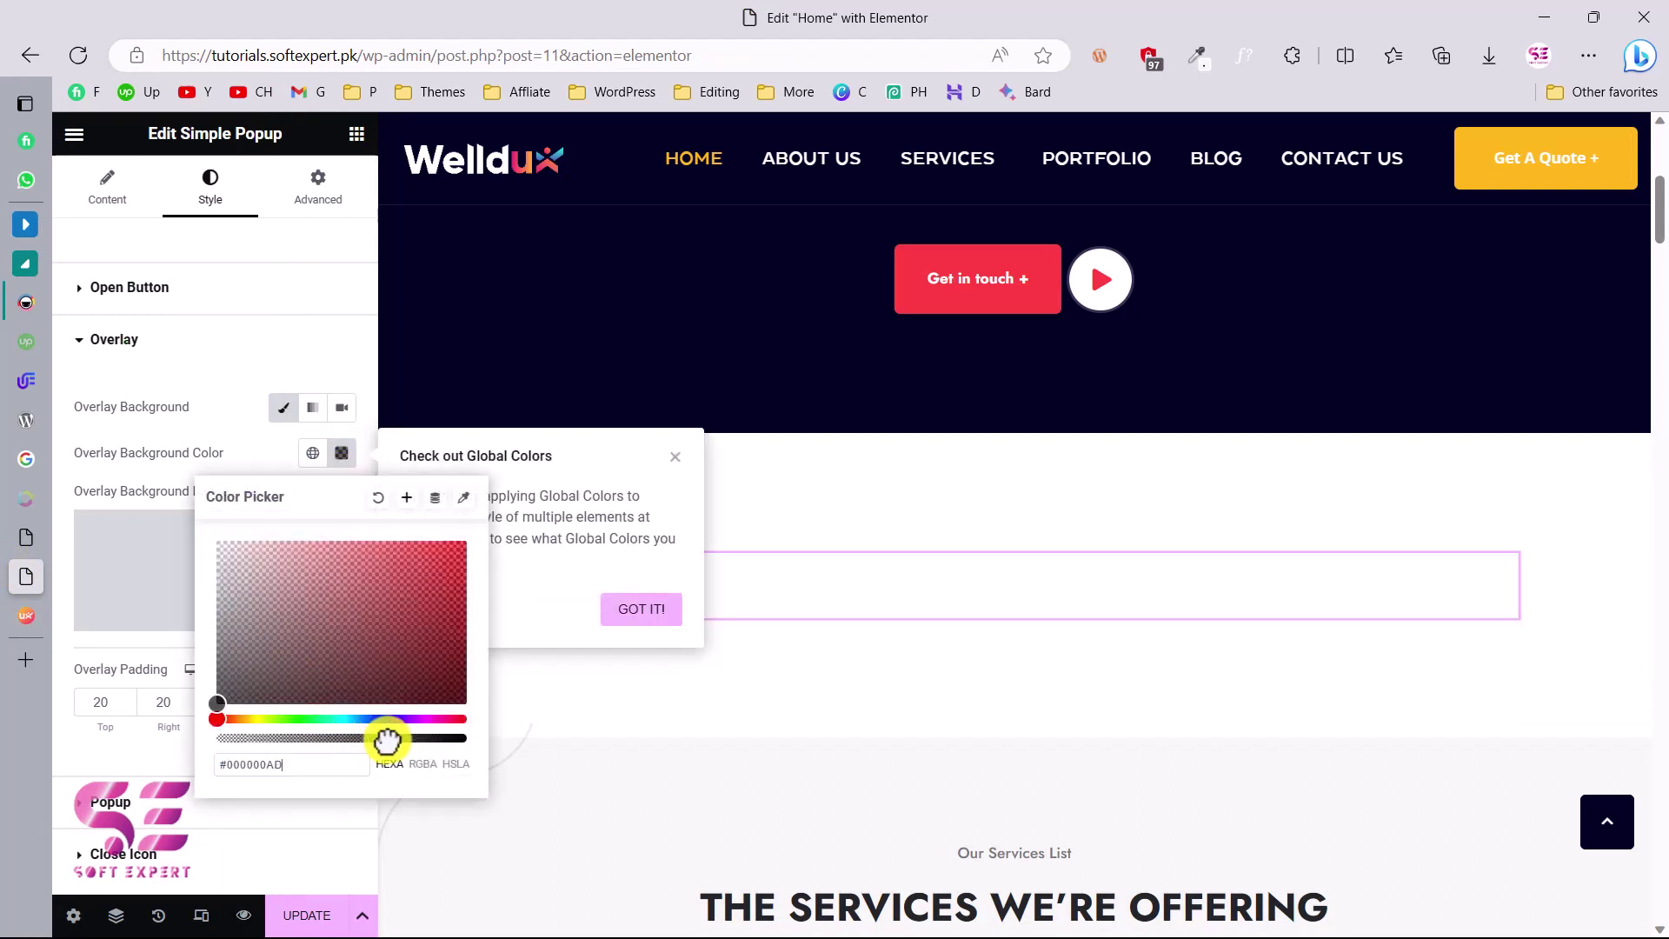
pyautogui.click(247, 430)
pyautogui.scroll(-1, 279, 566)
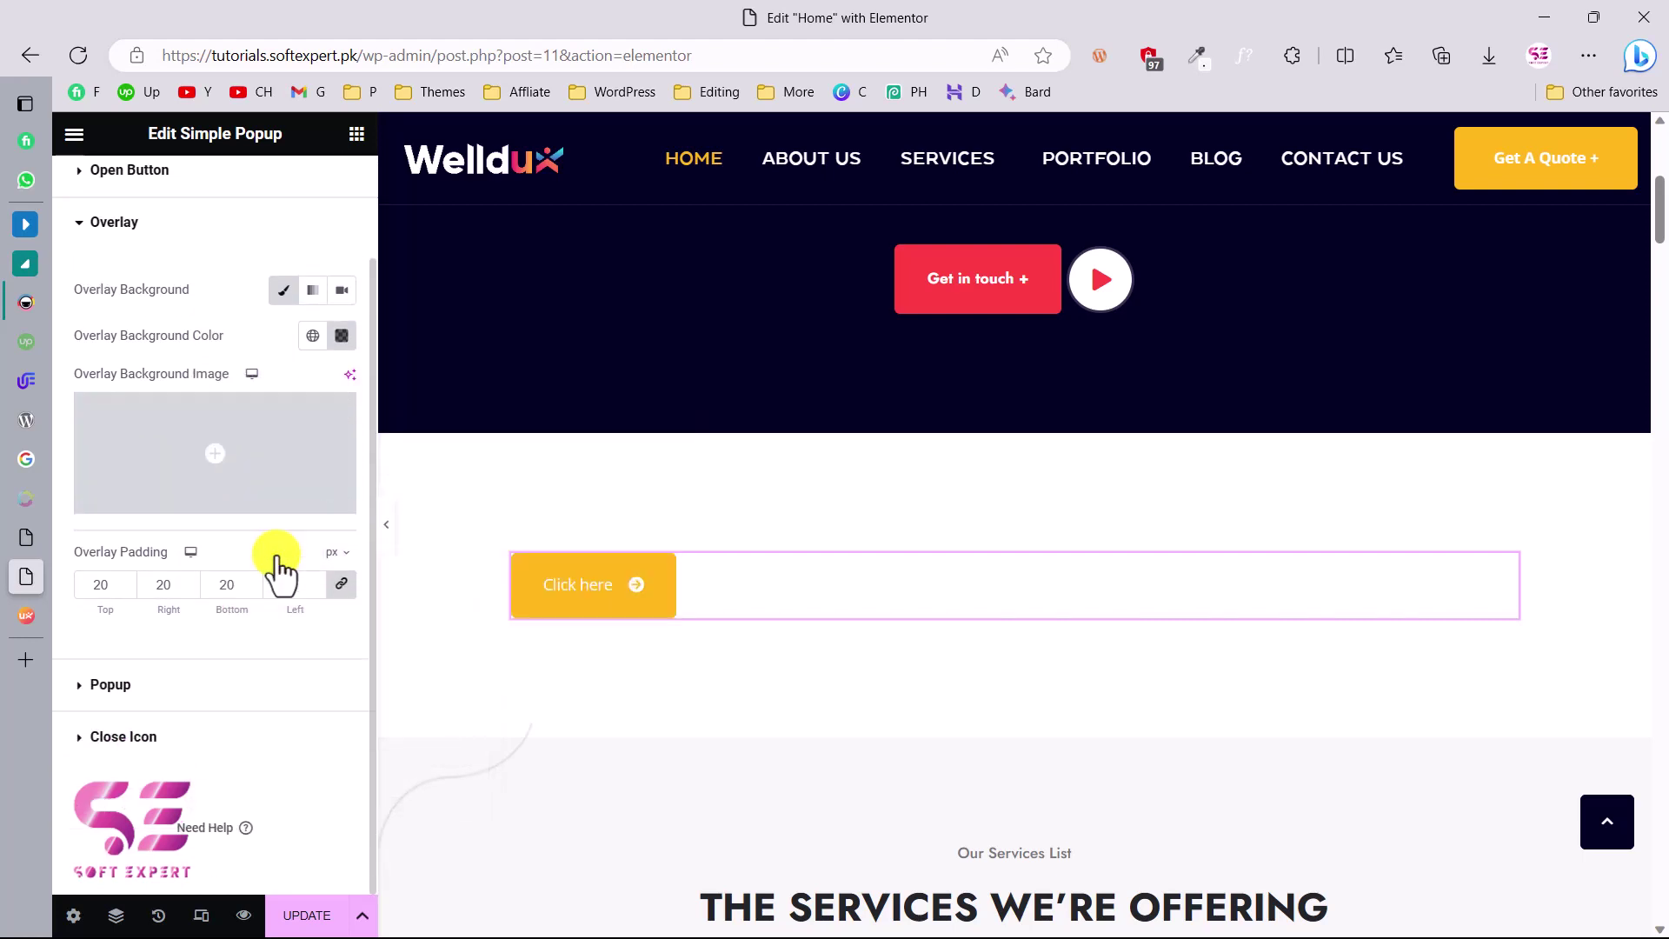
# Set the popup's width to 500 px and its height to 250 px in the Popup style settings.
pyautogui.click(112, 684)
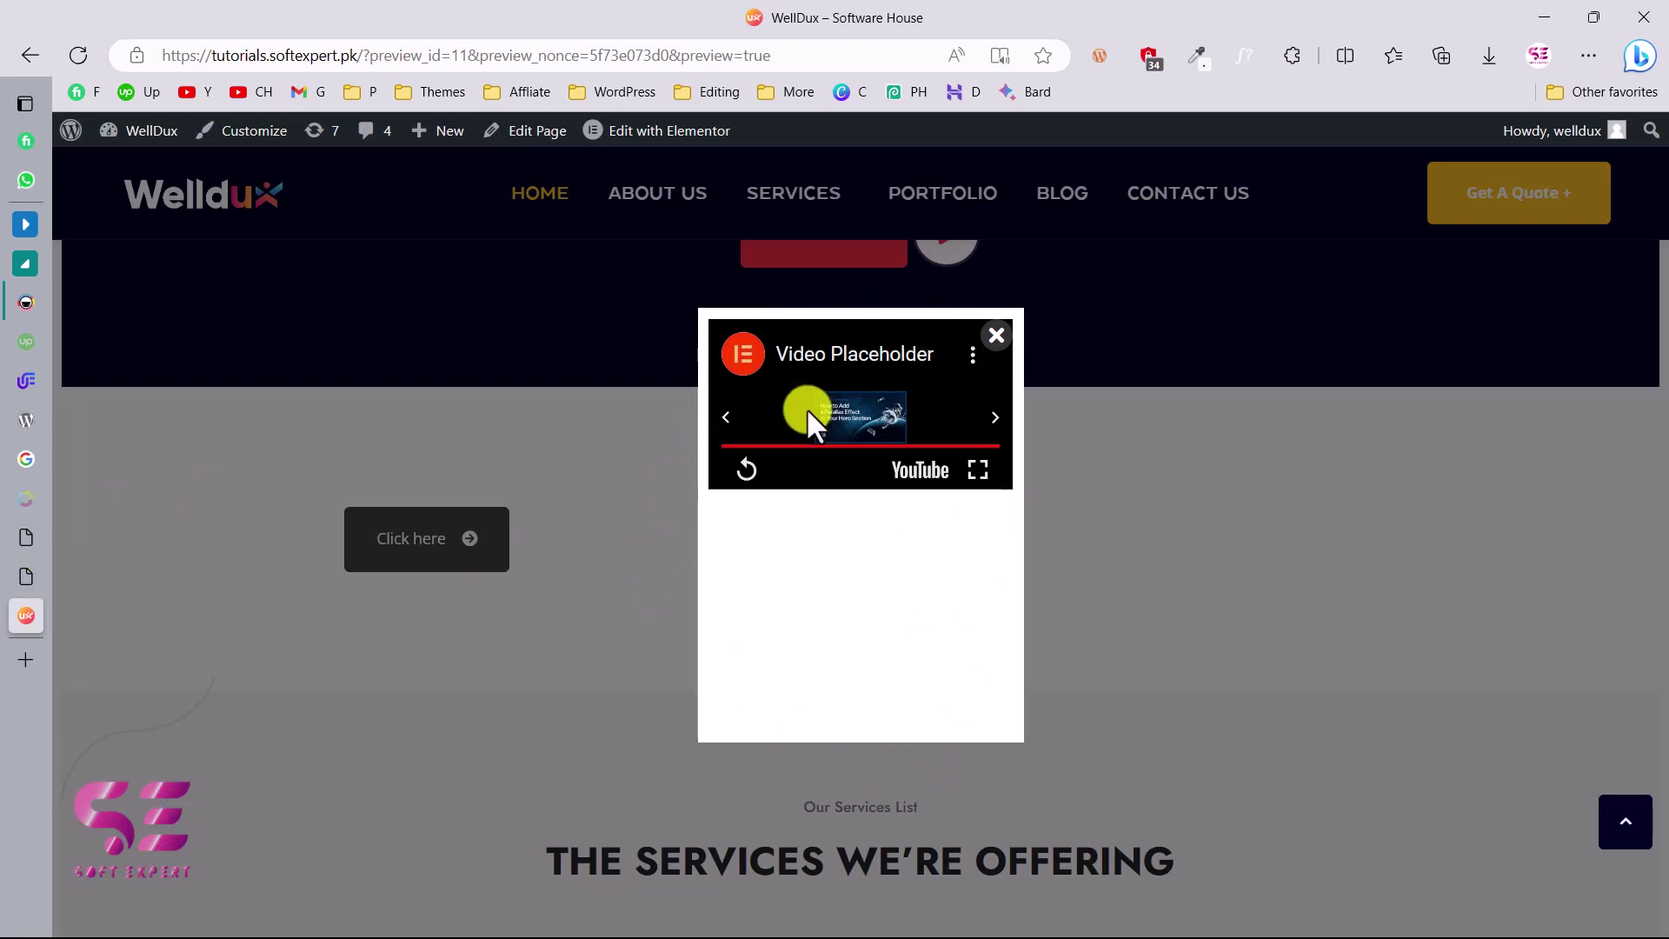
pyautogui.click(26, 578)
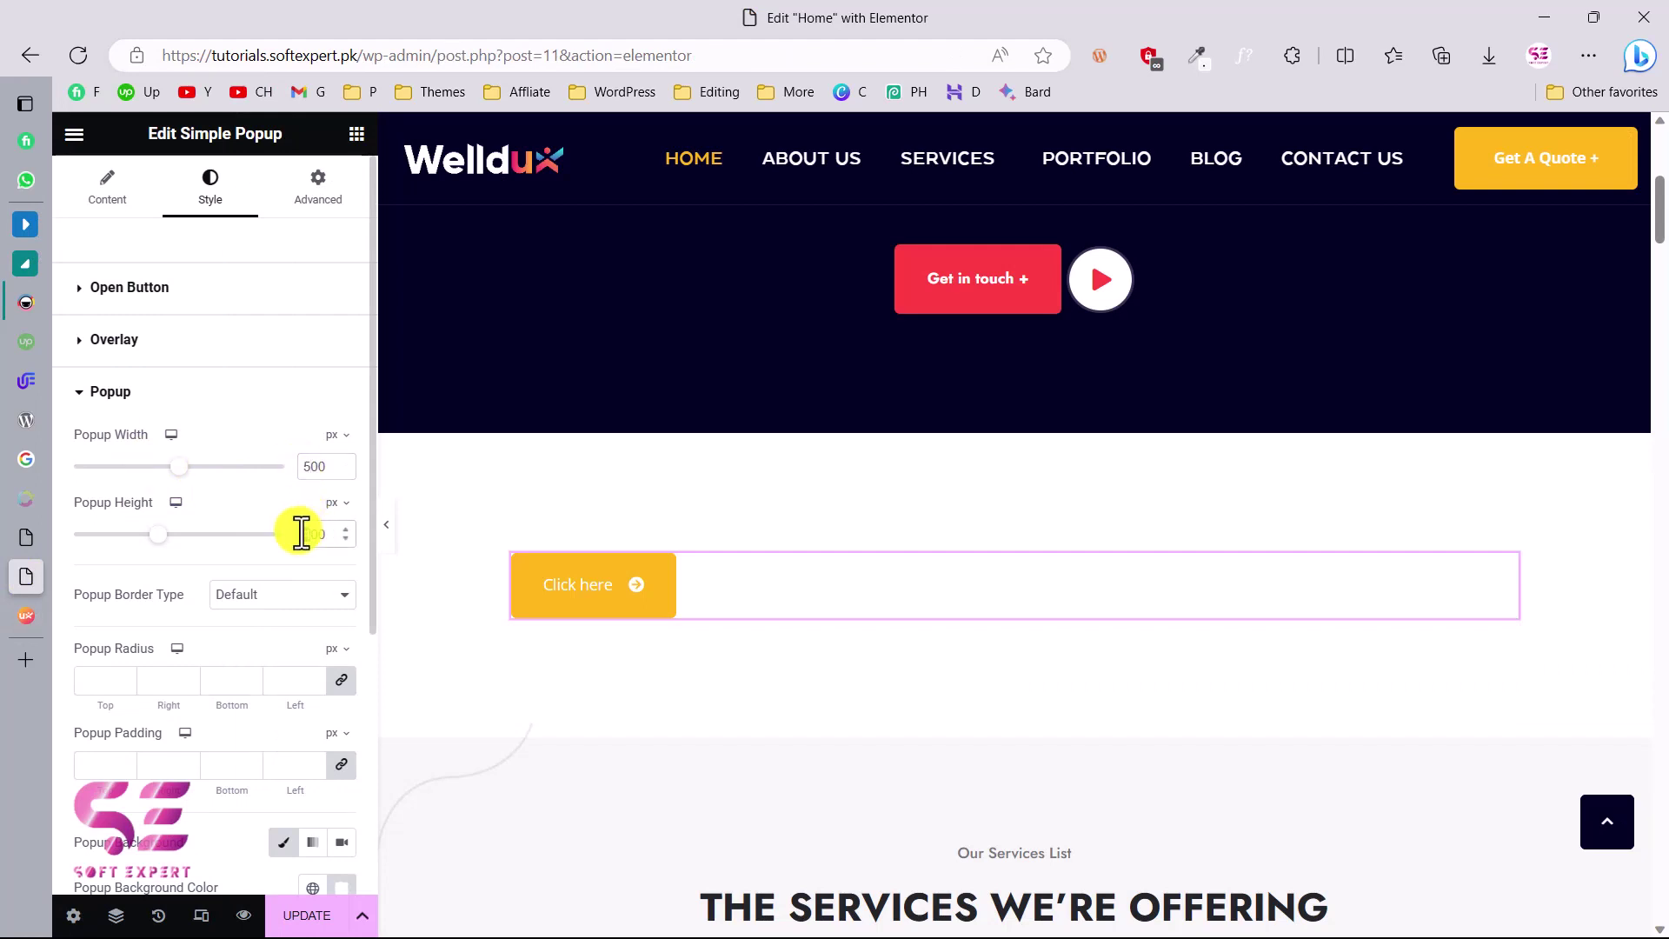
pyautogui.scroll(-2, 302, 533)
pyautogui.scroll(-1, 274, 615)
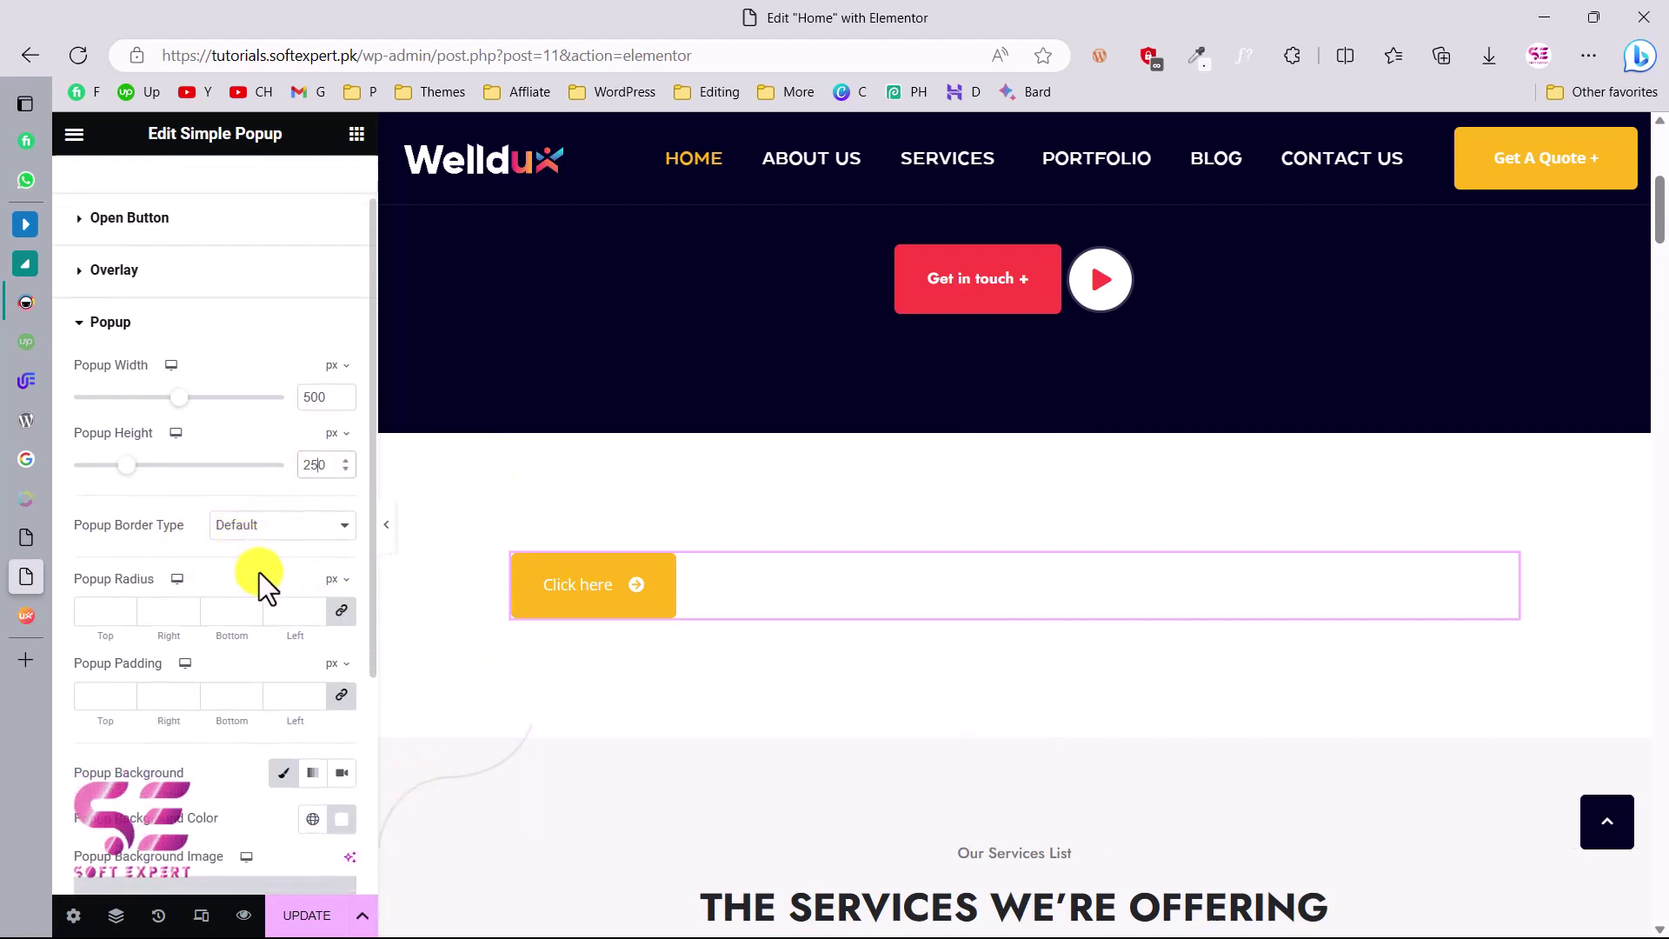
# Give the popup a solid border 2 px wide in the global Green color.
pyautogui.scroll(-1, 259, 572)
pyautogui.scroll(-1, 259, 572)
pyautogui.click(254, 456)
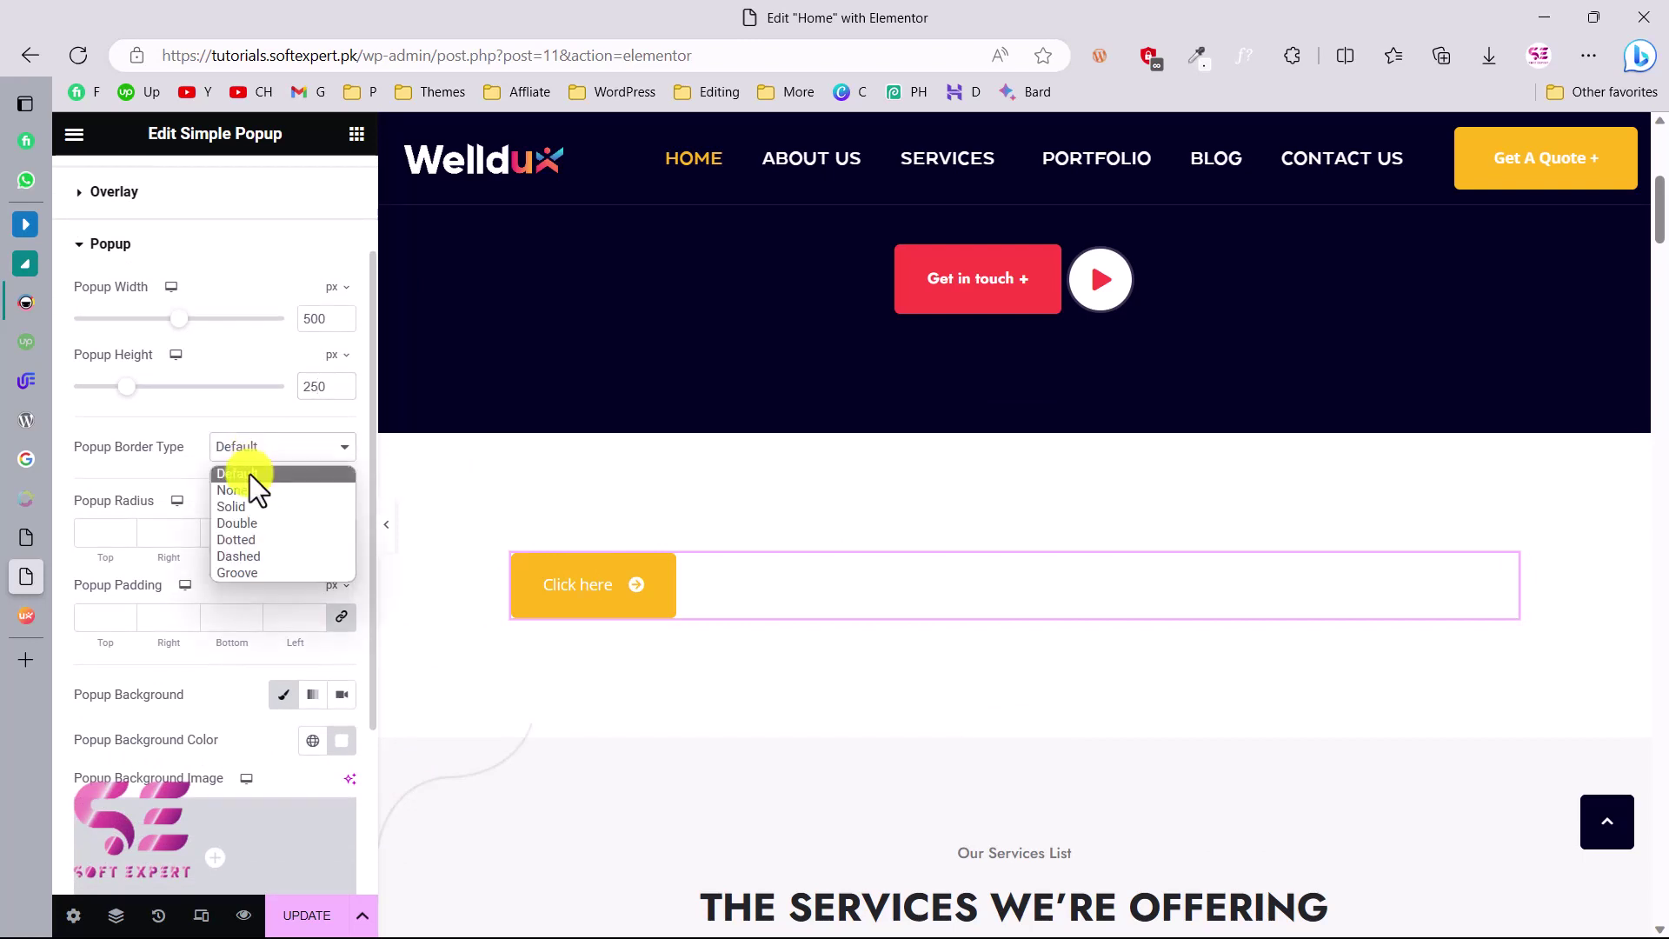
pyautogui.click(248, 489)
pyautogui.click(246, 454)
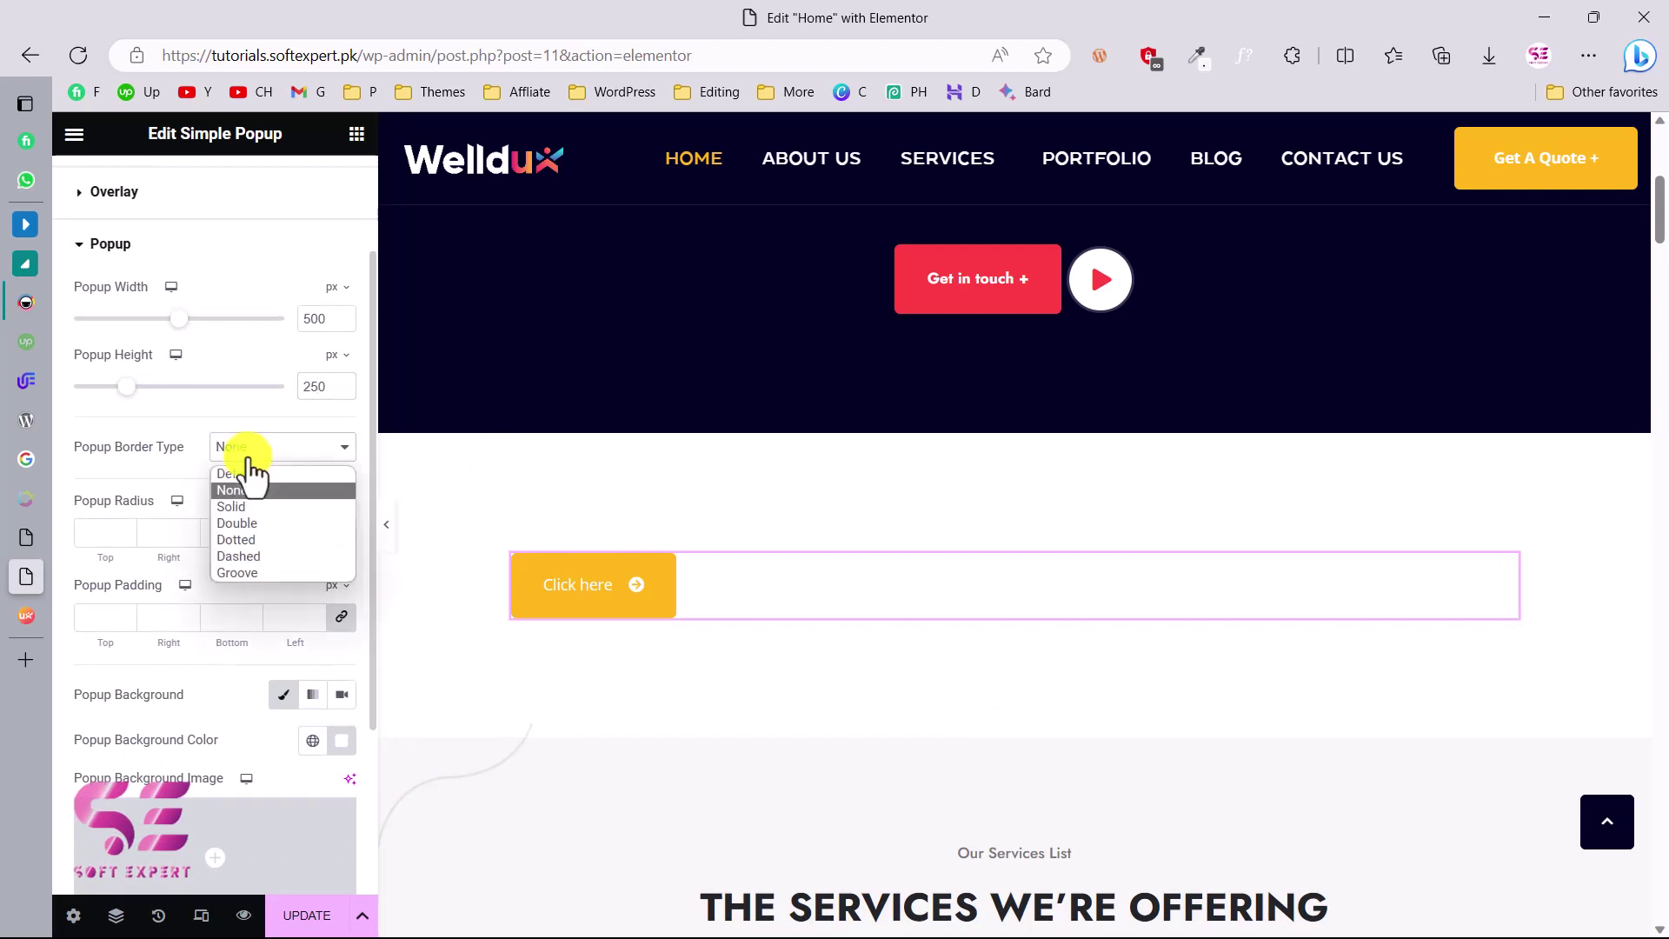
pyautogui.click(242, 506)
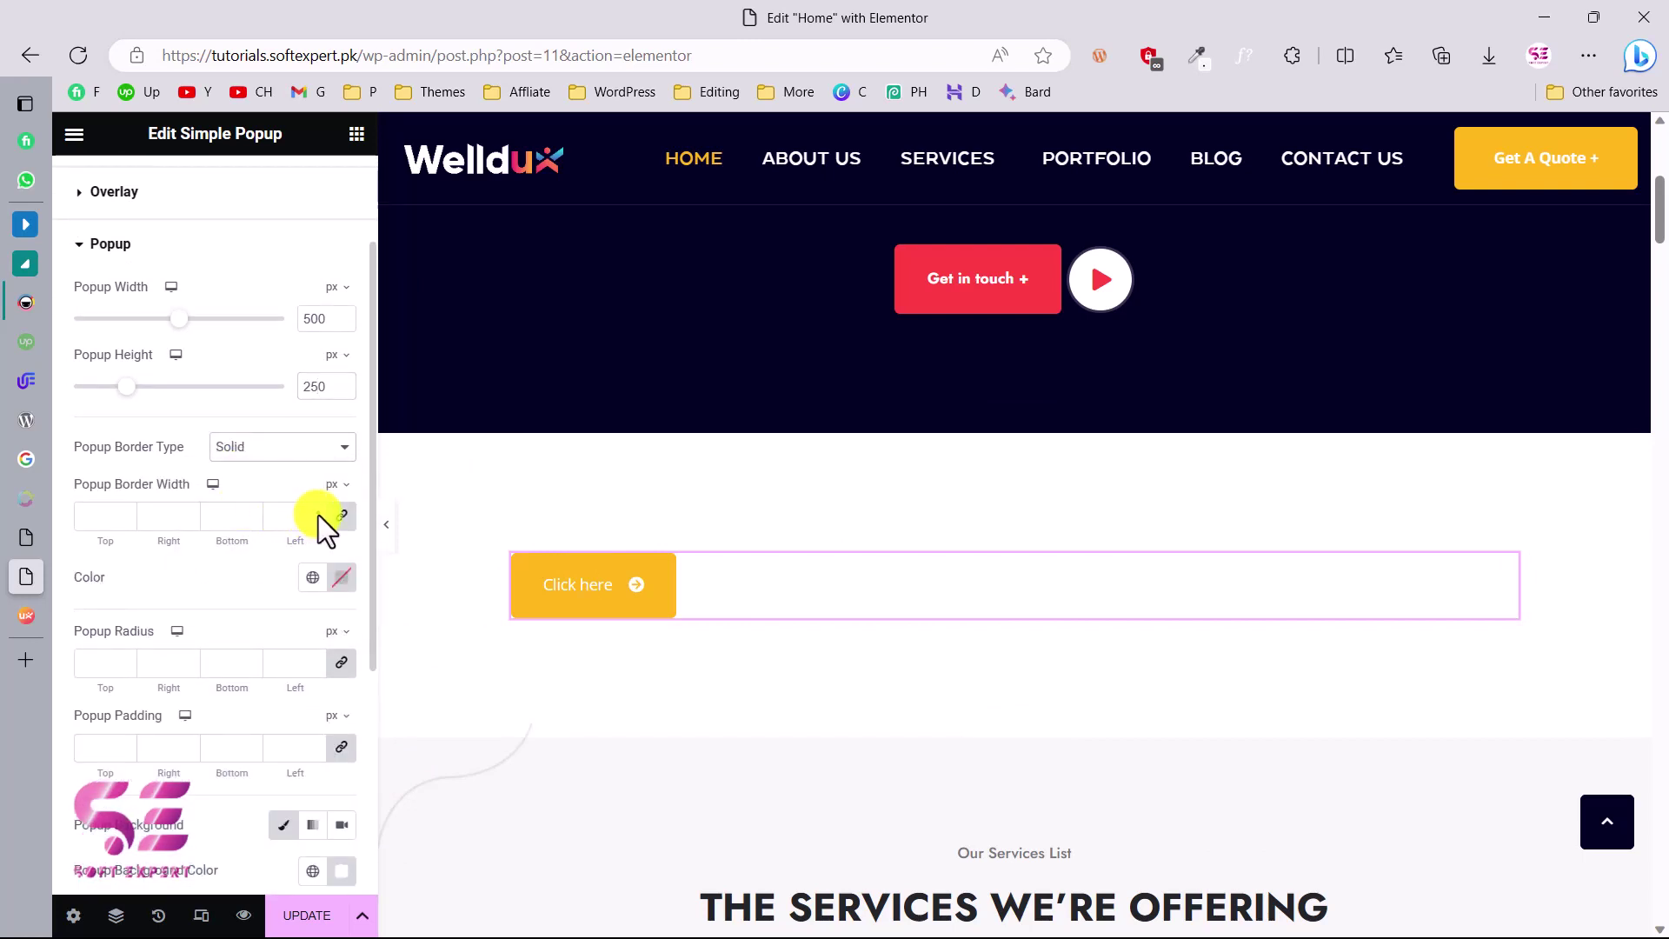
pyautogui.click(319, 511)
pyautogui.click(318, 511)
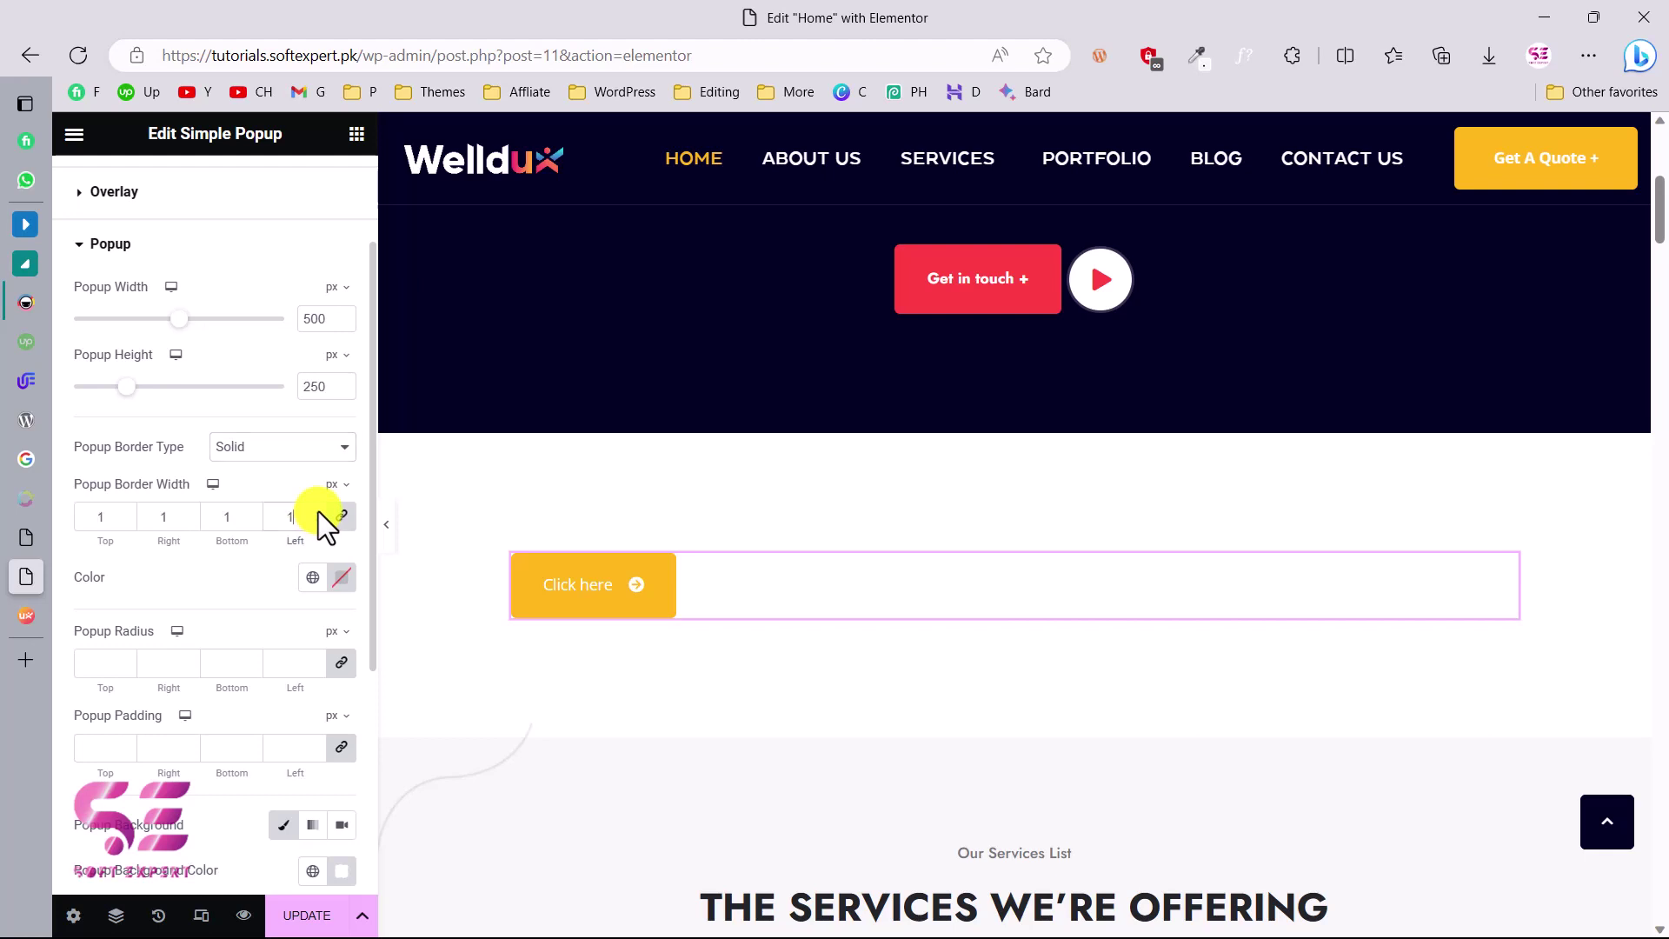
pyautogui.click(315, 577)
pyautogui.scroll(-1, 205, 514)
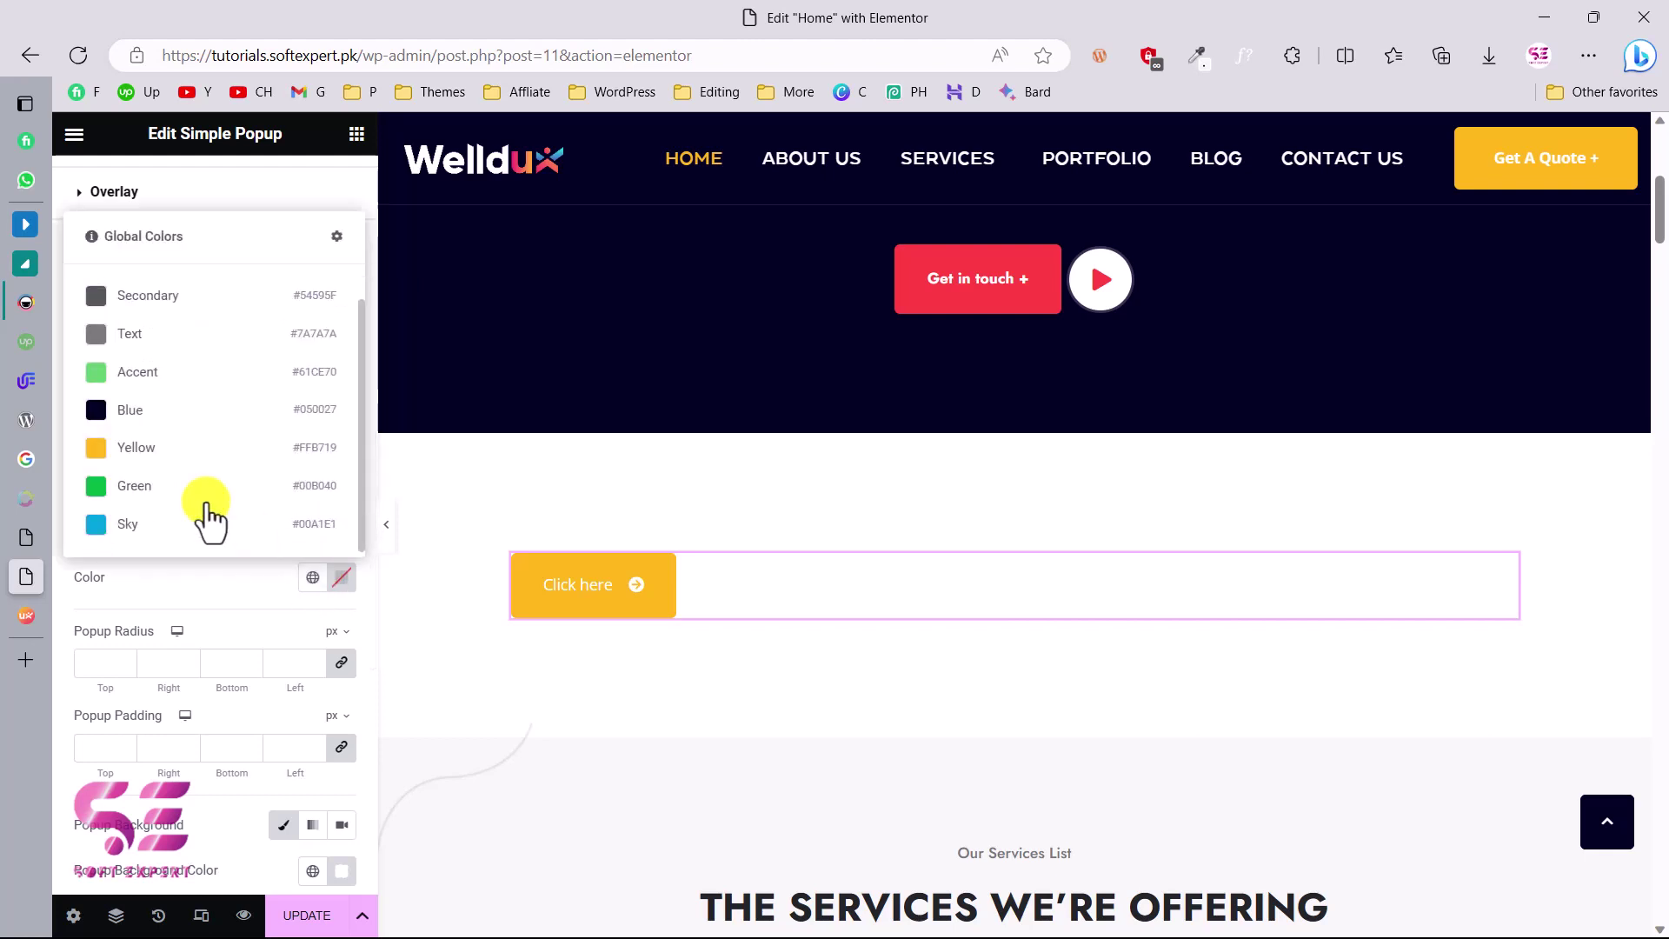
pyautogui.click(136, 488)
# Set the popup's corner radius to 20 px and its background color to the global Text color (#7A7A7A).
pyautogui.scroll(-3, 232, 621)
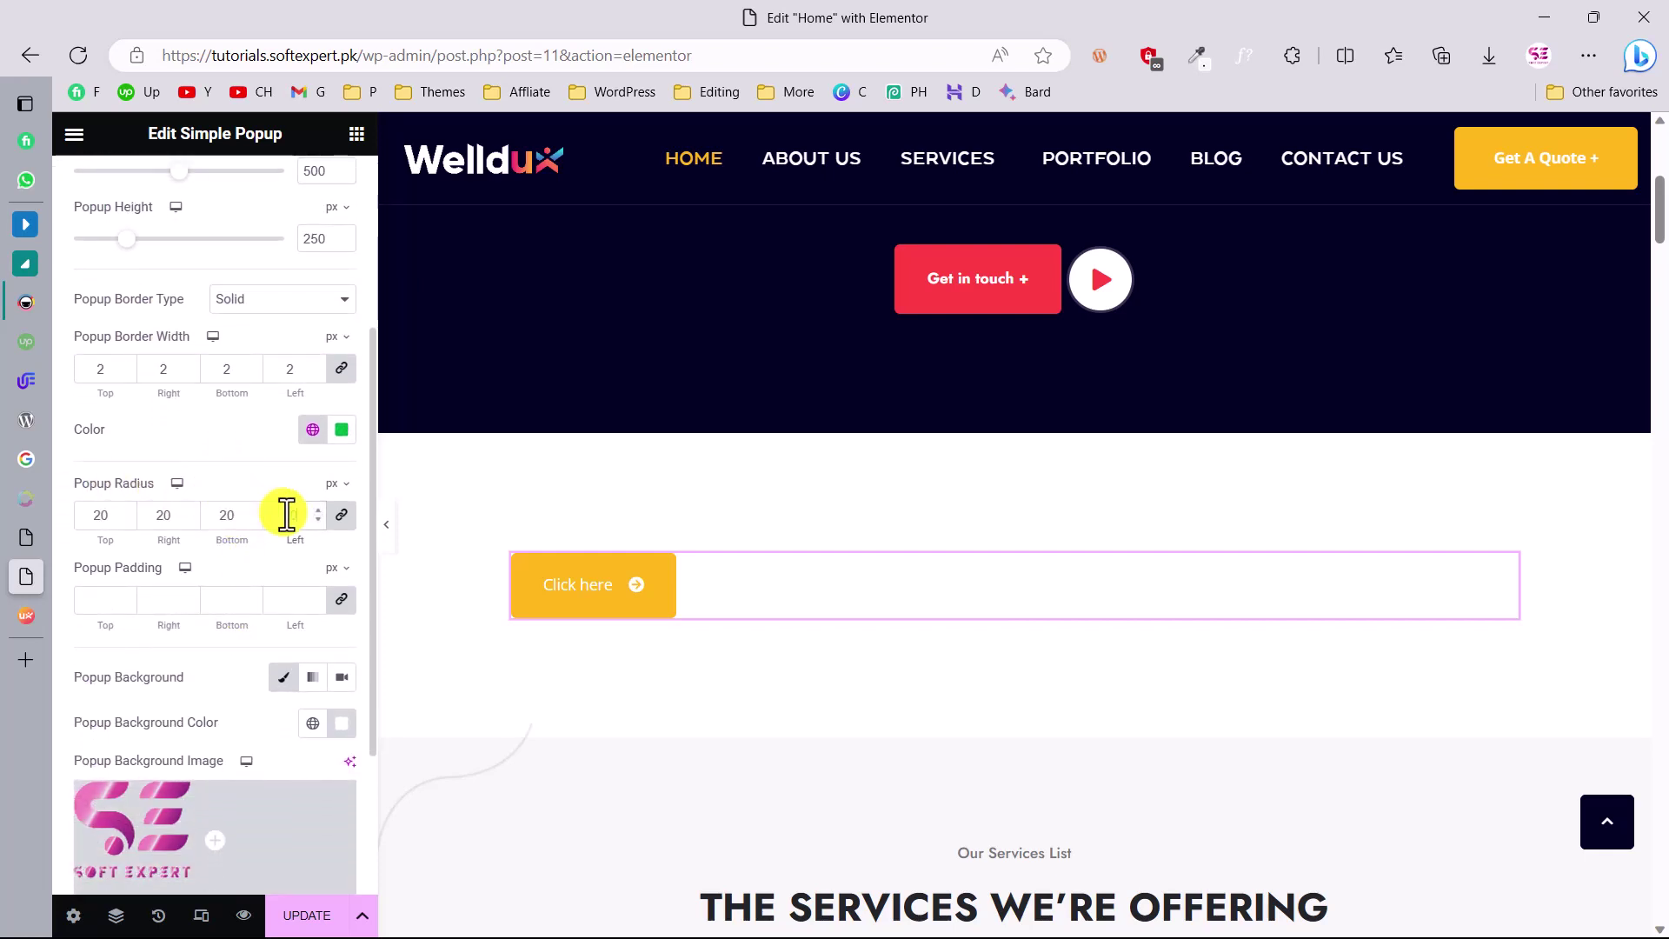
pyautogui.scroll(-2, 259, 543)
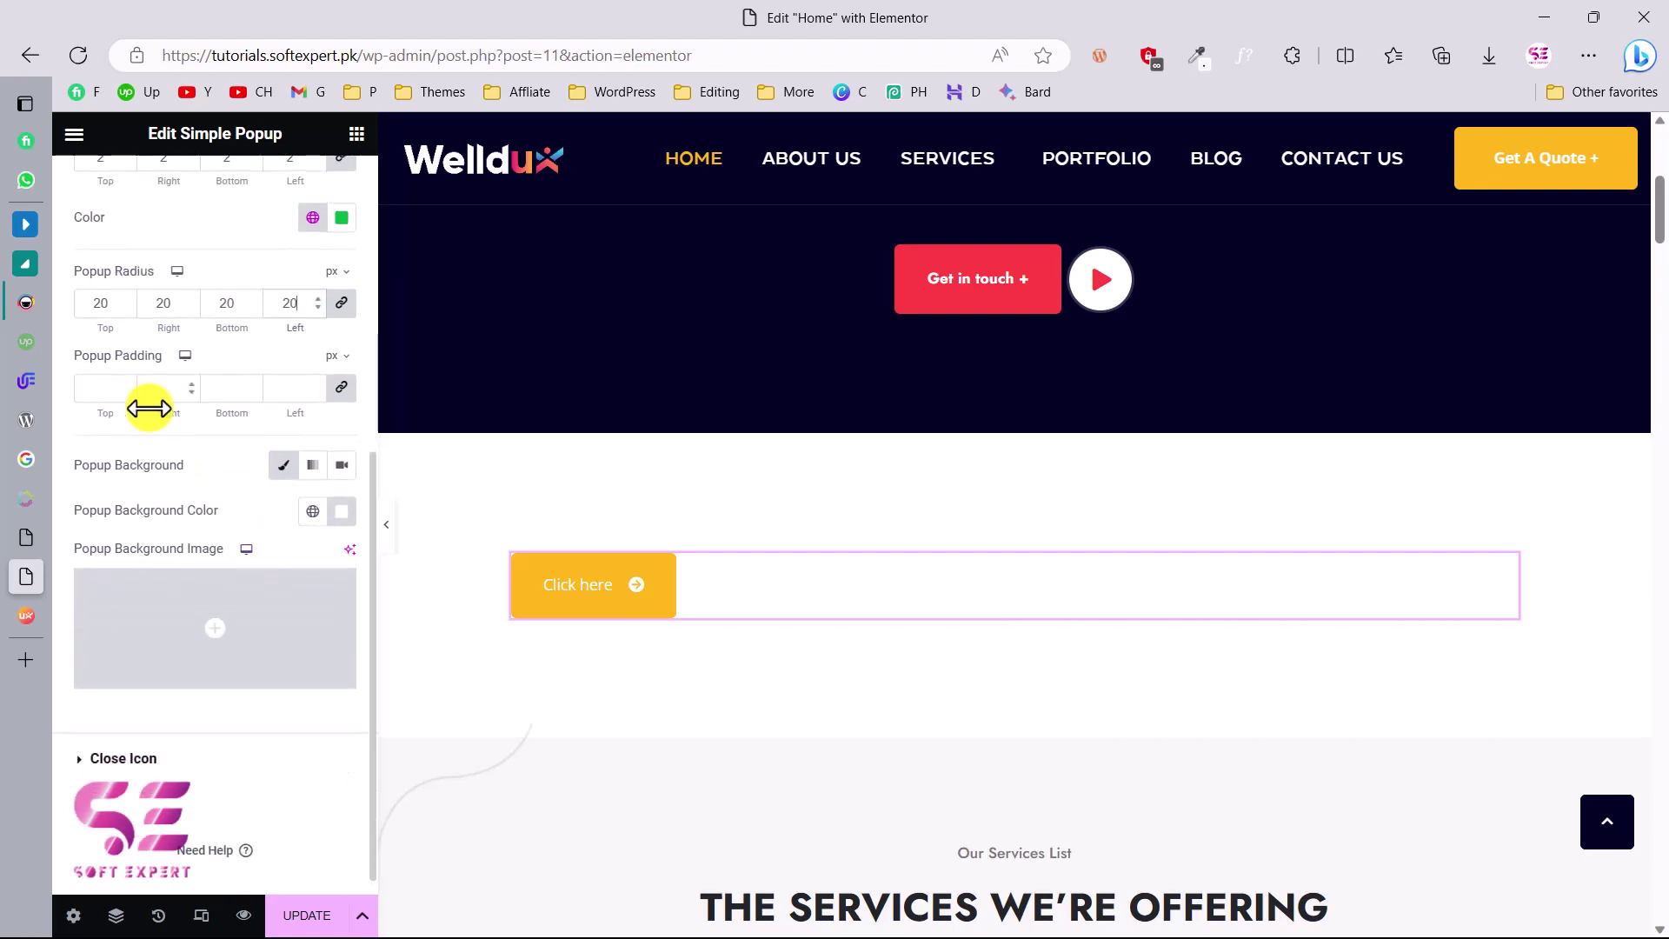
pyautogui.scroll(-1, 254, 482)
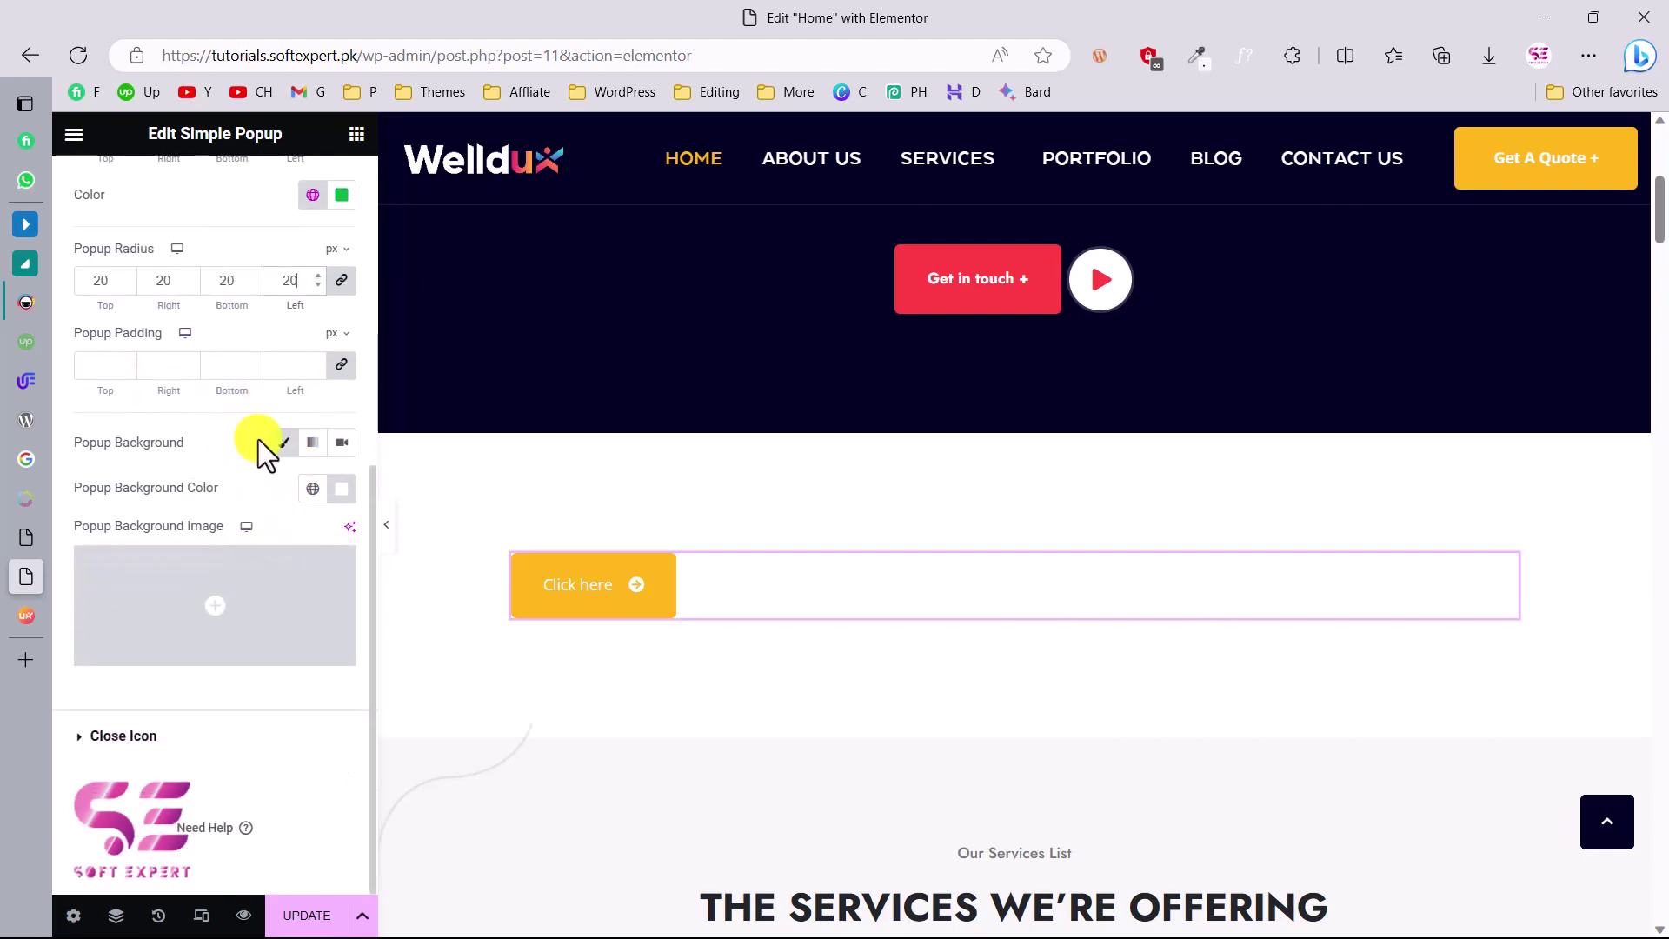
pyautogui.click(337, 489)
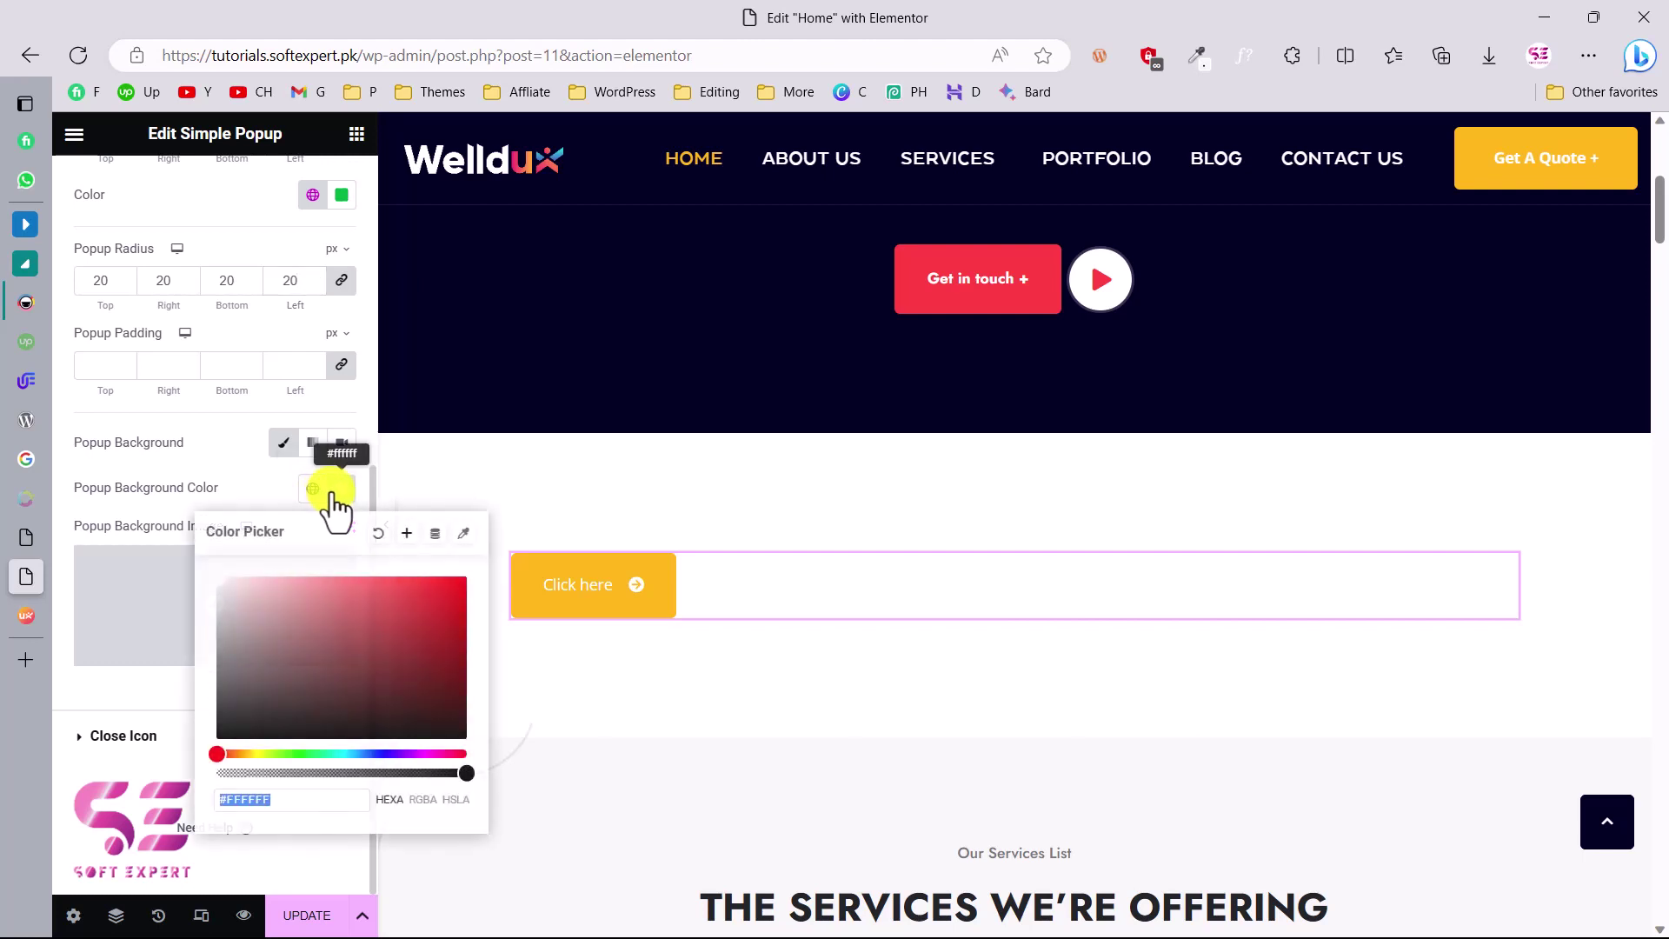
pyautogui.click(315, 490)
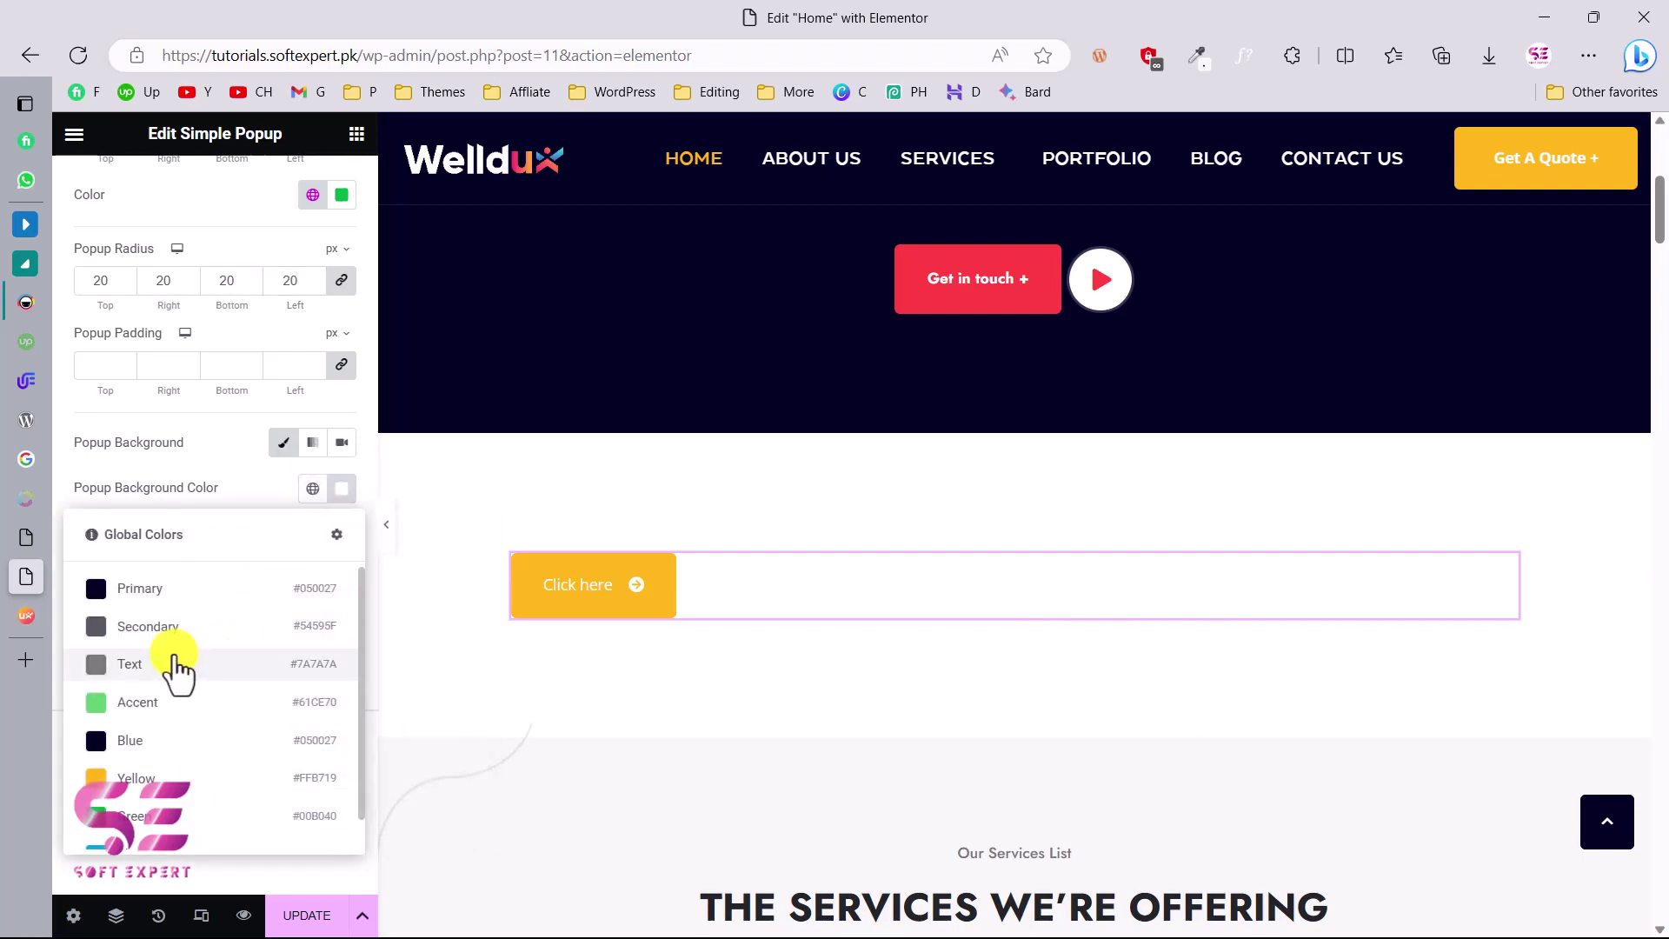
pyautogui.click(178, 665)
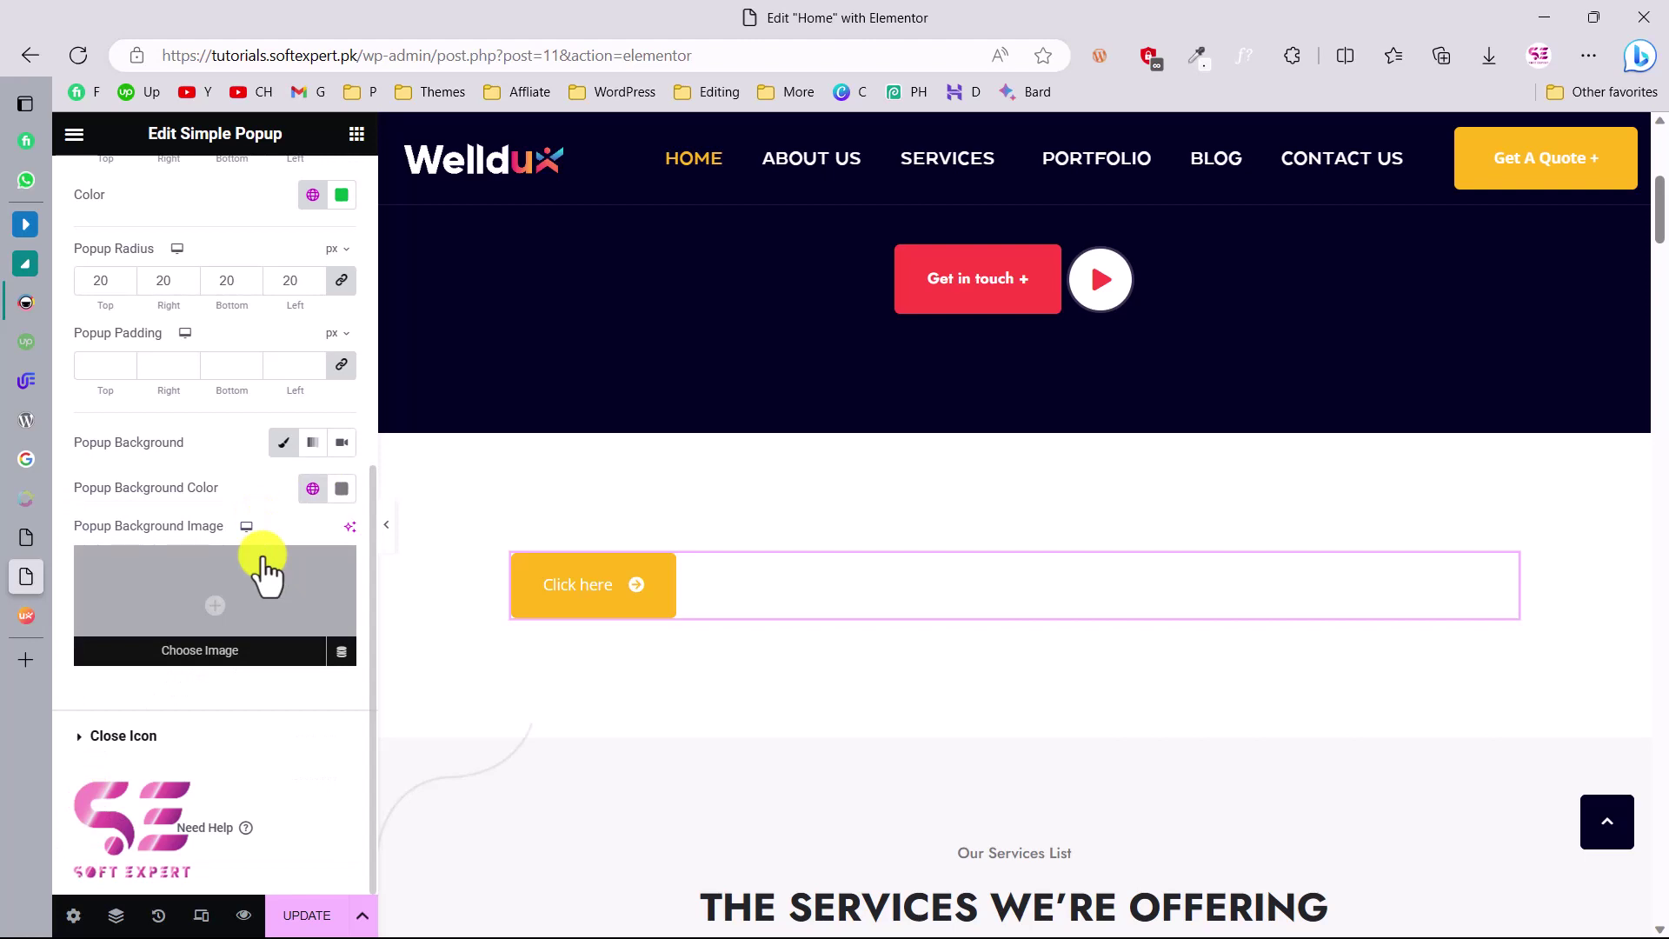
# Review the popup's Close Icon style options, including size, color, snap, offsets, background and radius.
pyautogui.click(171, 739)
pyautogui.scroll(-3, 164, 739)
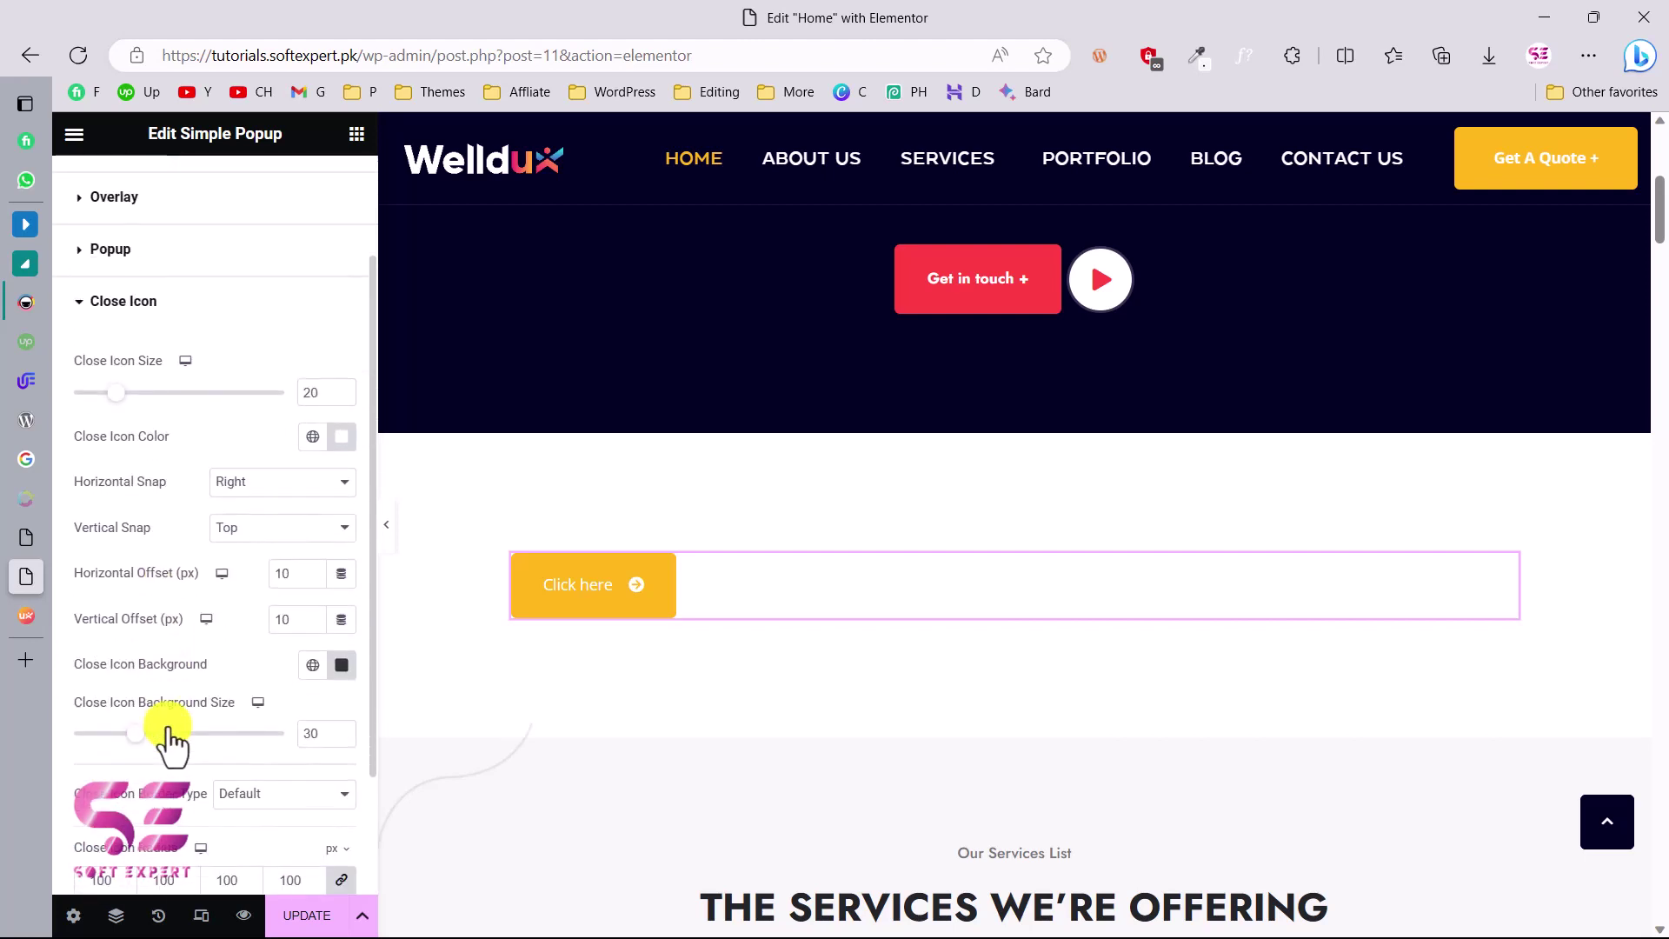
pyautogui.scroll(-2, 261, 439)
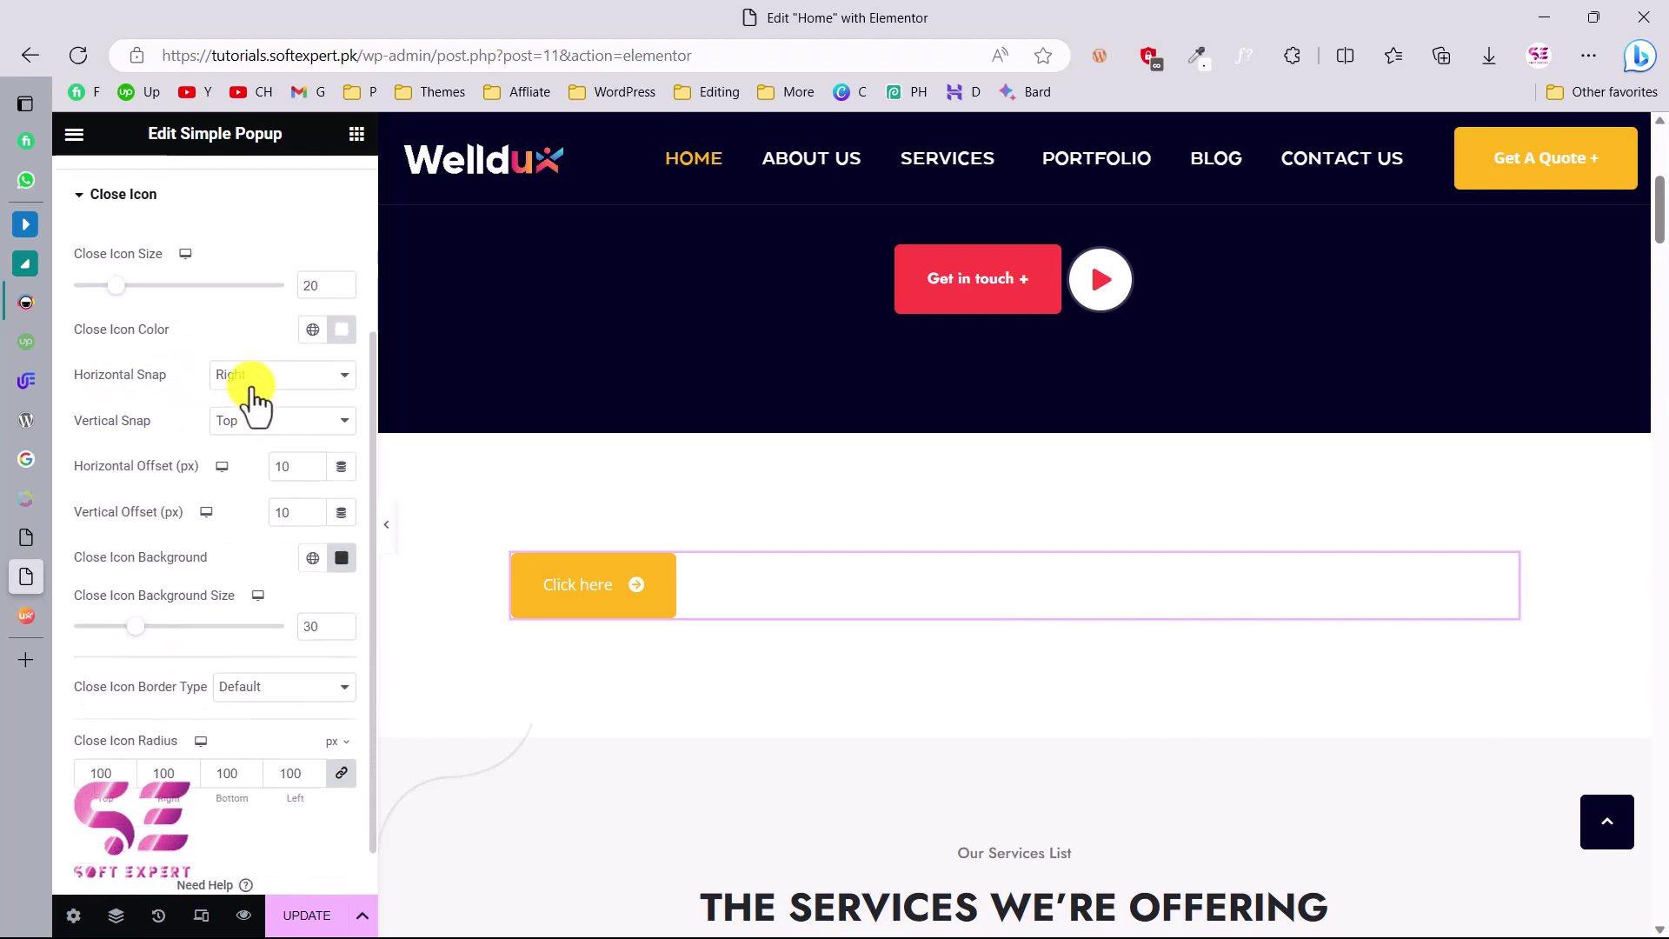
pyautogui.scroll(-1, 287, 395)
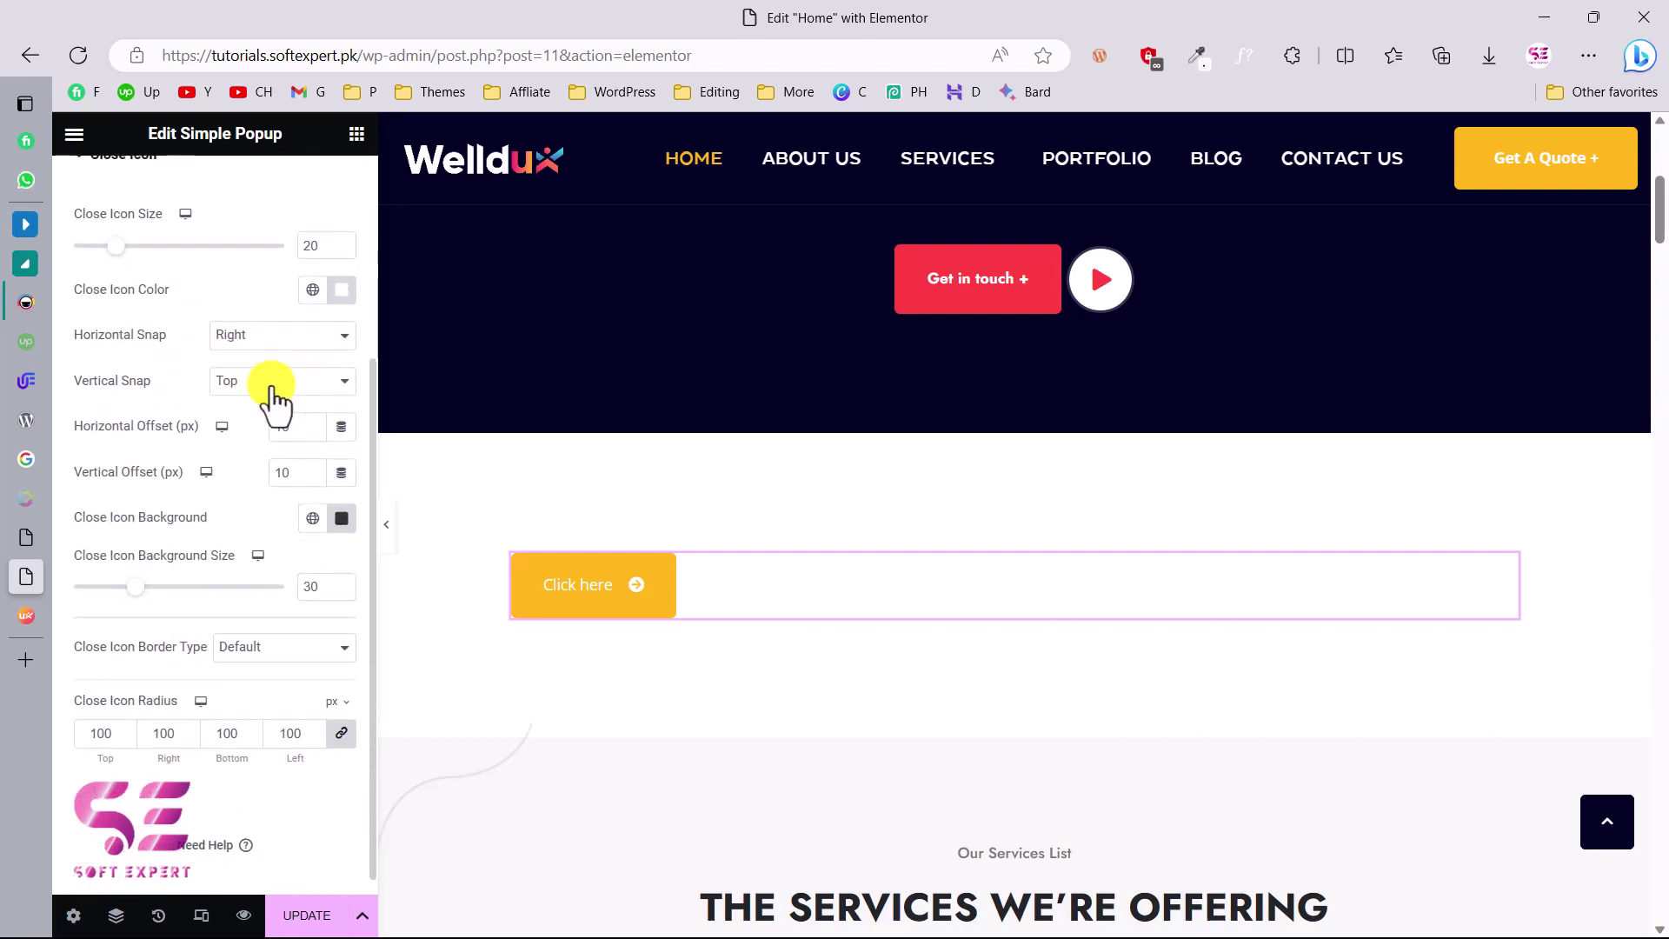
pyautogui.scroll(-1, 247, 492)
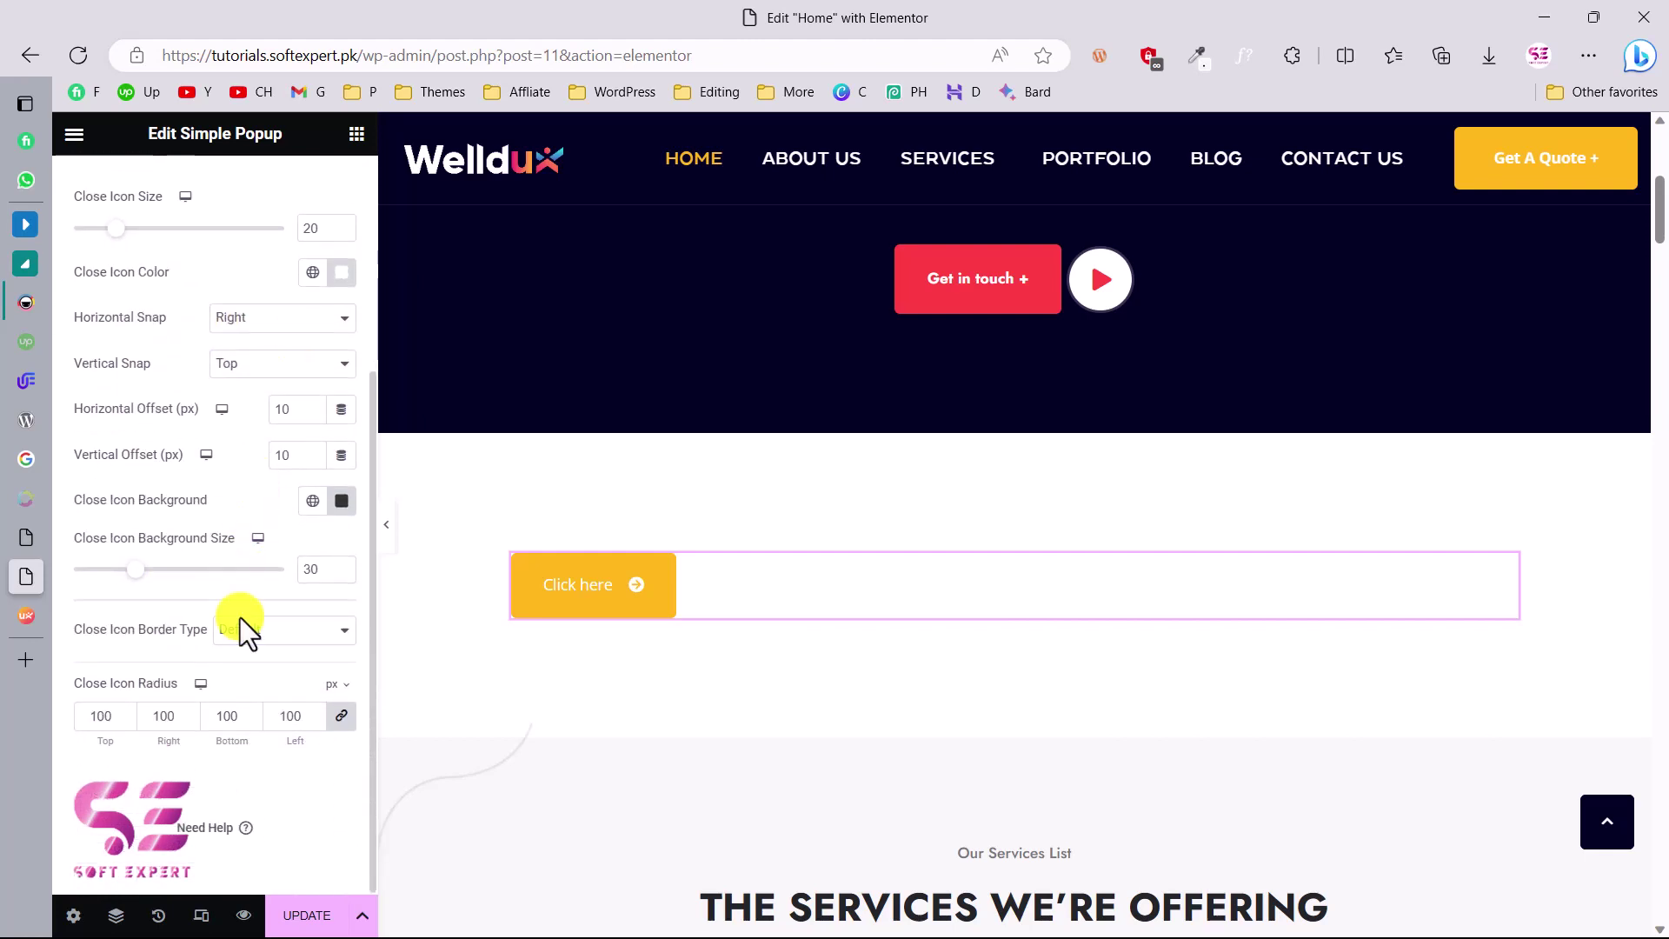
# Update the Home page and open the restyled popup in the preview through its "Click here" button.
pyautogui.click(300, 920)
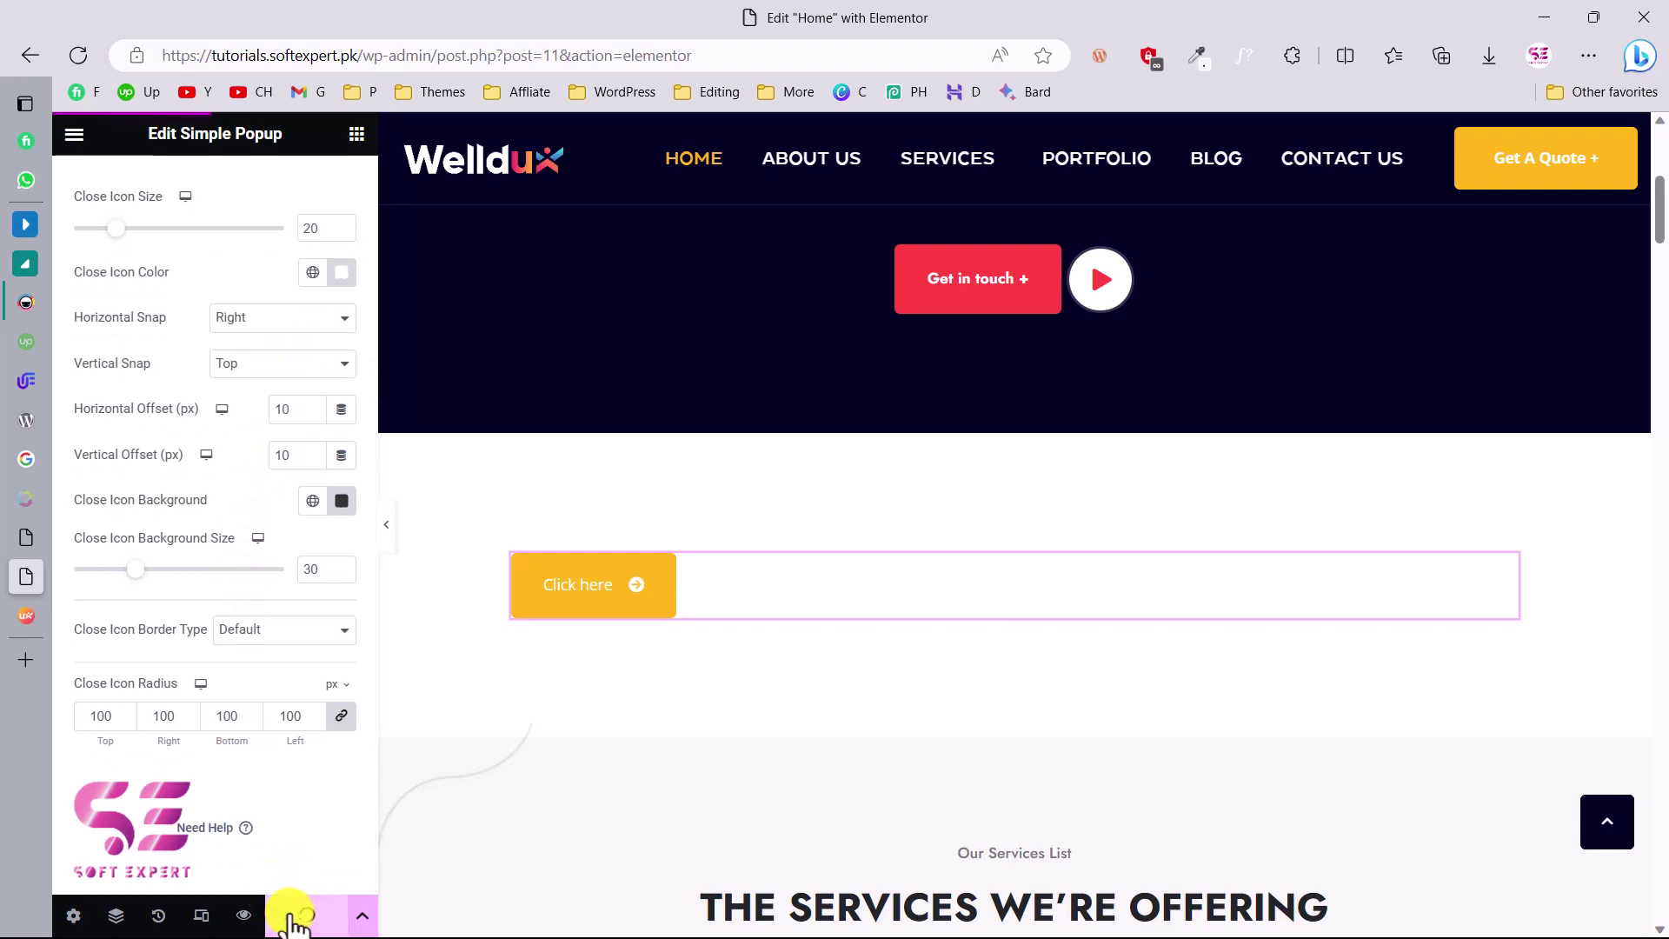
pyautogui.click(26, 616)
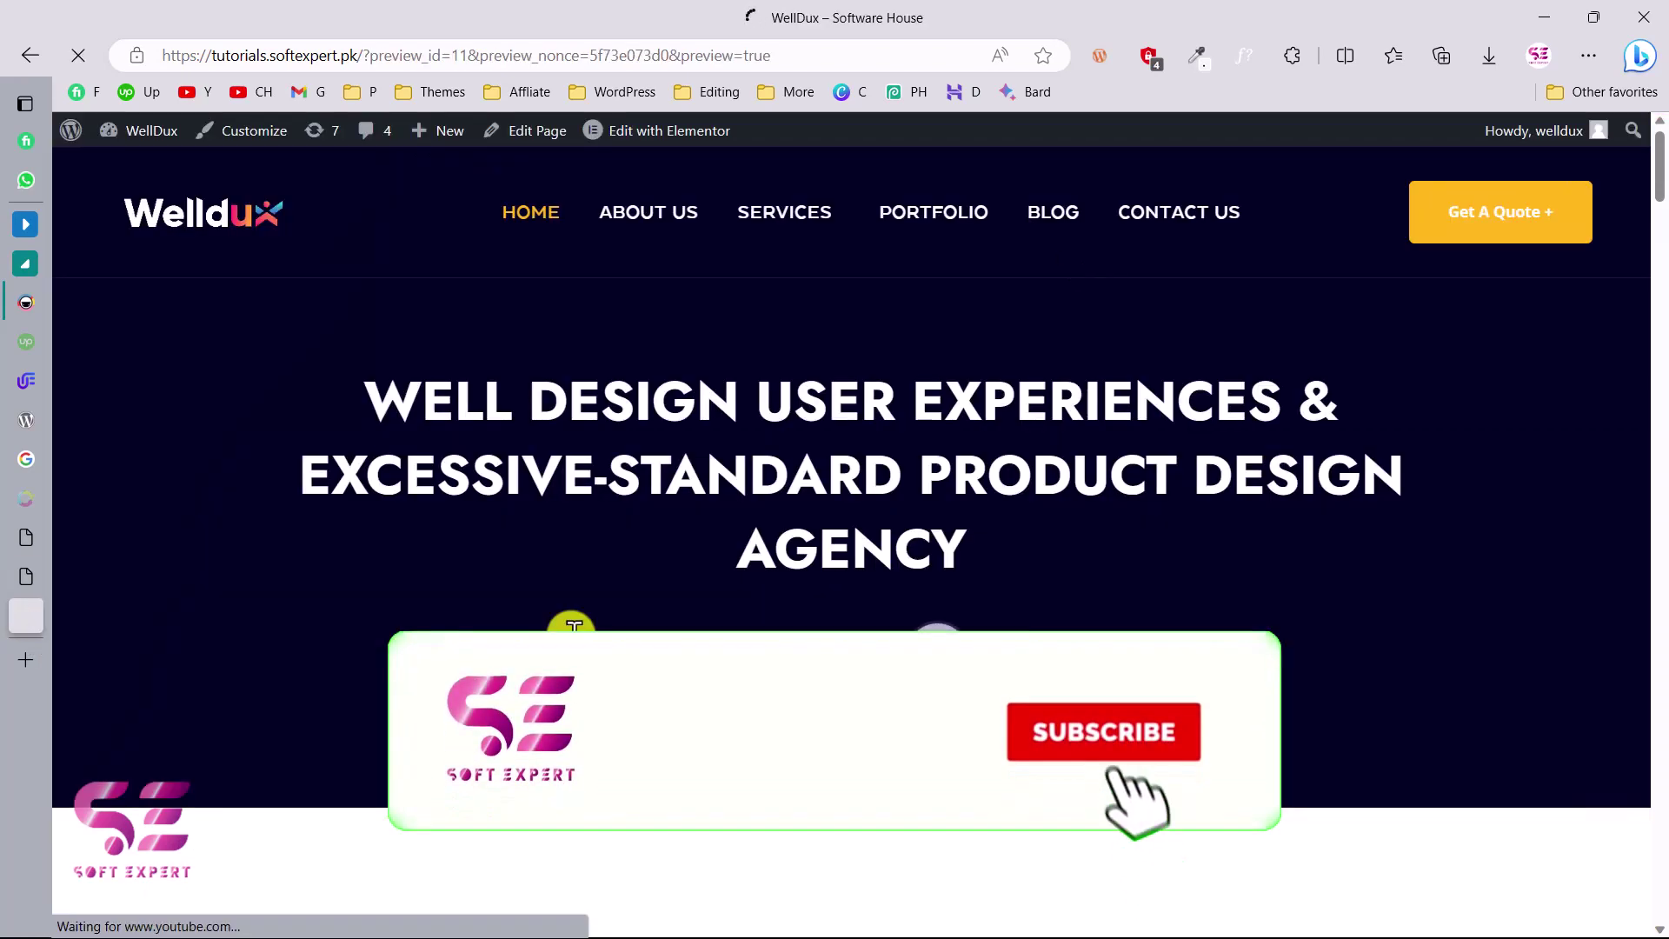
pyautogui.scroll(-4, 570, 626)
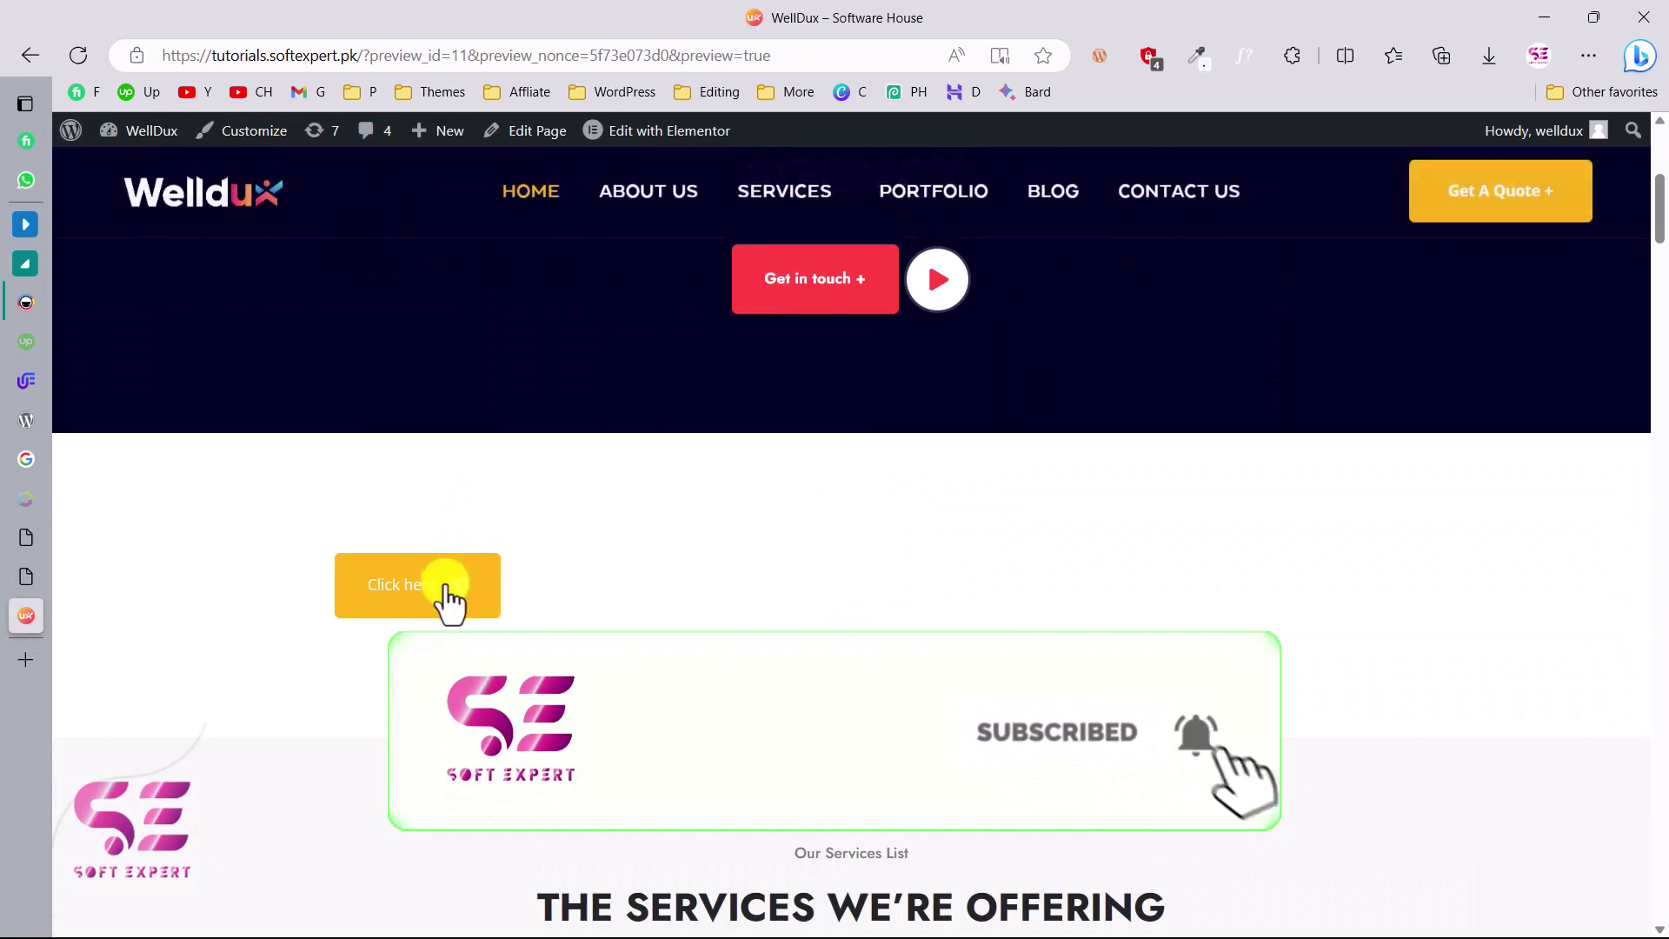
pyautogui.click(447, 589)
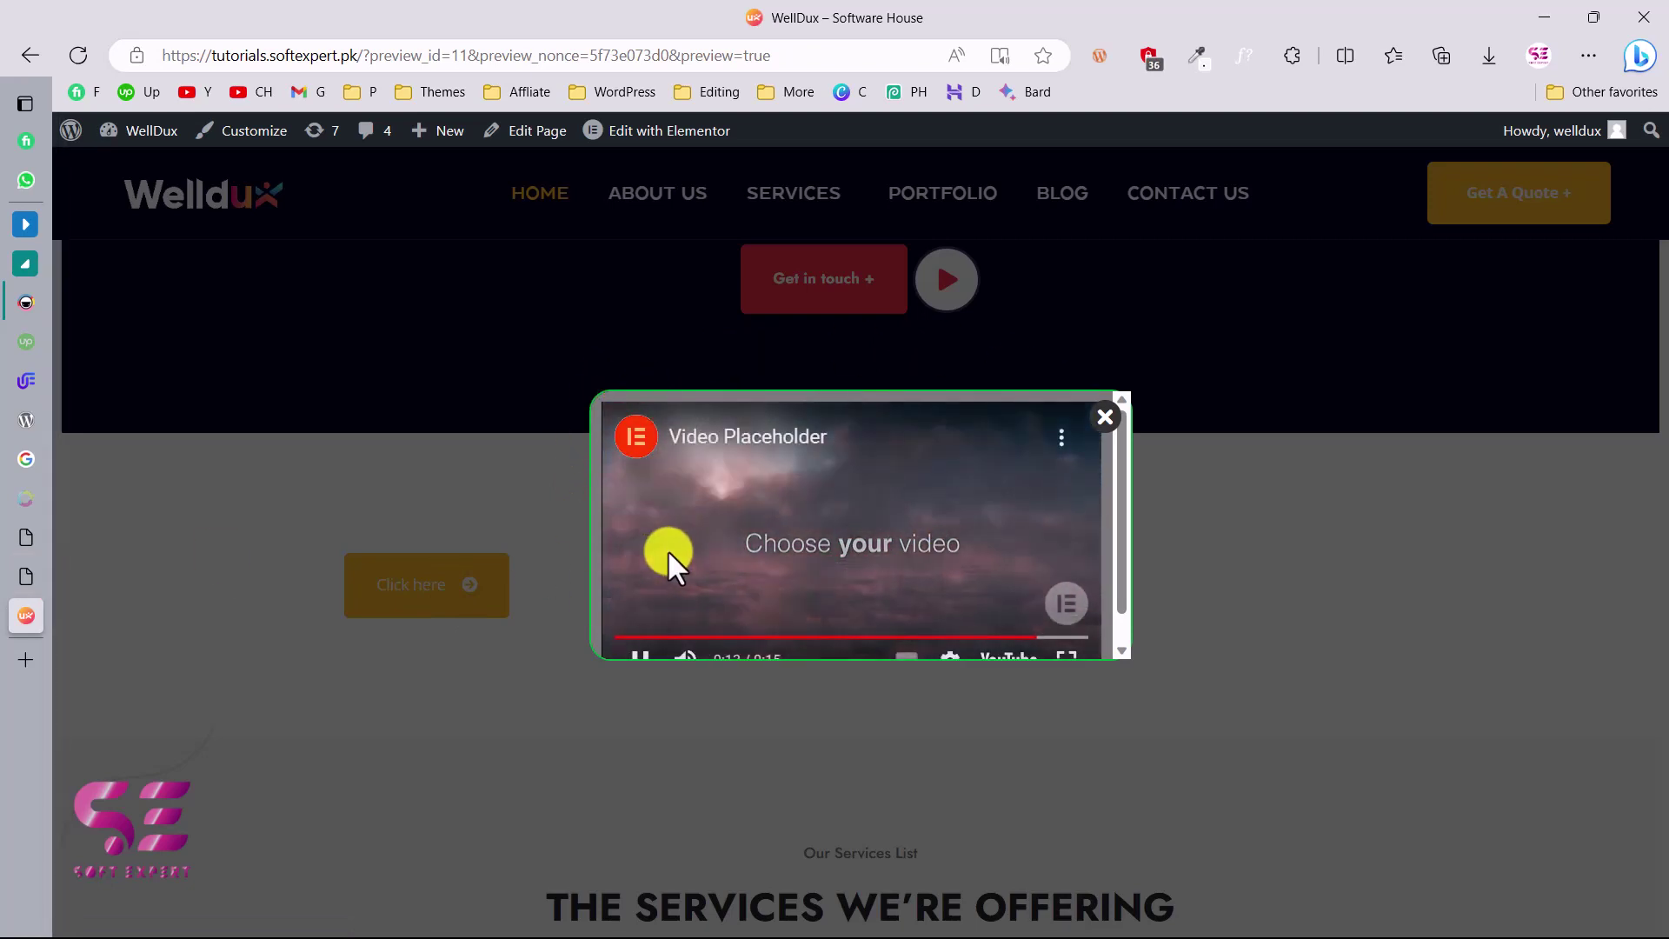
# Return to the Home page editor and set the popup's height to 300 px and its width to 550 px.
pyautogui.click(25, 579)
pyautogui.scroll(4, 252, 413)
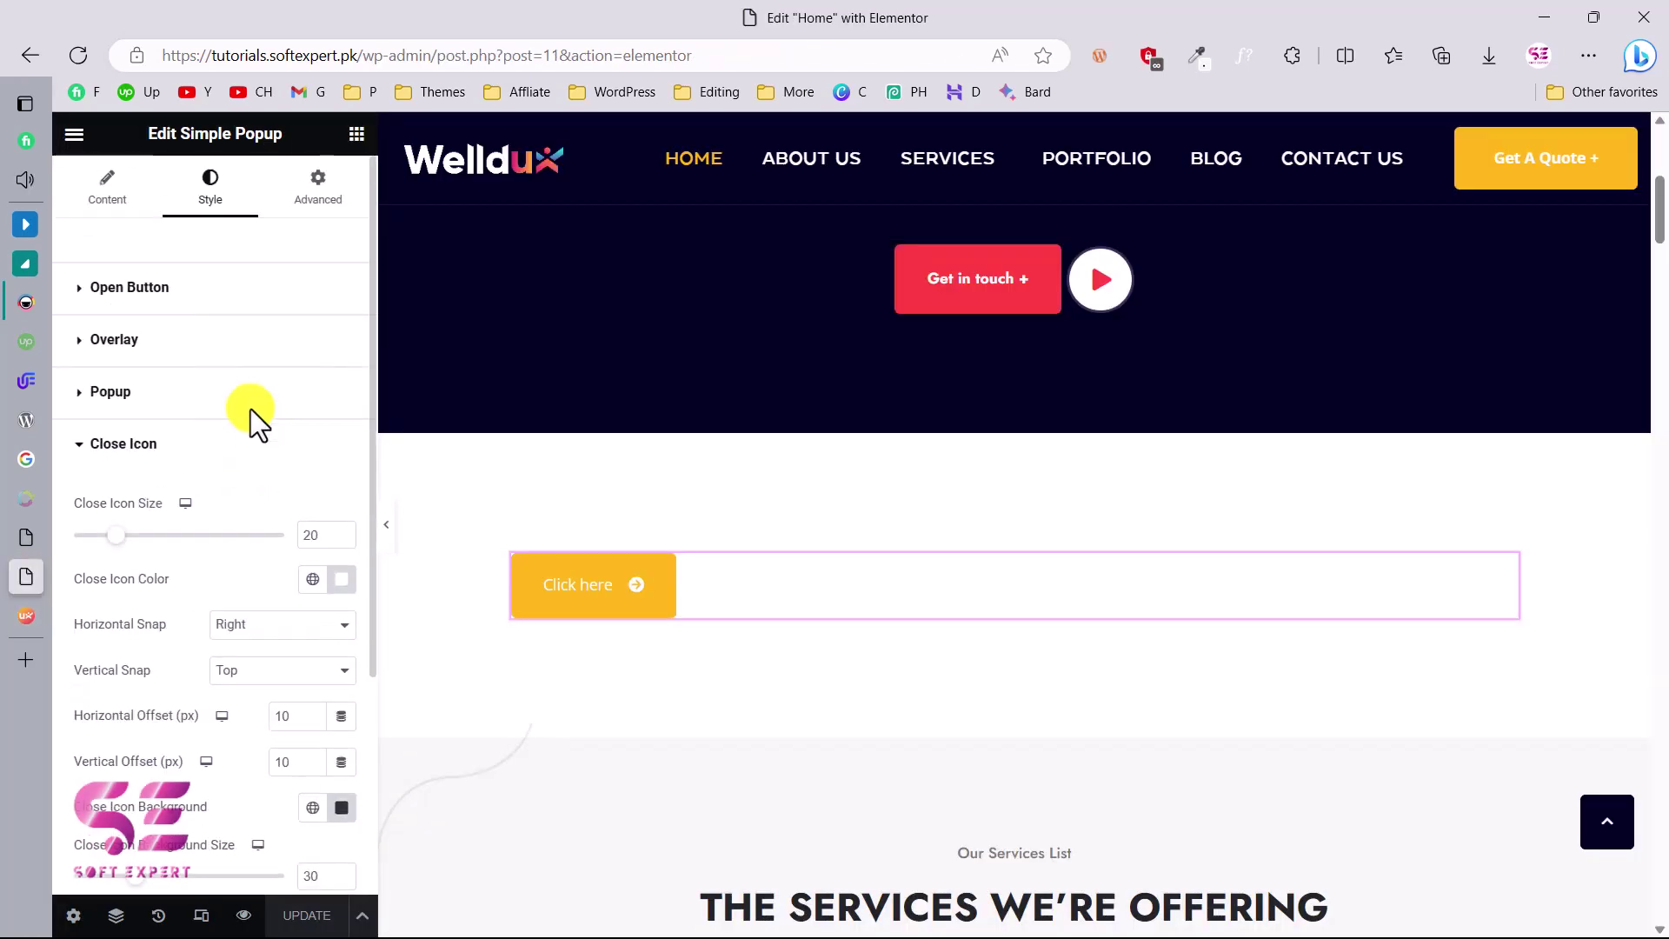
pyautogui.click(142, 386)
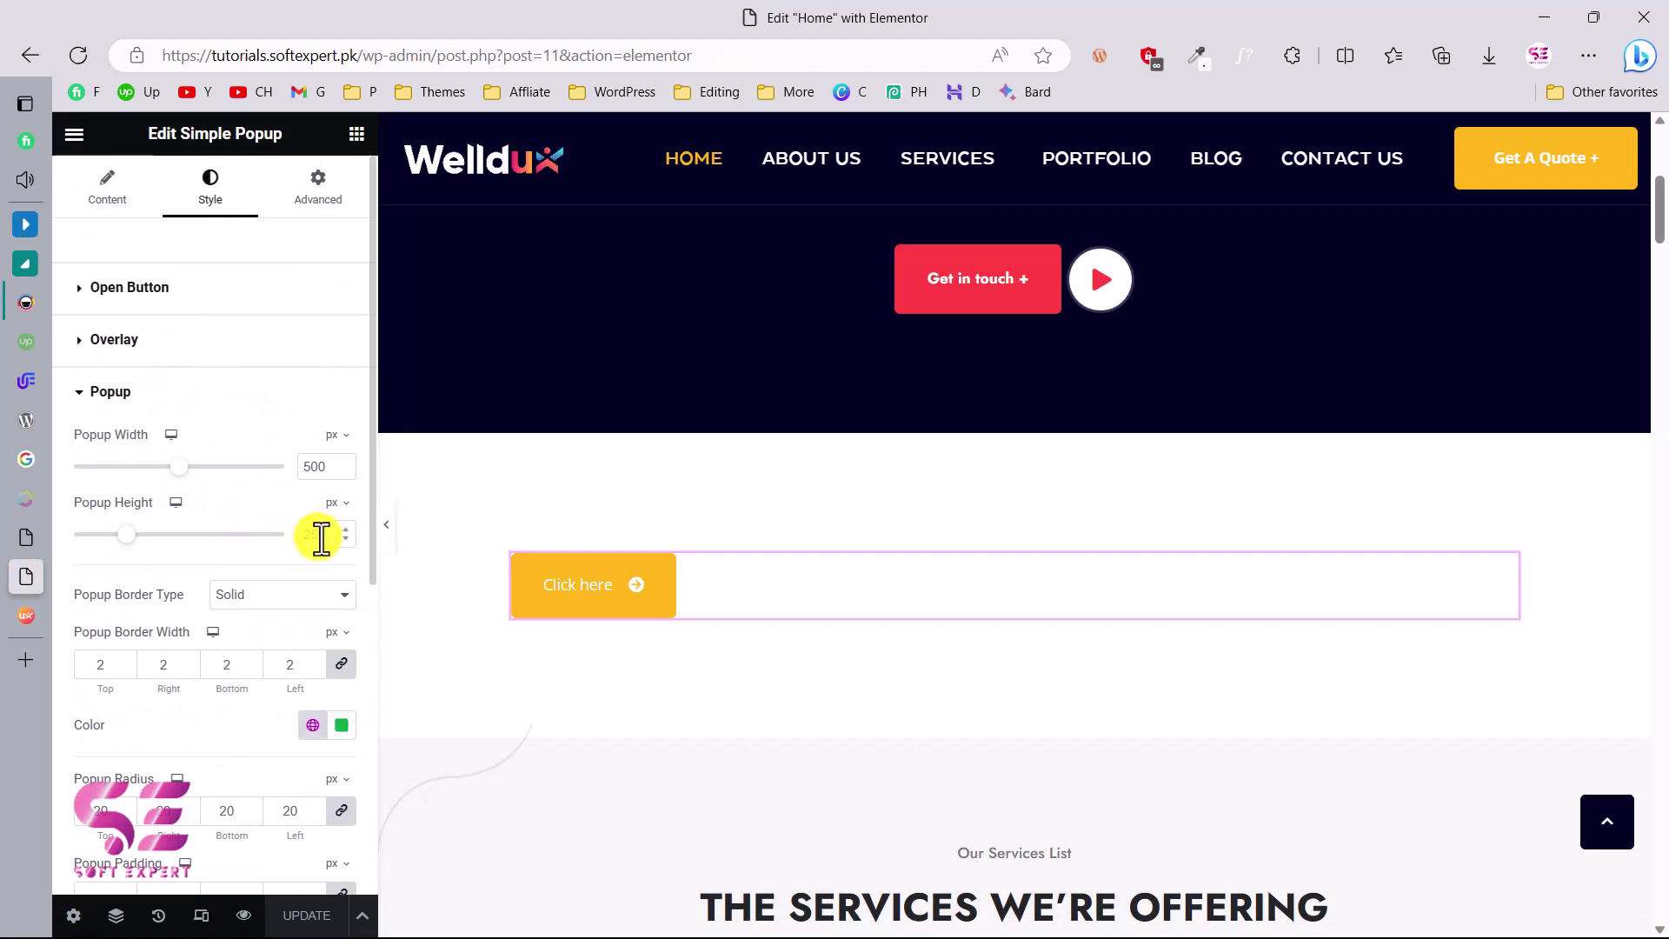
pyautogui.write('300')
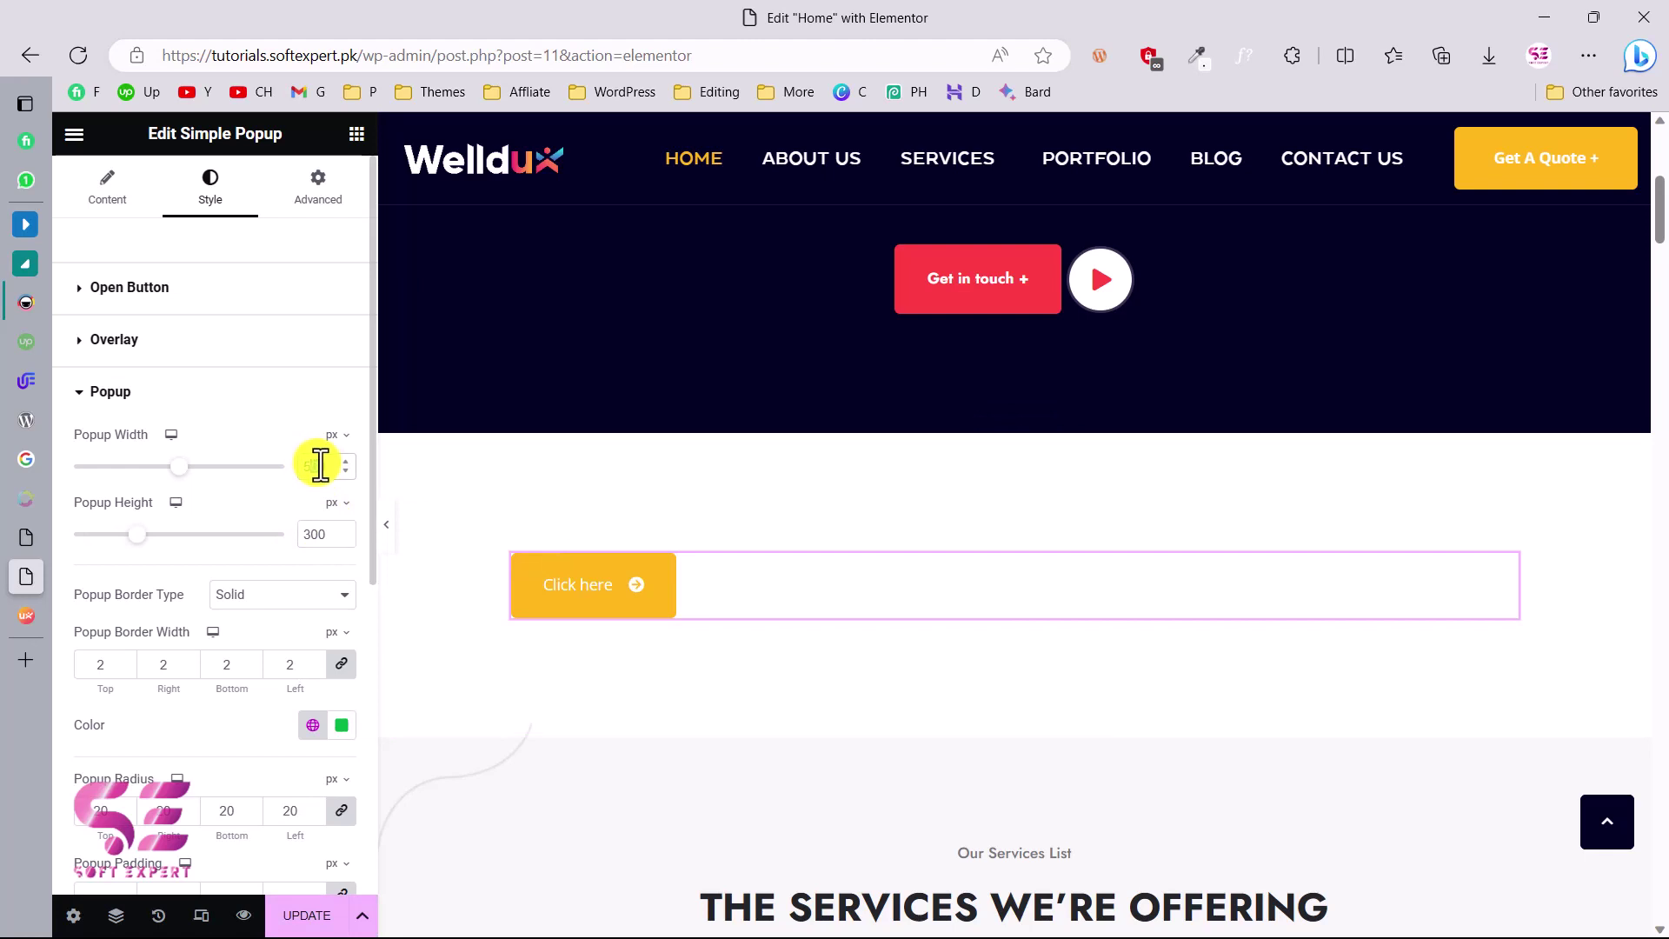
pyautogui.scroll(-2, 329, 565)
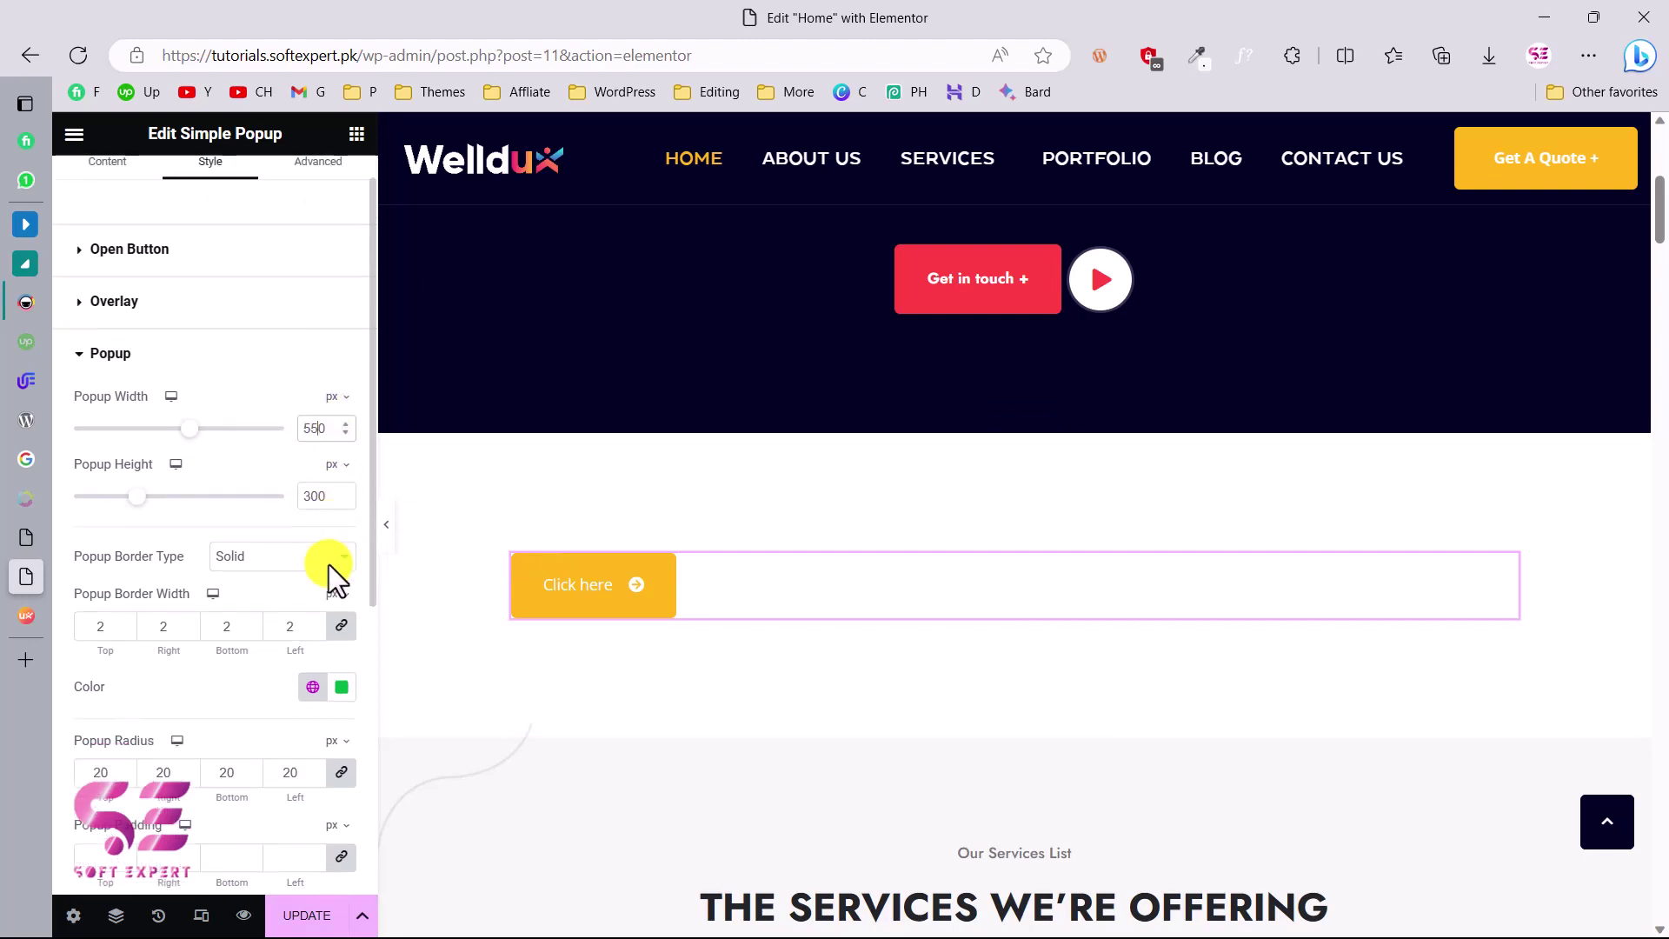
# Set the popup's border type to None.
pyautogui.click(282, 433)
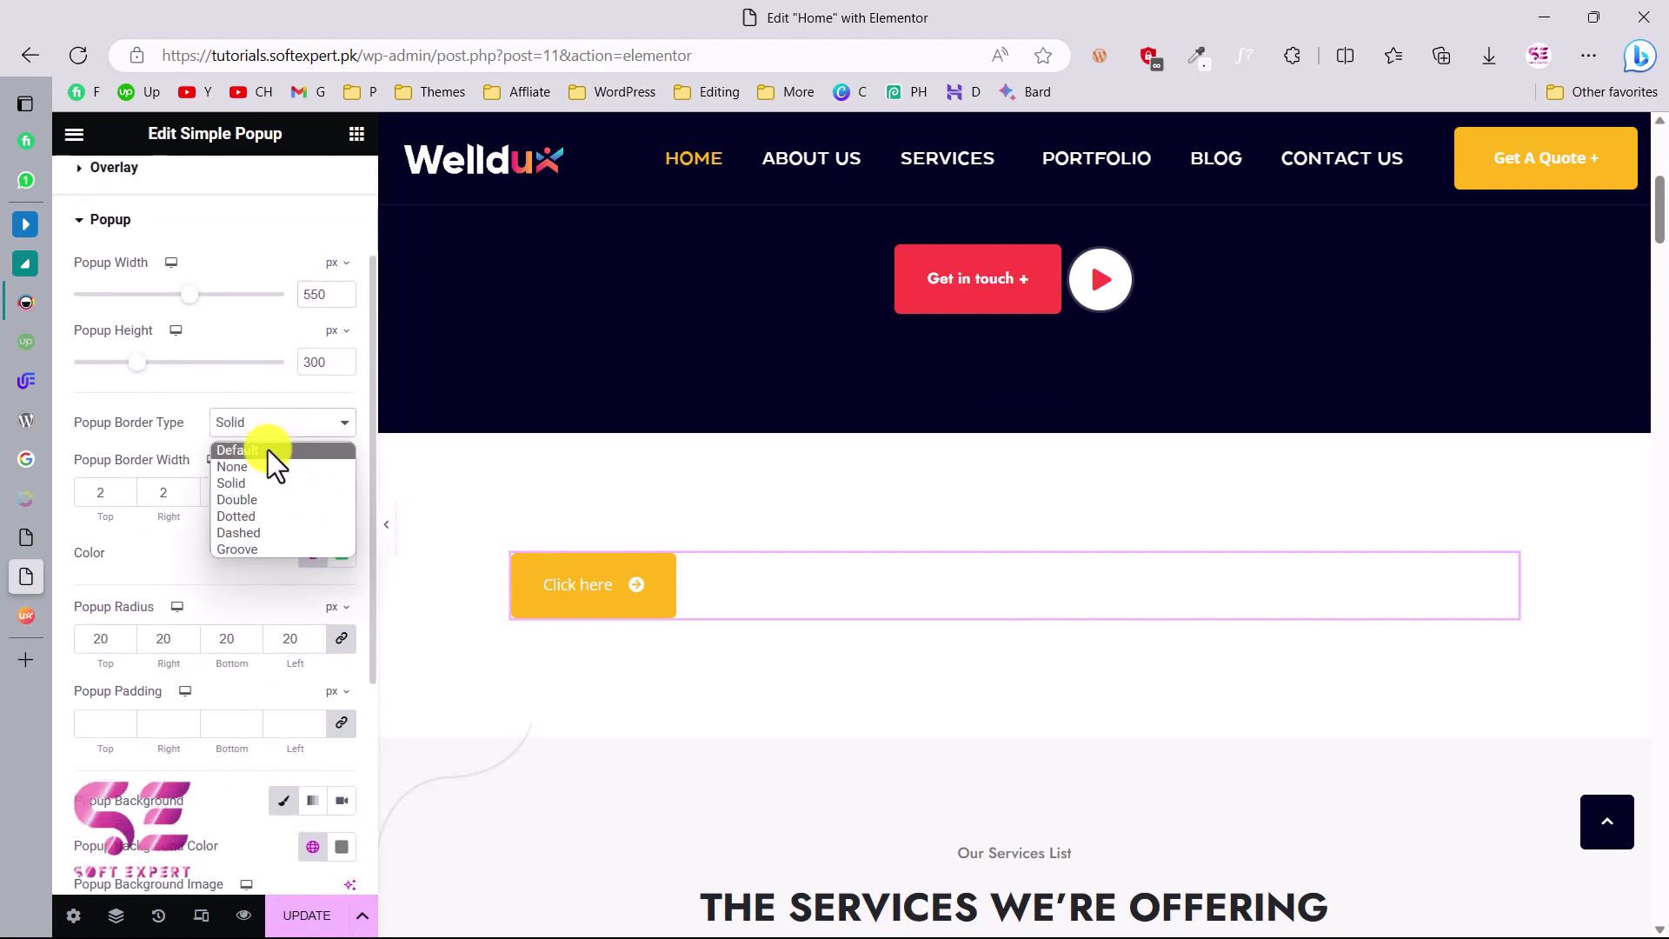
pyautogui.click(258, 467)
pyautogui.scroll(-1, 253, 473)
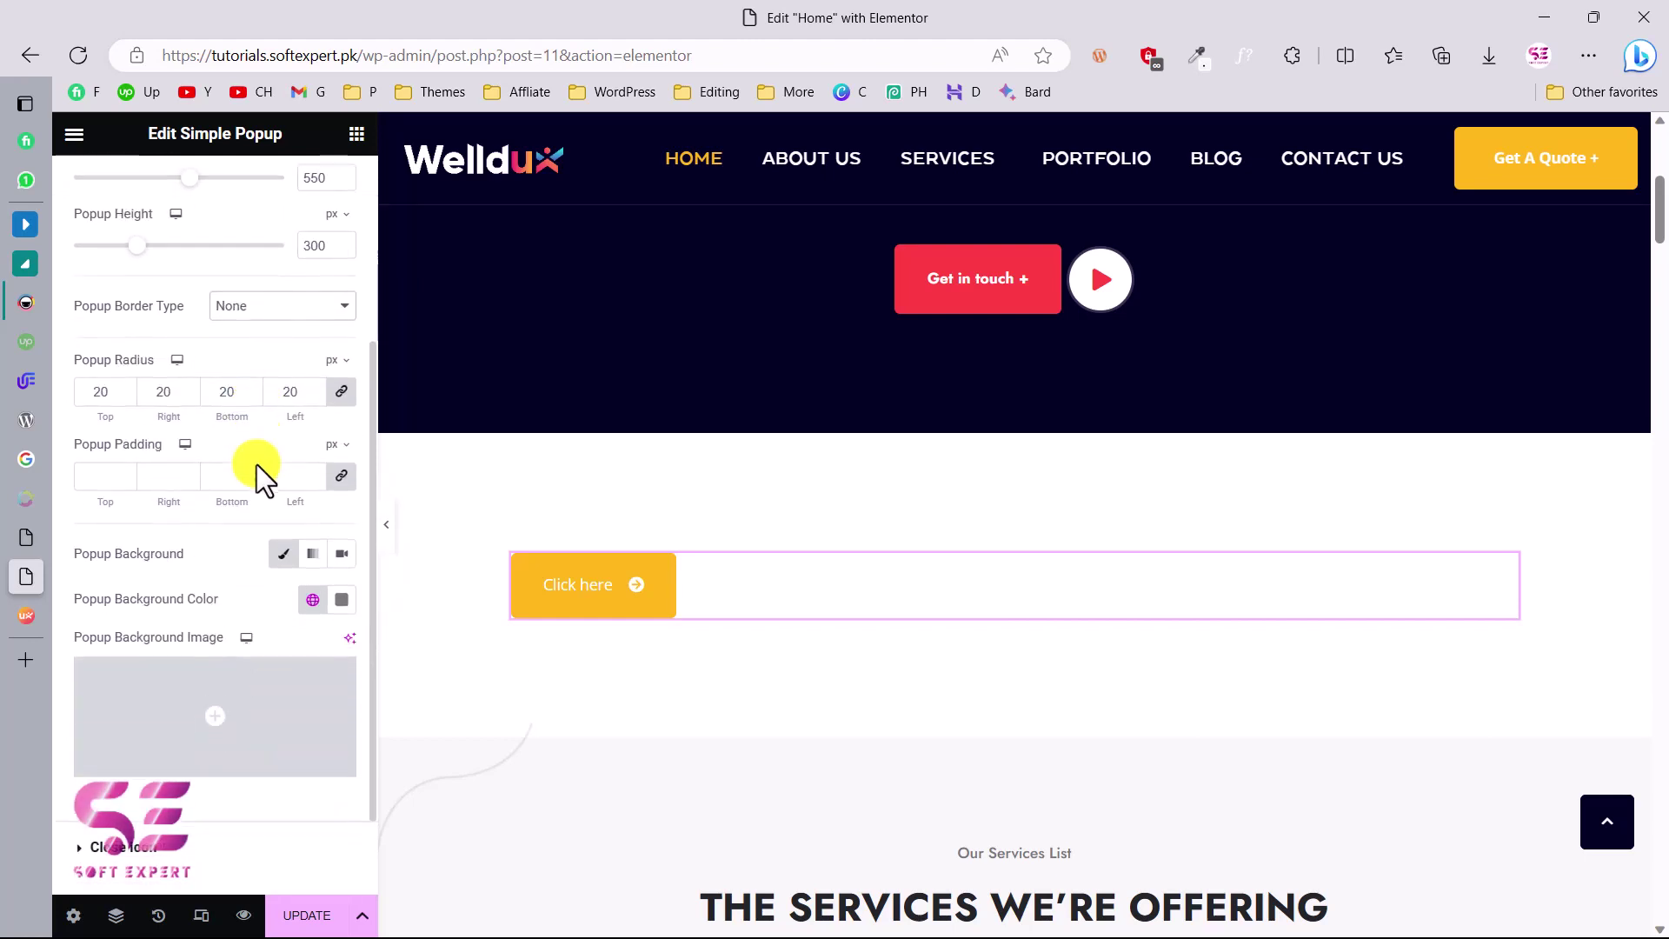
# Preview the Home page, open the resized popup through its "Click here" button to check the video, and close it.
pyautogui.scroll(-1, 269, 581)
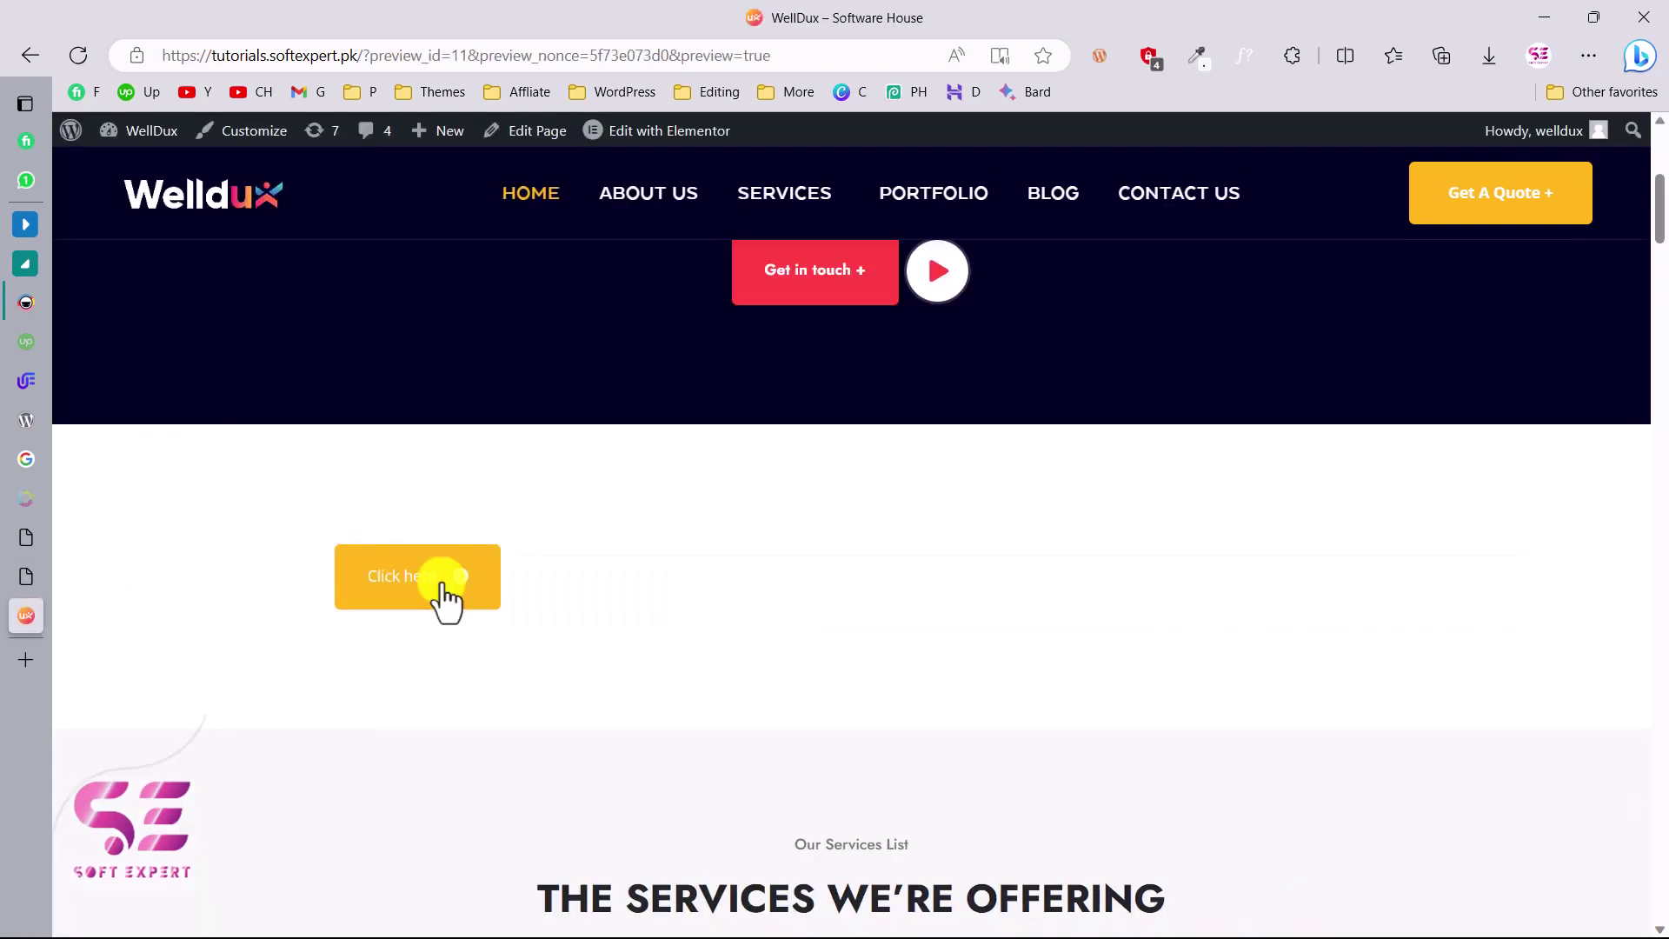
pyautogui.click(442, 598)
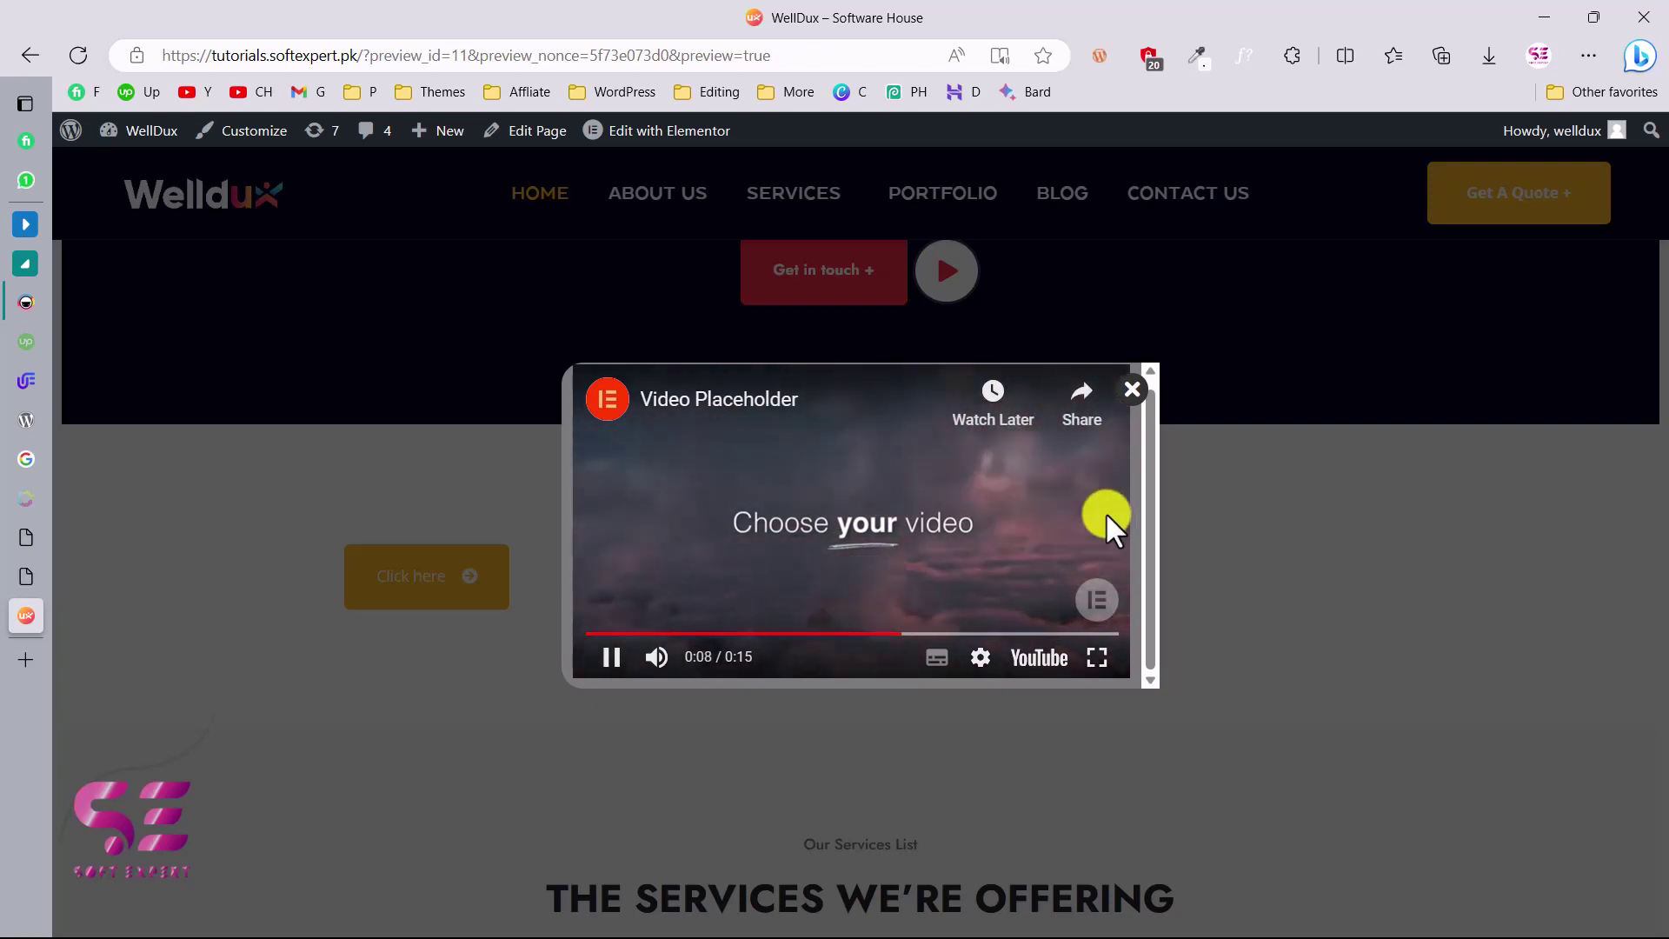
pyautogui.press('Escape')
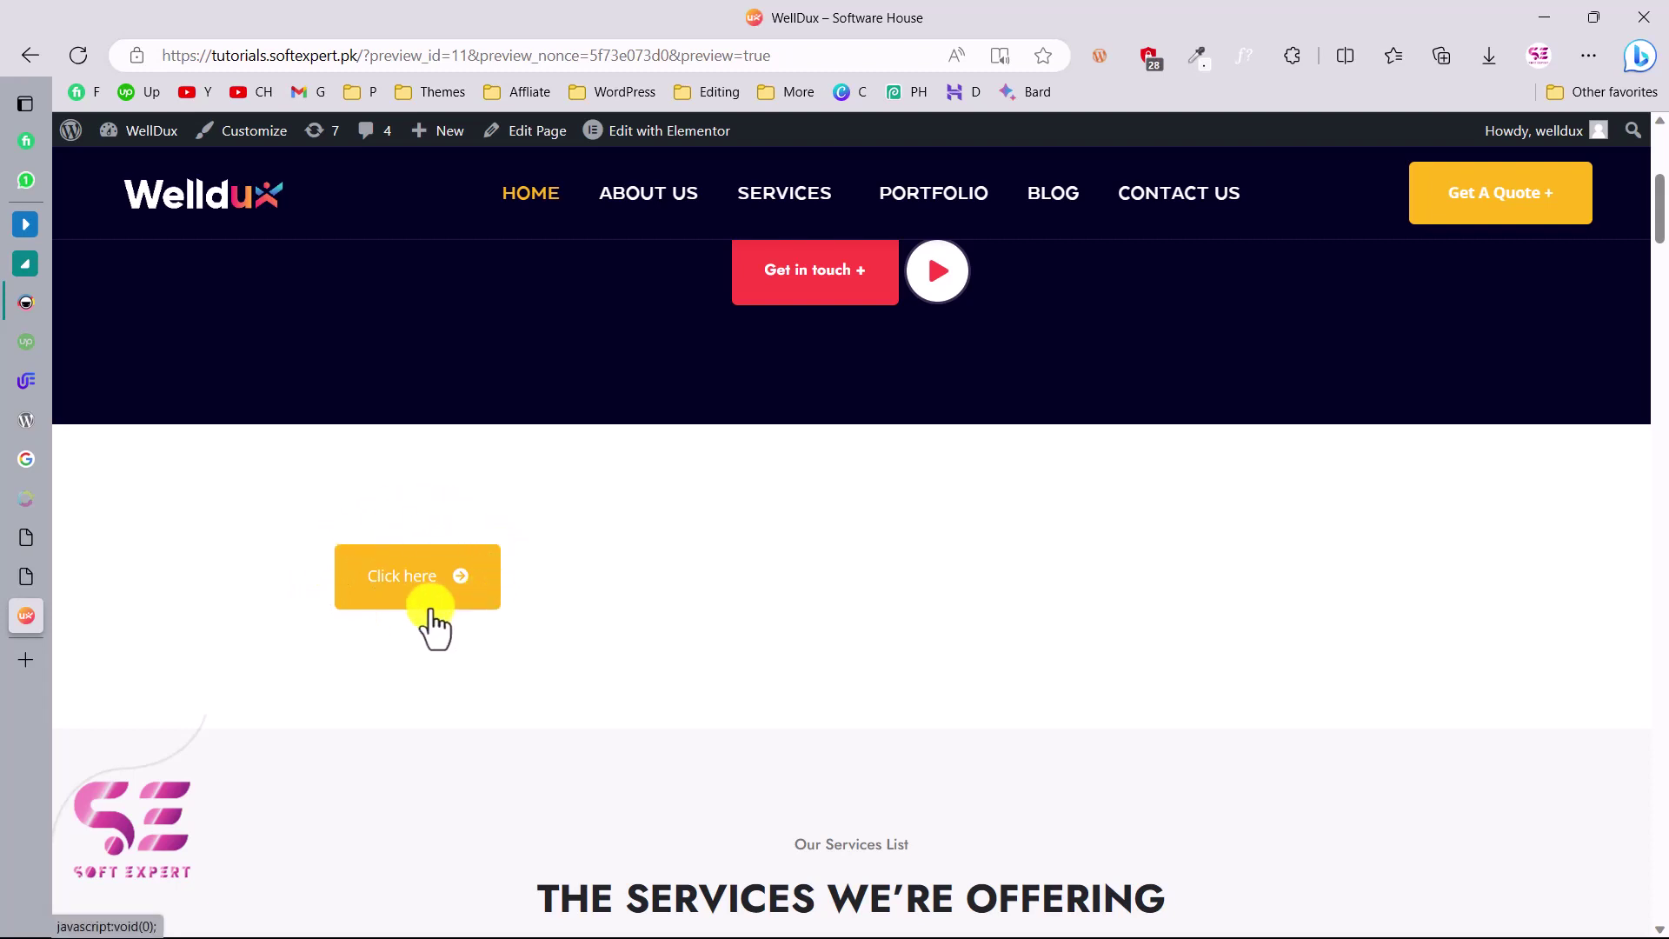
# Return to the Home page editor, copy the Simple Popup widget and paste it below the 100K counter.
pyautogui.click(25, 584)
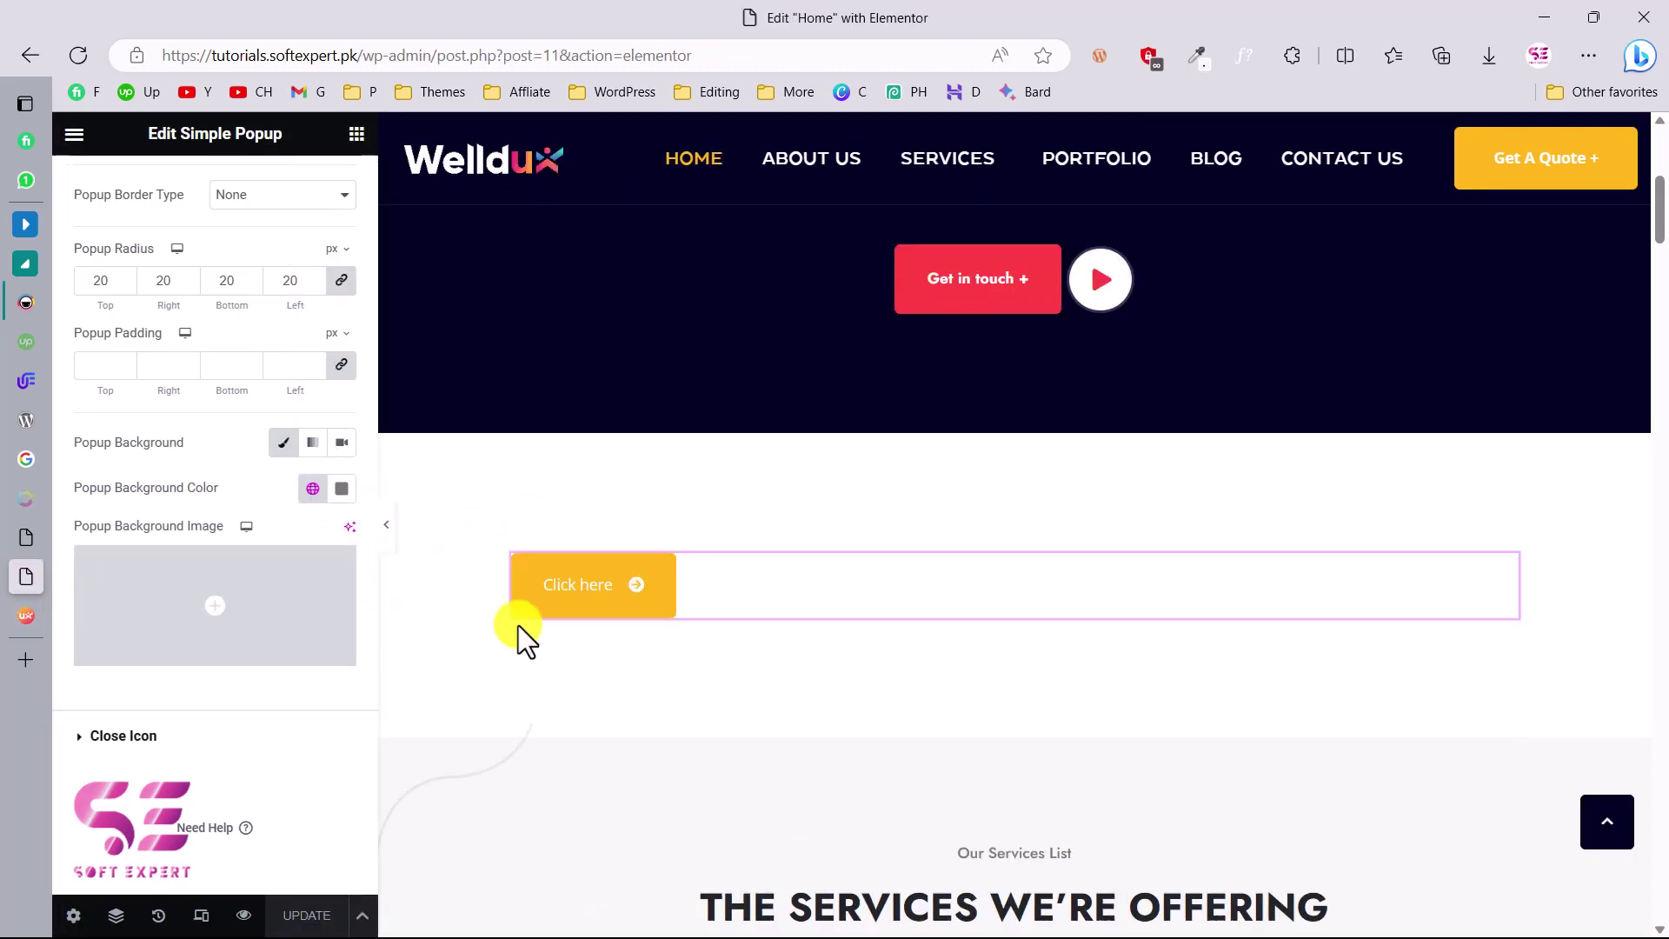
pyautogui.rightClick(589, 611)
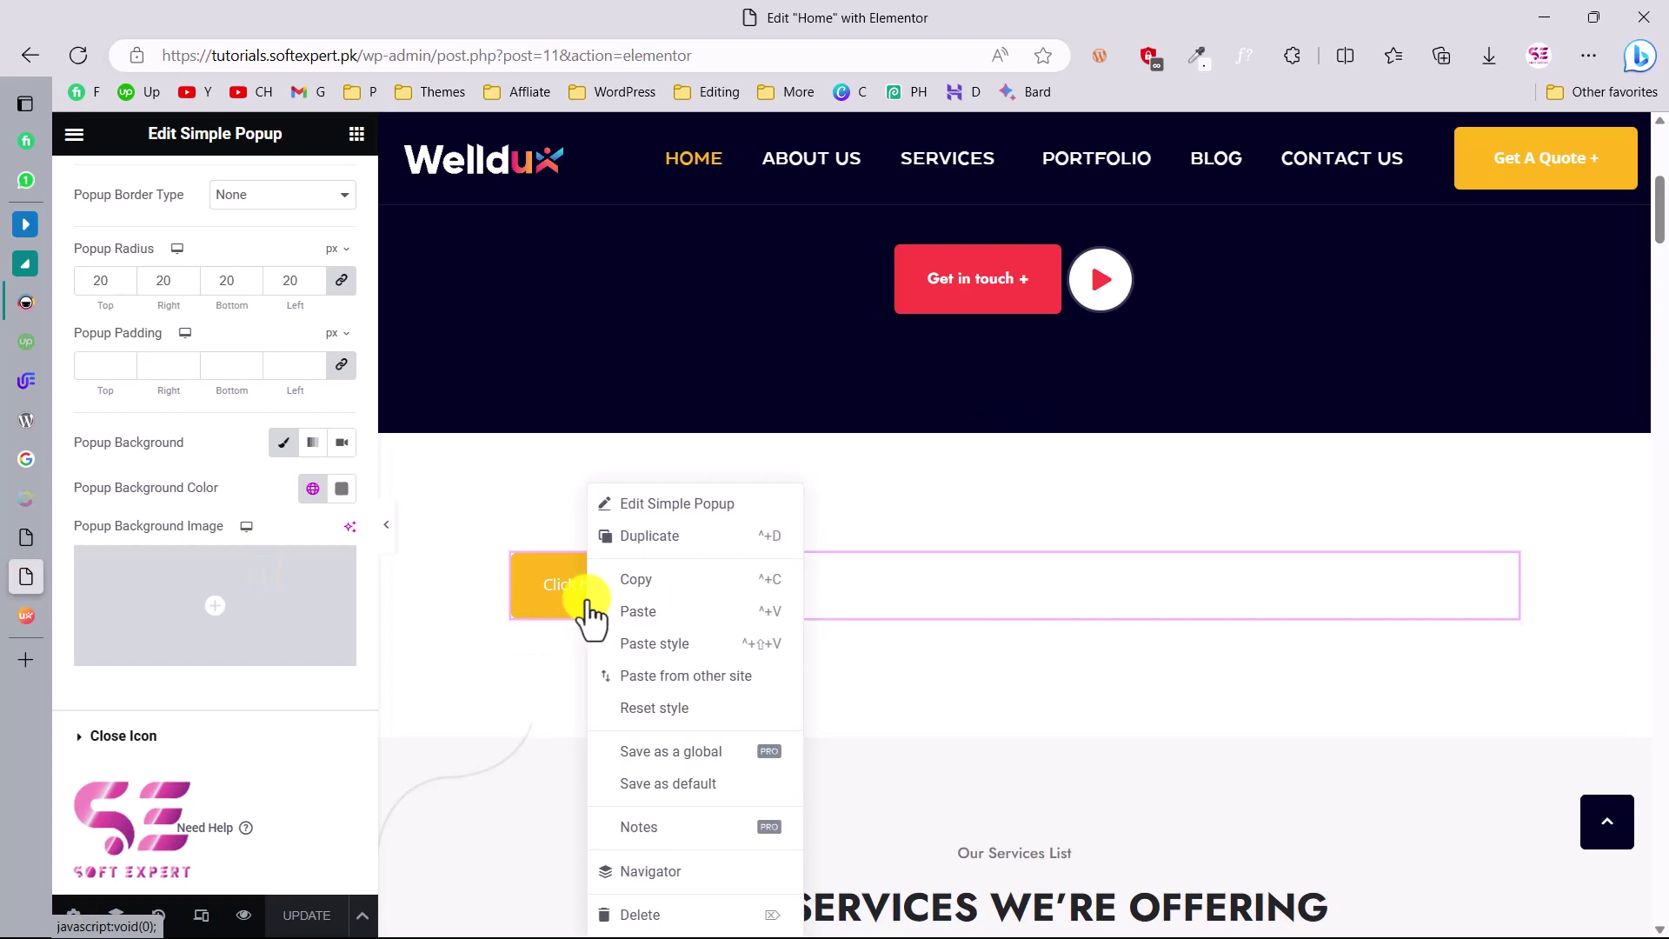
pyautogui.click(666, 580)
pyautogui.scroll(-15, 664, 585)
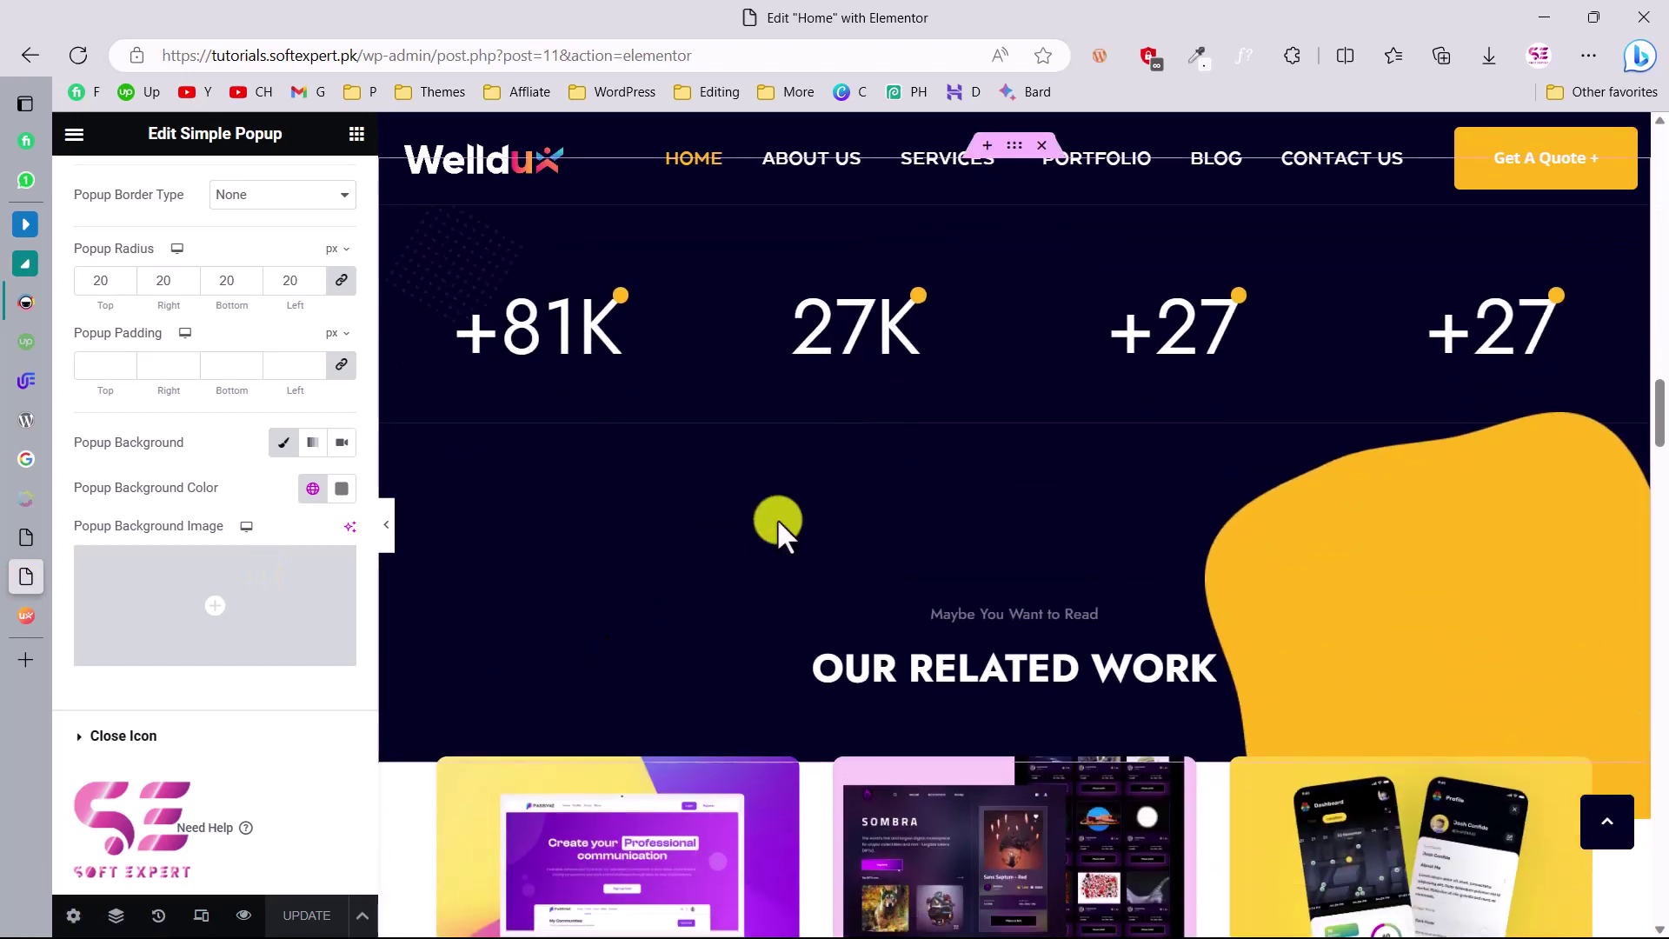
pyautogui.rightClick(912, 358)
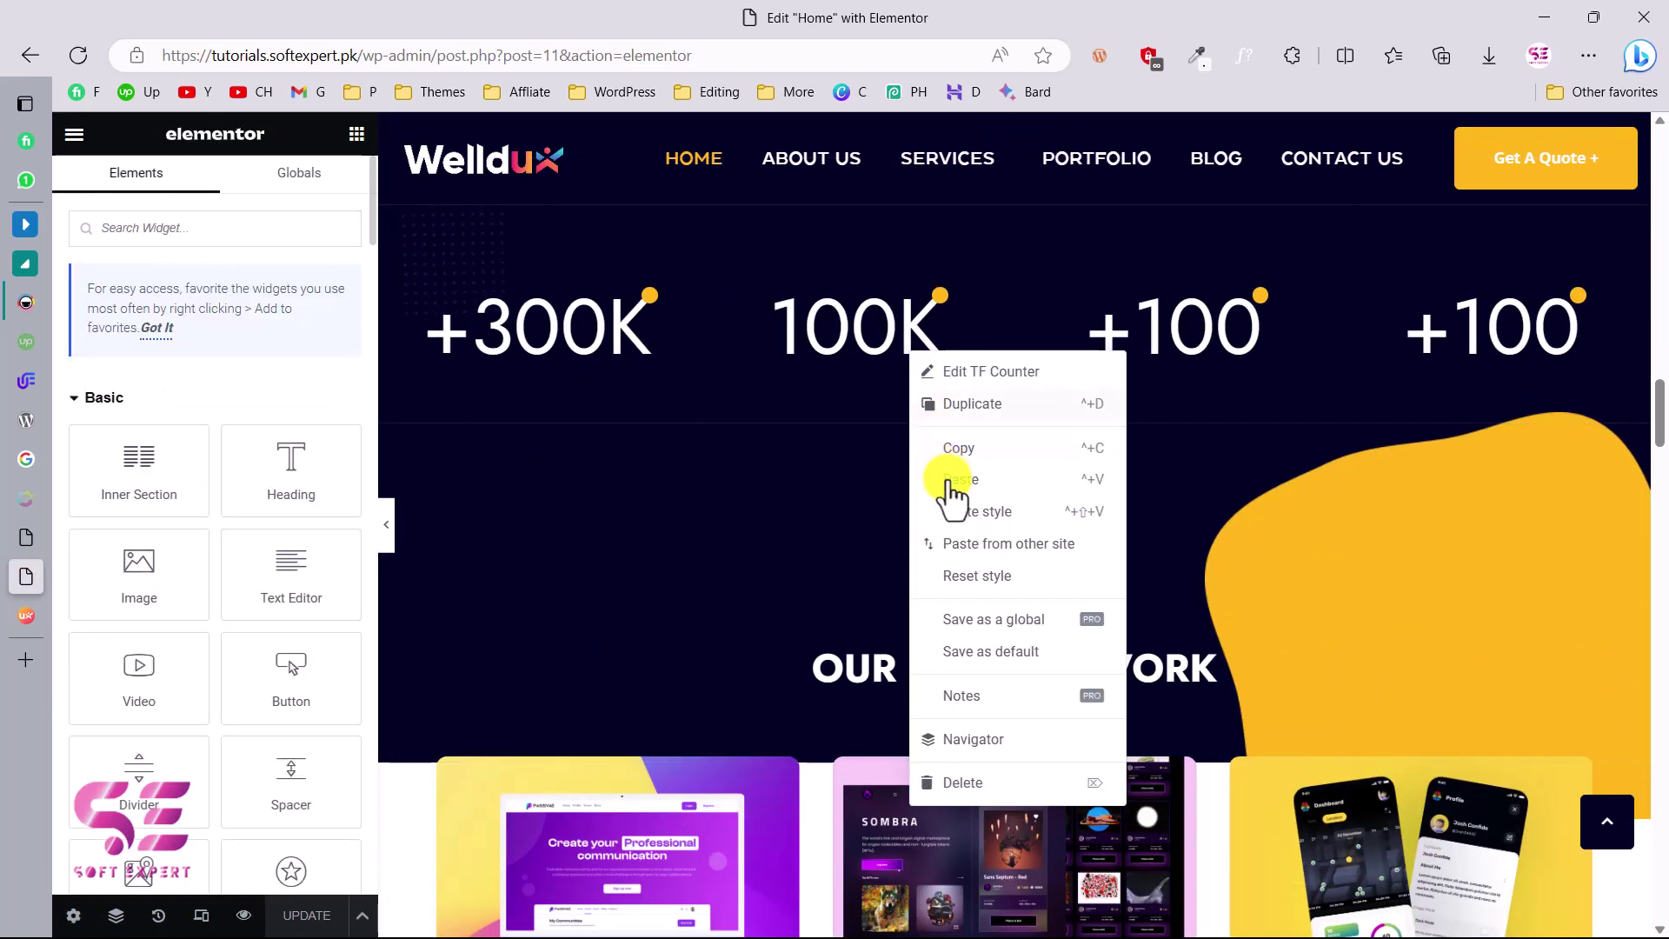
pyautogui.click(952, 481)
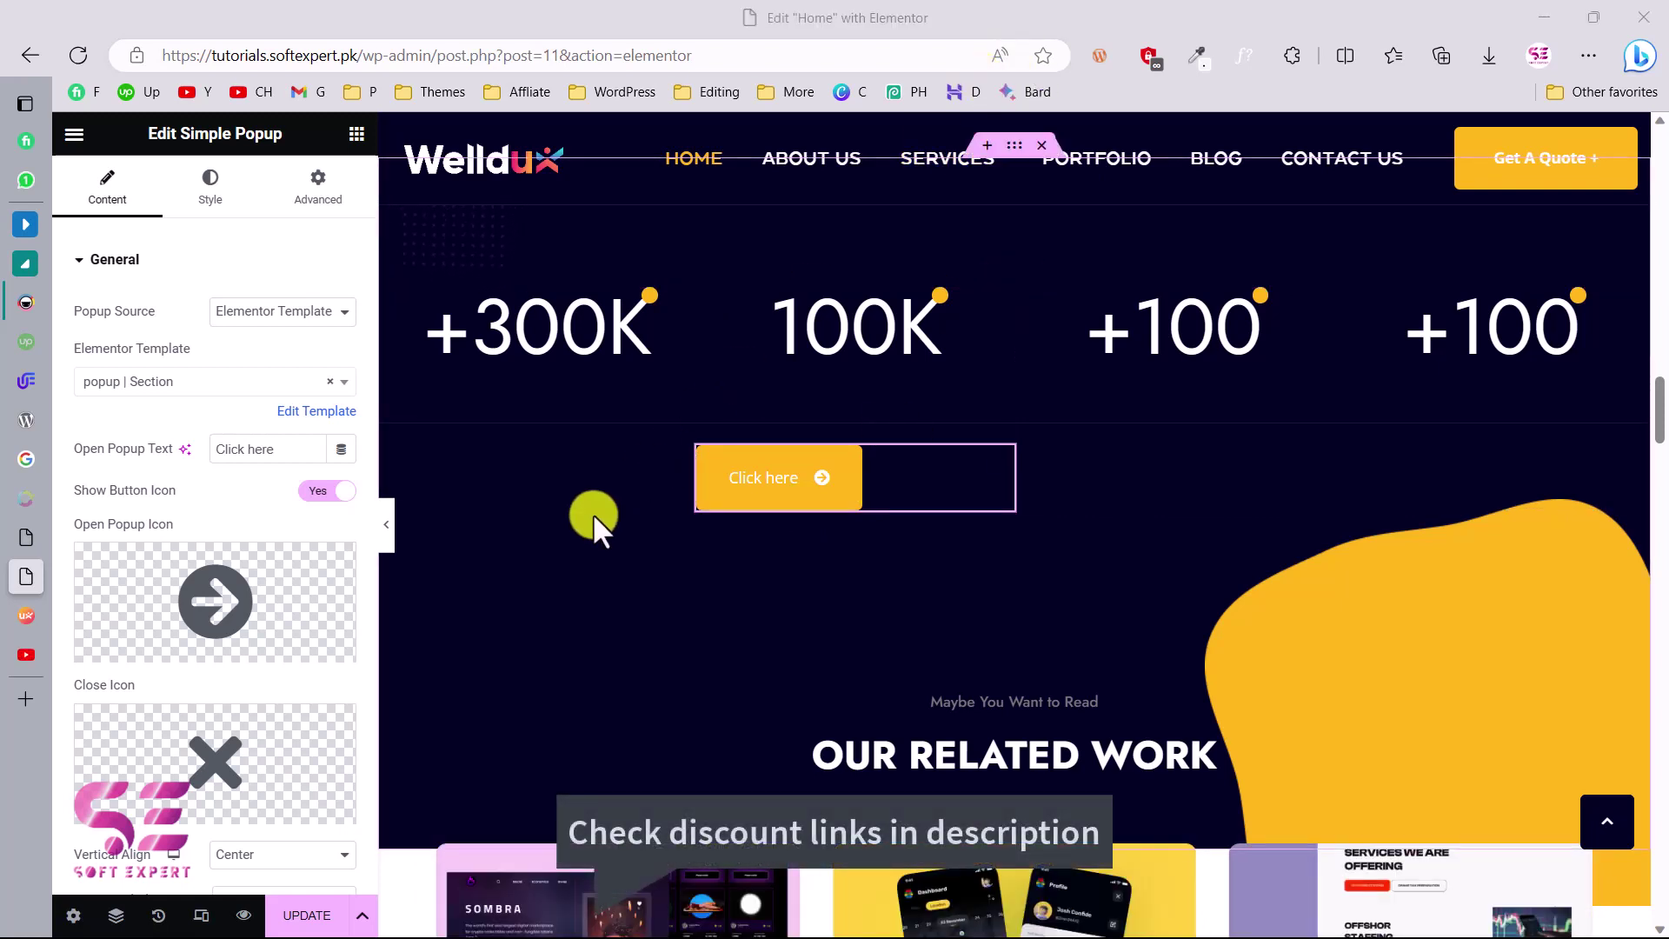
# Switch to YouTube and browse the Soft Expert channel's list of videos.
pyautogui.click(26, 654)
pyautogui.scroll(-2, 740, 581)
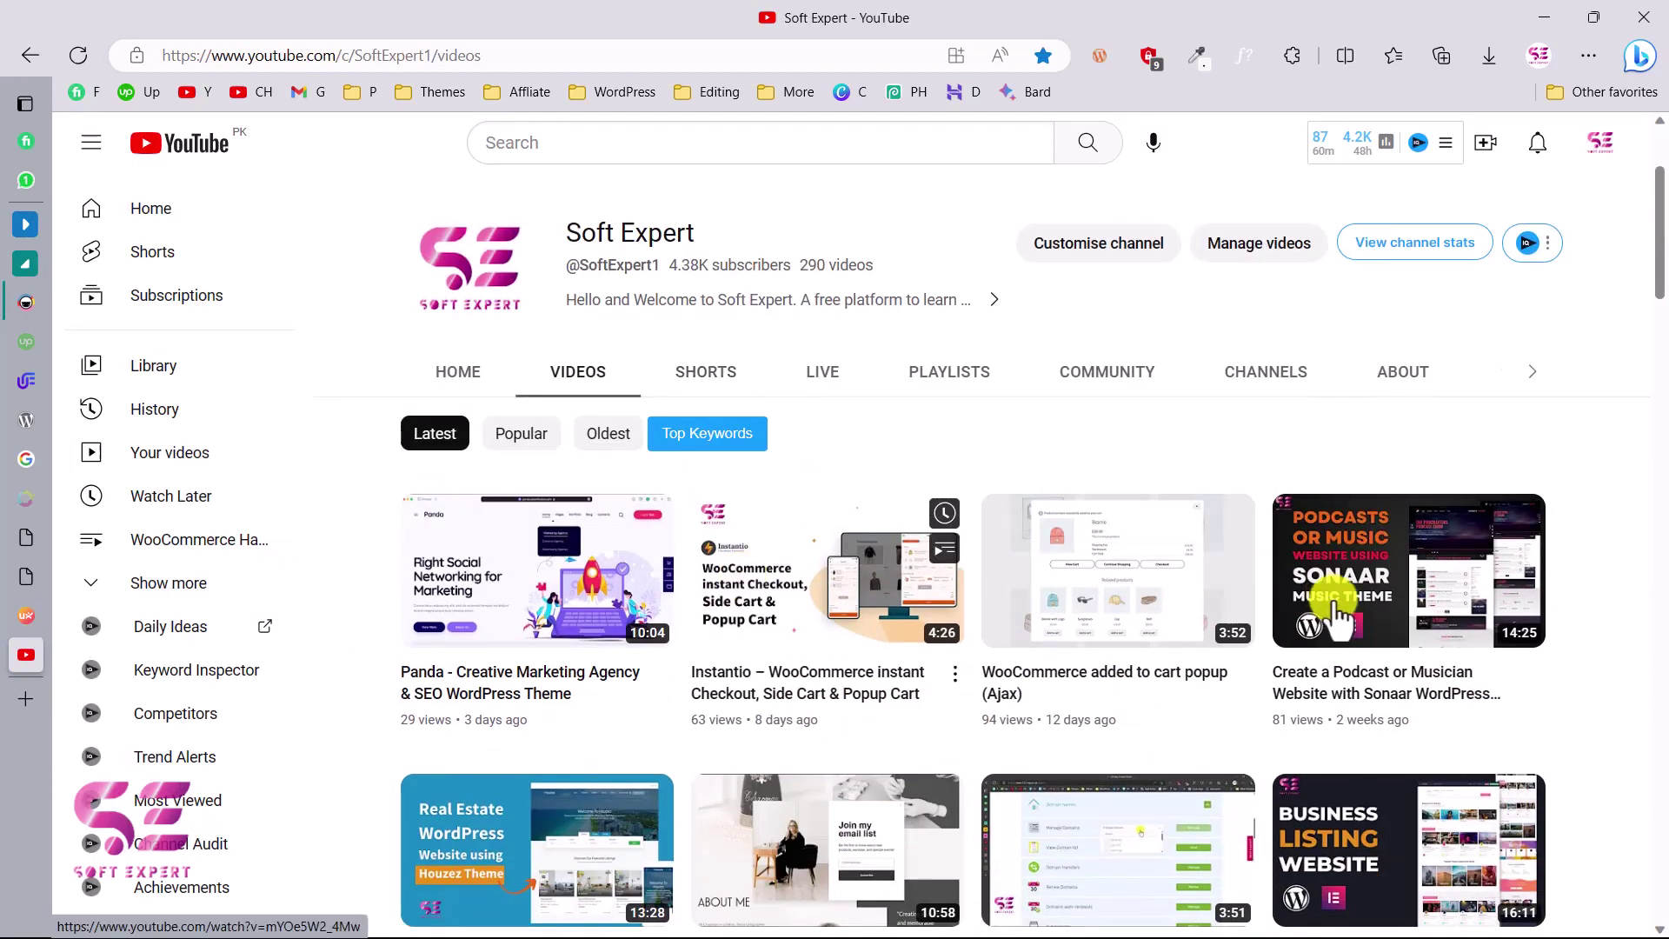
pyautogui.scroll(-8, 1574, 680)
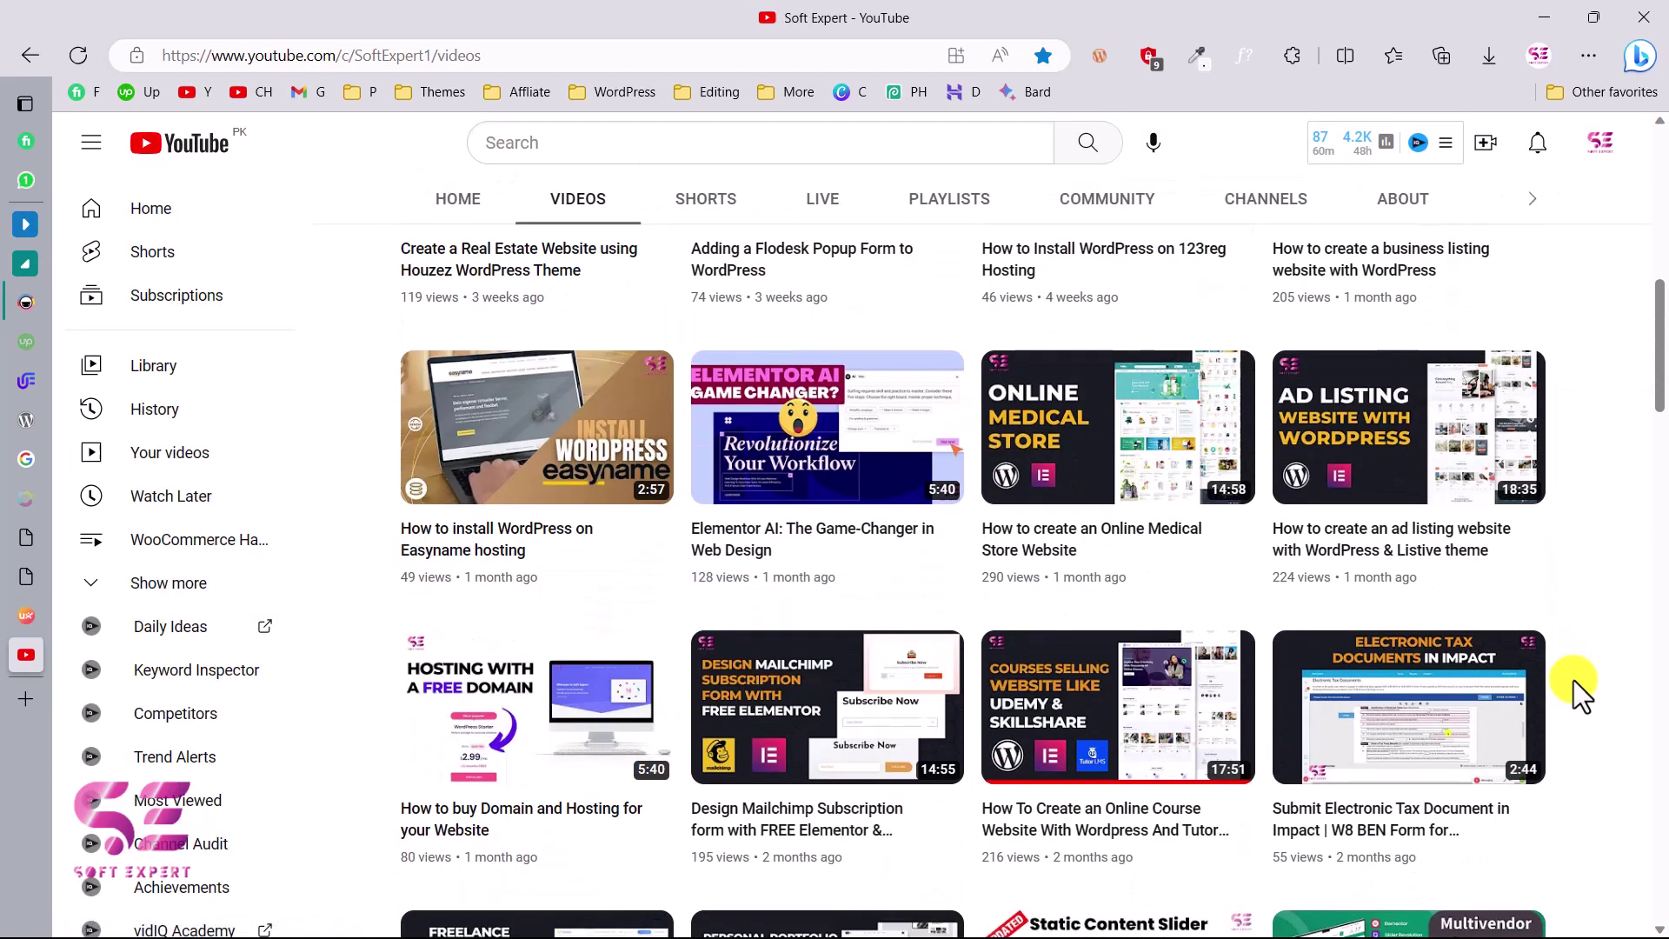
pyautogui.scroll(-5, 1574, 680)
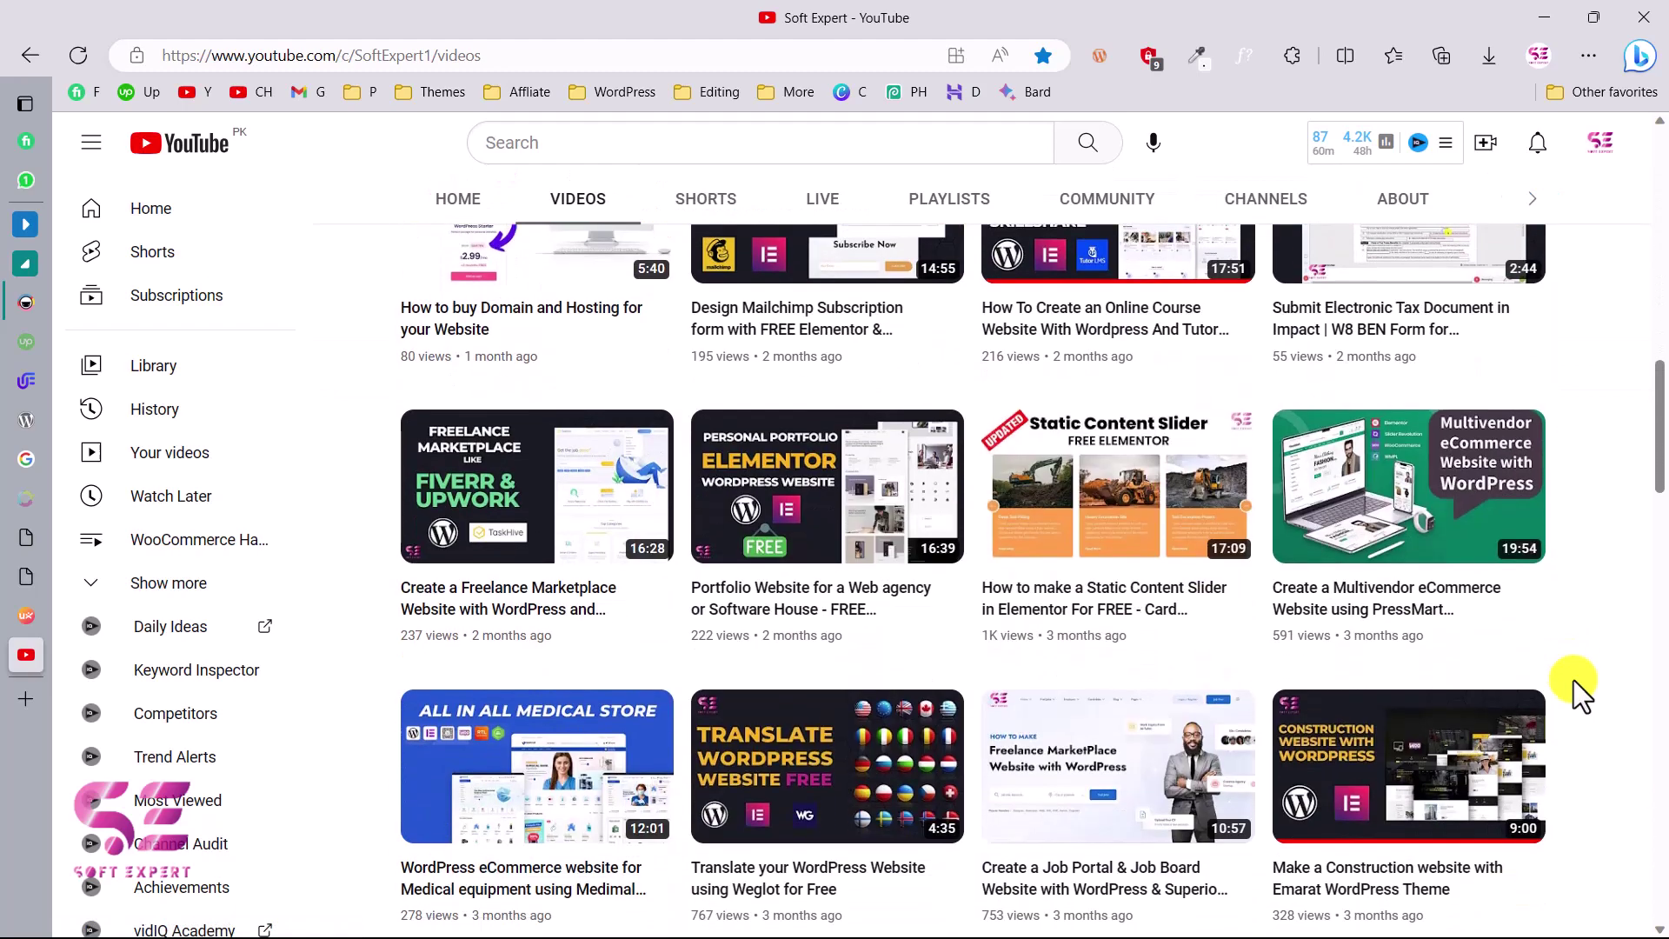
pyautogui.scroll(-3, 1573, 679)
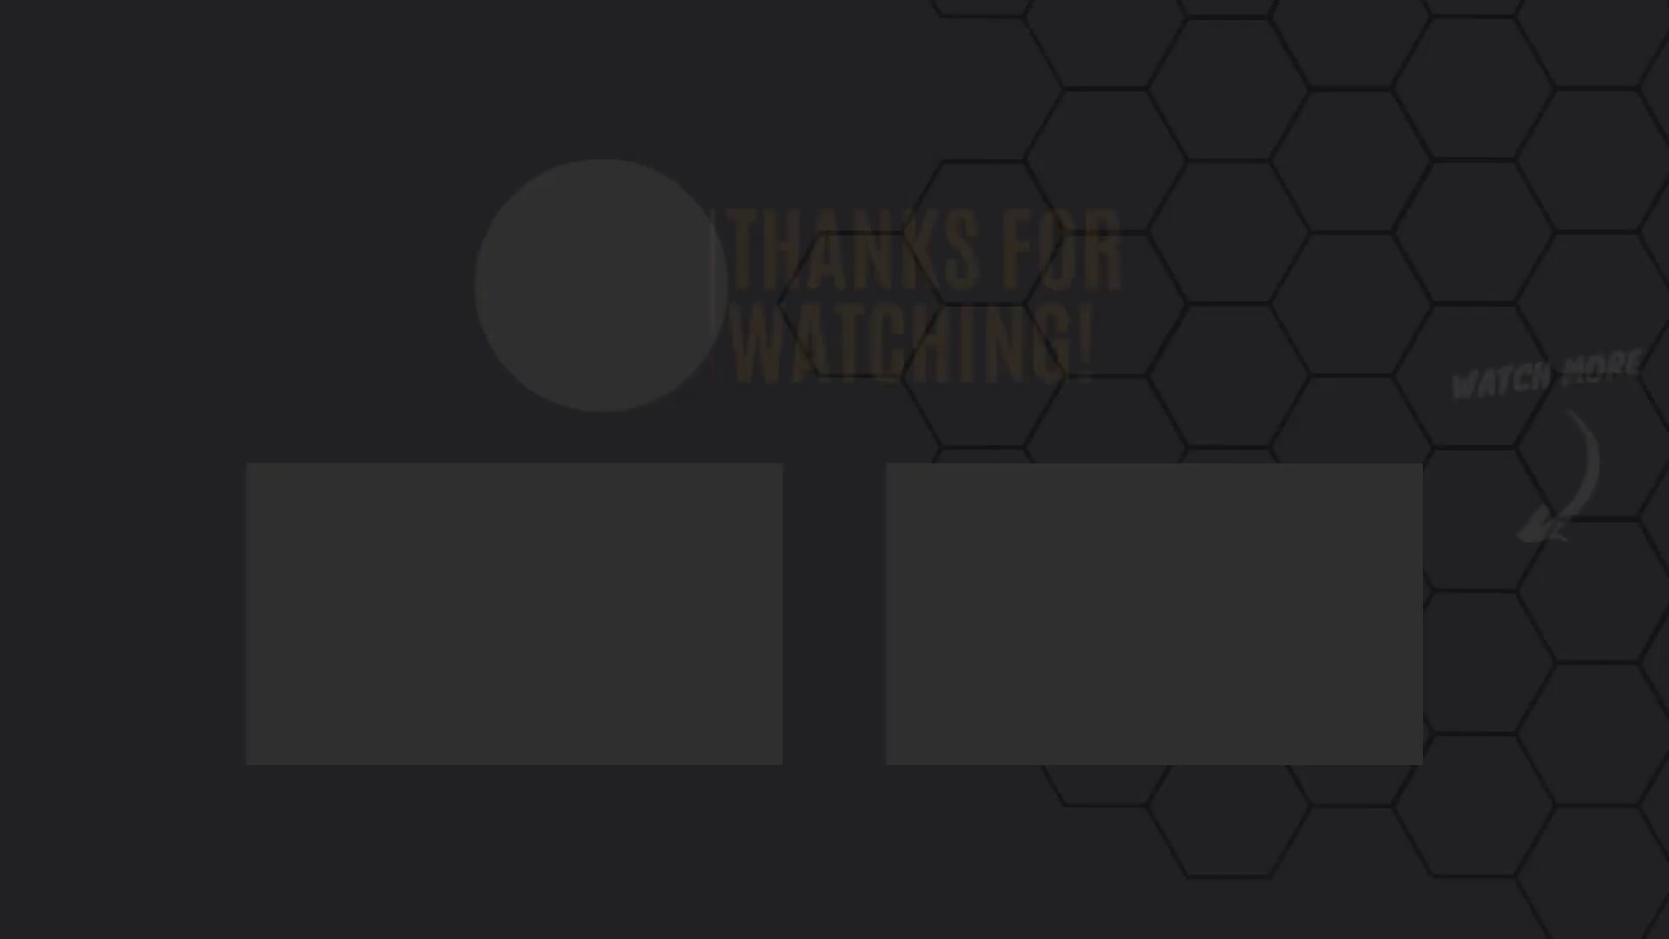